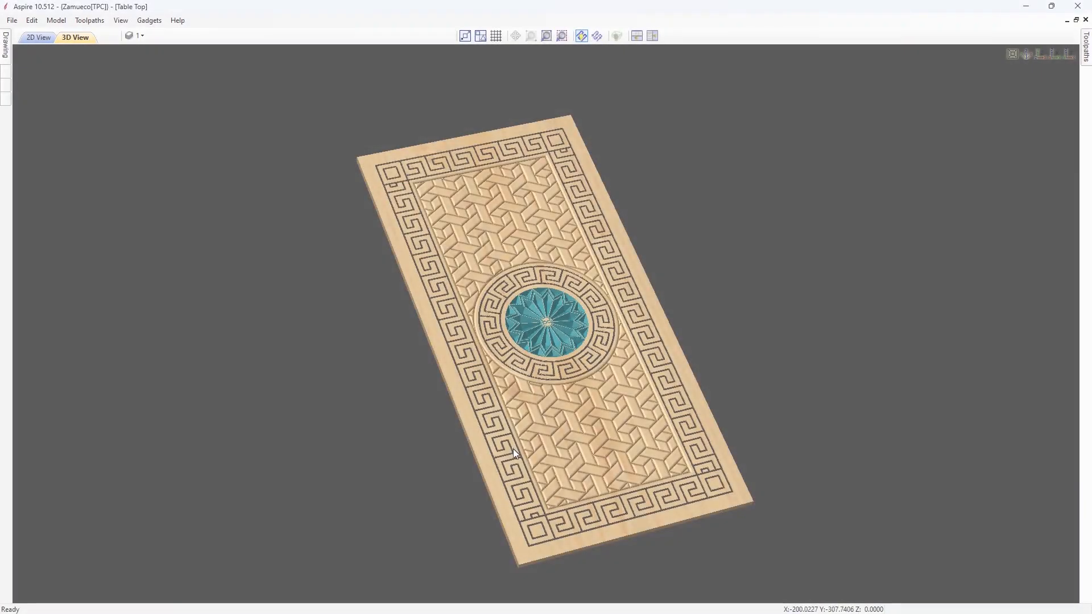
drag(513, 449, 495, 377)
scroll(495, 378, up, 10)
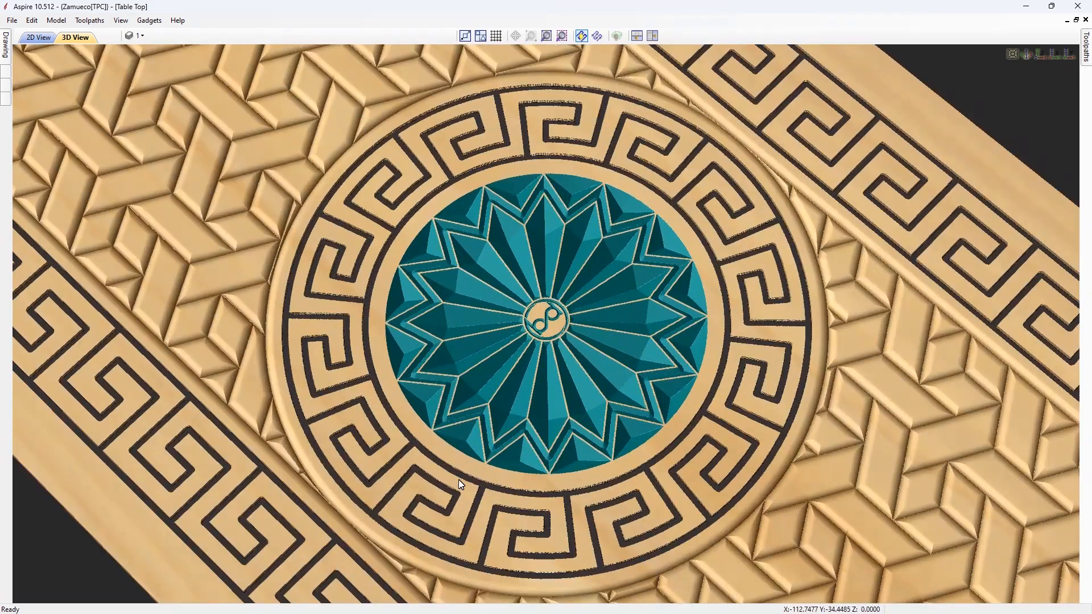
drag(460, 484, 663, 351)
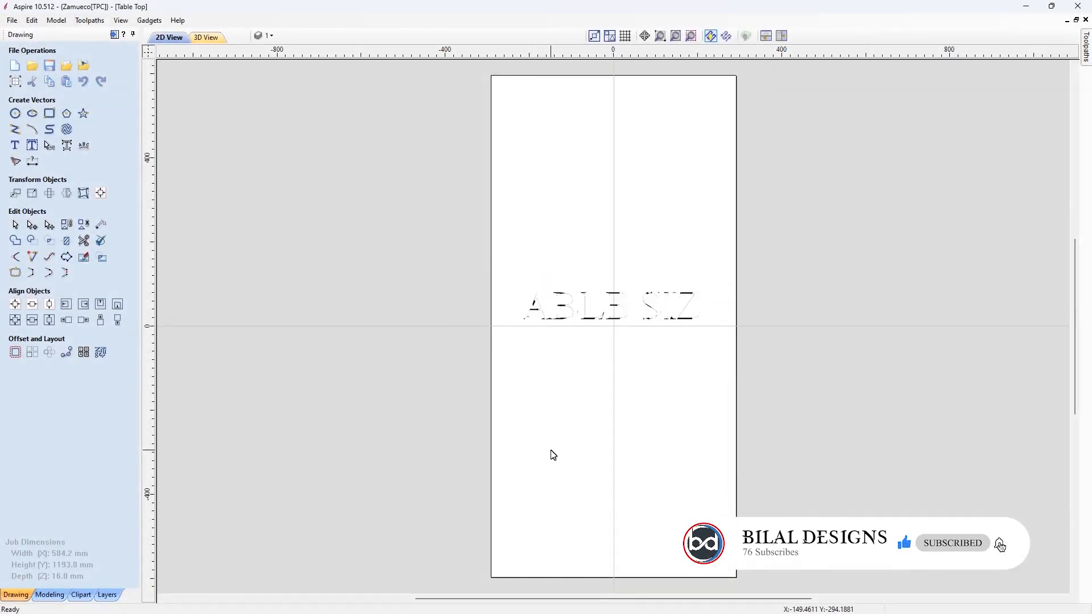
- Draw a square-cornered rectangle covering the whole 584.2 × 1193.8 mm job area, from corner to corner
click(50, 115)
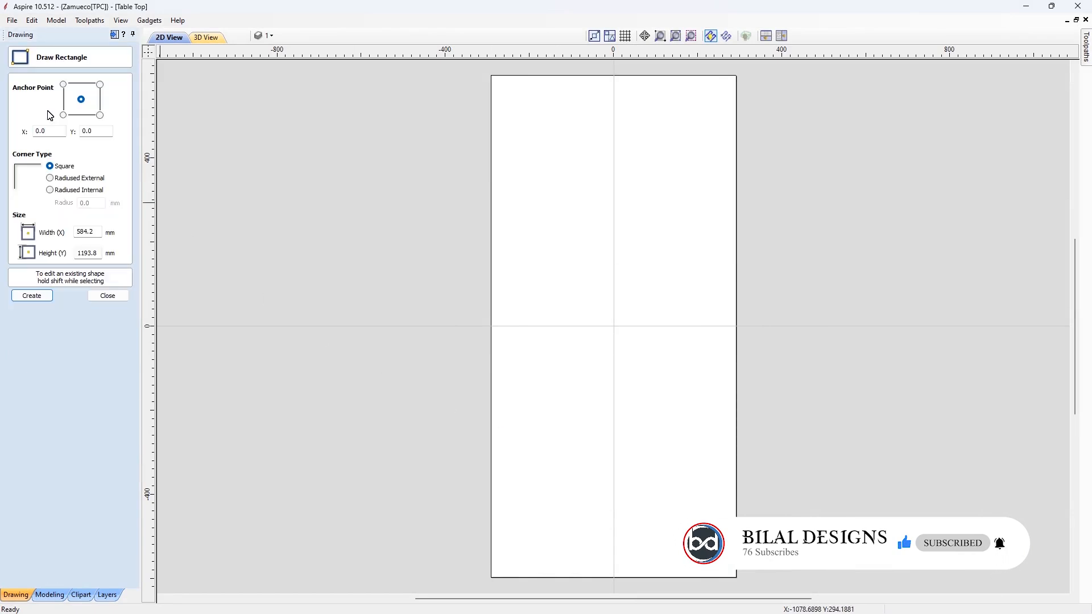
mouse_move(492, 77)
mouse_down()
mouse_move(513, 154)
mouse_move(734, 576)
mouse_up()
key(Escape)
click(607, 544)
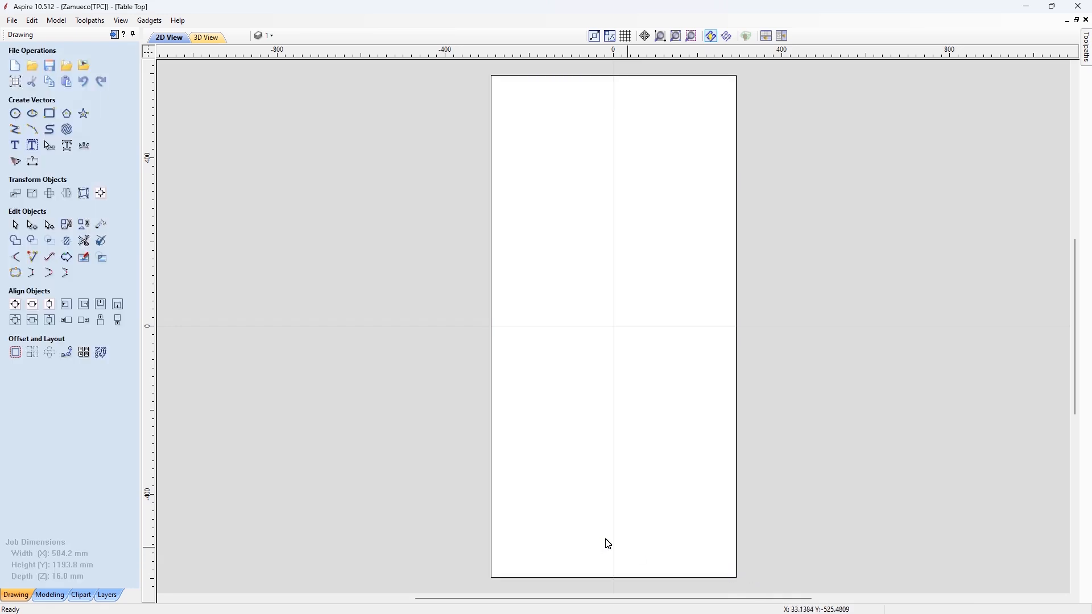
- Offset the board outline inwards by 38.1 mm with sharp corners, keeping the original and selecting the new vector
click(15, 354)
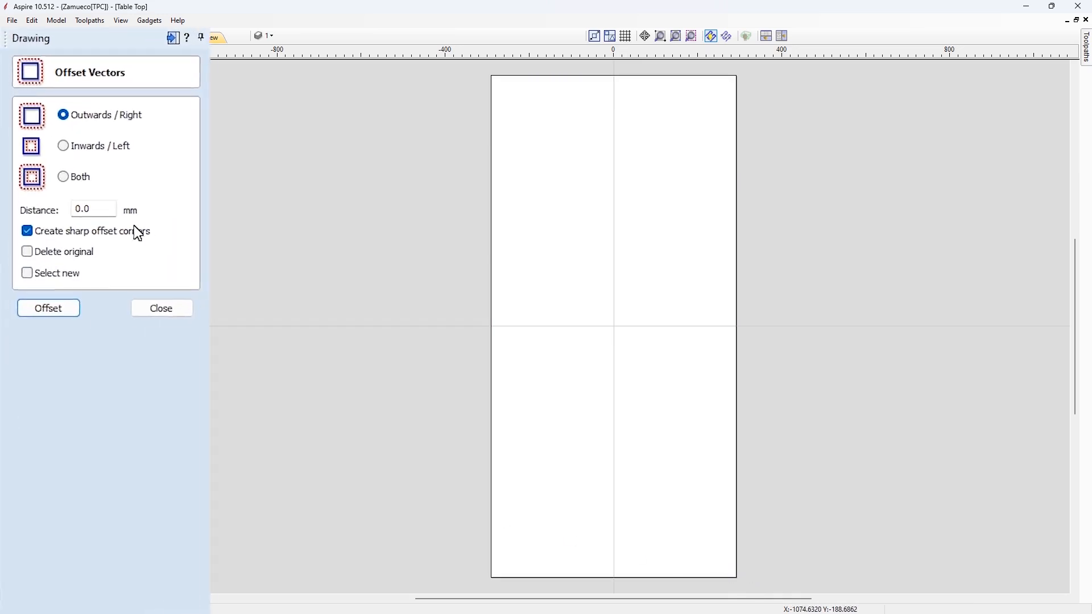
double_click(111, 230)
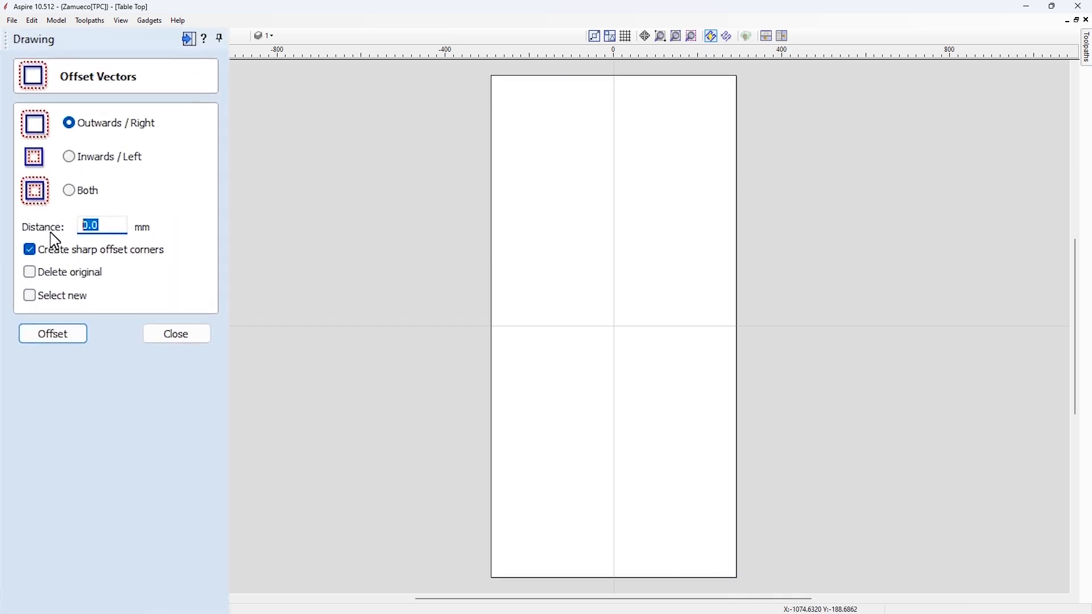
text(38.1)
click(111, 164)
click(68, 297)
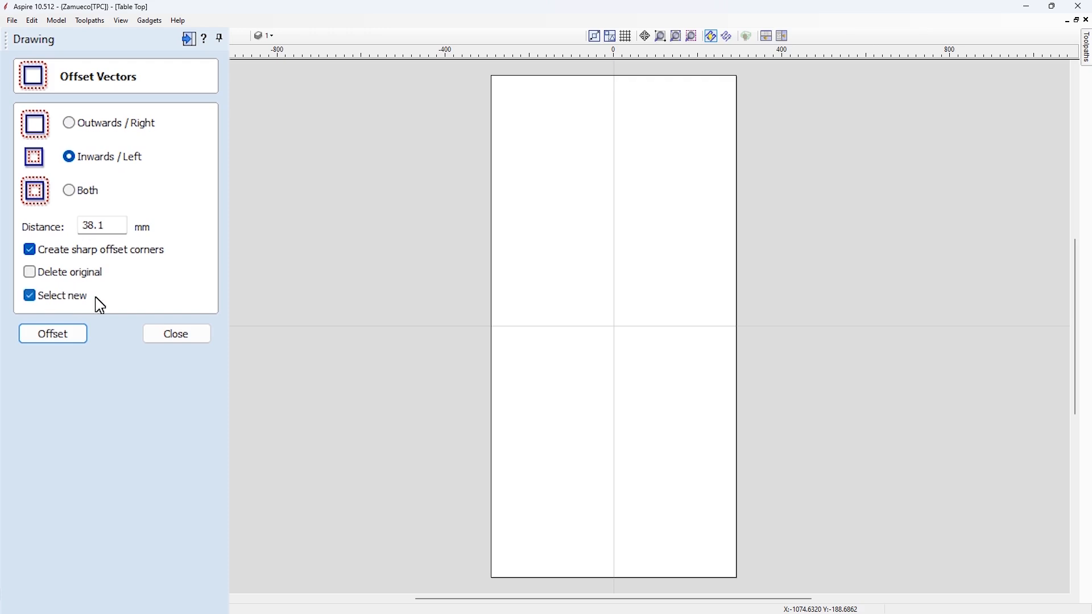
drag(516, 176, 468, 223)
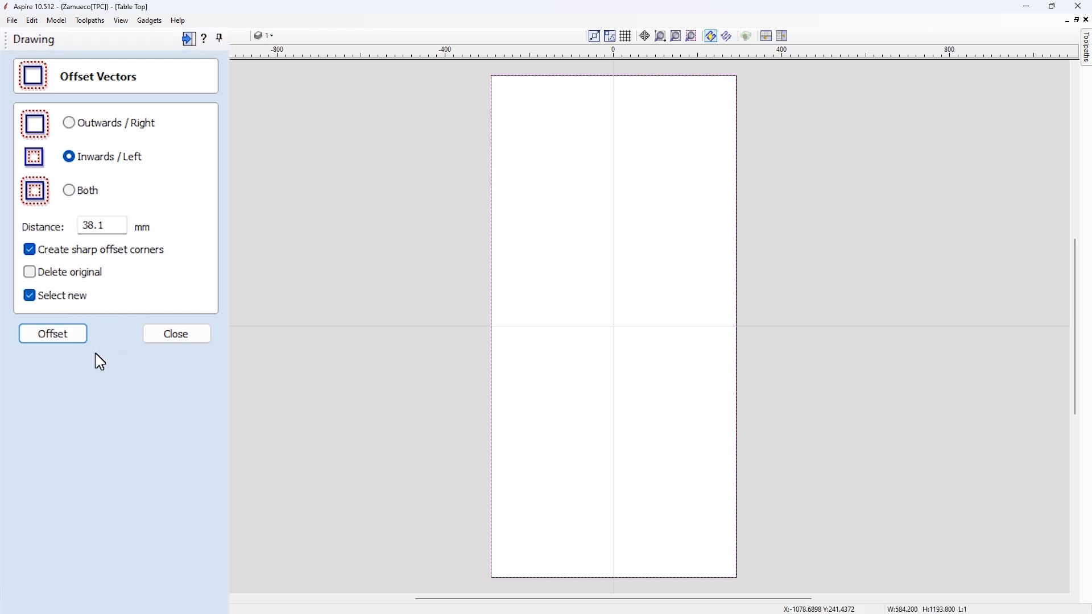
click(62, 337)
- Add two successive inward offsets of 63.5 mm and 12.7 mm, each from the newest rectangle, and close the offset form
double_click(111, 228)
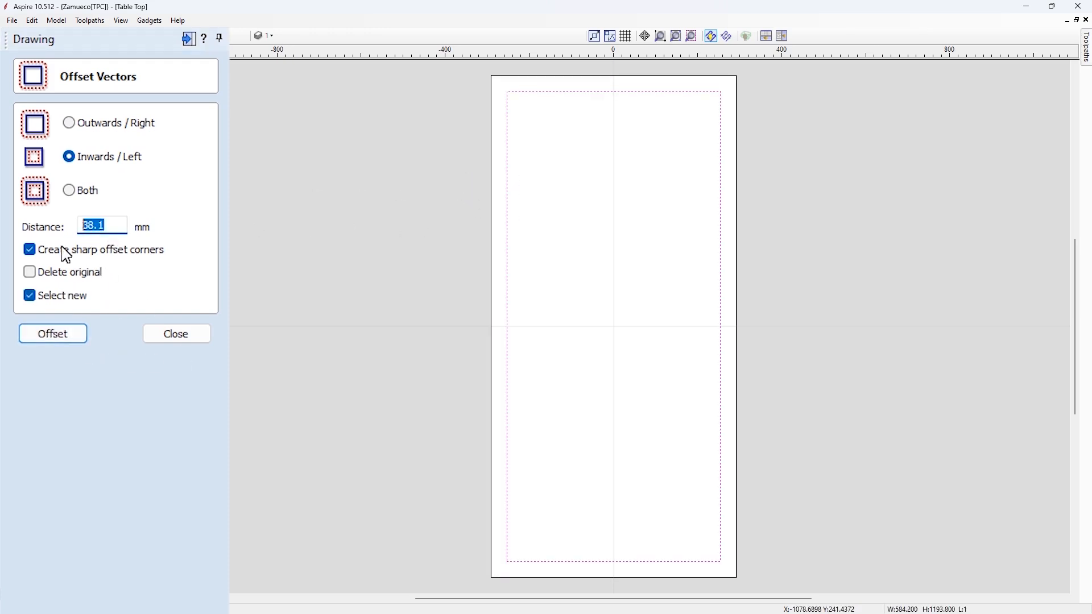
text(6)
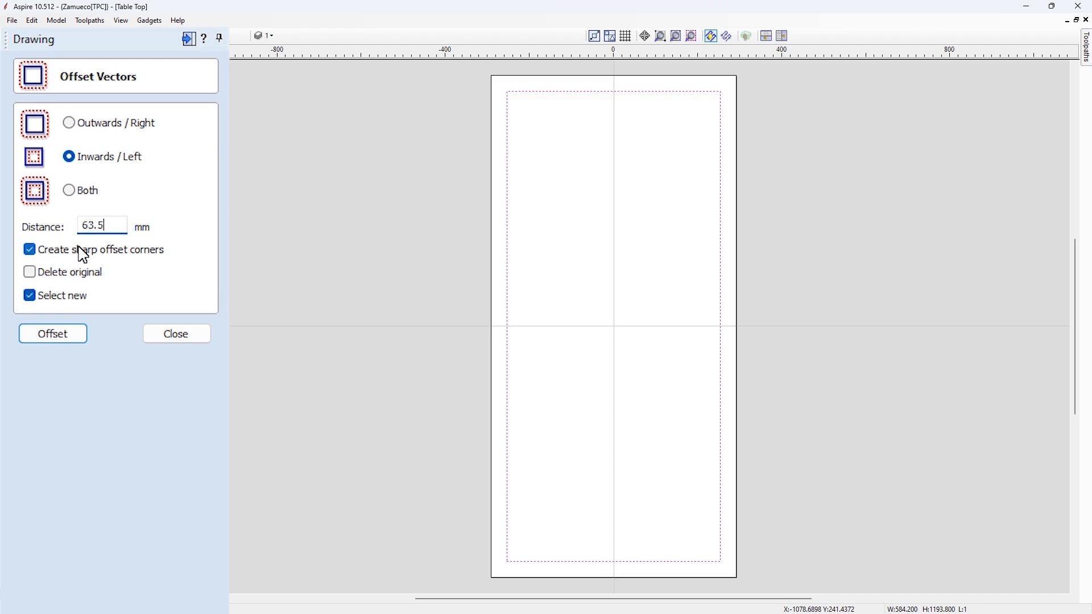
click(70, 337)
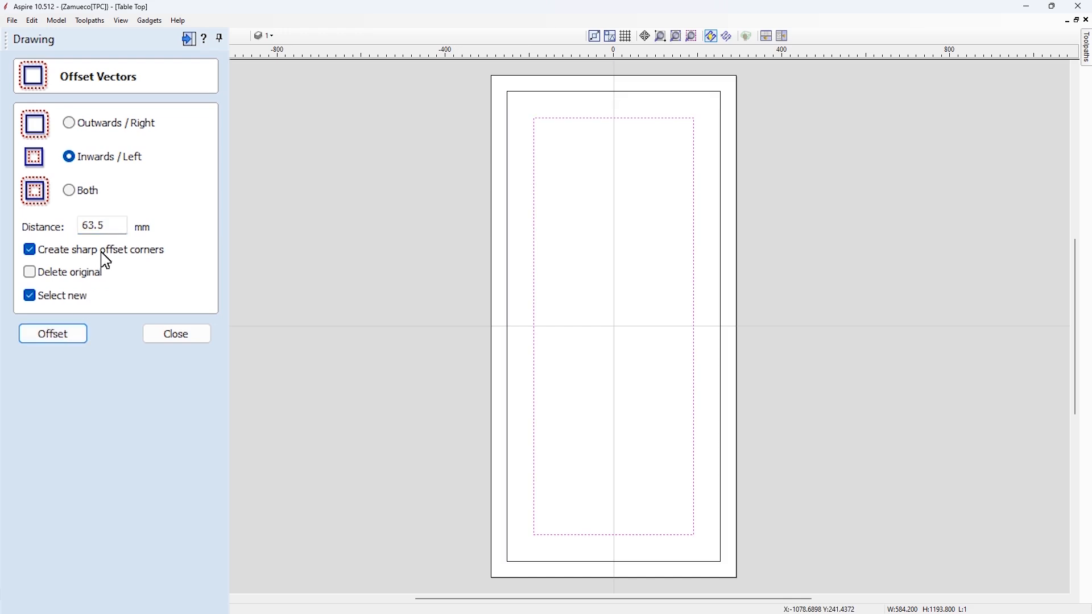
double_click(111, 227)
text(12.7)
click(73, 334)
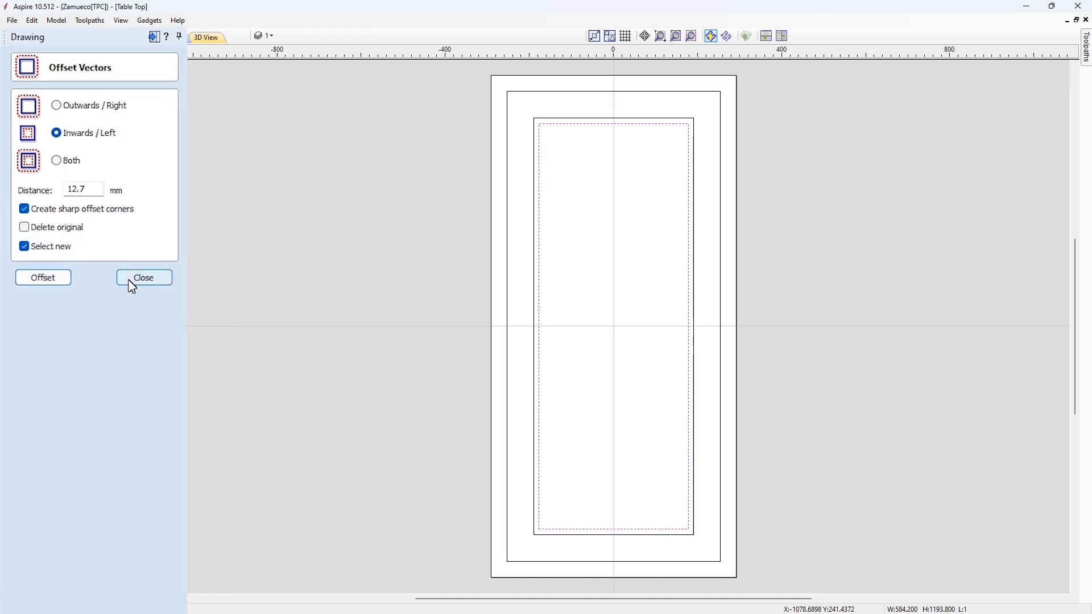
click(107, 215)
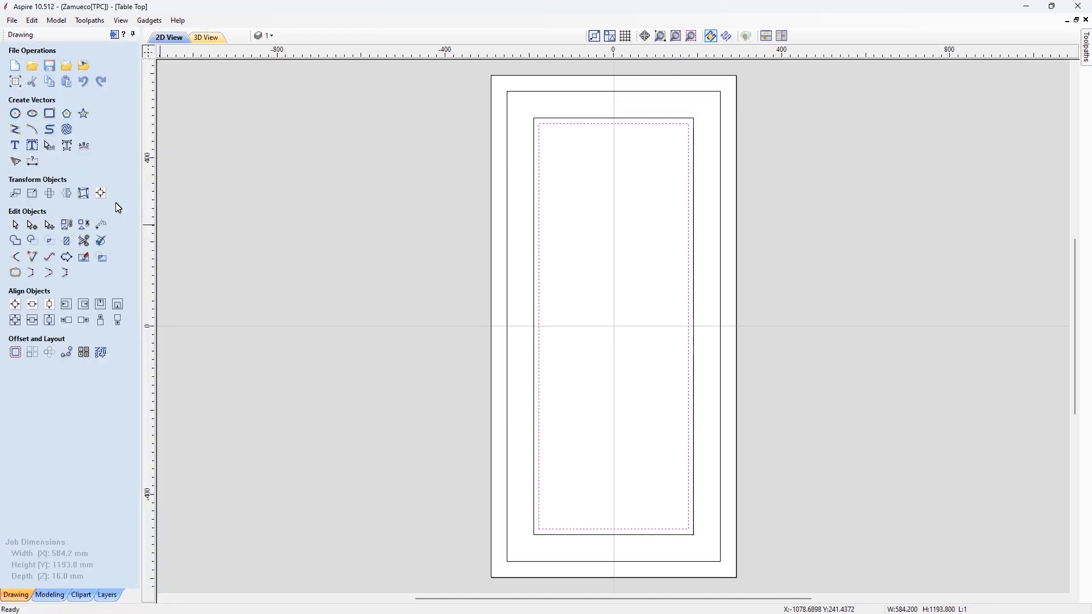
- Draw a closed parallelogram polyline inside the innermost rectangle with 60 mm vertical sides and 30 mm sides sloping down at 30°
click(14, 128)
scroll(575, 400, up, 5)
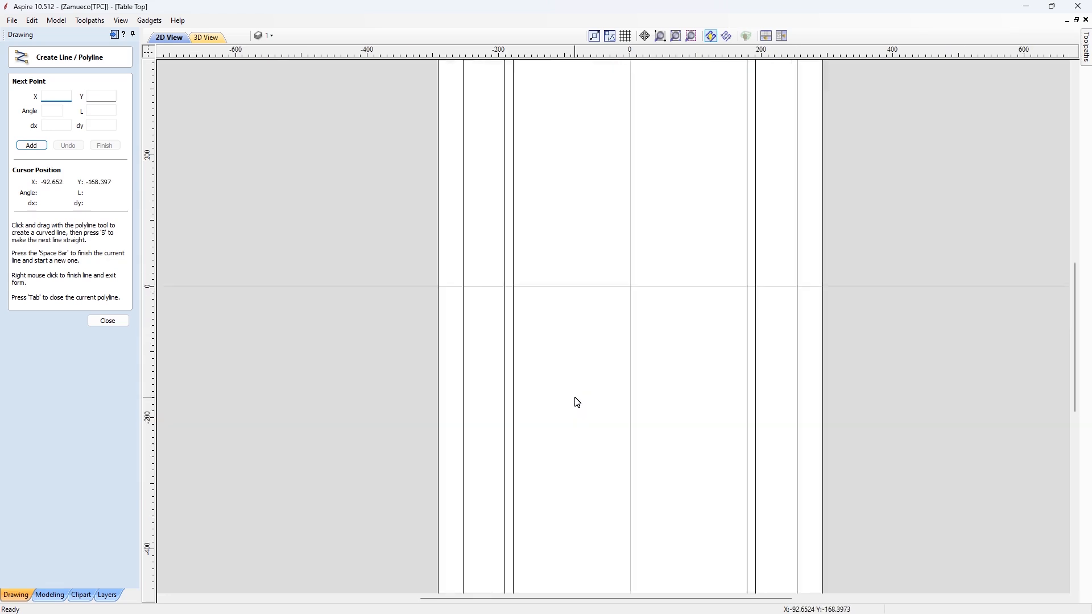
click(513, 182)
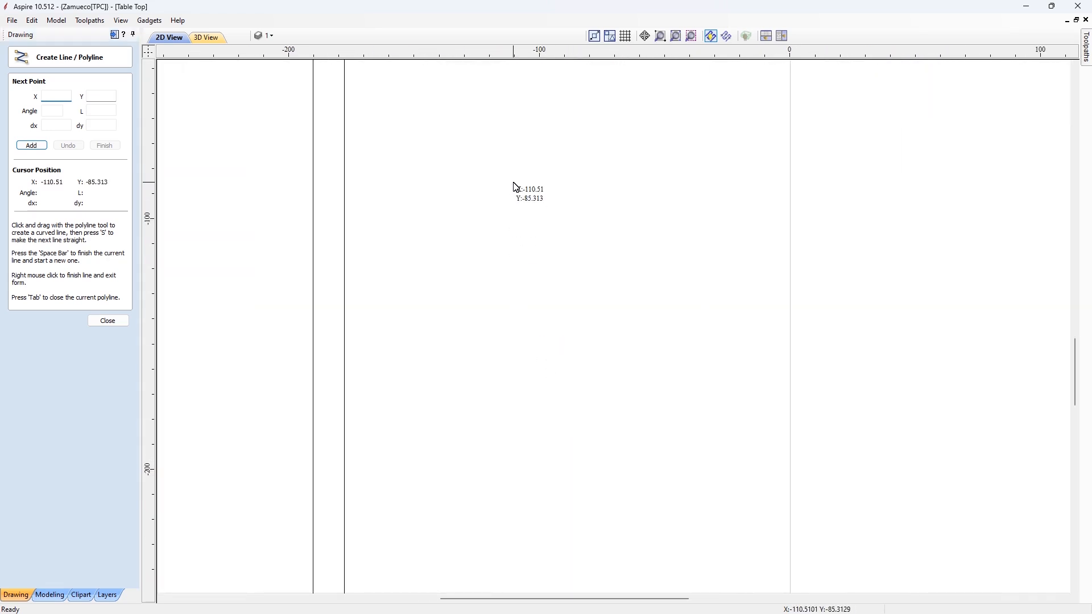
click(513, 334)
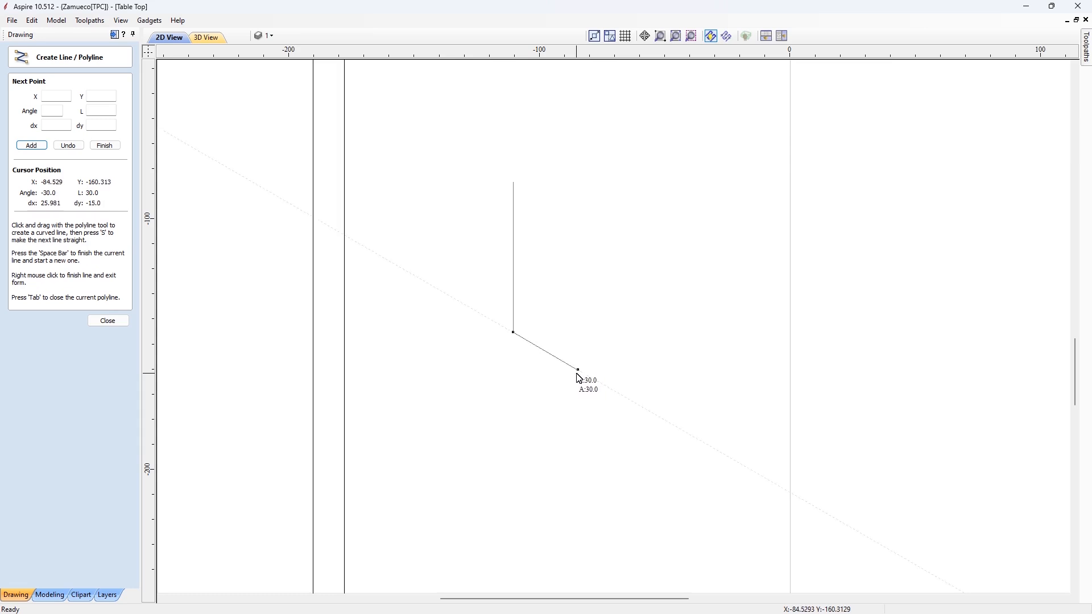
click(578, 373)
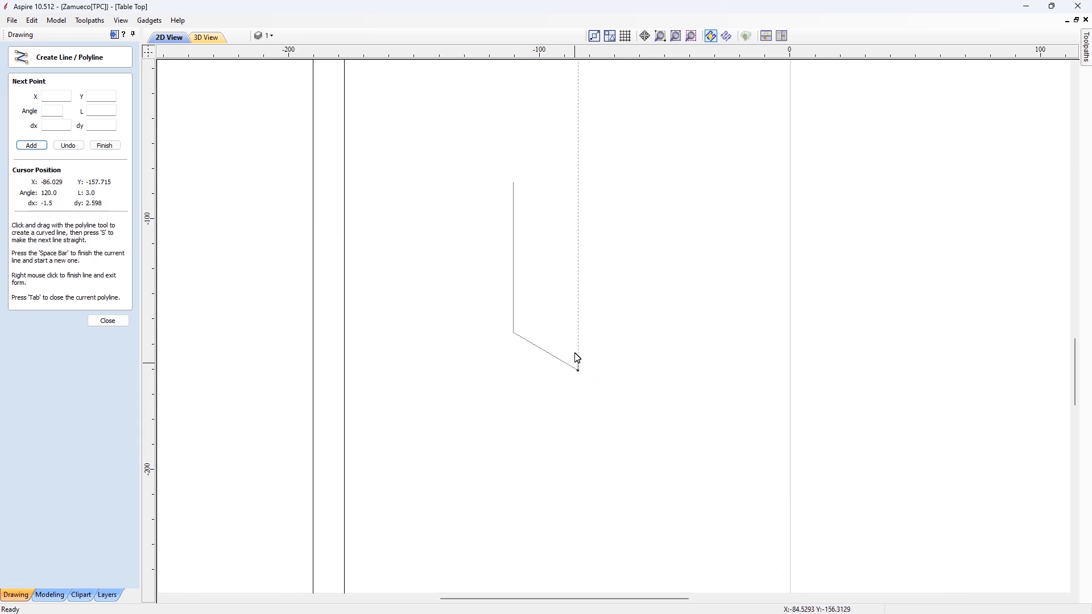
click(583, 219)
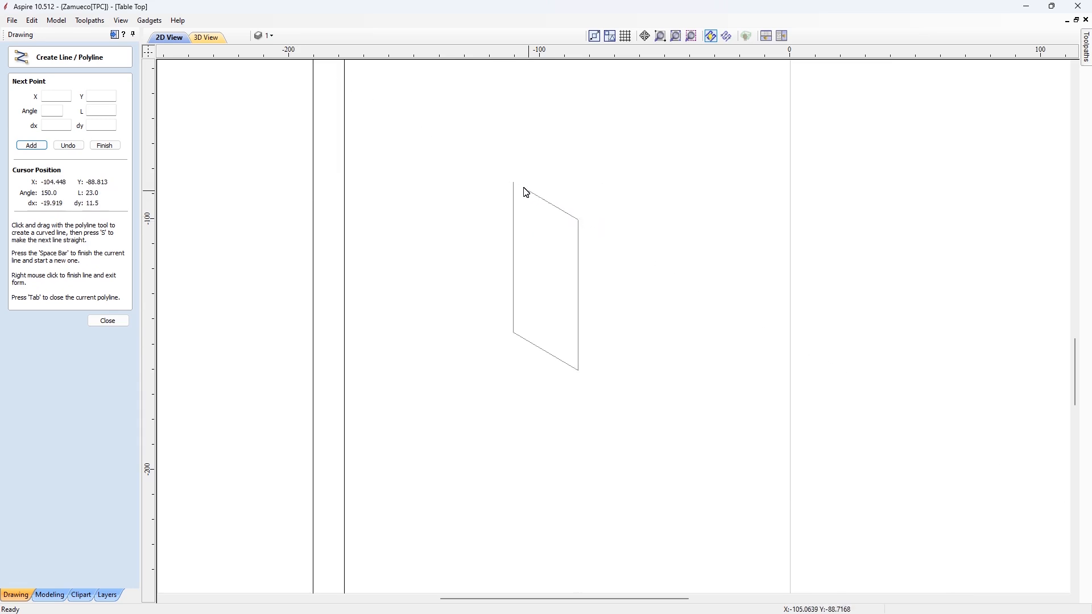
click(515, 184)
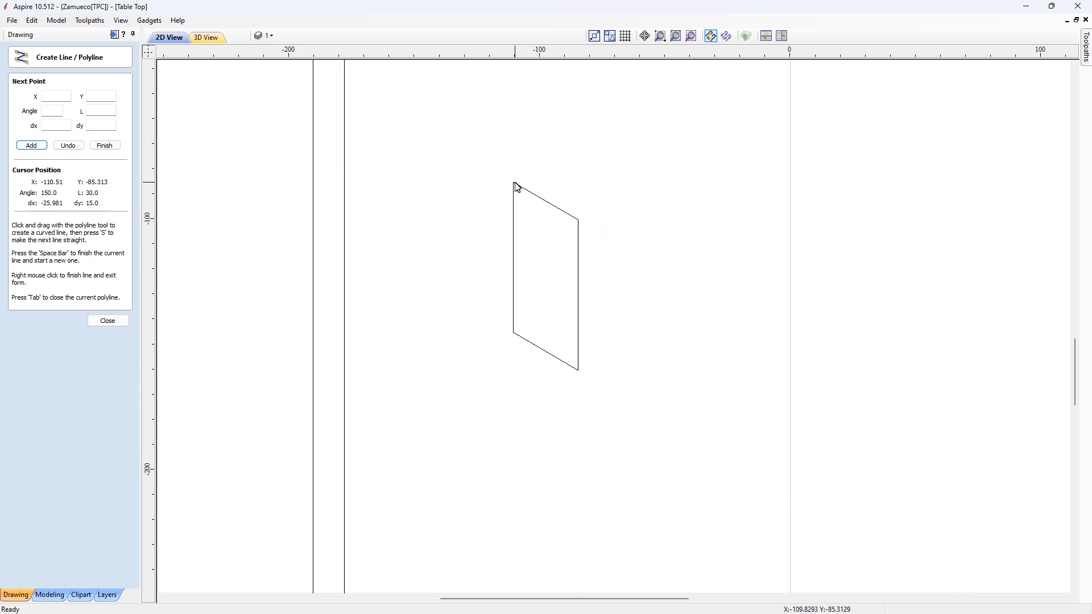
- Draw two parallel 60 mm lines rising at 30° from the upper corner and the midpoint of the parallelogram's right side
click(576, 223)
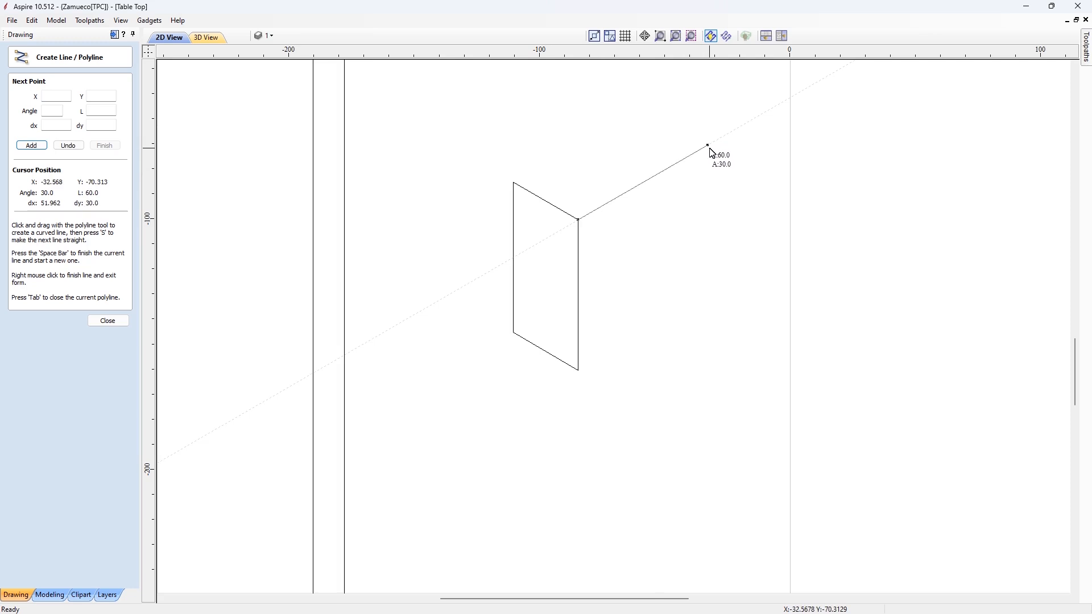
click(710, 148)
key(space)
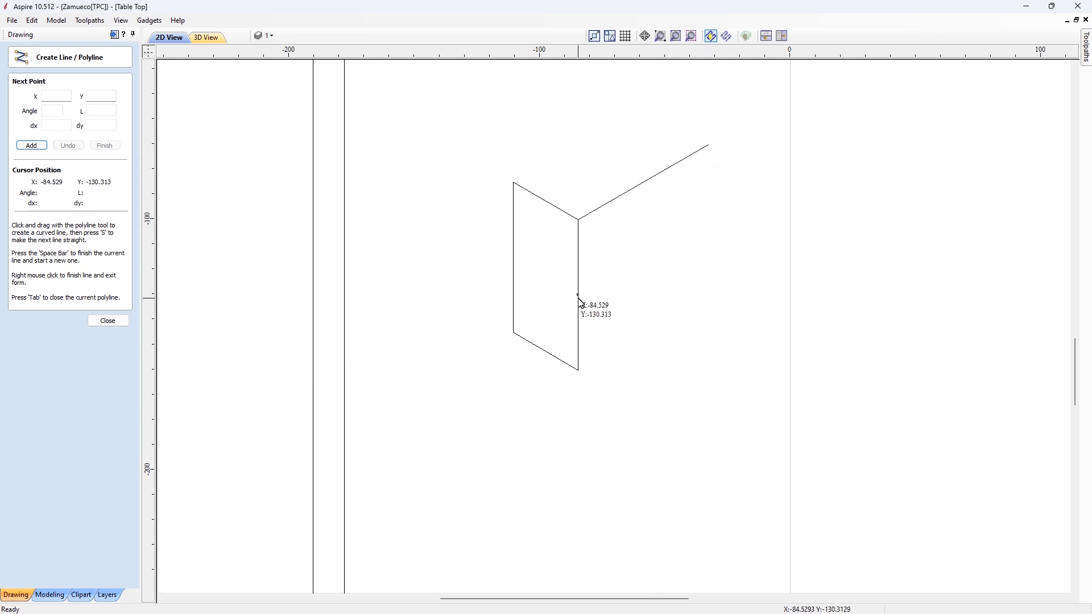
click(582, 295)
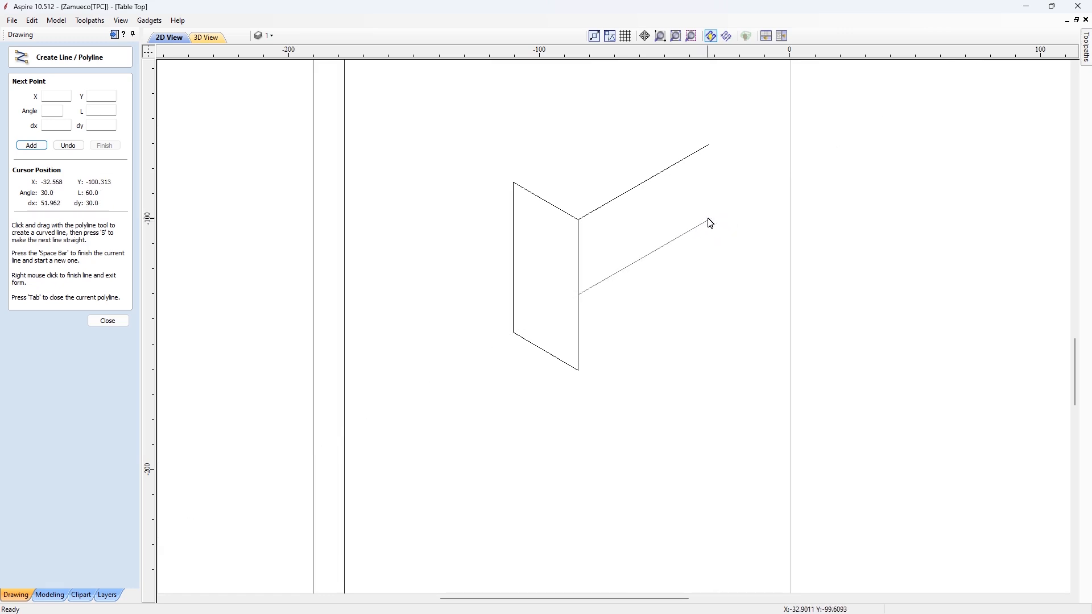
click(709, 220)
key(space)
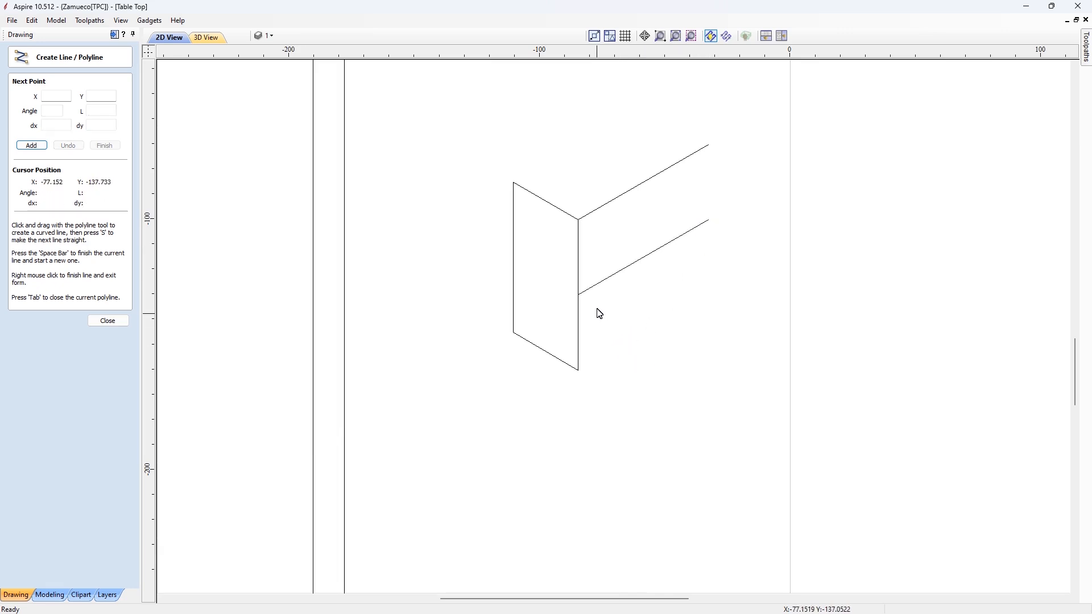
- Draw a rhombus with 30 mm sides below the lower sloping line, from its midpoint around to its start on the parallelogram
click(643, 257)
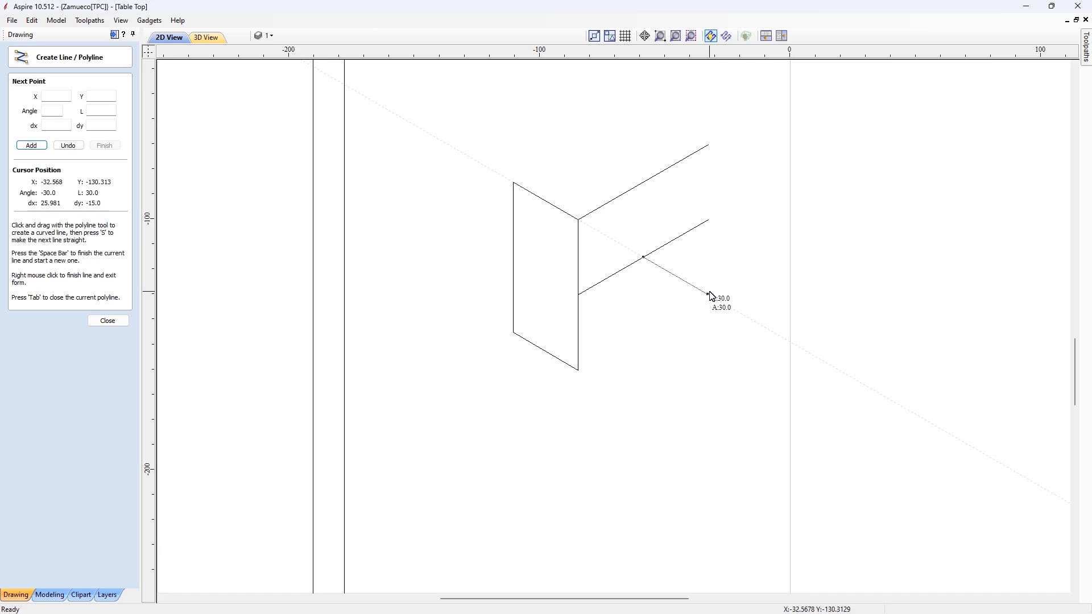
click(709, 295)
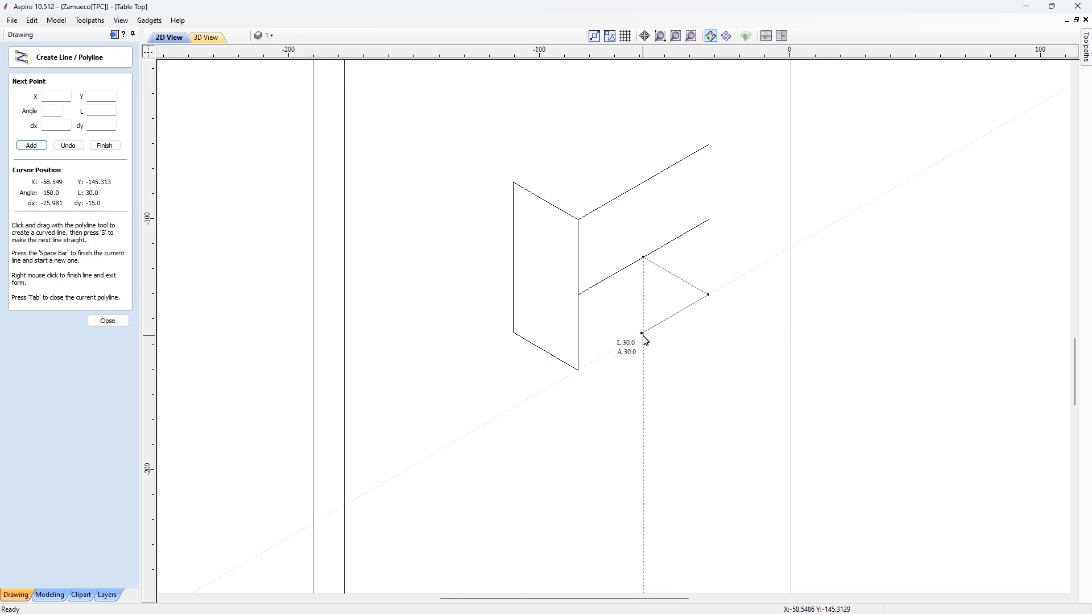
click(643, 334)
click(579, 297)
key(space)
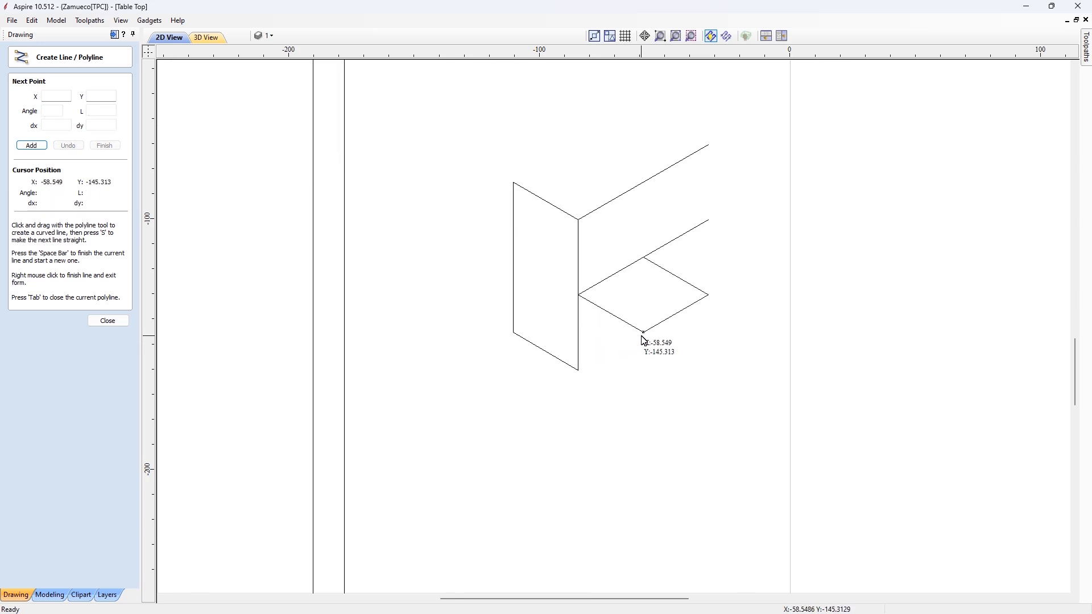
- Draw a 30 mm vertical line down from the rhombus's lowest corner and connect it to the parallelogram's lowest corner
click(643, 333)
click(645, 408)
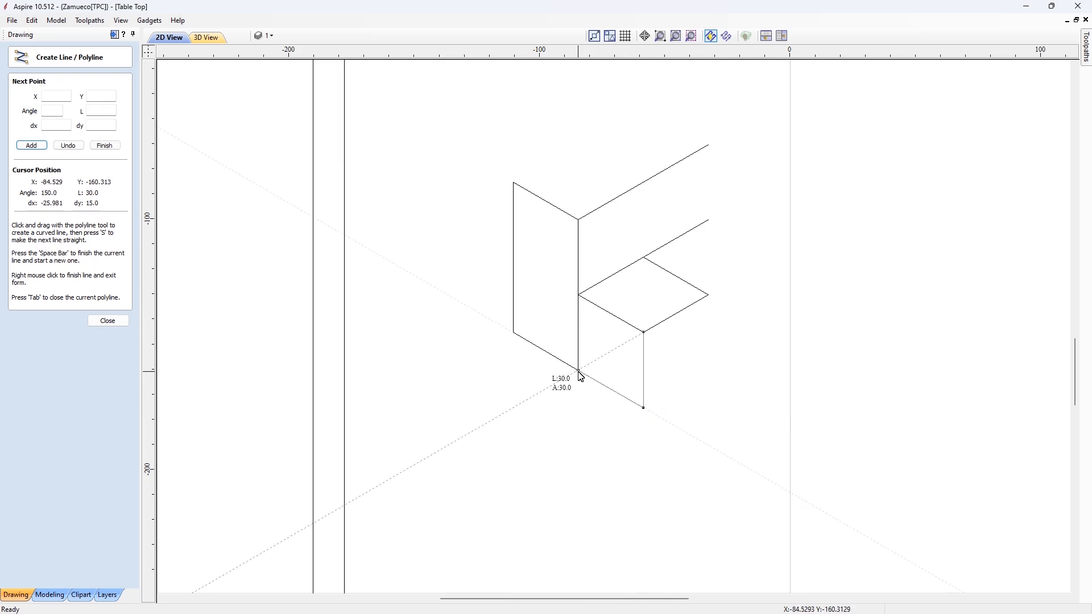
right_click(580, 374)
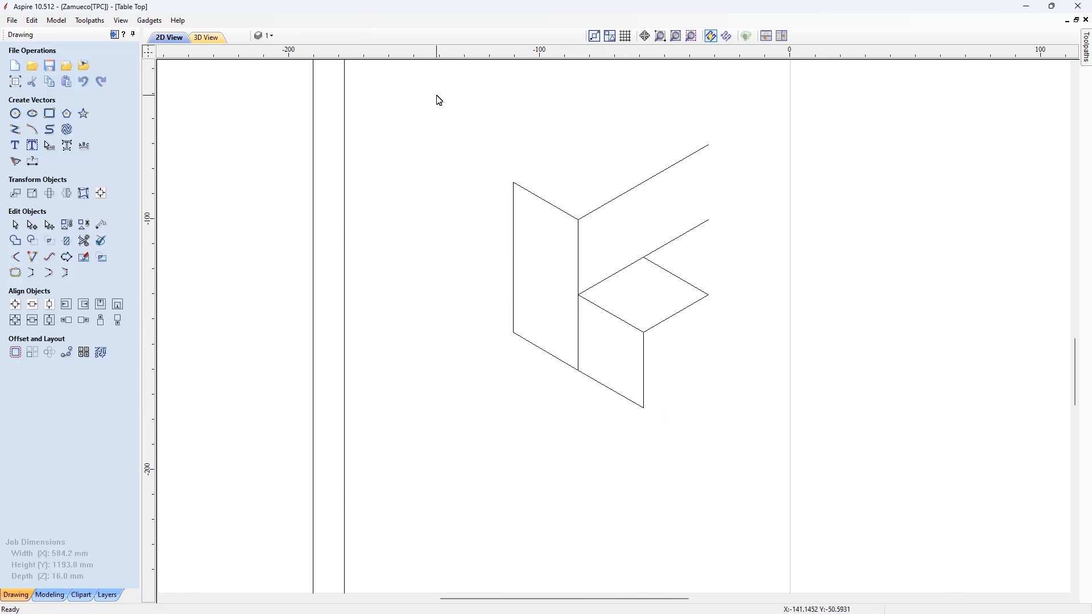
- Select all the vectors of the parallelogram and rhombus motif and group them into one object
mouse_move(439, 101)
mouse_down()
mouse_move(690, 313)
mouse_move(770, 439)
mouse_up()
right_click(622, 294)
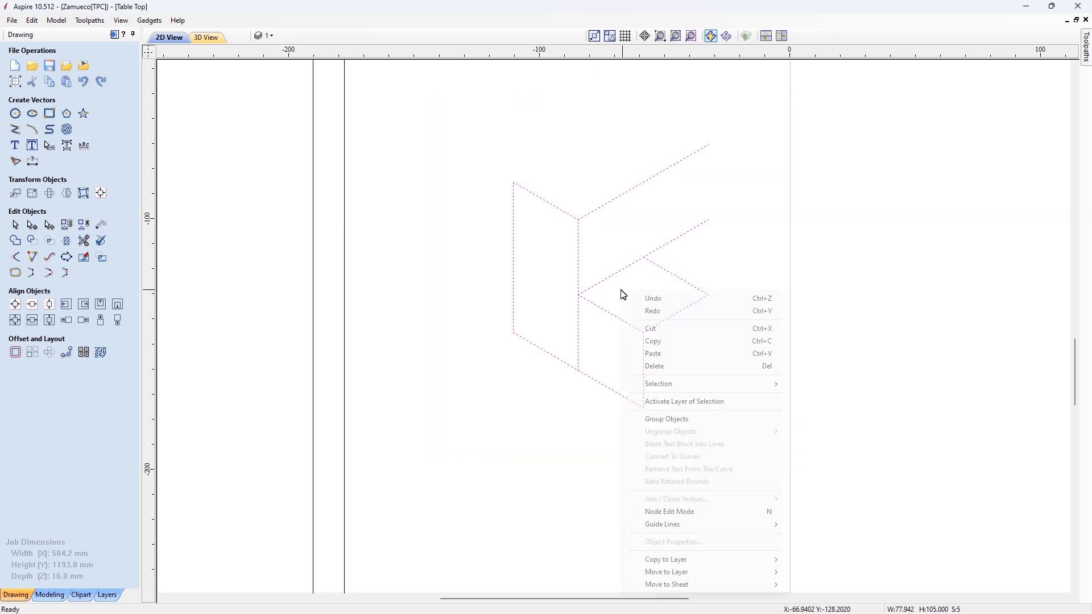
click(668, 420)
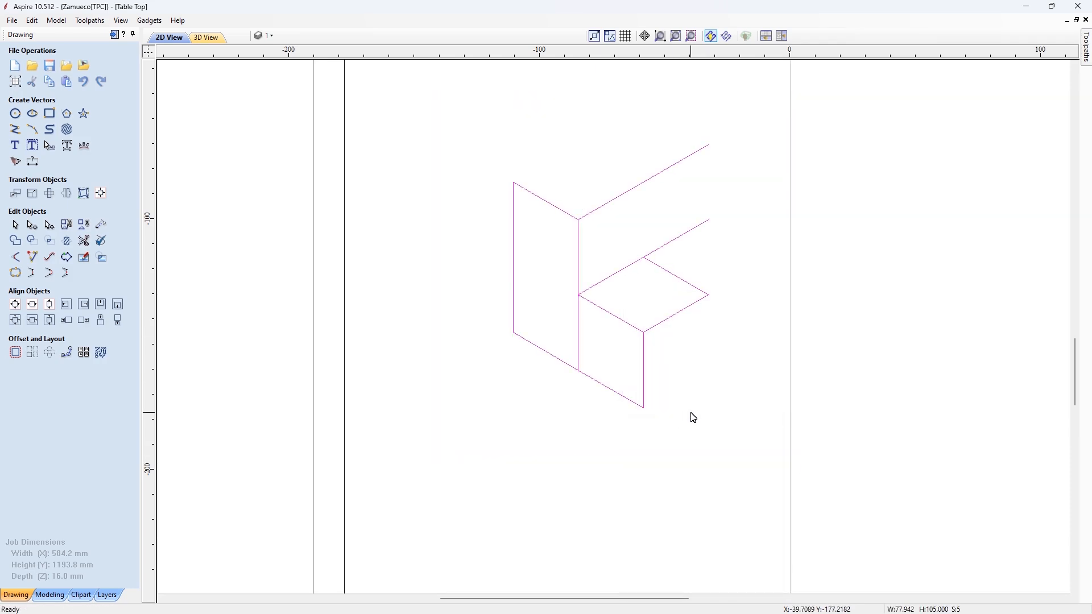
click(693, 418)
- Move the grouped motif off the board into the empty area to its left
key(F3)
click(587, 399)
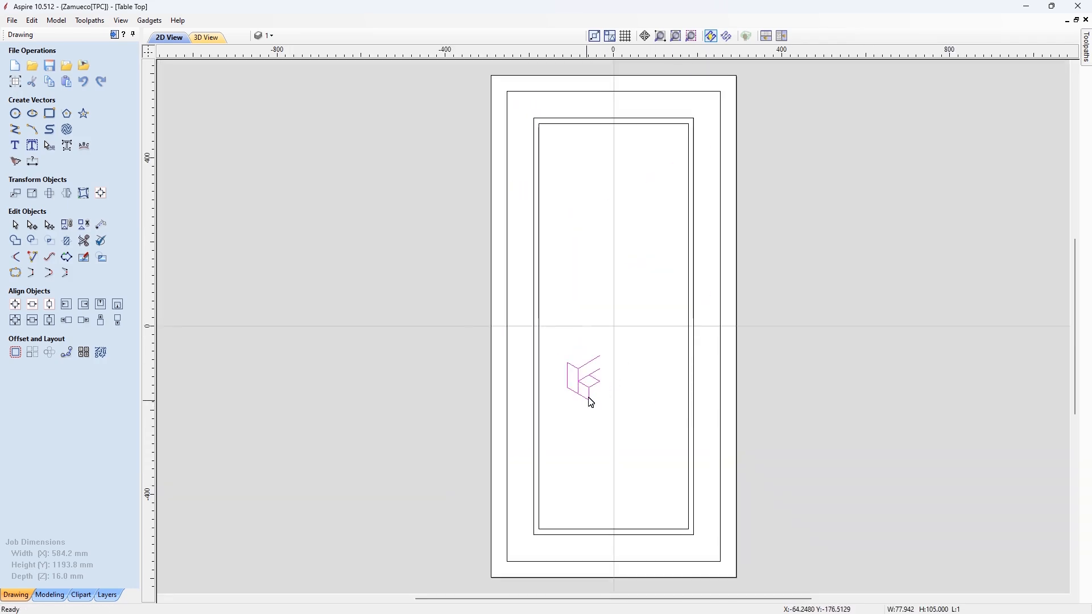
drag(596, 391, 373, 439)
- Build a vertical column of 16 interlocking motifs by repeatedly selecting the stack and placing a copy directly above it
drag(325, 366, 434, 511)
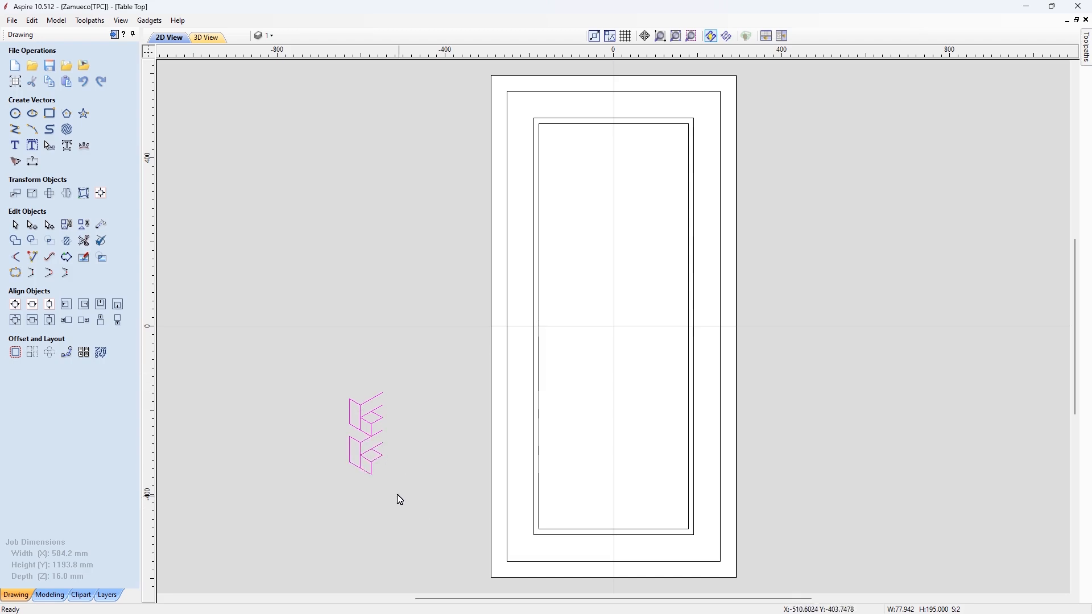
drag(377, 482, 368, 403)
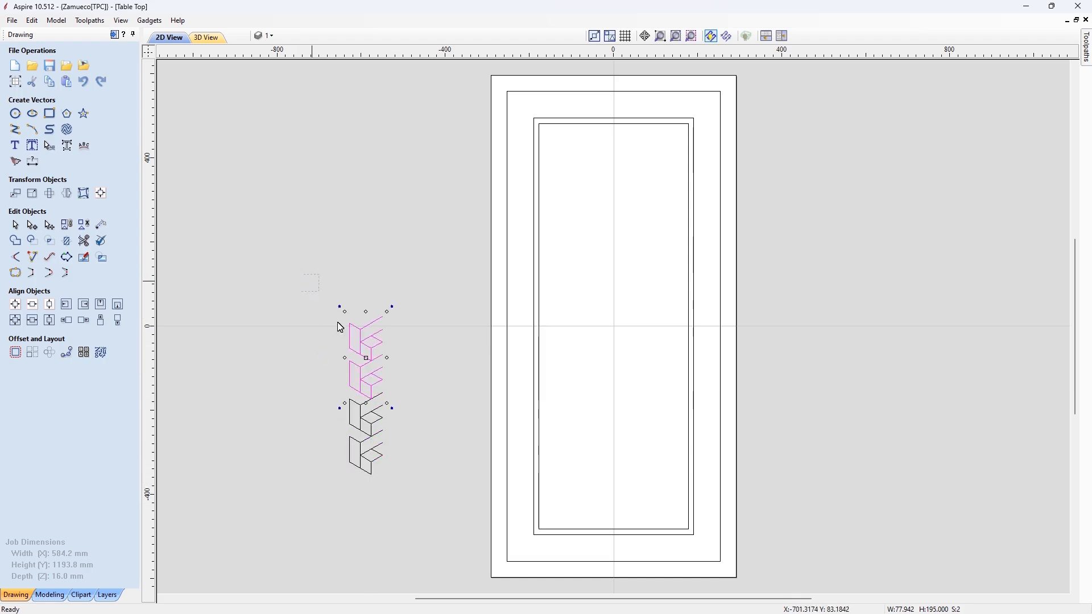
drag(335, 296, 425, 513)
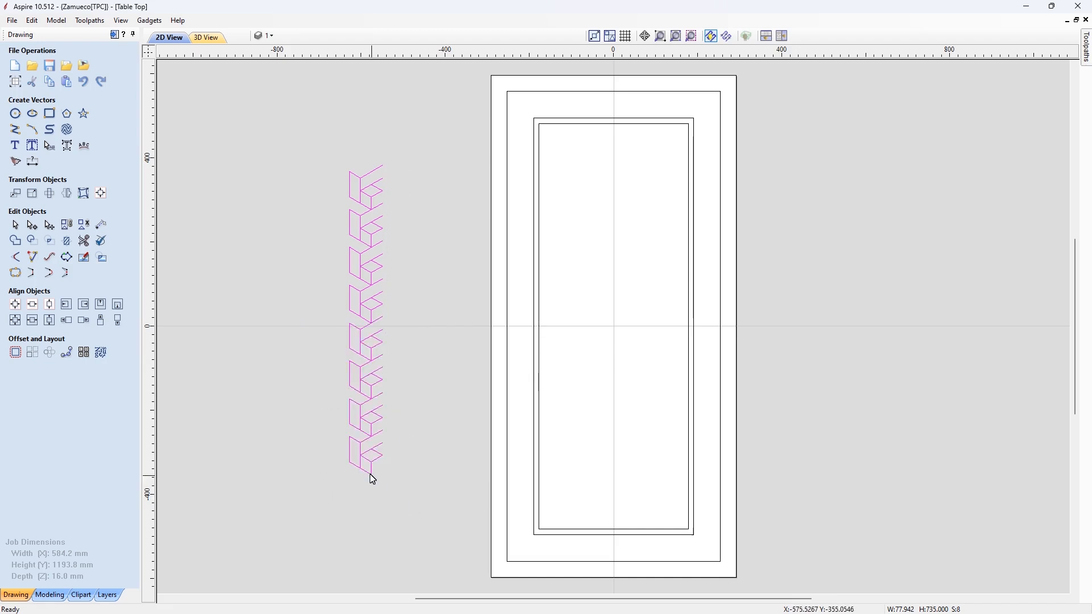
drag(373, 484, 372, 177)
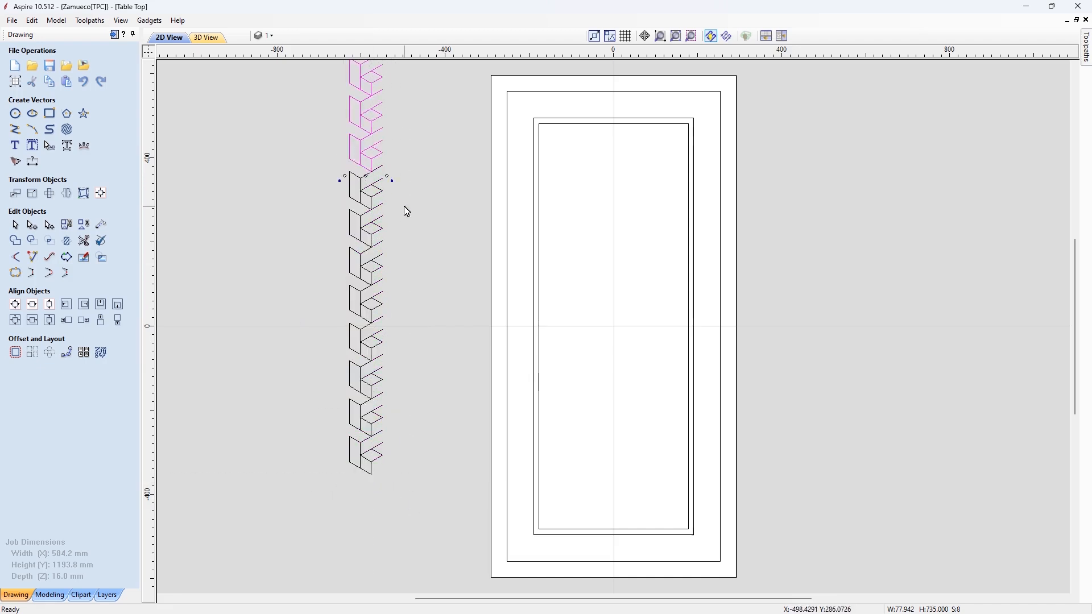
- Centre the full column of 16 motifs vertically on the board and move it farther left into empty space
click(404, 207)
key(F6)
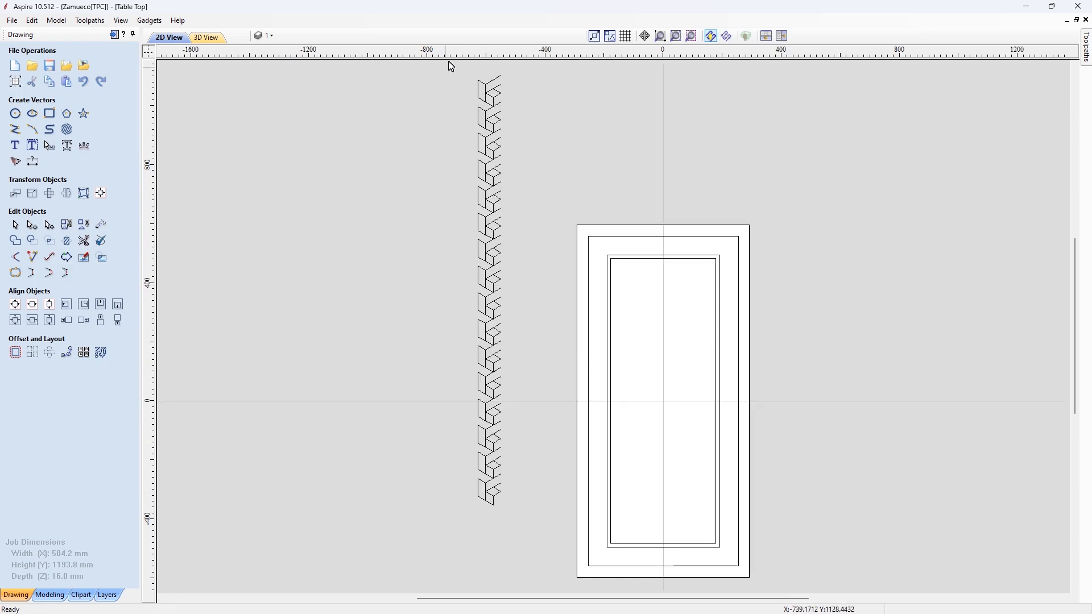
drag(542, 551, 541, 548)
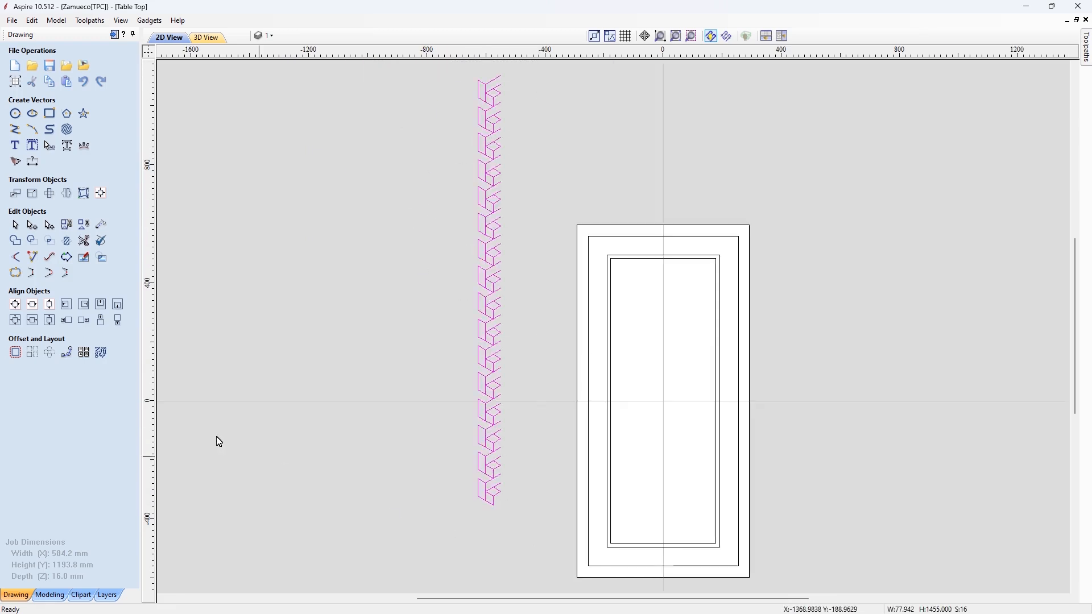
click(47, 309)
key(F6)
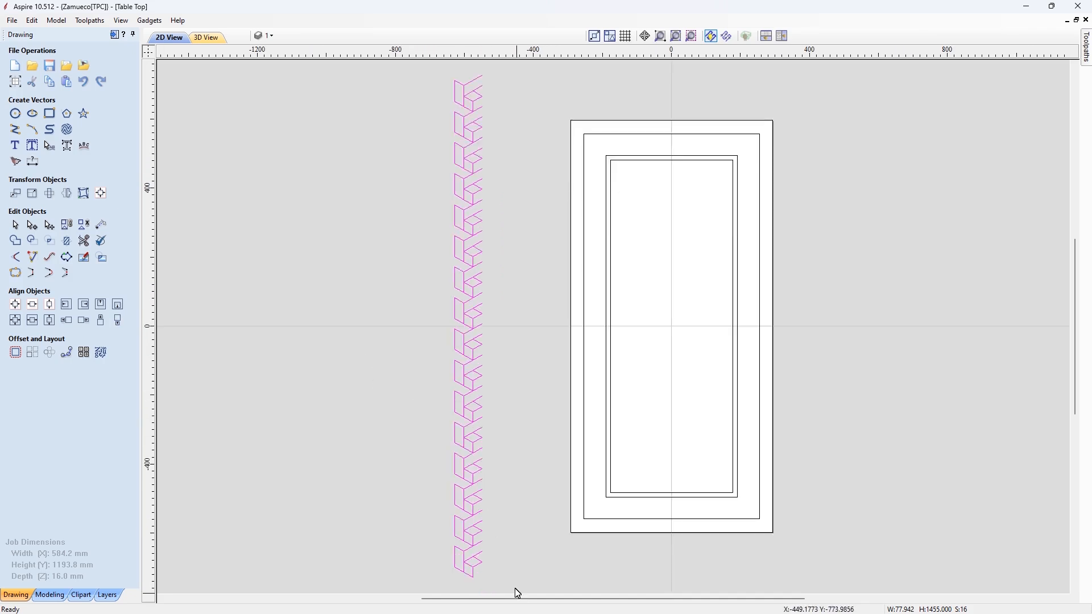
drag(476, 580, 298, 584)
- Build eight interlocking motif columns by repeatedly selecting the whole block and placing a copy against its right side
scroll(298, 585, up, 4)
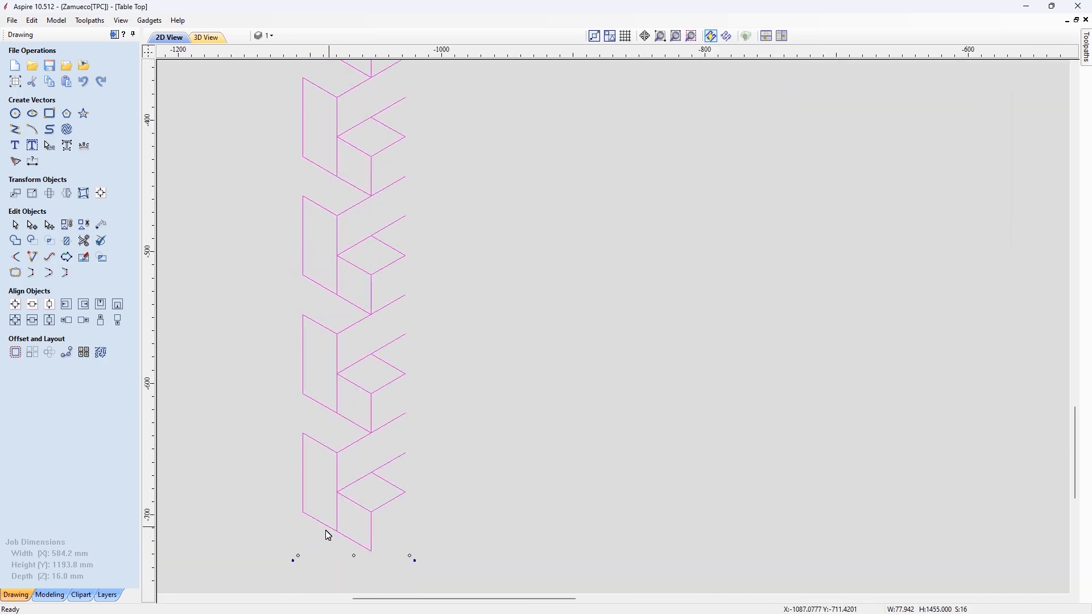
drag(305, 520, 405, 454)
scroll(419, 484, down, 8)
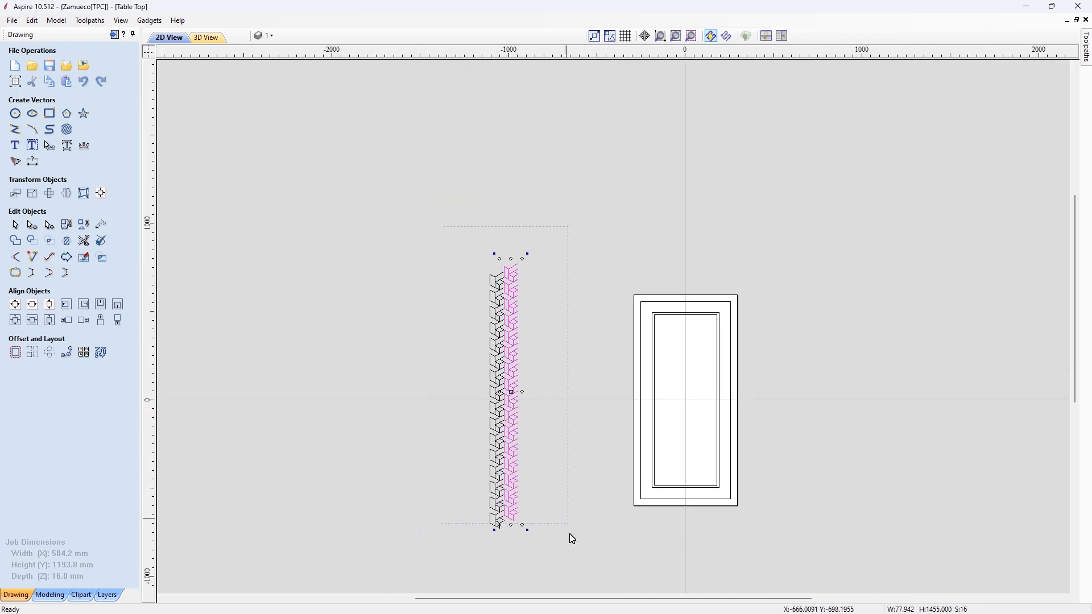
click(572, 539)
scroll(493, 536, up, 4)
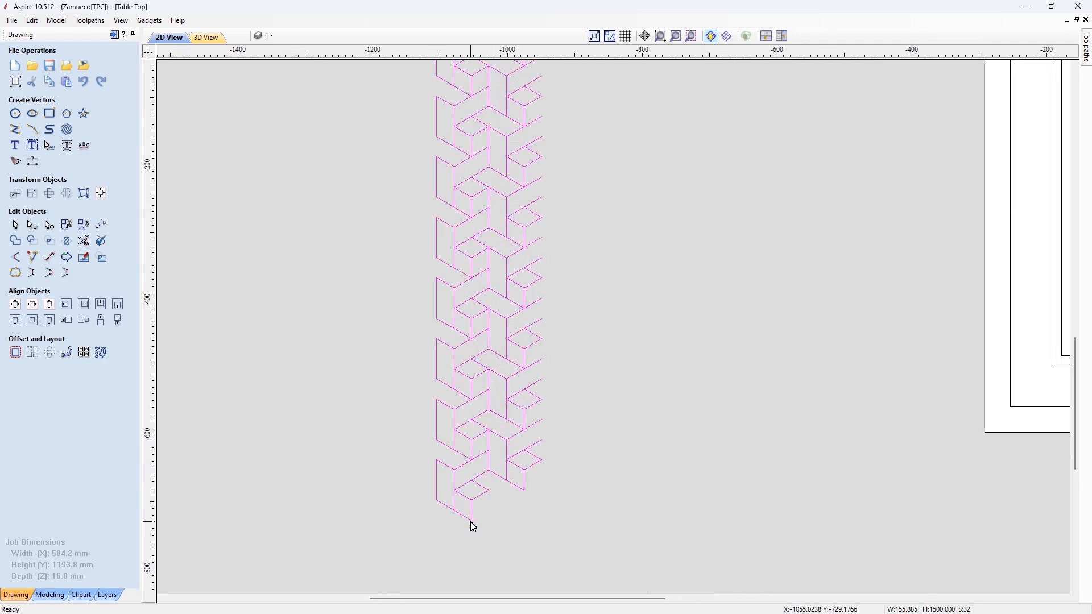
drag(443, 468, 538, 461)
scroll(437, 525, down, 3)
scroll(438, 525, down, 3)
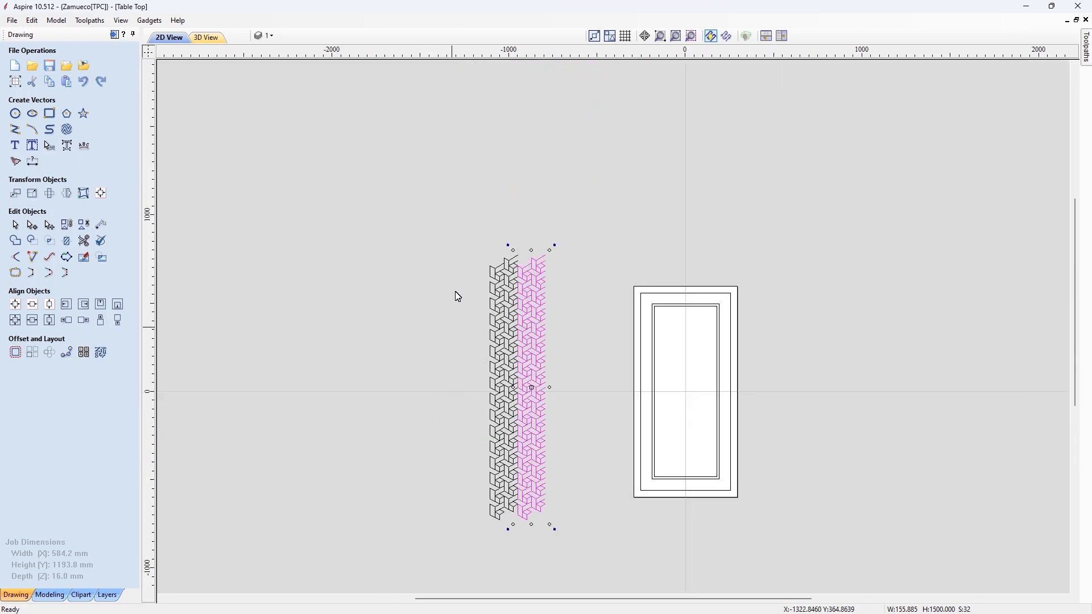
scroll(551, 534, up, 4)
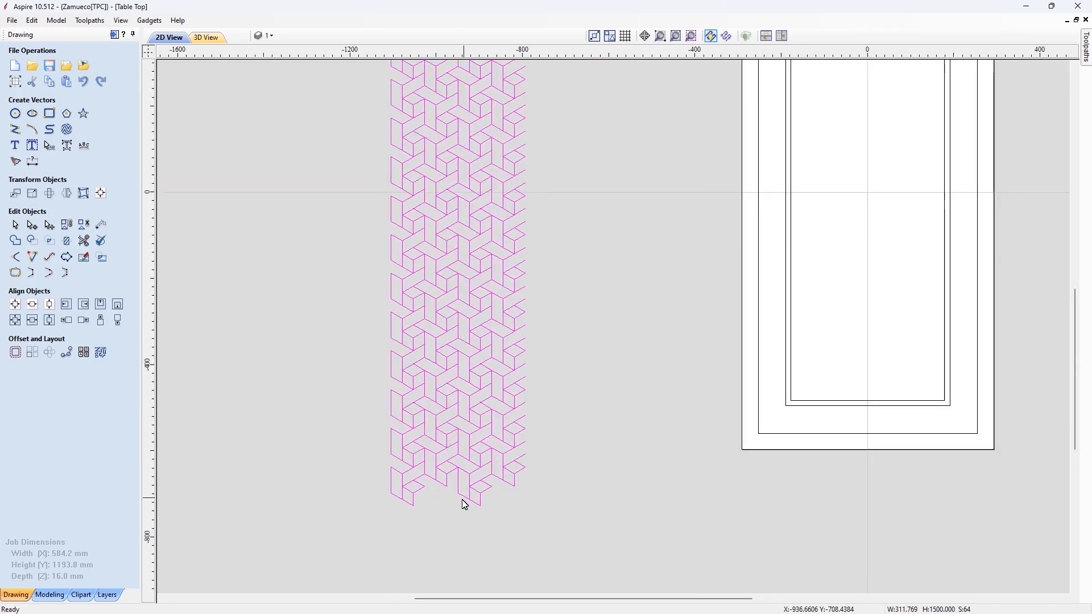
drag(393, 501, 527, 496)
scroll(470, 535, down, 3)
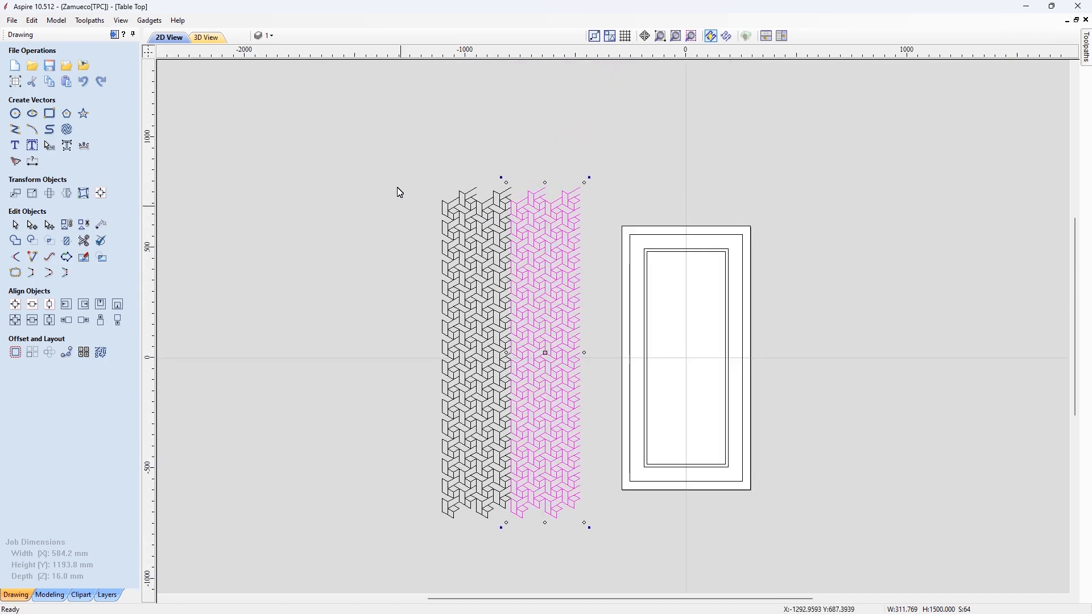
- Ungroup all the motifs back onto their original object layers and regroup the loose vectors as one object
drag(578, 406, 603, 548)
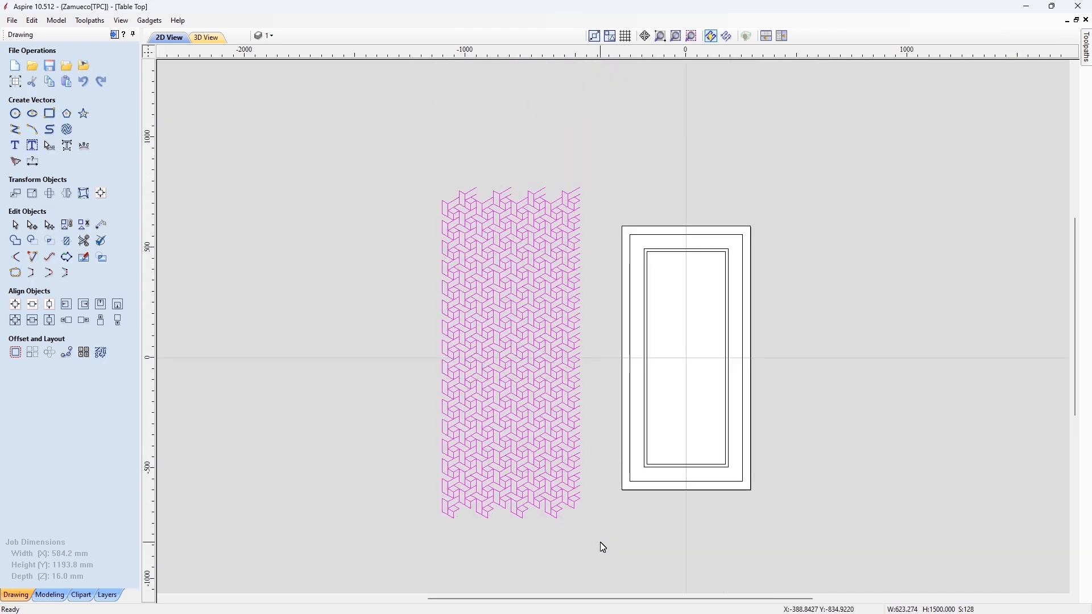
right_click(515, 332)
mouse_move(563, 168)
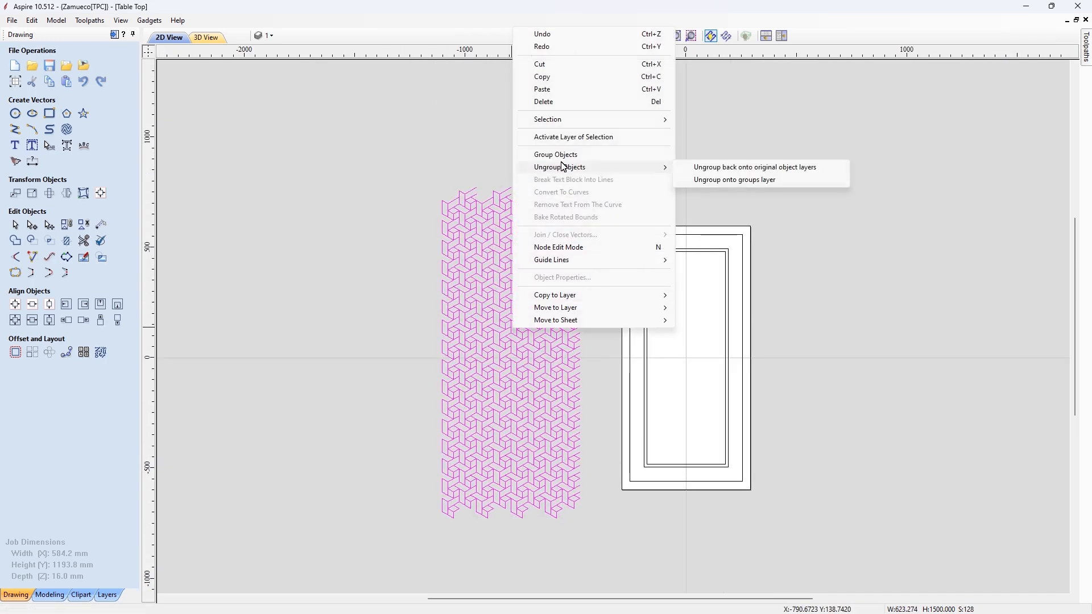
click(696, 169)
right_click(524, 170)
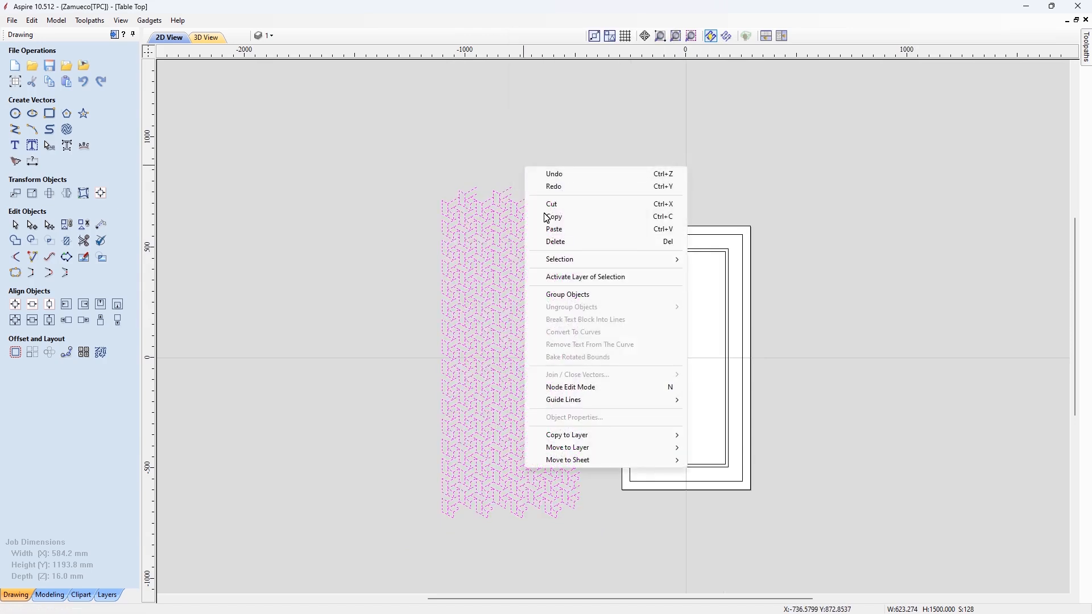
click(551, 295)
- Centre the grouped geometric pattern on the board
key(F9)
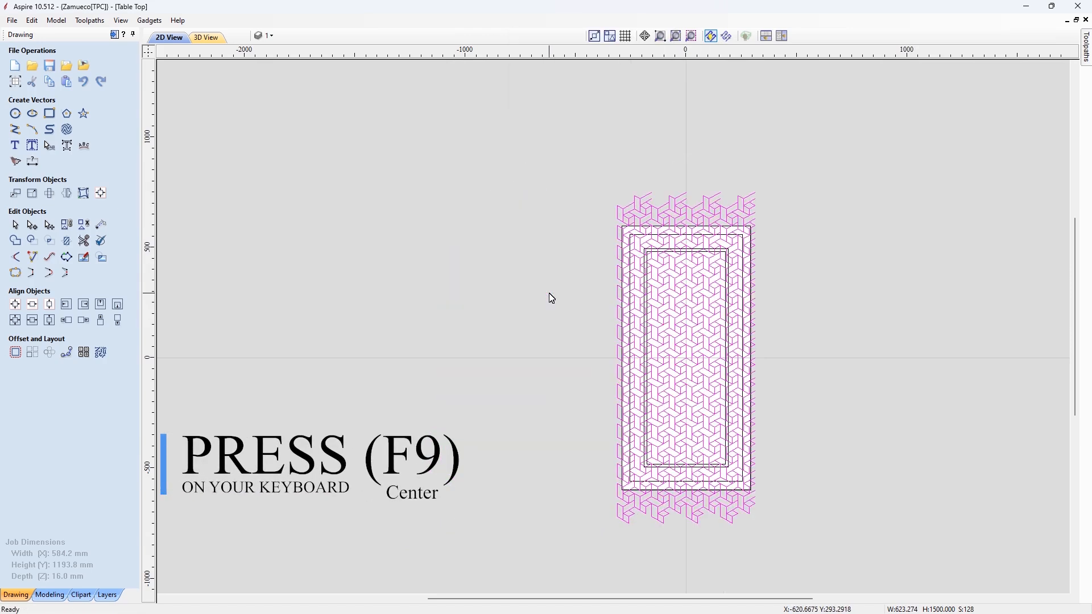
scroll(658, 255, up, 5)
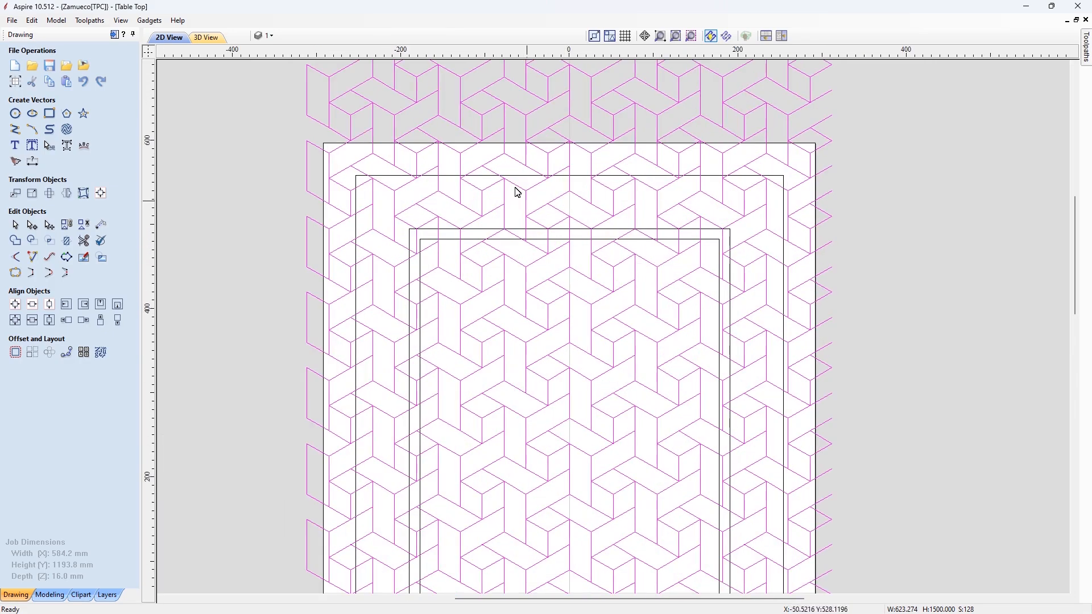
scroll(556, 261, down, 5)
- Shift the pattern so a rhombus's lowest corner snaps to the midpoint of the innermost frame's bottom edge
scroll(602, 505, up, 6)
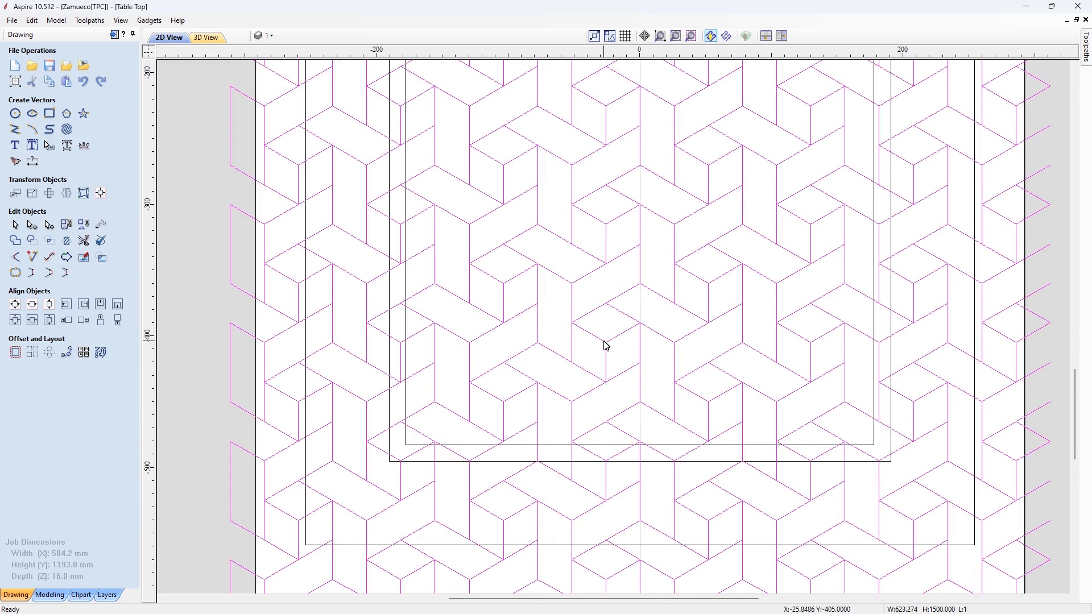
drag(606, 346, 641, 447)
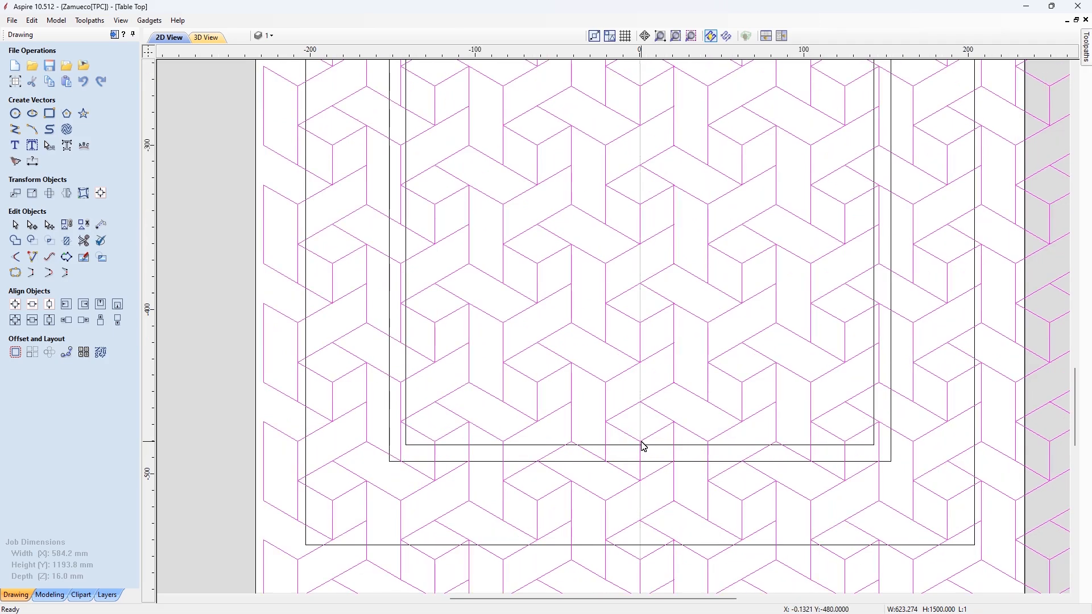
scroll(642, 447, up, 5)
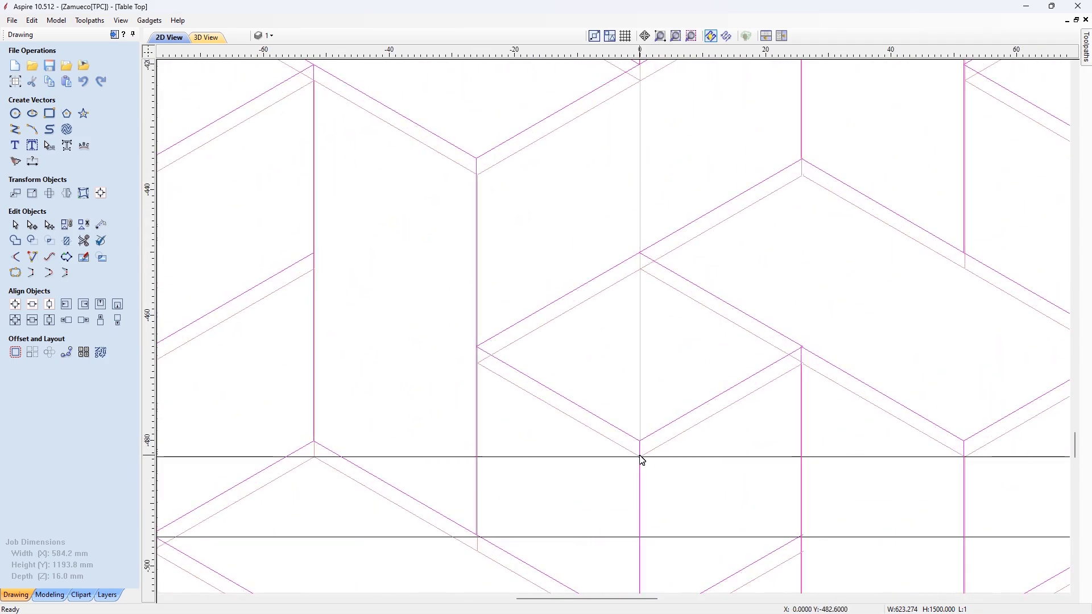
scroll(603, 478, down, 5)
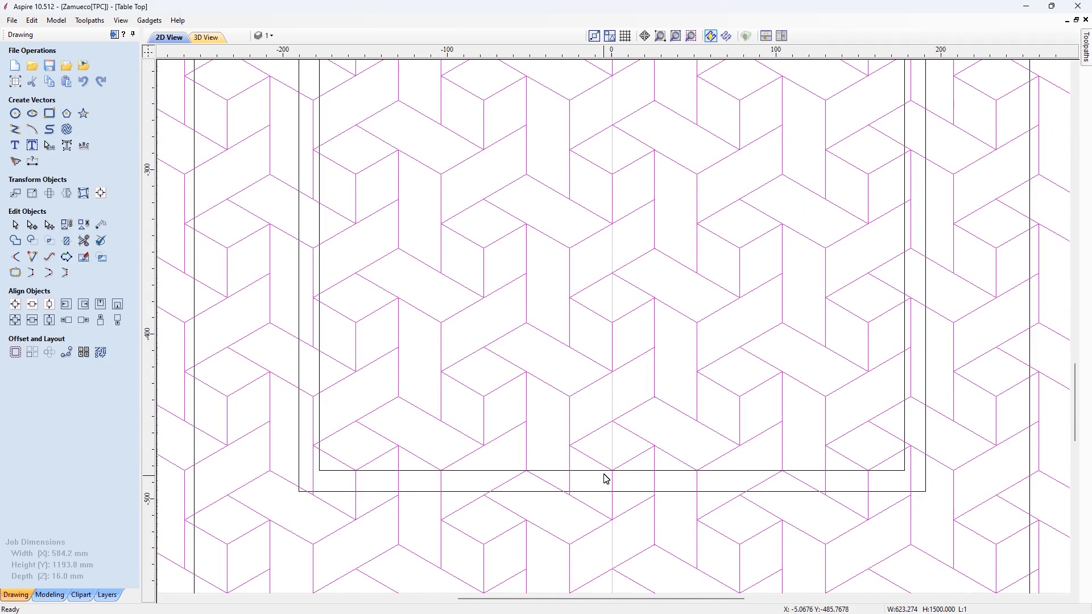
scroll(606, 478, down, 6)
- Trim the pattern with the innermost frame as the boundary, clearing everything outside it
scroll(554, 419, up, 6)
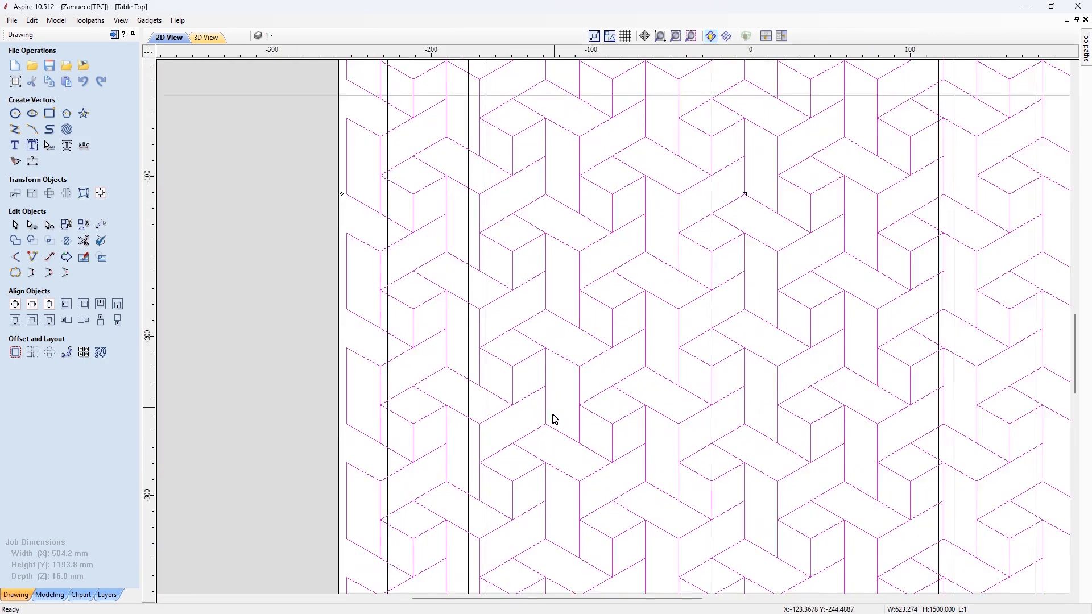
scroll(546, 412, up, 1)
click(447, 358)
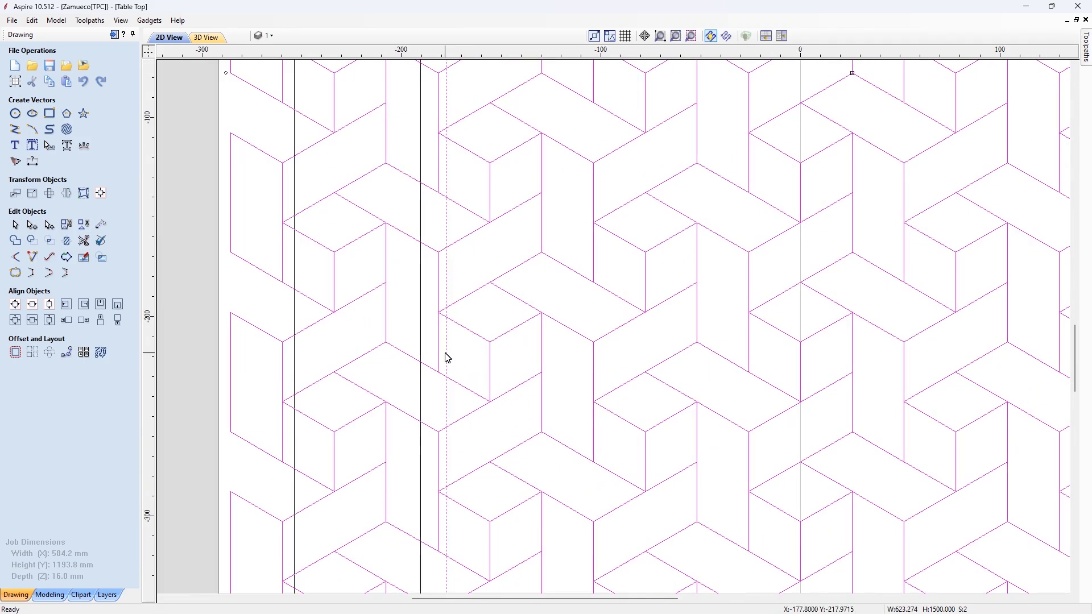
scroll(447, 358, down, 8)
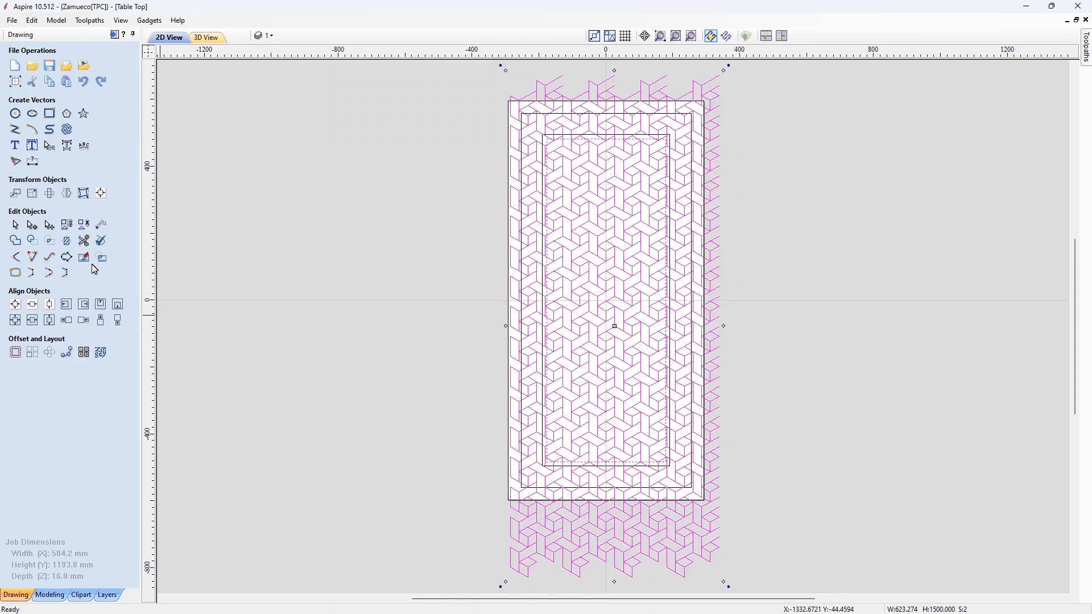
click(66, 241)
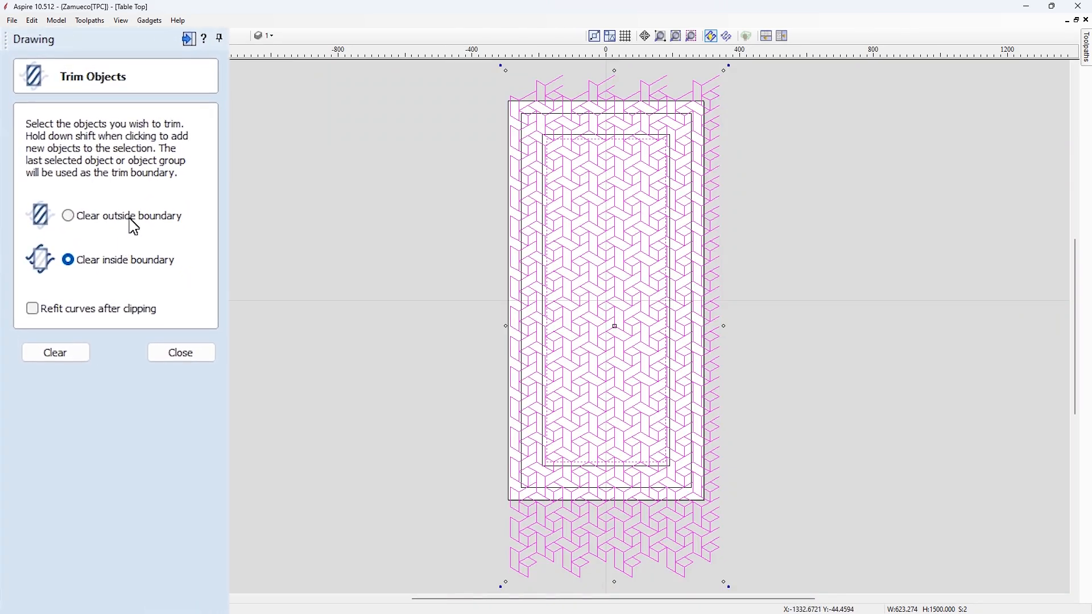
click(65, 358)
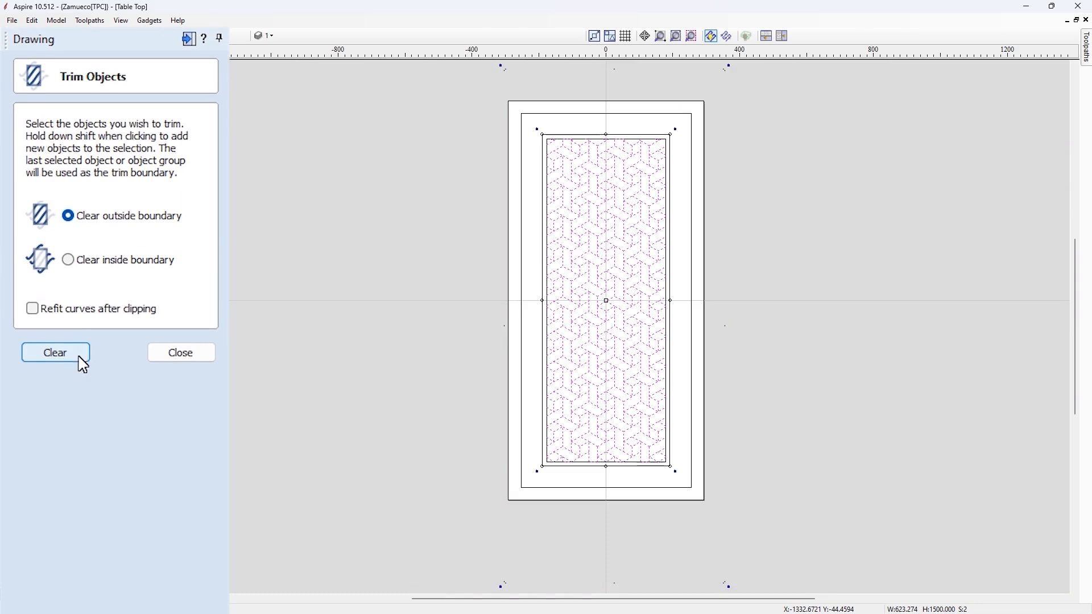
click(128, 260)
- Group the trimmed pattern vectors into one object and deselect it
right_click(447, 199)
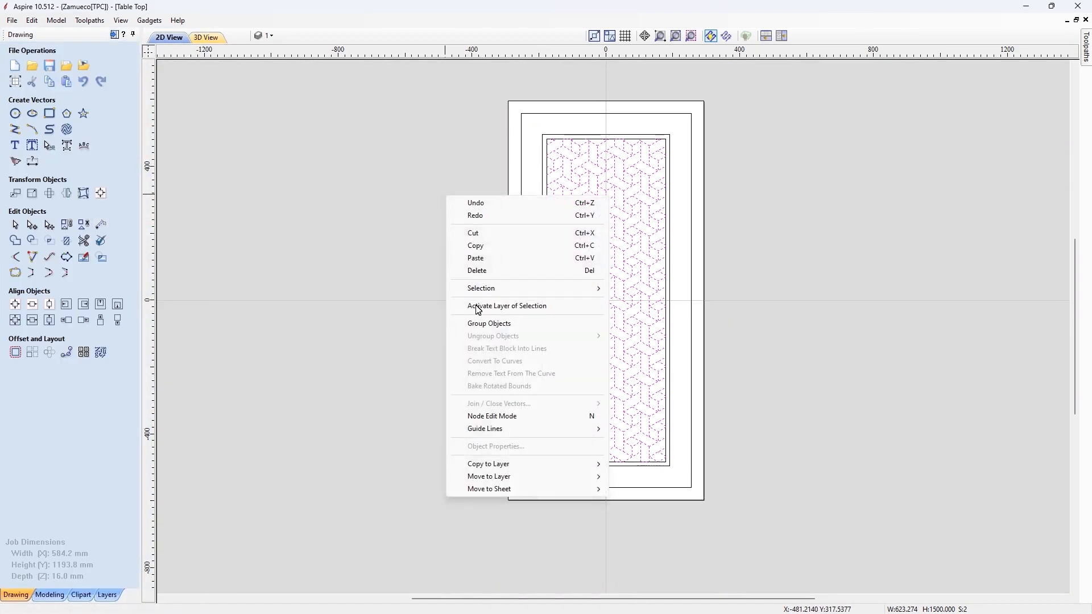
click(479, 323)
click(448, 326)
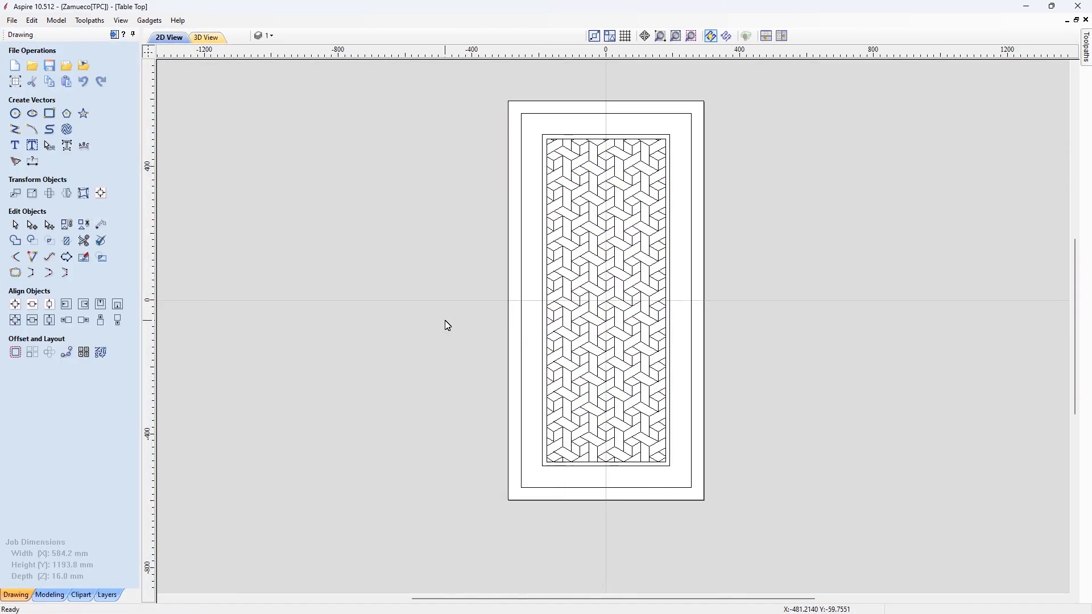
key(F6)
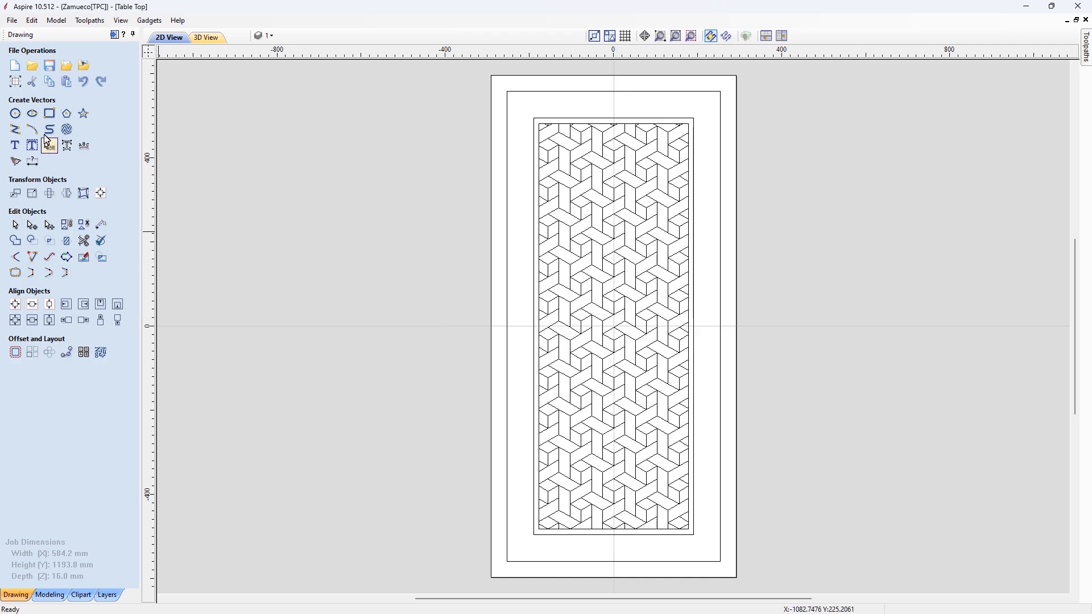
- Draw a circle centred at 0, 0 with a diameter of about 355.6 mm, spanning the innermost frame's width
click(22, 113)
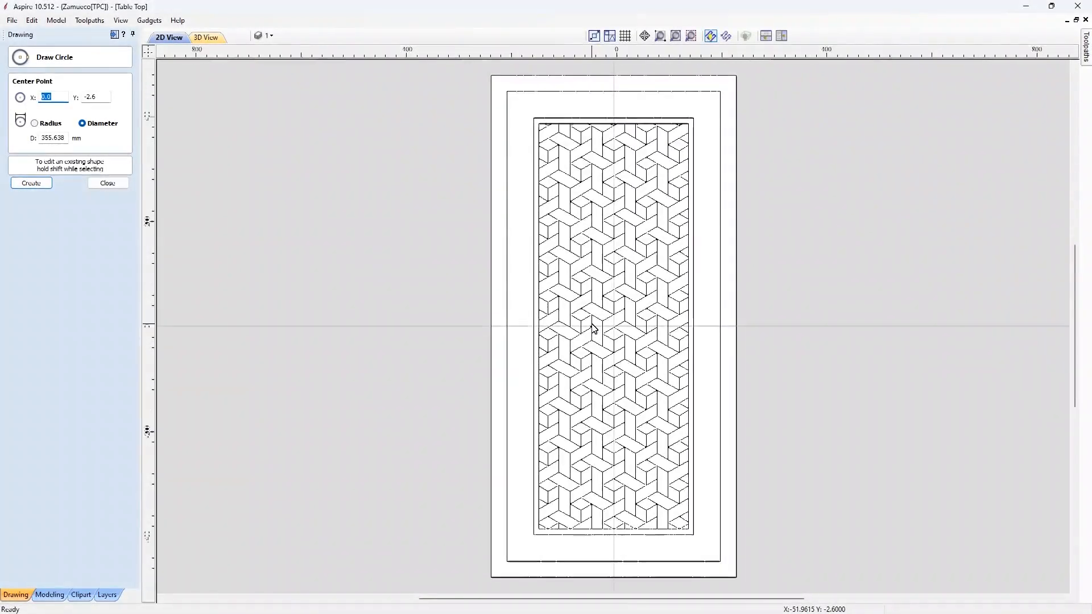
scroll(609, 341, up, 5)
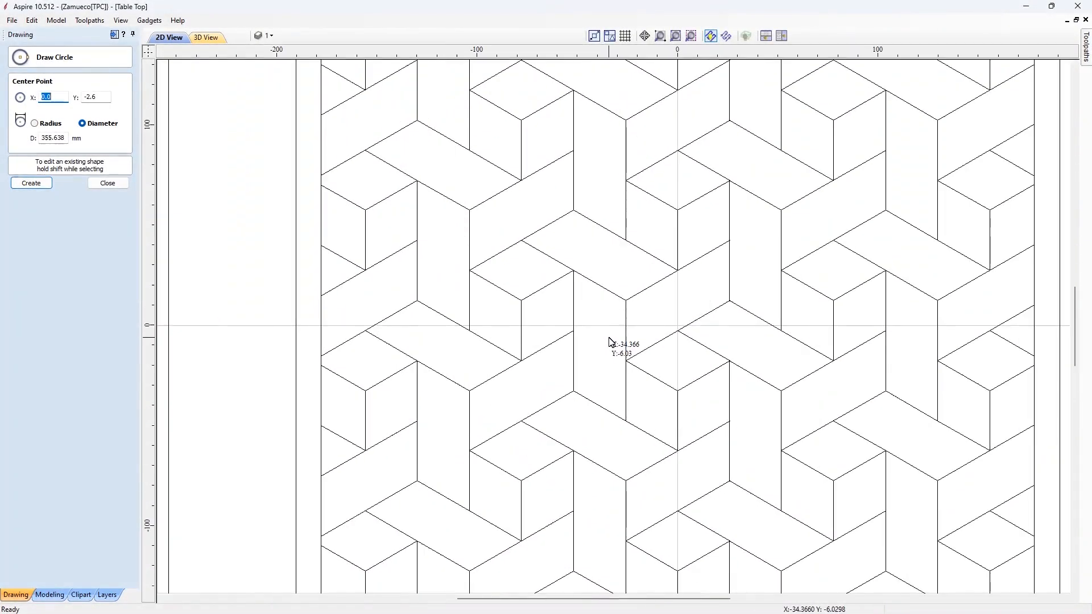
click(677, 326)
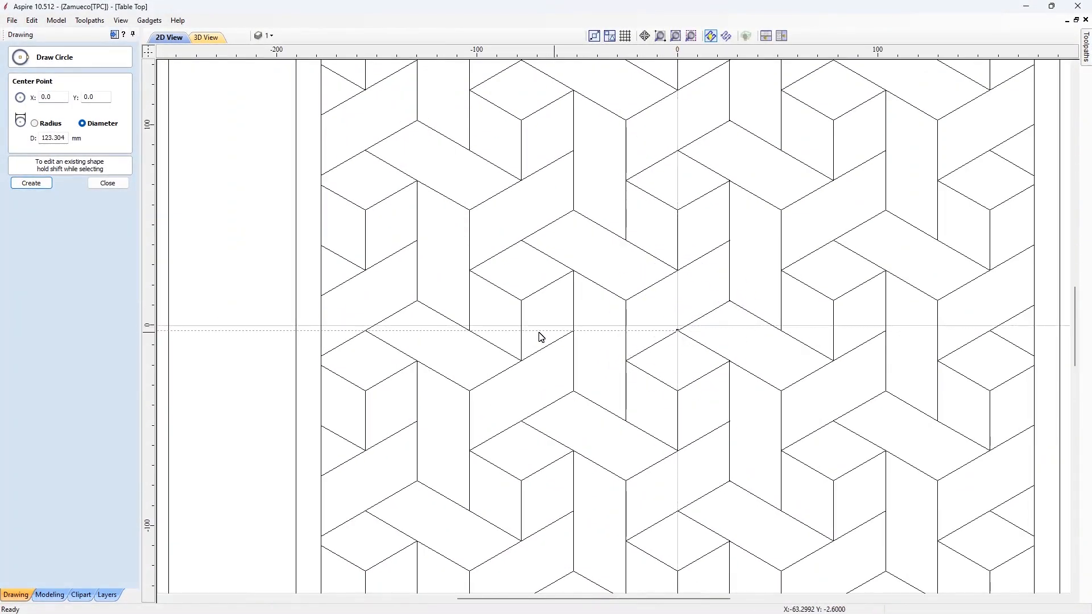
click(322, 326)
key(Escape)
scroll(343, 312, down, 2)
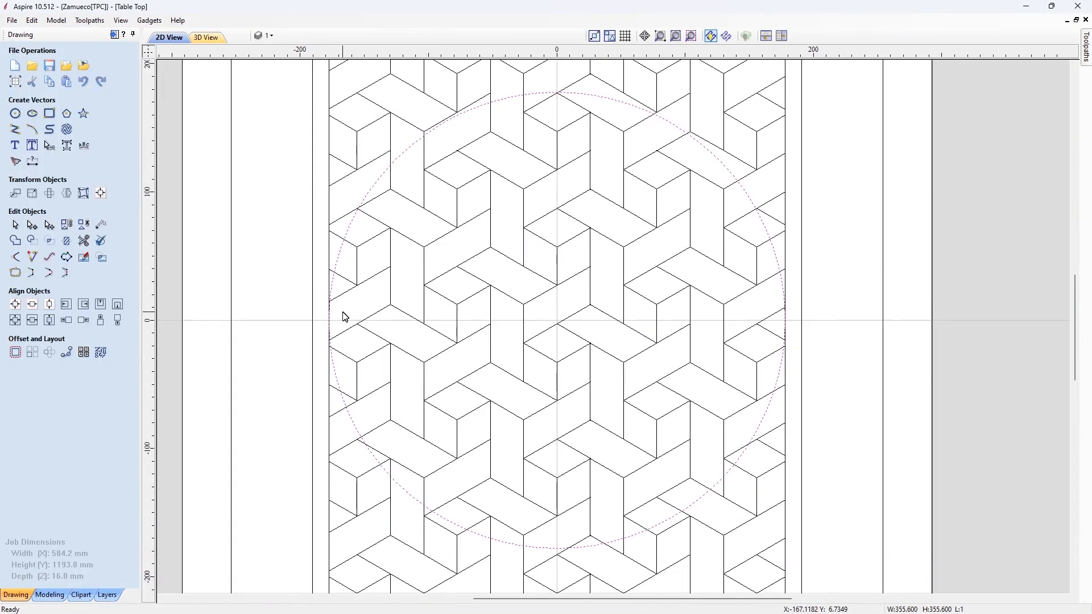
scroll(348, 309, down, 3)
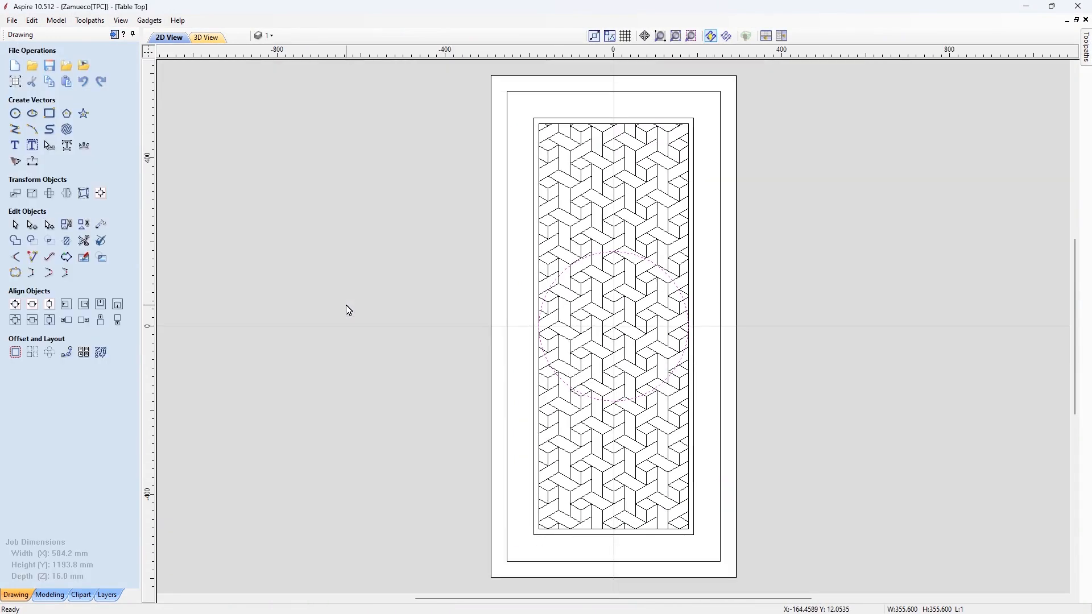
- Trim the grouped pattern with the circle as the boundary, clearing the vectors inside it
shift+click(589, 179)
click(585, 216)
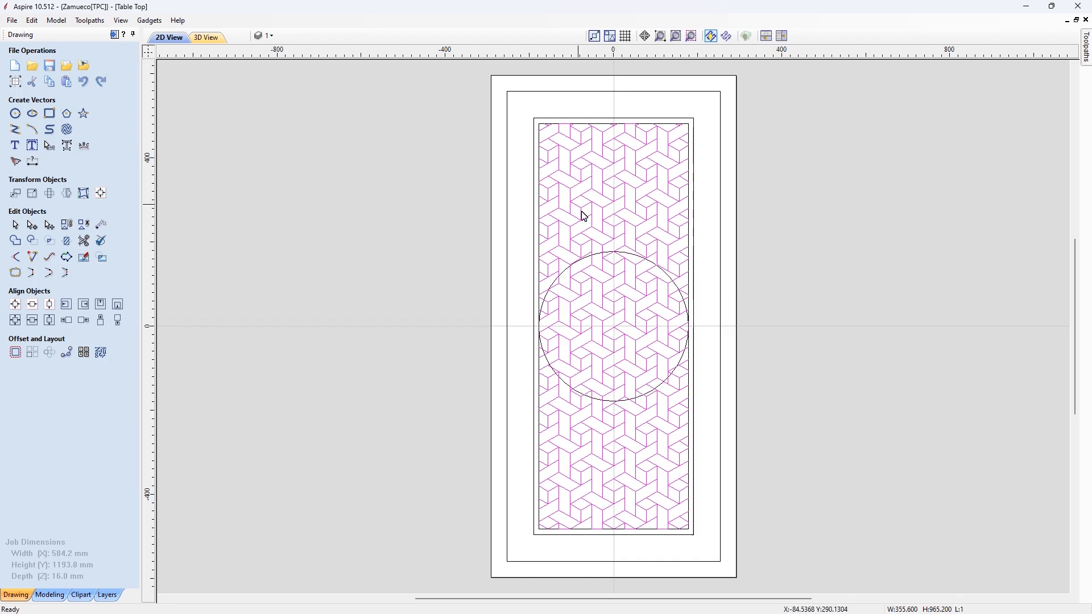
shift+click(597, 259)
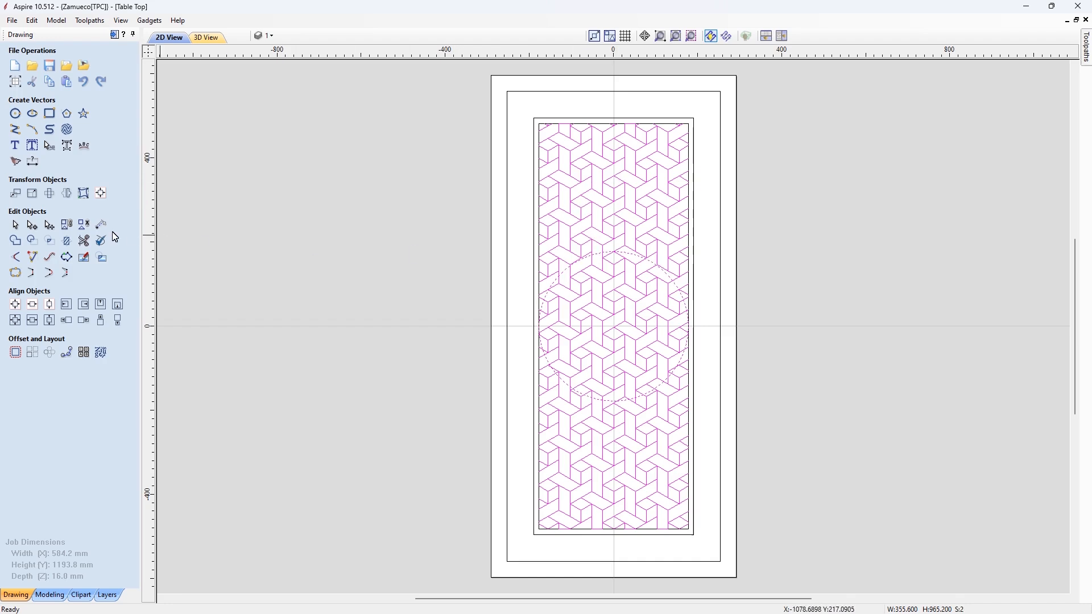
click(68, 242)
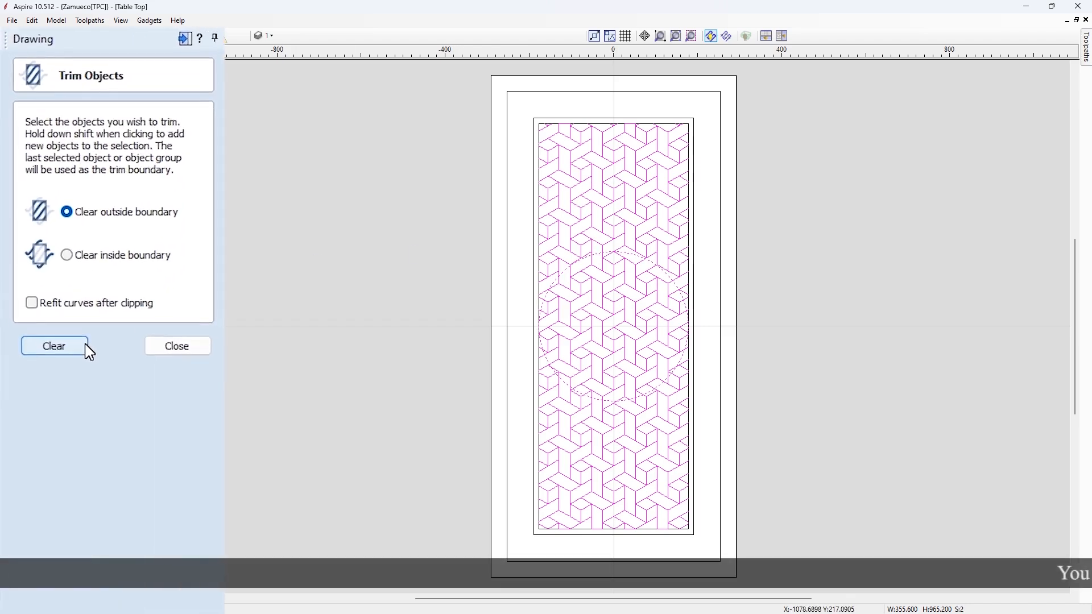
click(103, 265)
click(74, 358)
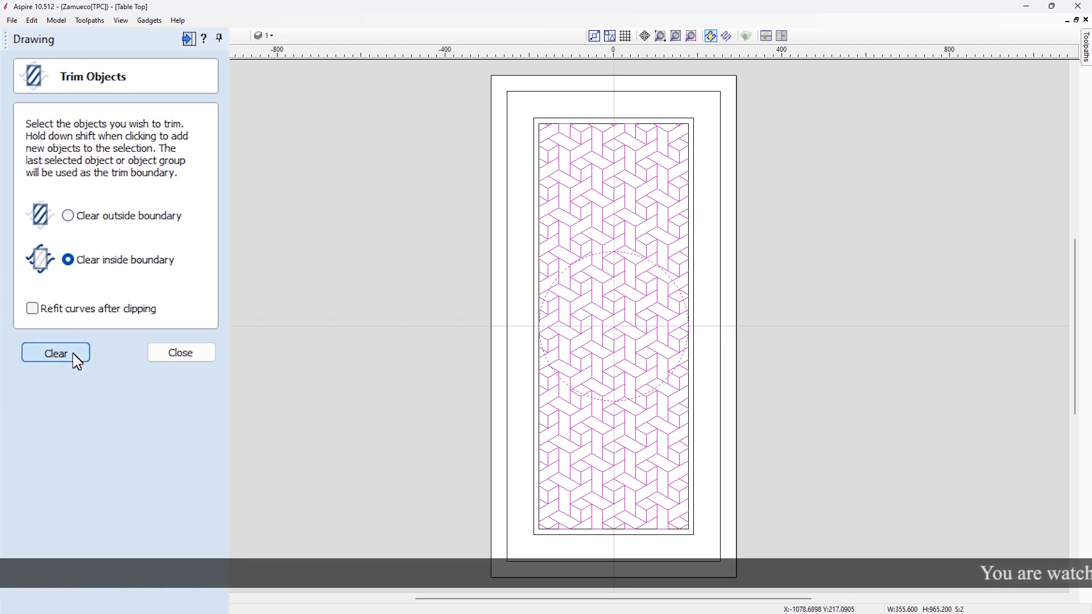
- Finish trimming and group the pattern vectors remaining around the central circle into one object
click(177, 342)
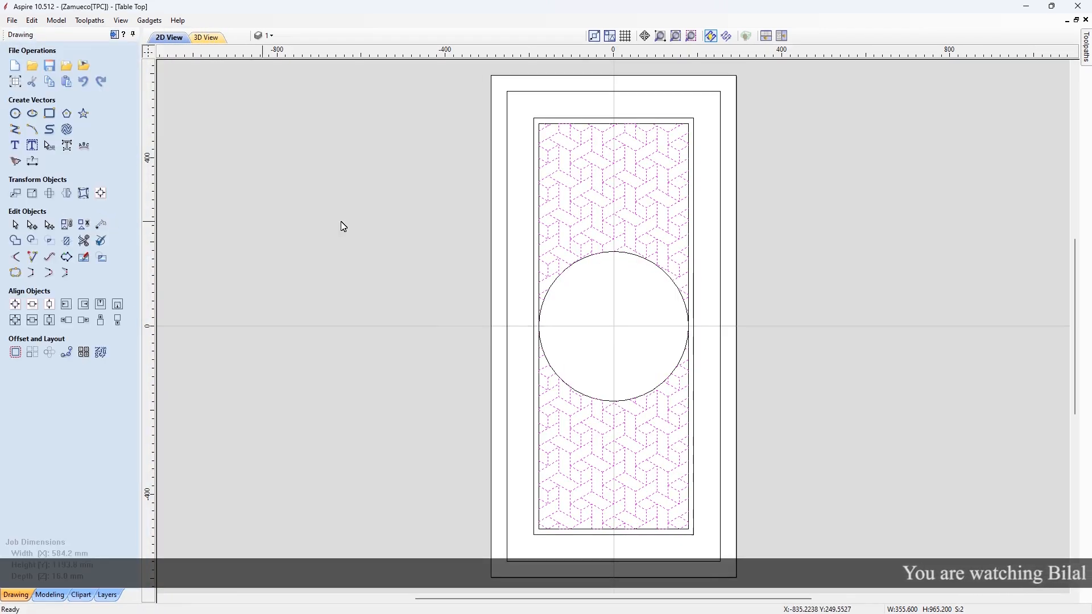
right_click(417, 216)
click(458, 342)
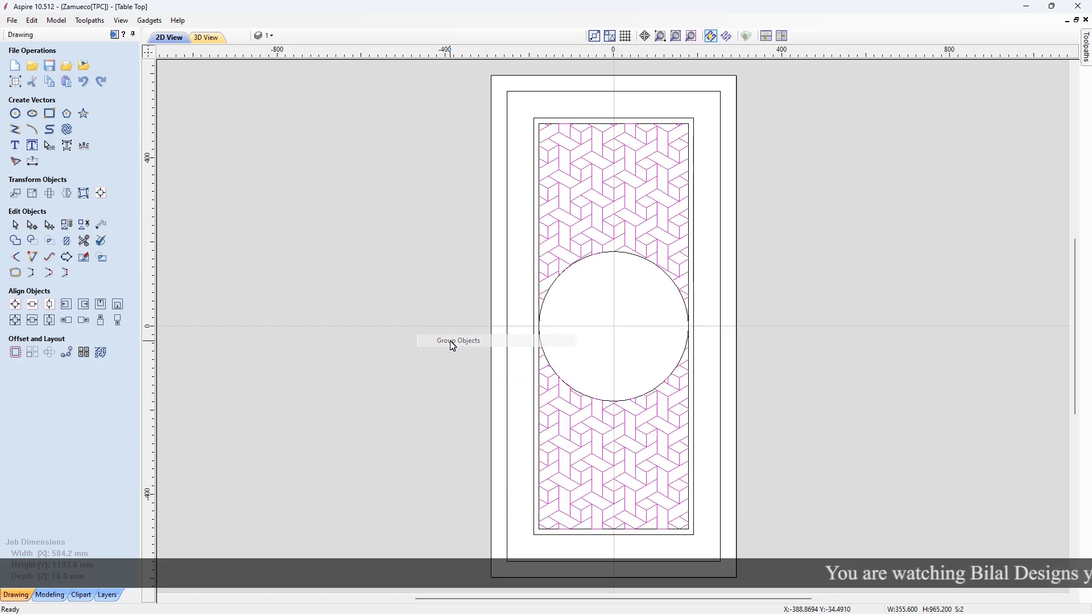
- Offset the central circle inwards by 12.7 mm, keeping the original and selecting the new circle
click(538, 292)
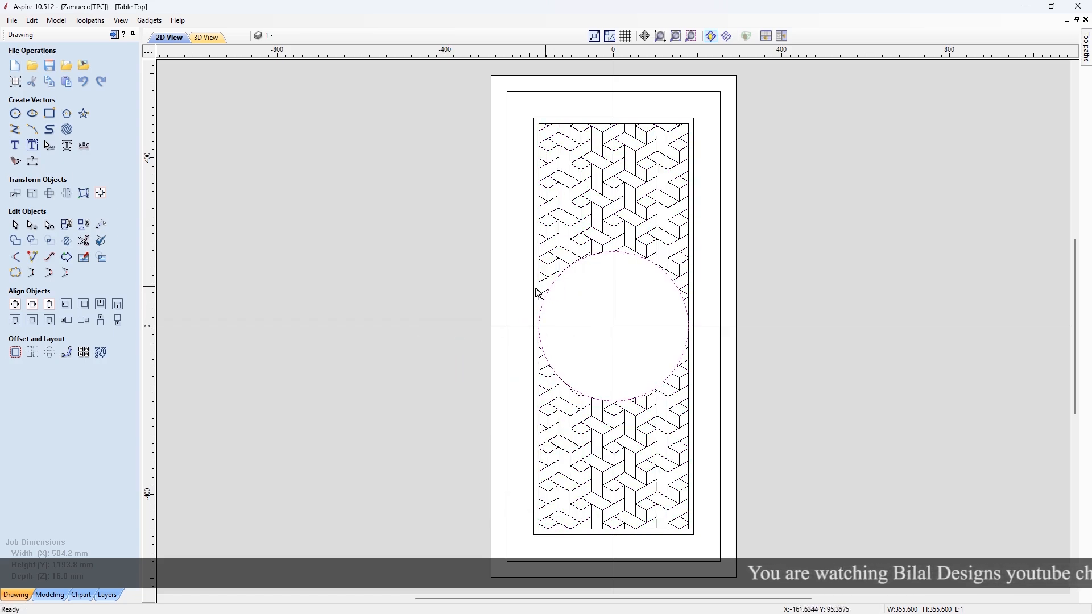
click(16, 352)
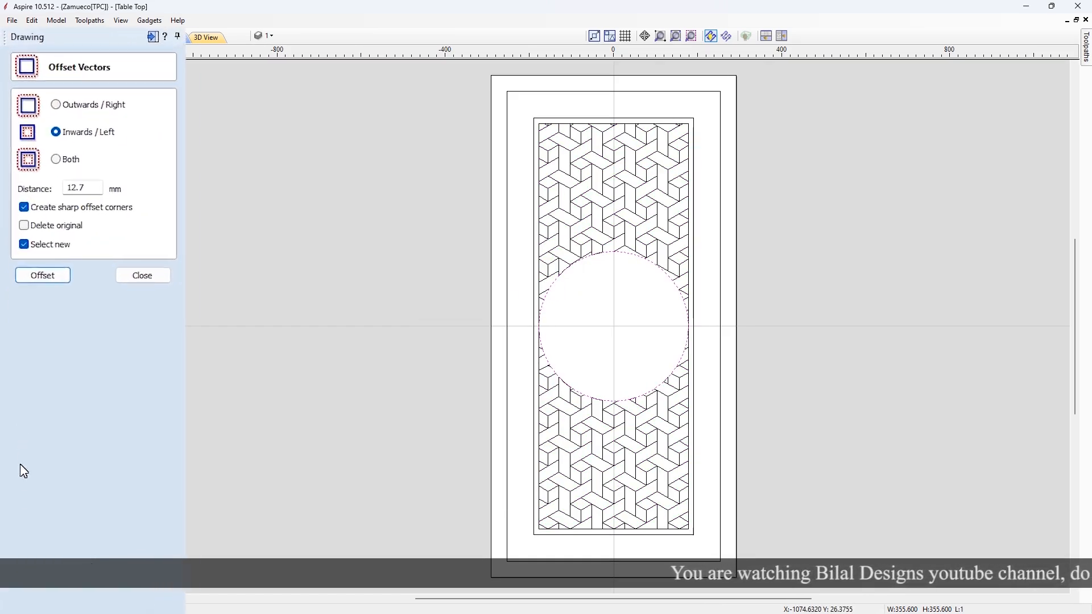
drag(119, 235, 66, 243)
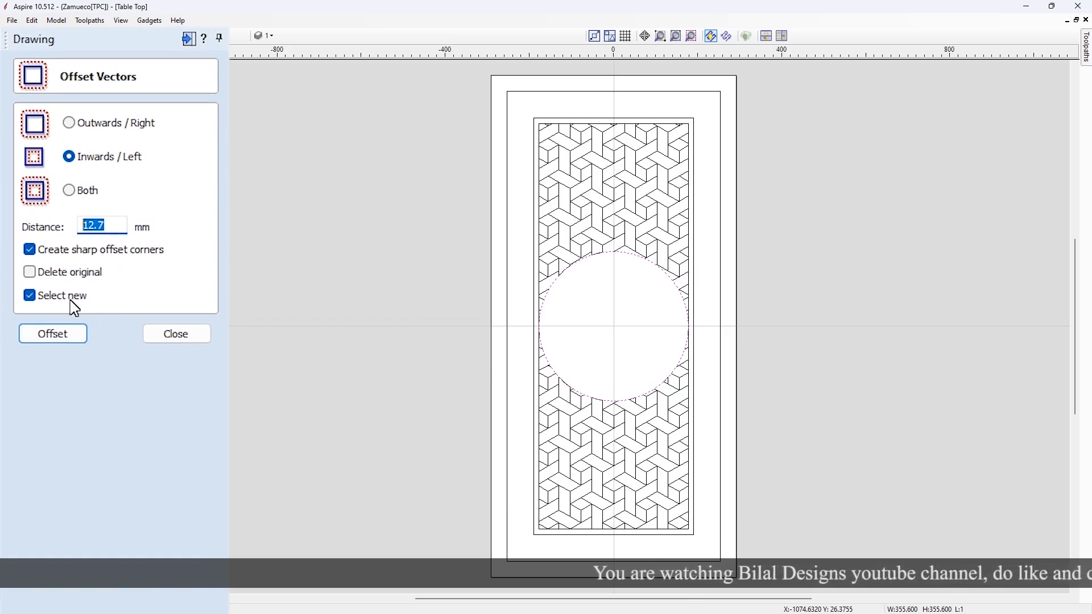
click(68, 336)
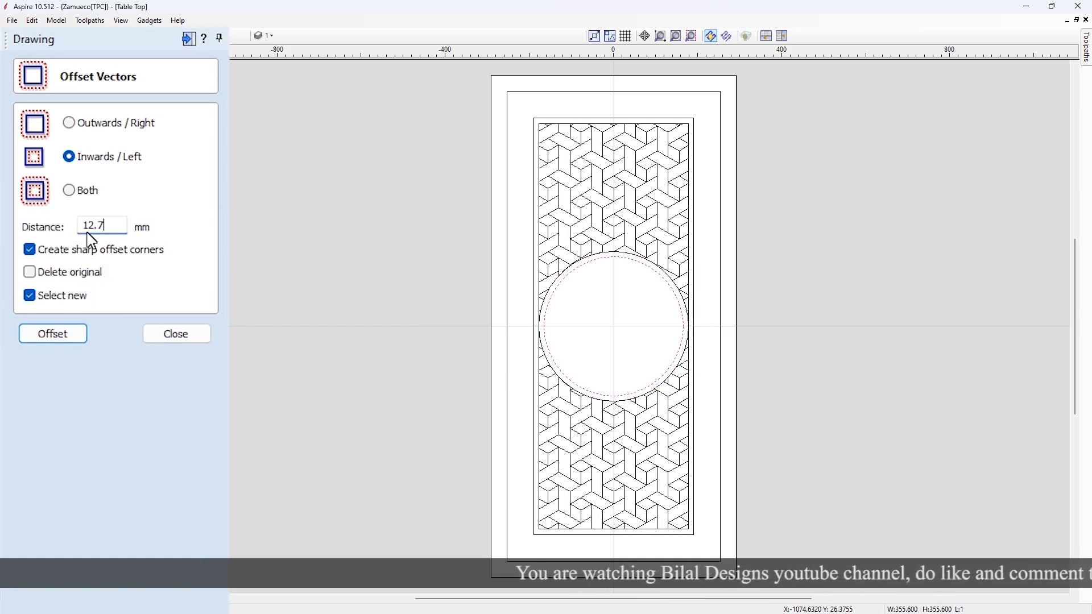
- Offset the newly created circle inwards by 50.8 mm
drag(88, 235, 51, 240)
text(50.8)
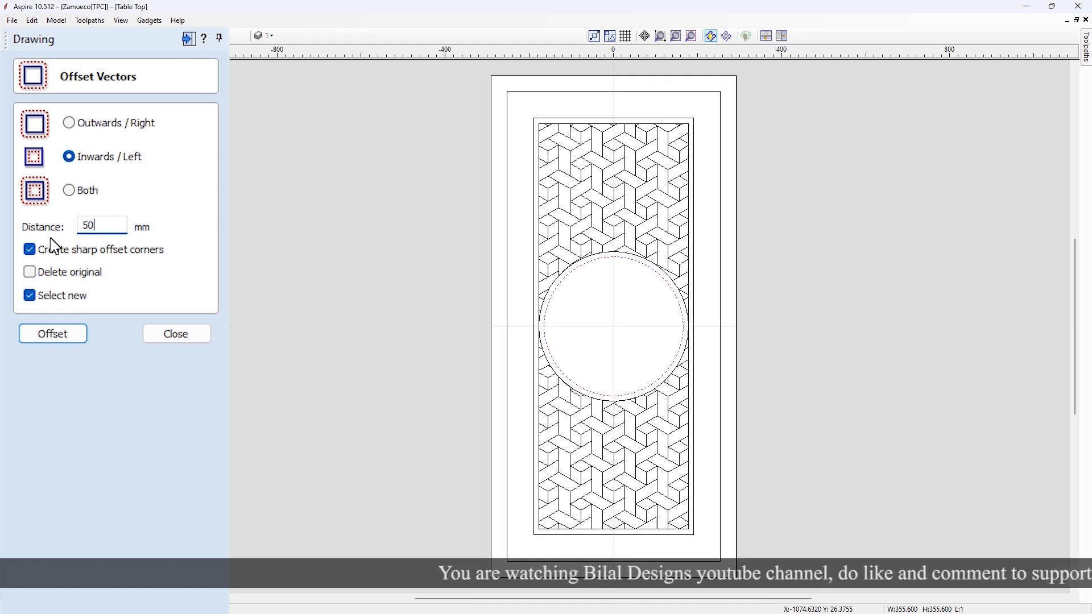
click(78, 331)
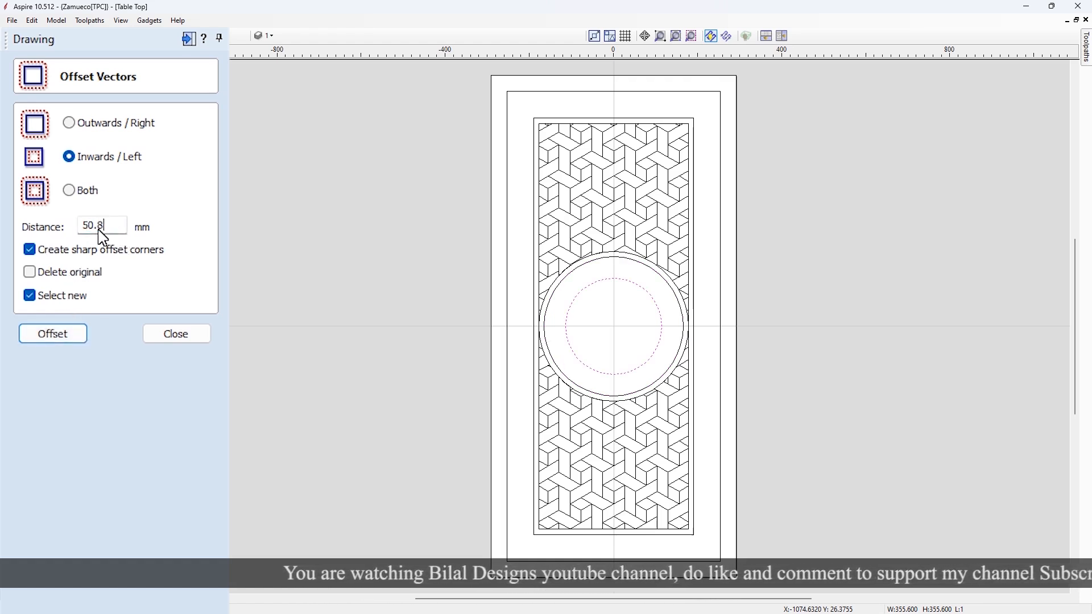
- Add two more inner circles by offsetting the innermost circle inwards by 12.7 mm and the resulting one by 15 mm
drag(100, 231, 64, 246)
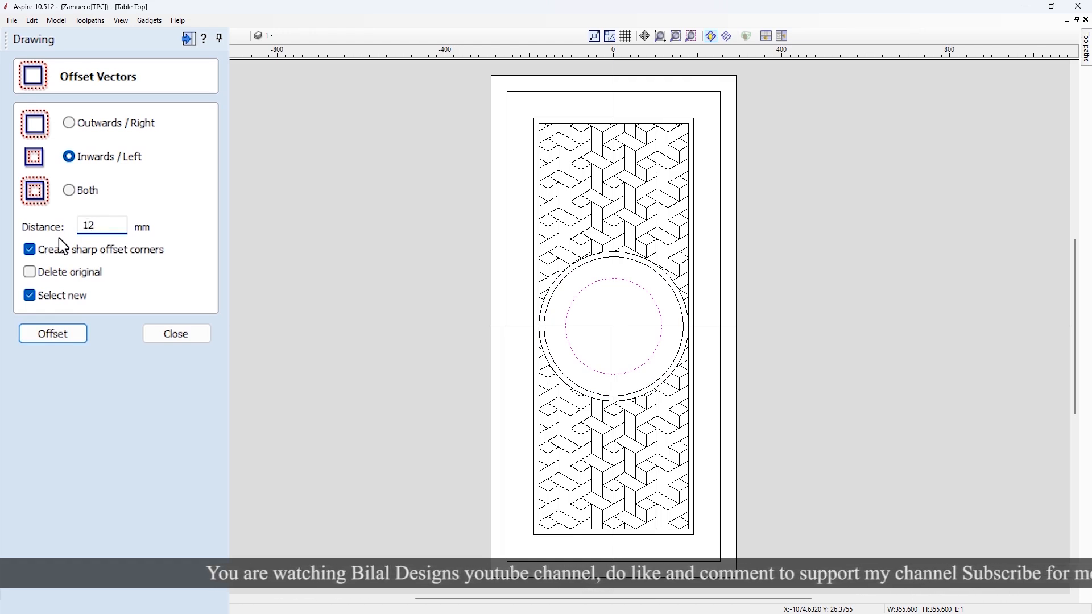
click(74, 331)
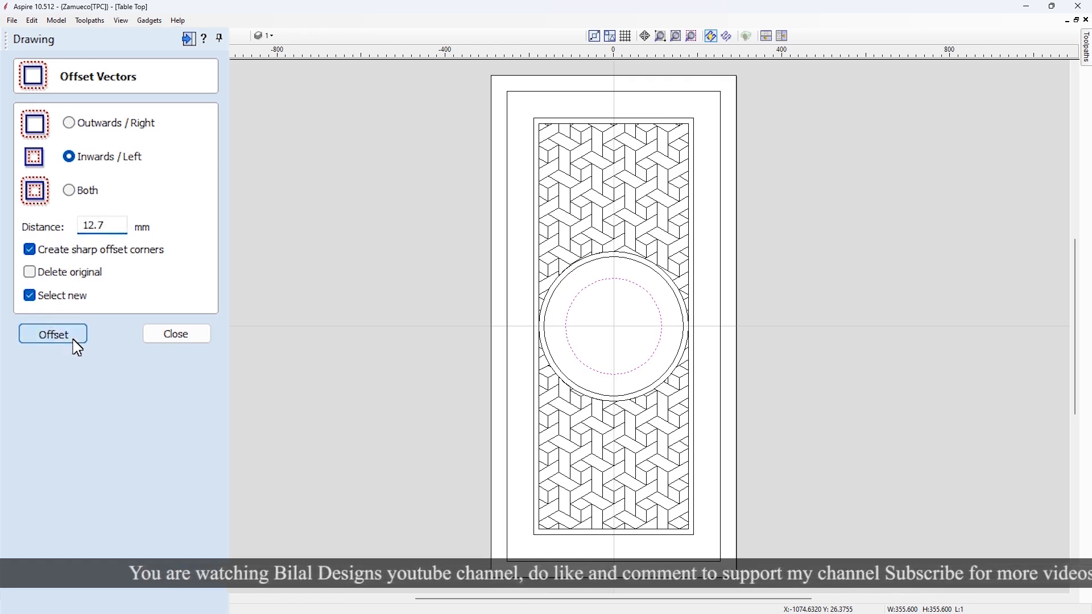
drag(114, 235, 61, 244)
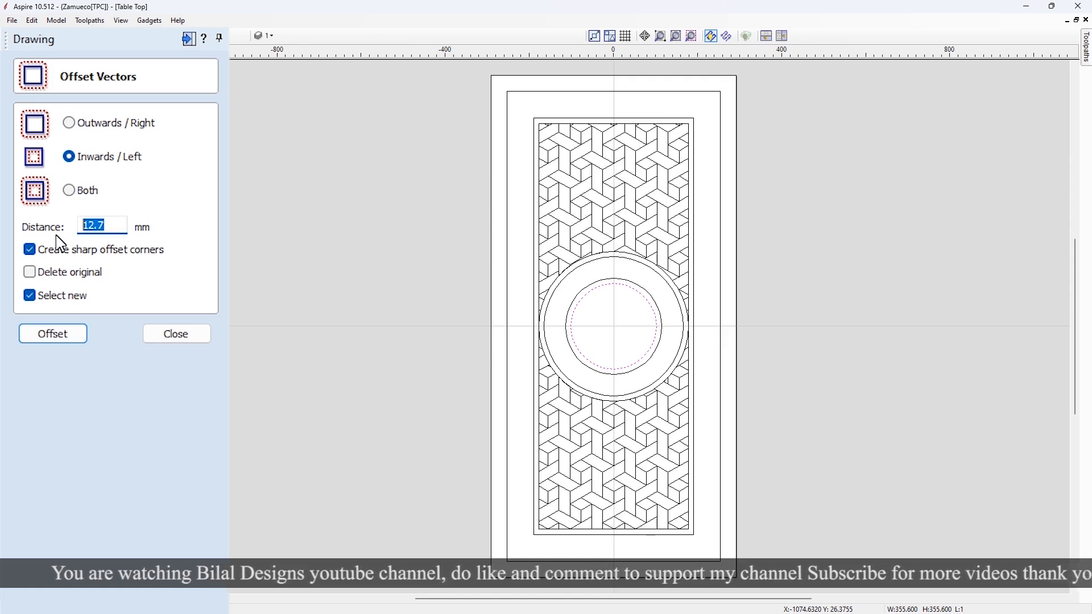
click(72, 335)
click(117, 230)
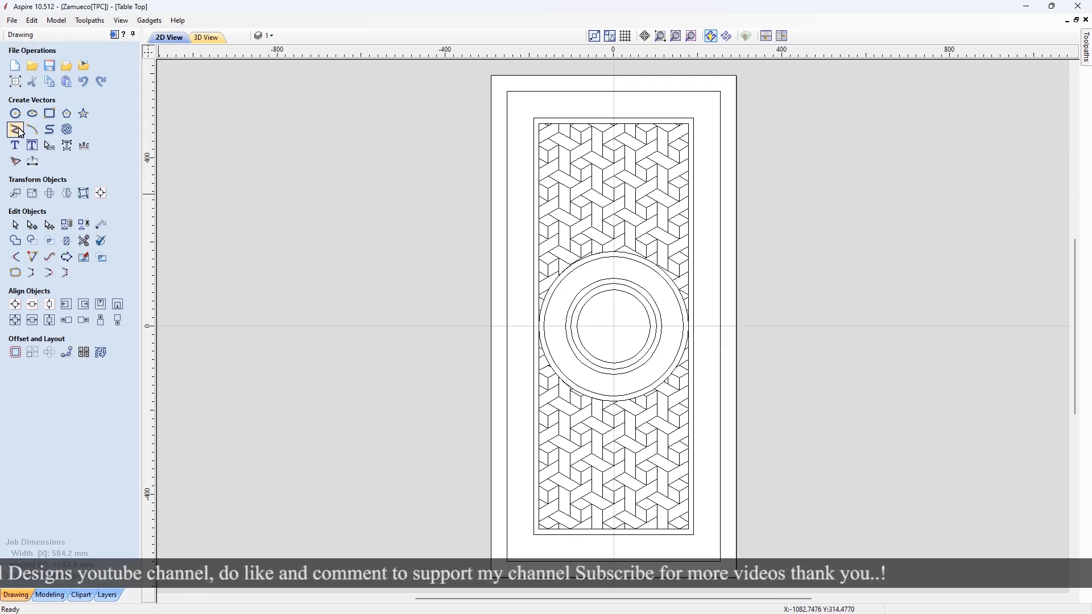
- Draw a vertical line about 86.6 mm long from the centre at 0, 0 up to the innermost circle
click(32, 146)
scroll(630, 324, up, 2)
scroll(630, 323, up, 2)
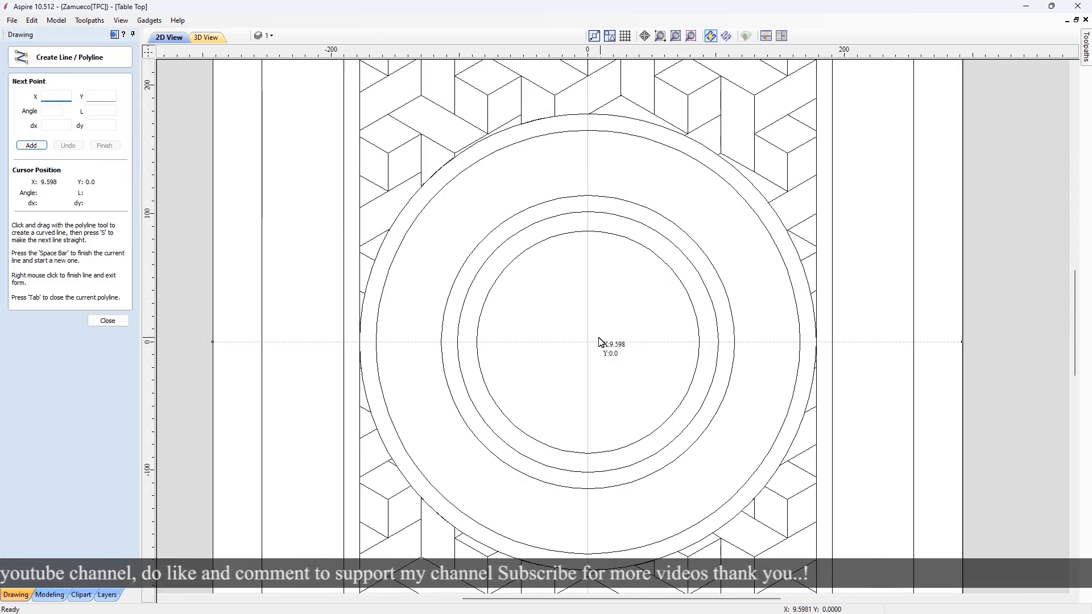
click(588, 343)
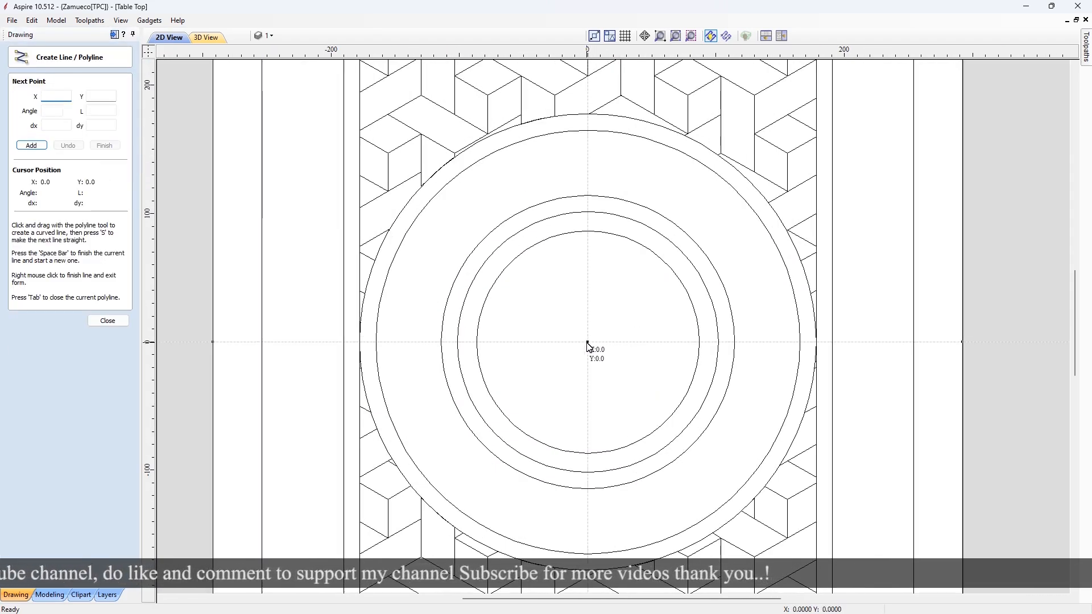
right_click(589, 237)
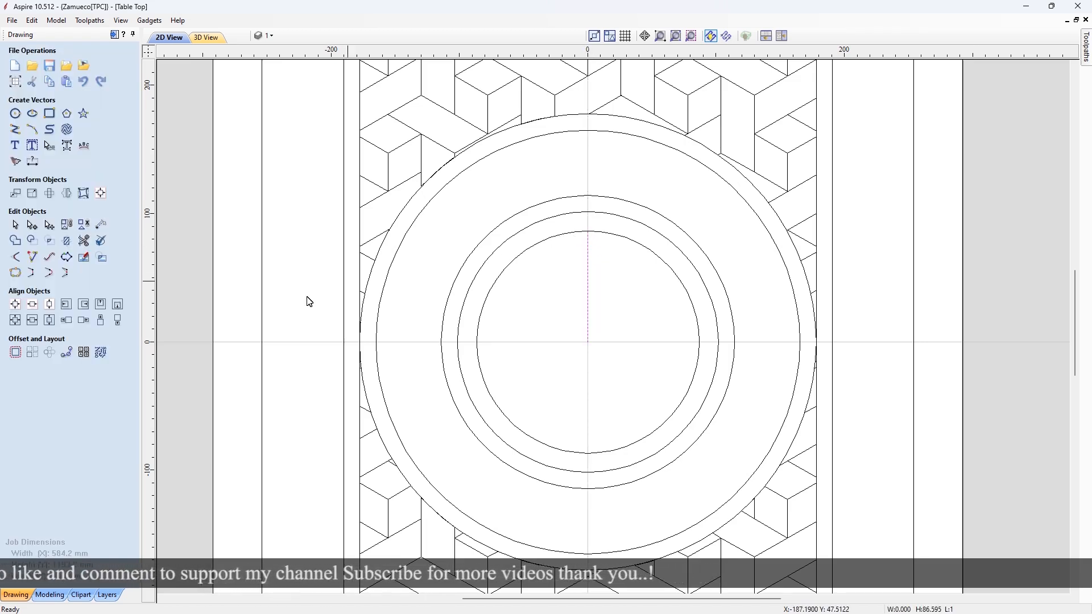
- Circular-copy the vertical line around 0, 0 as 32 rotated, ungrouped items over a total angle of 360 degrees
click(53, 363)
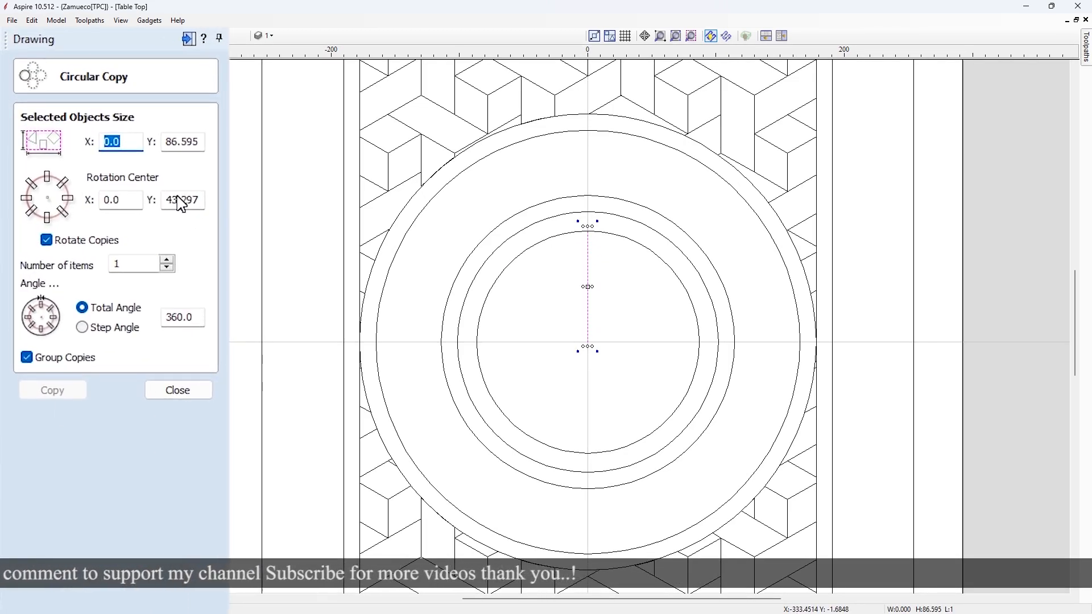
double_click(180, 200)
text(0)
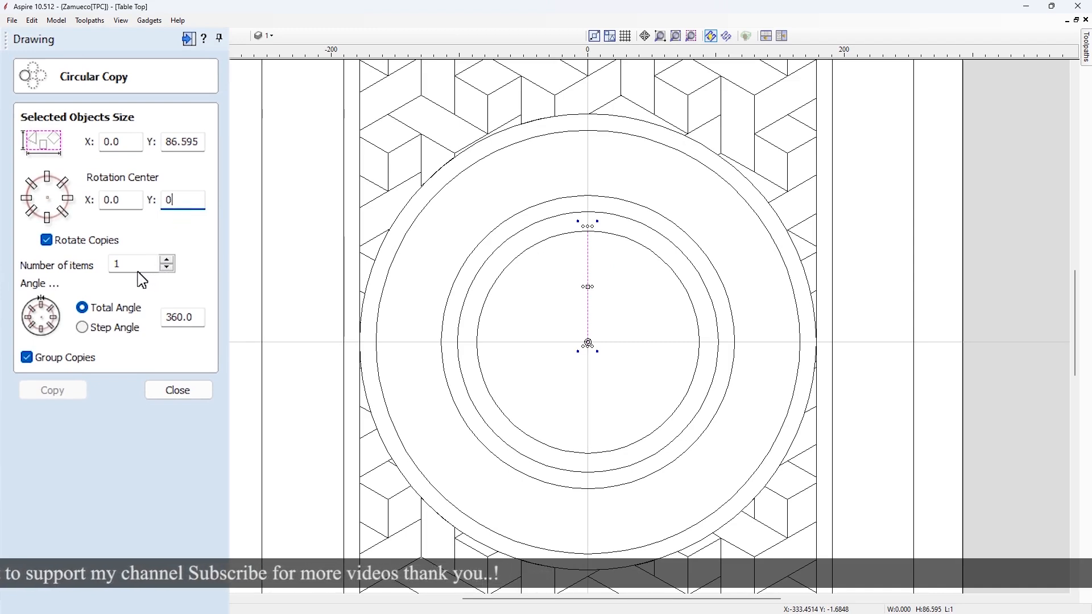
key(Tab)
text(3)
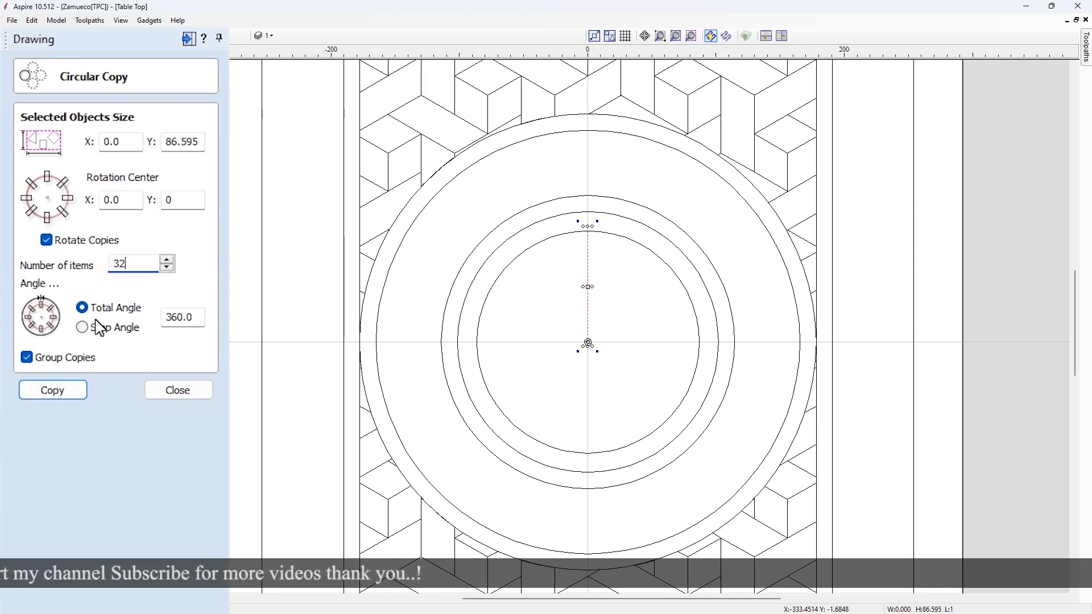
click(71, 358)
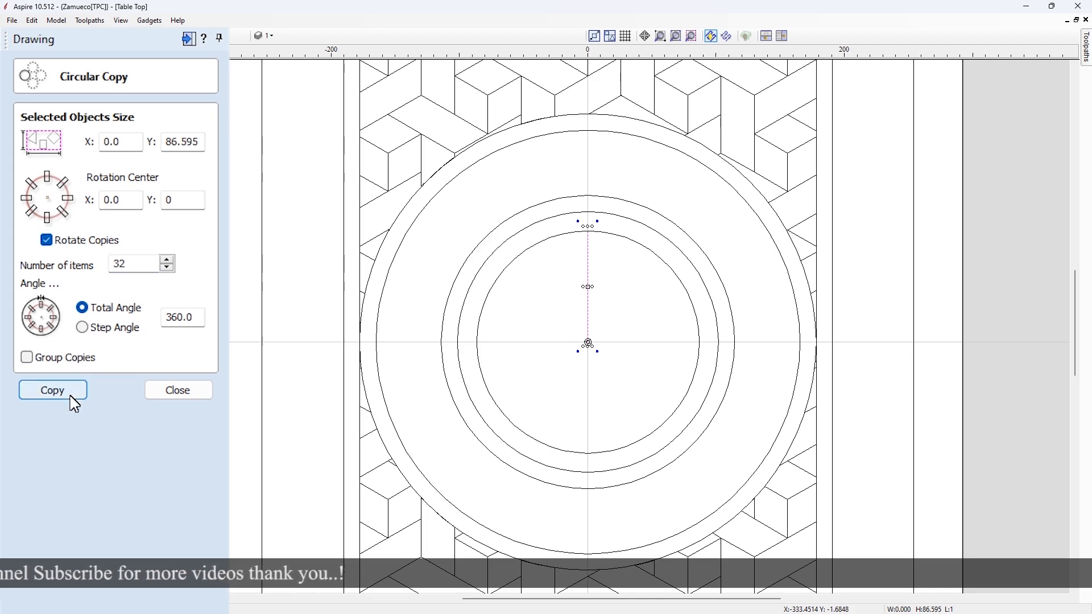
click(52, 390)
click(171, 391)
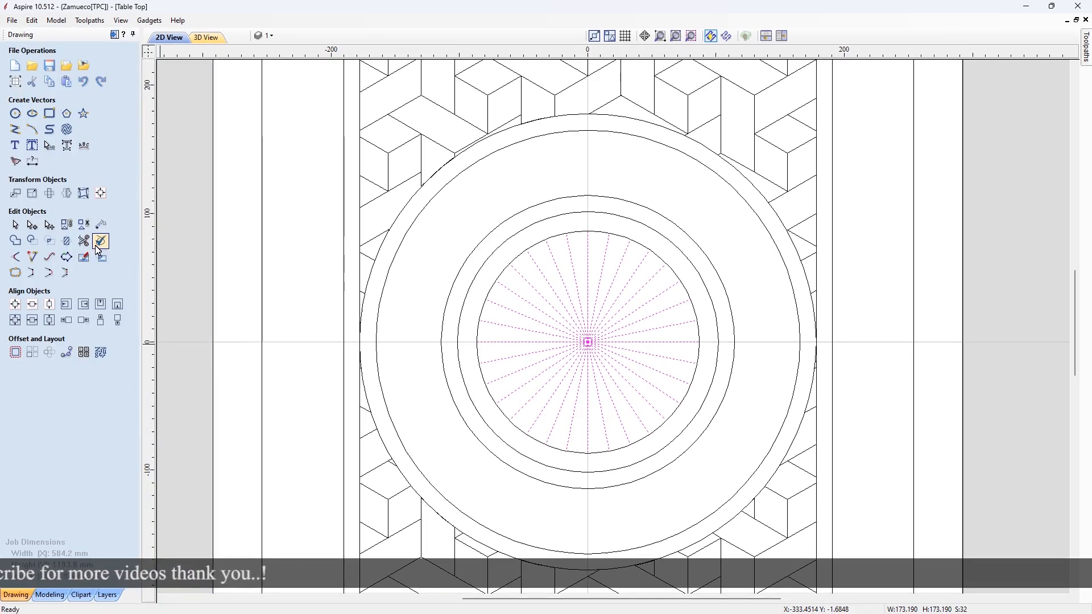
- Delete all radial lines except the two directly on either side of the upper vertical one
scroll(618, 321, up, 1)
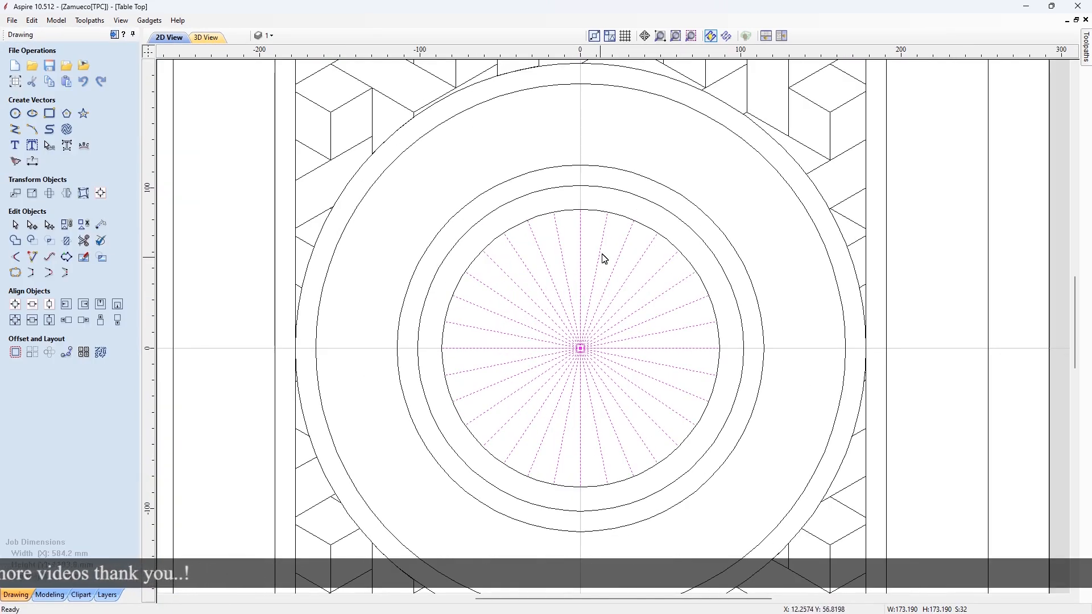
shift+drag(608, 250, 558, 254)
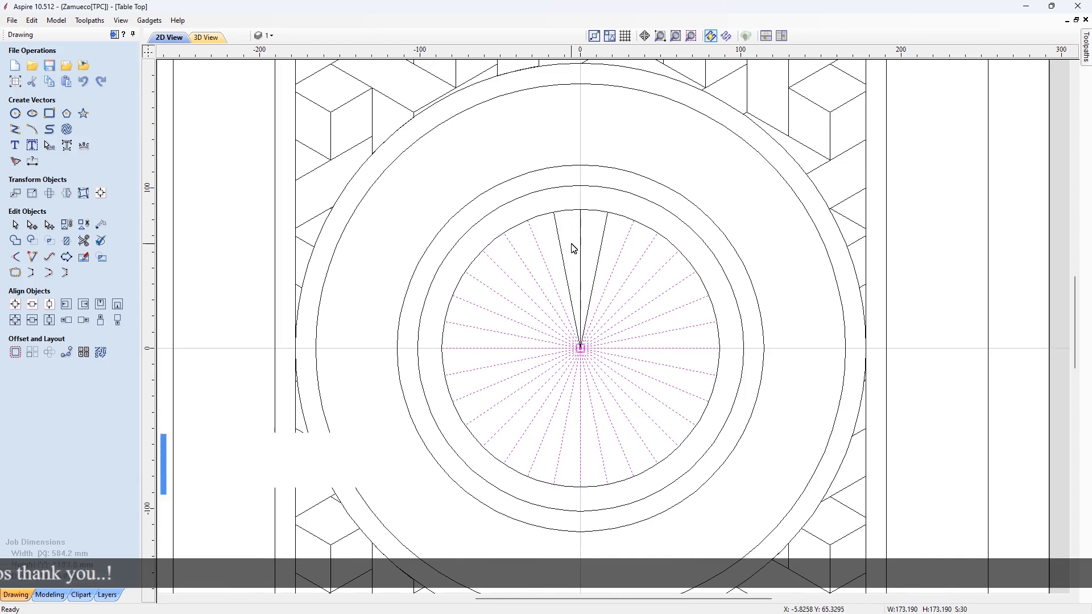
key(Delete)
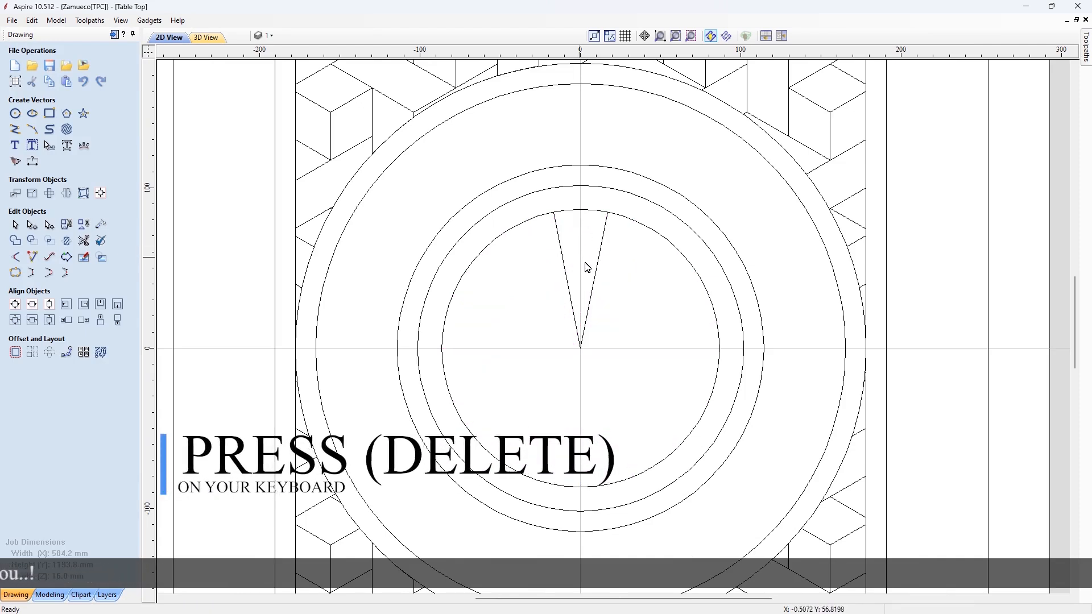
- Offset the two remaining radial lines to both sides by 0.5 mm, deleting the originals
drag(612, 302, 561, 353)
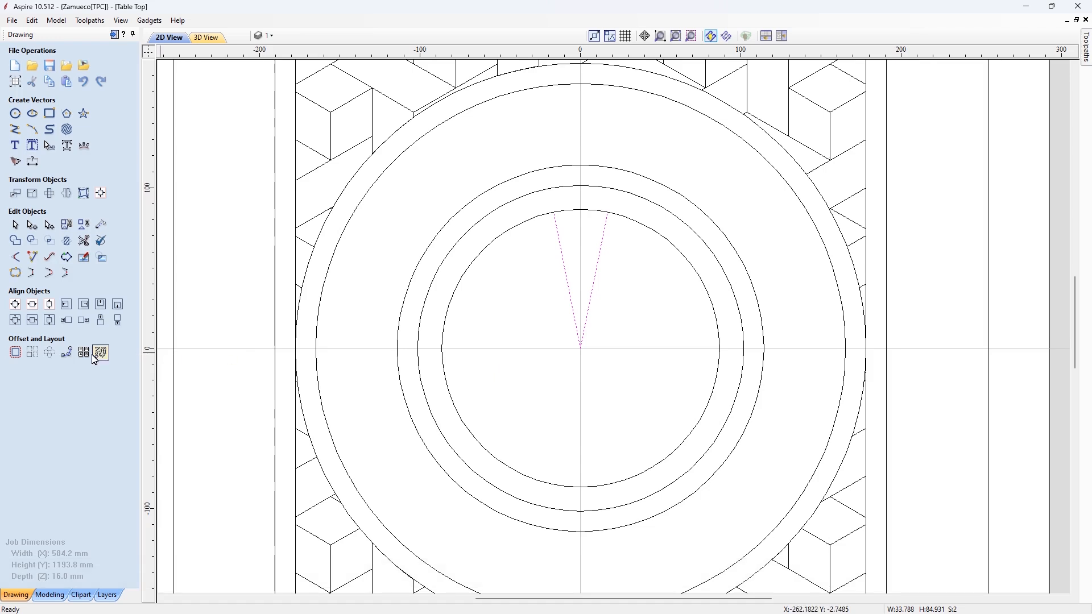
click(16, 353)
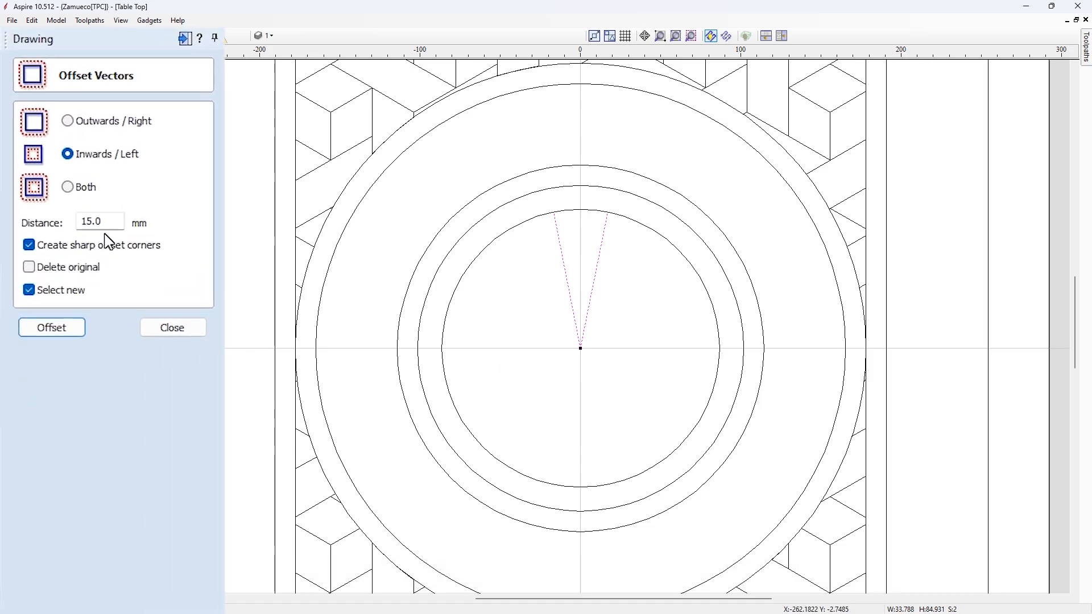
click(88, 189)
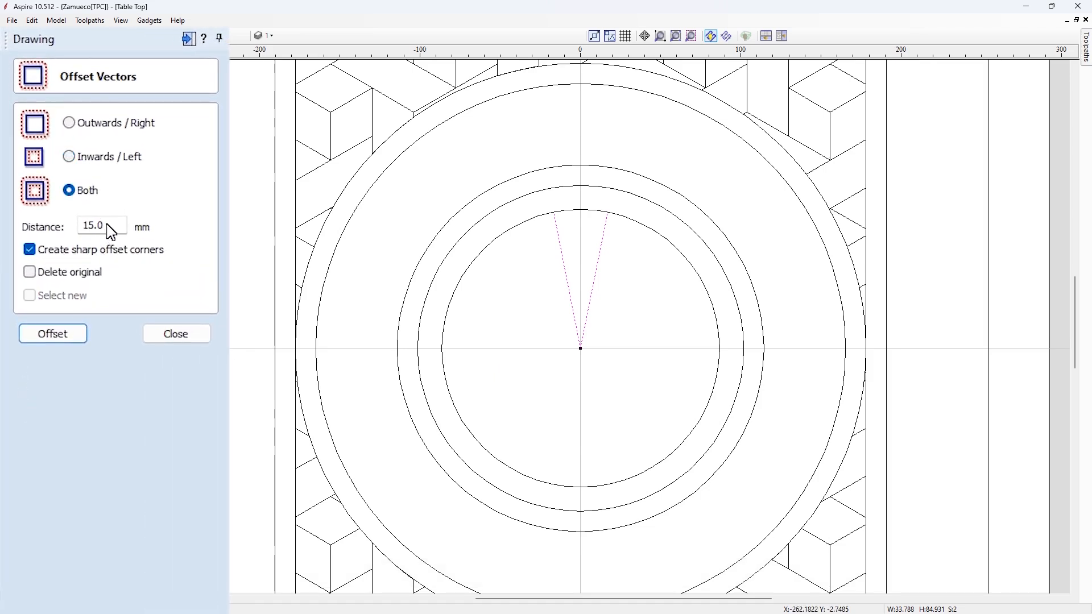
drag(111, 233, 67, 239)
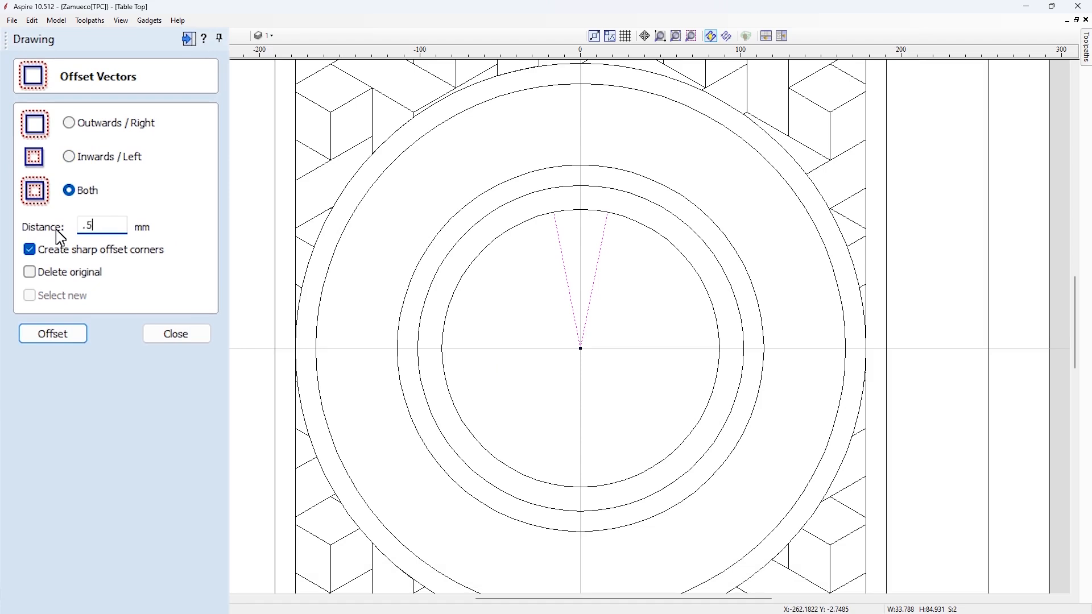
click(55, 278)
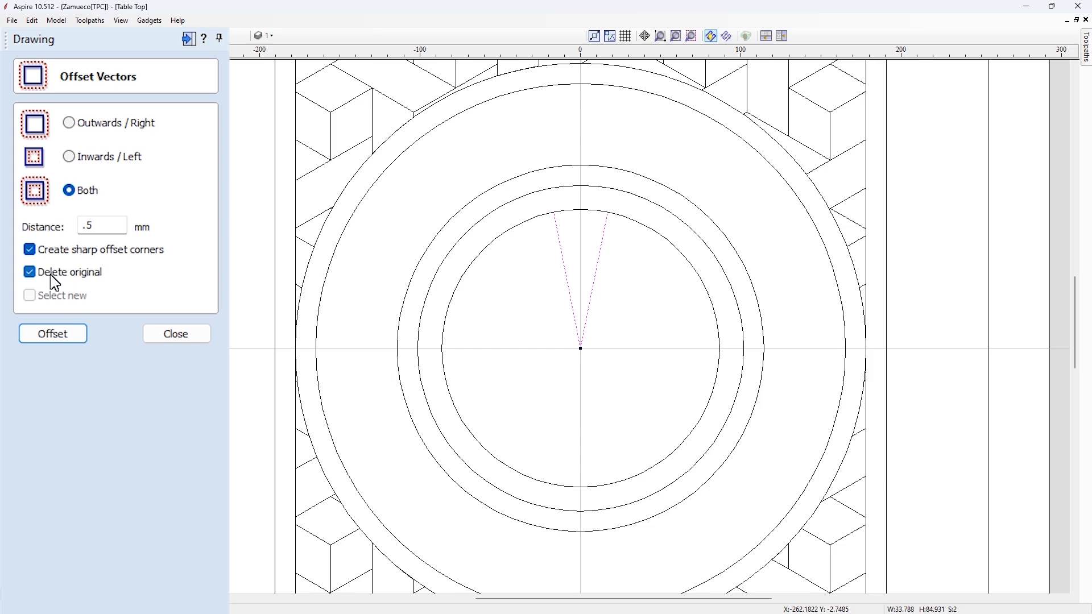
click(52, 334)
click(147, 334)
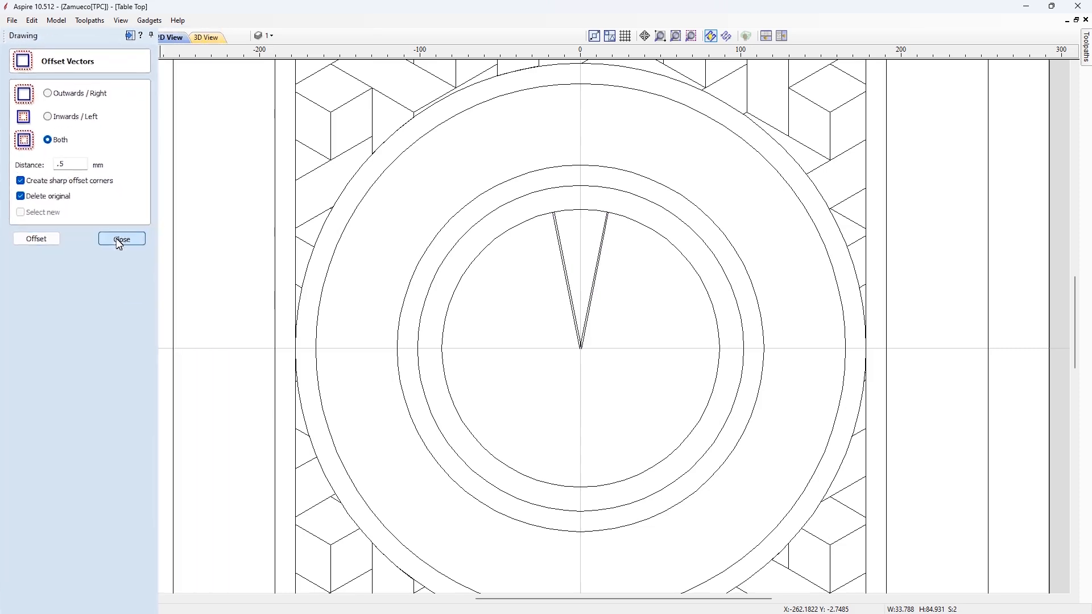
- Delete the outer line of each offset pair, leaving only the two inner lines of the wedge
scroll(560, 319, up, 3)
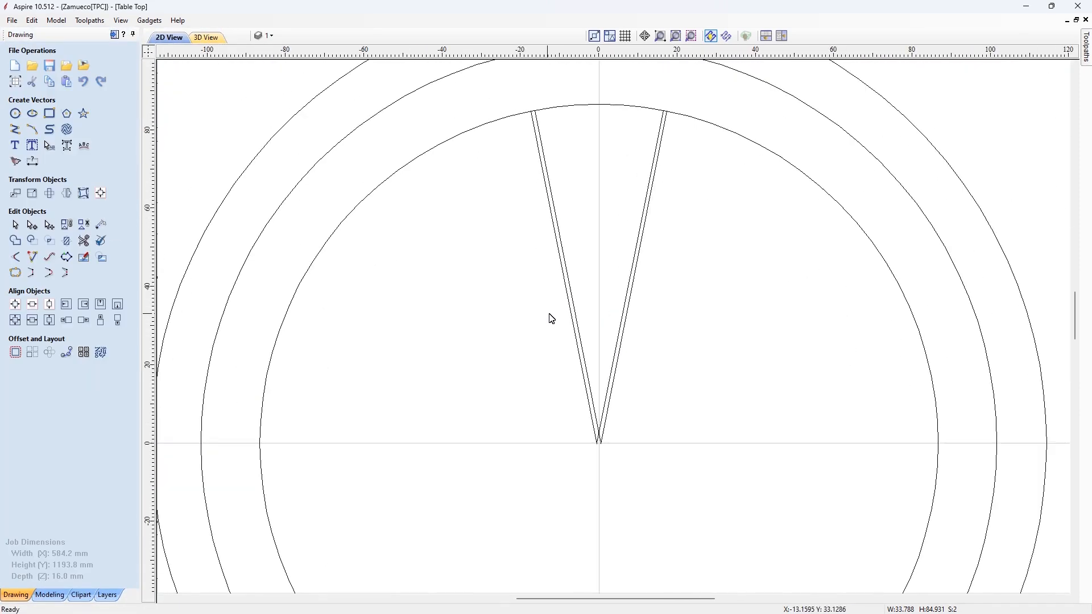
click(571, 308)
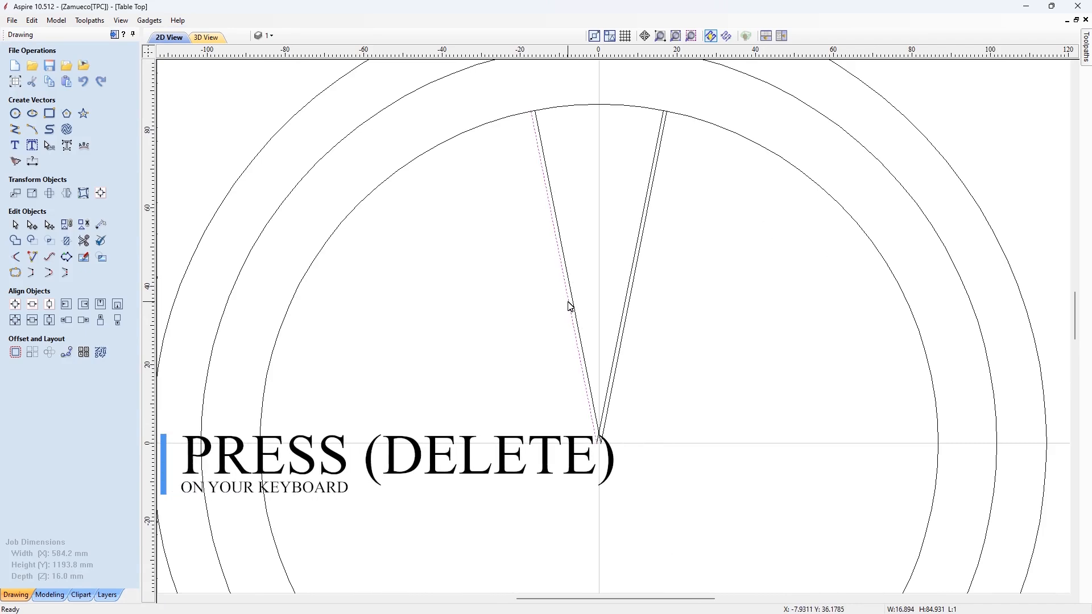
key(Delete)
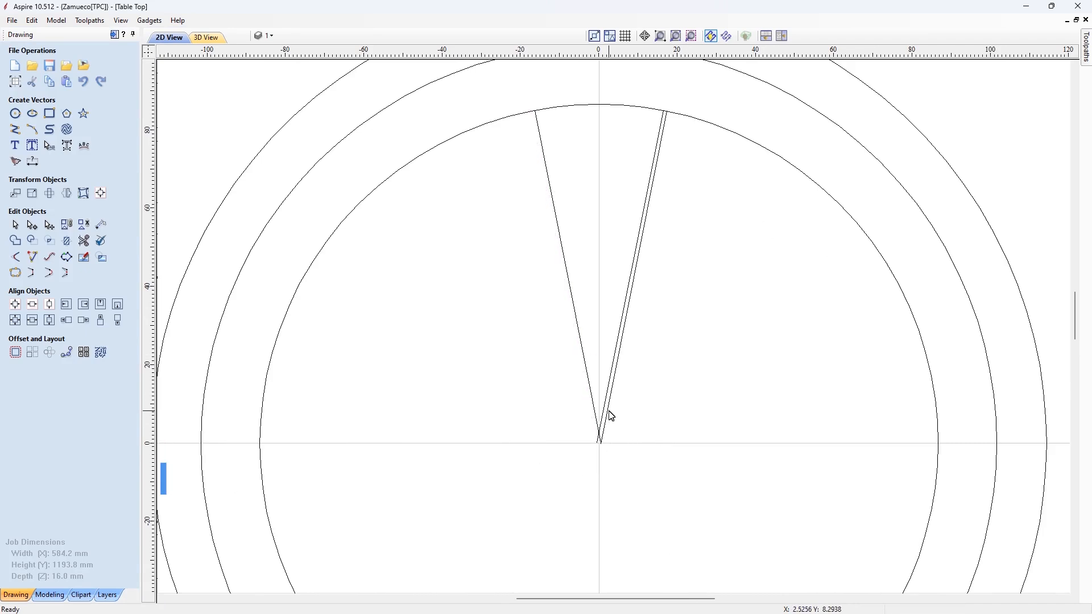
click(611, 415)
key(Delete)
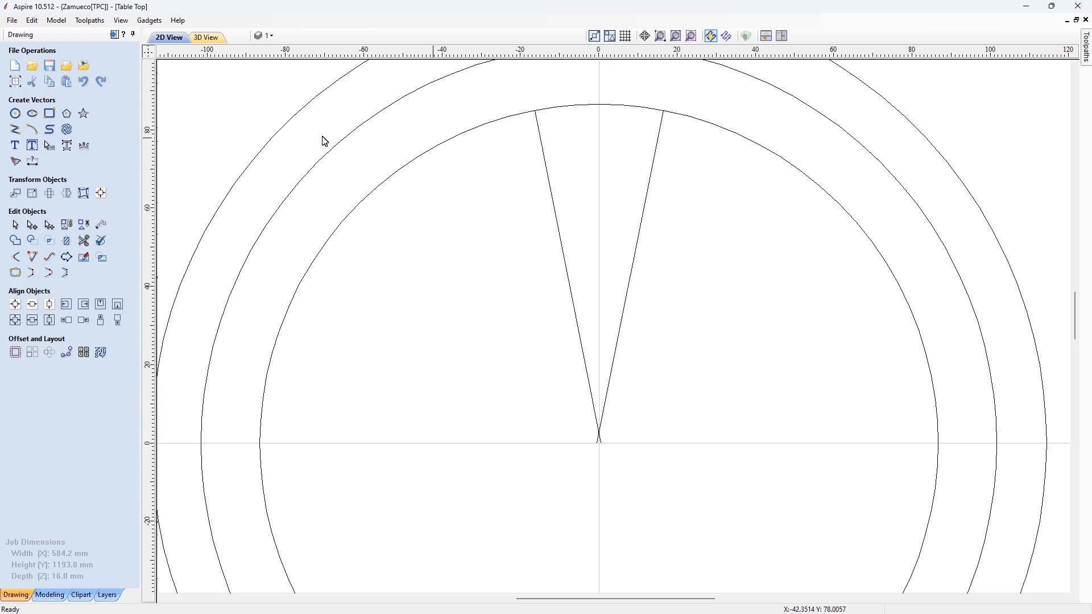
- Draw a line about 24.9 mm long at -120° from the inner circle's uppermost point to the wedge's left line
click(15, 132)
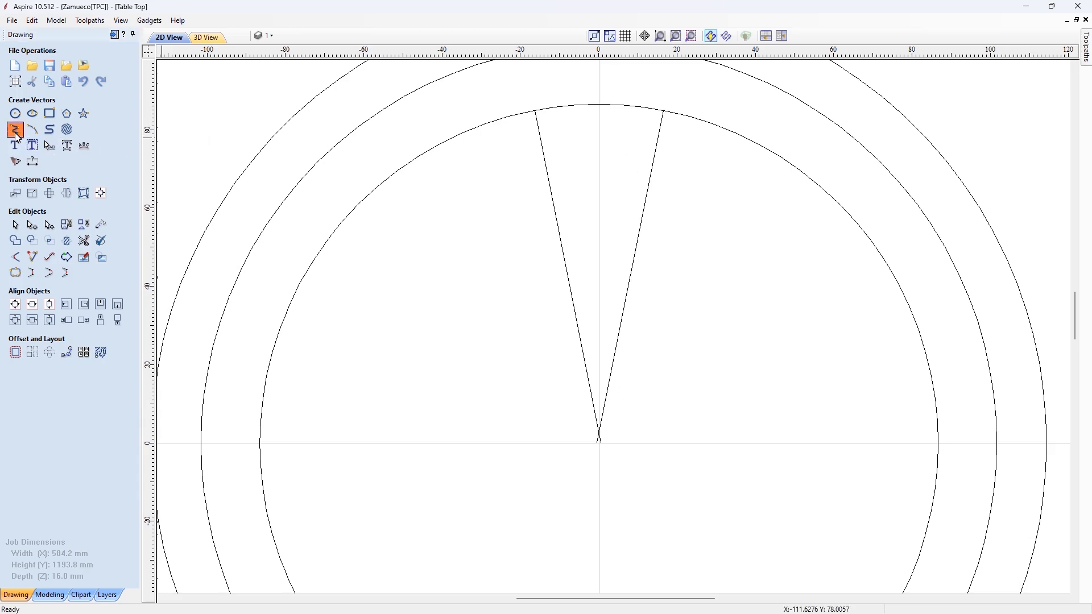
click(600, 106)
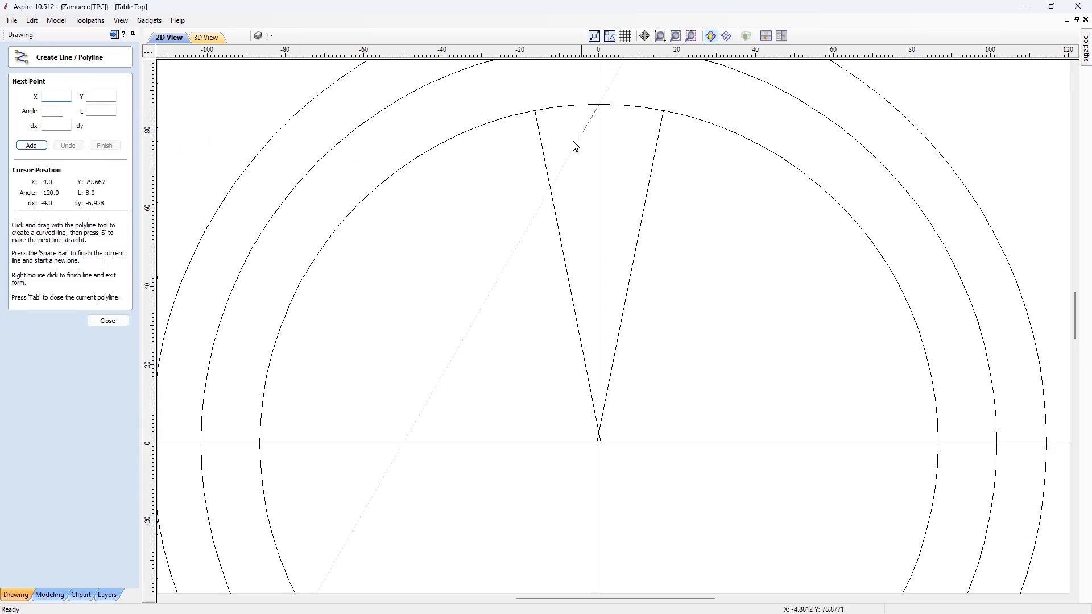
click(552, 191)
right_click(552, 192)
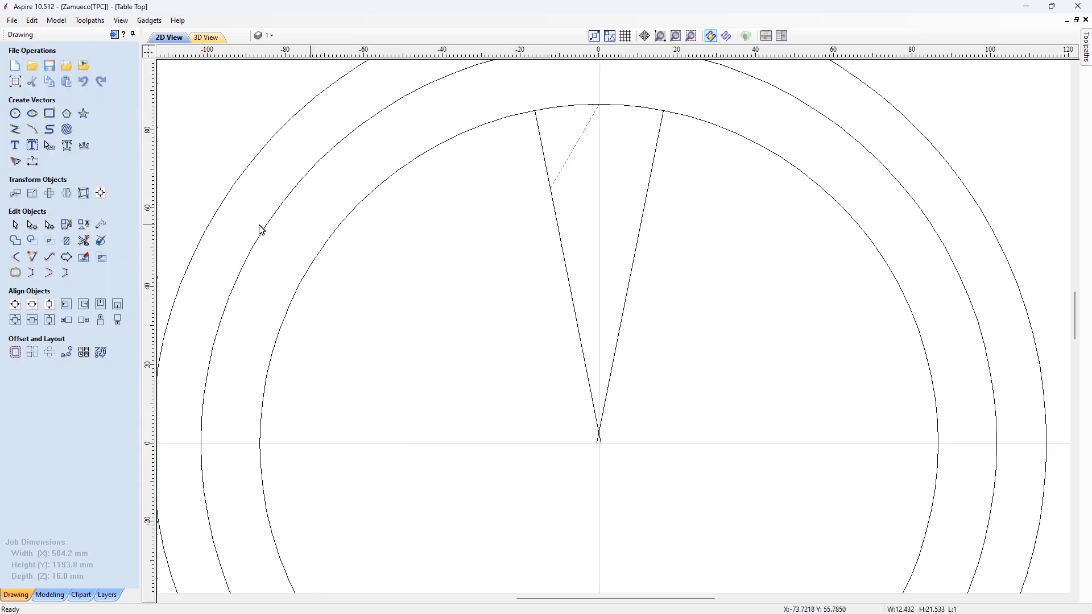
- Create a horizontally mirrored copy of the short diagonal line about the job center
click(66, 193)
click(131, 285)
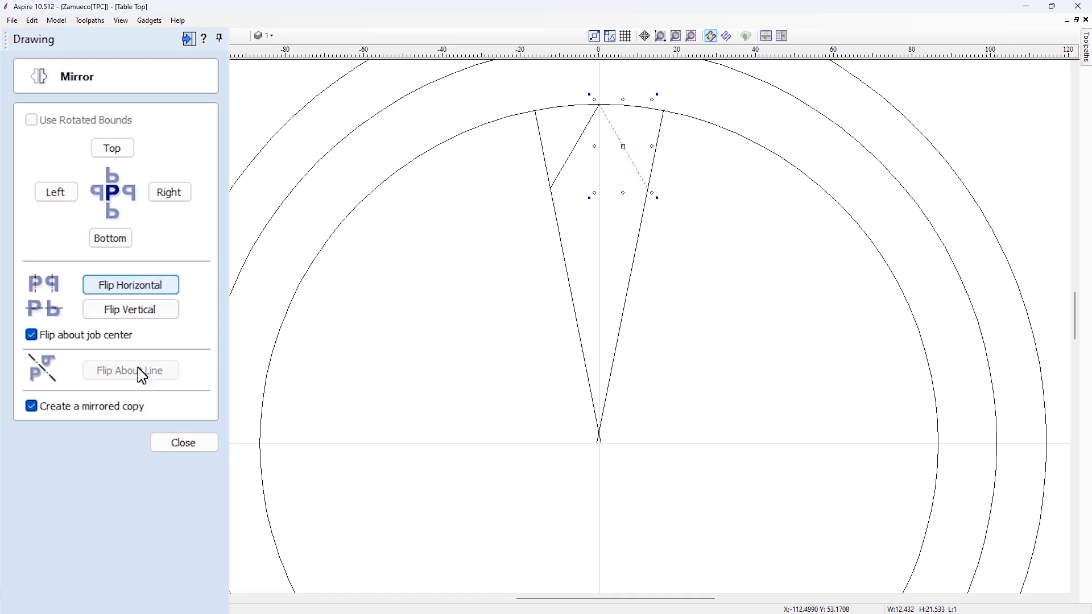
click(184, 443)
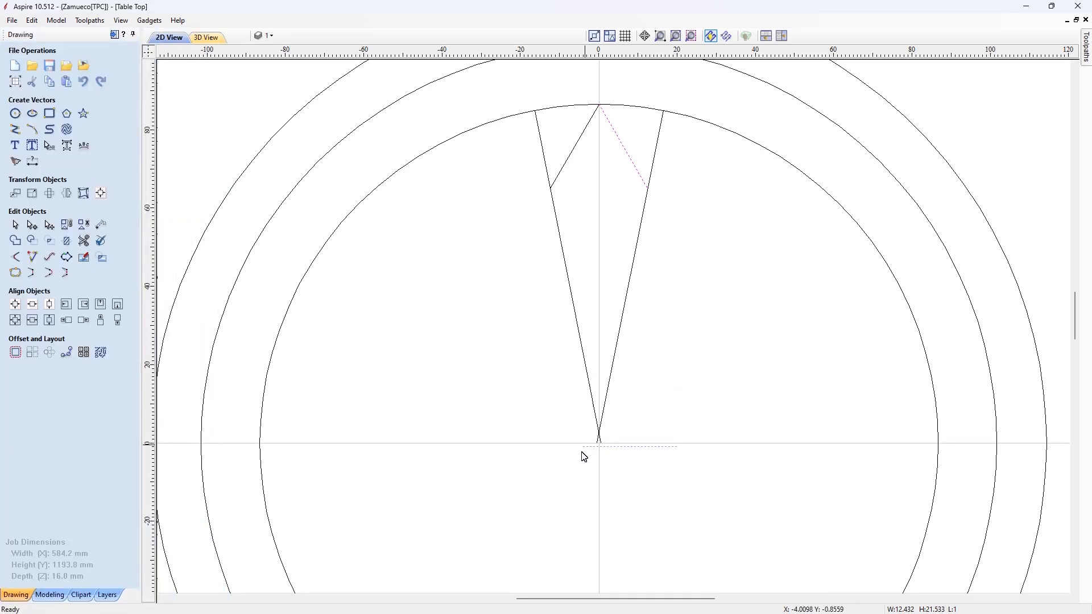
- Move the upper end nodes of both wedge lines down onto the lower ends of the two short diagonal lines
drag(581, 452, 578, 461)
key(n)
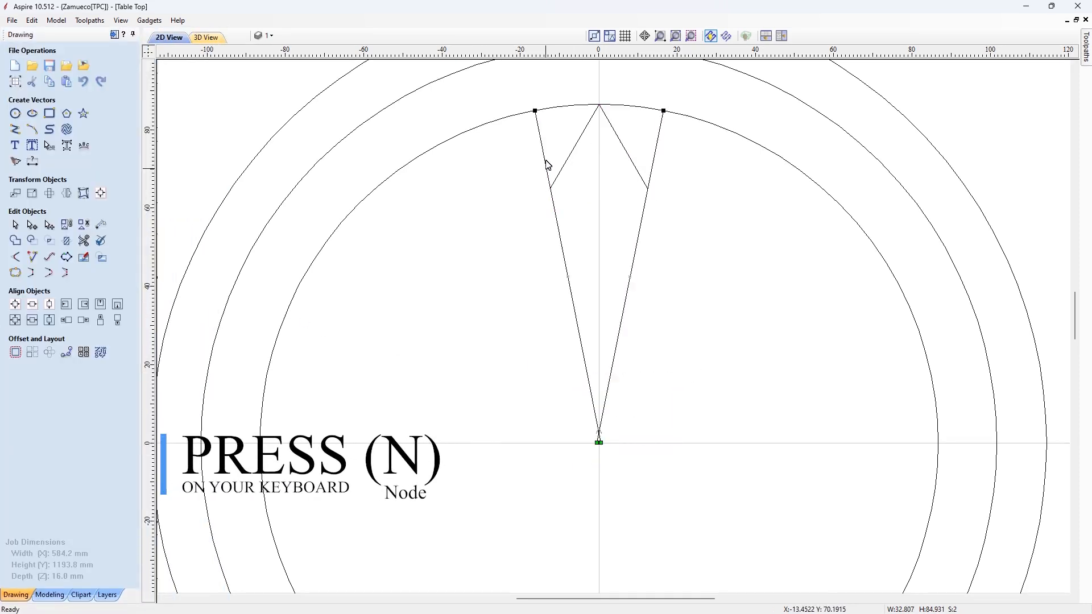
drag(539, 115, 550, 188)
mouse_move(660, 135)
mouse_down()
mouse_move(648, 198)
mouse_move(494, 248)
mouse_up()
- Join the four open vectors of the petal outline with a 0.01 mm tolerance
click(17, 272)
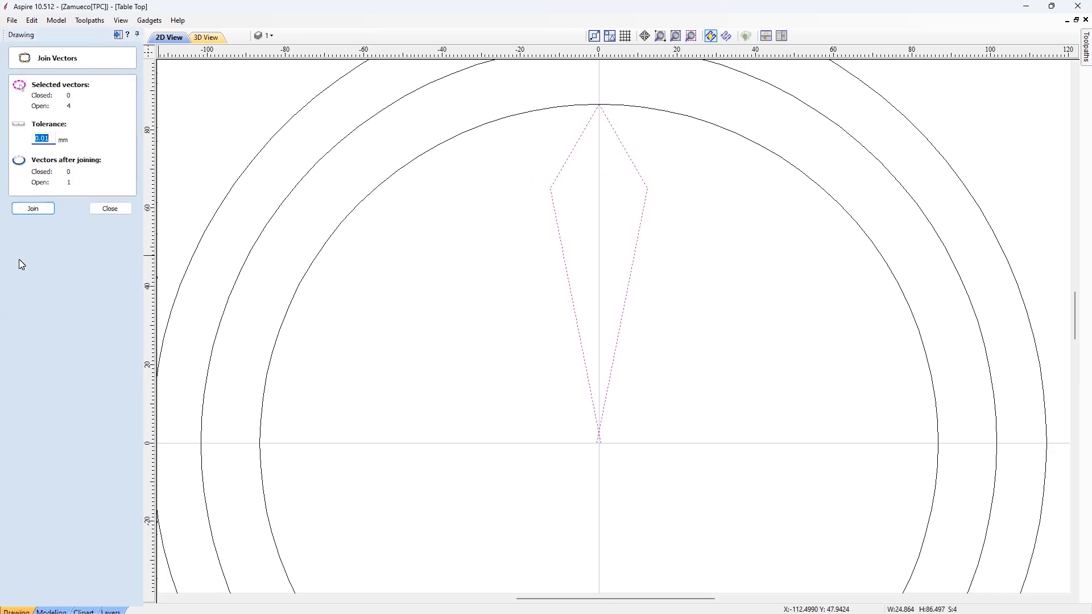
click(33, 208)
click(110, 208)
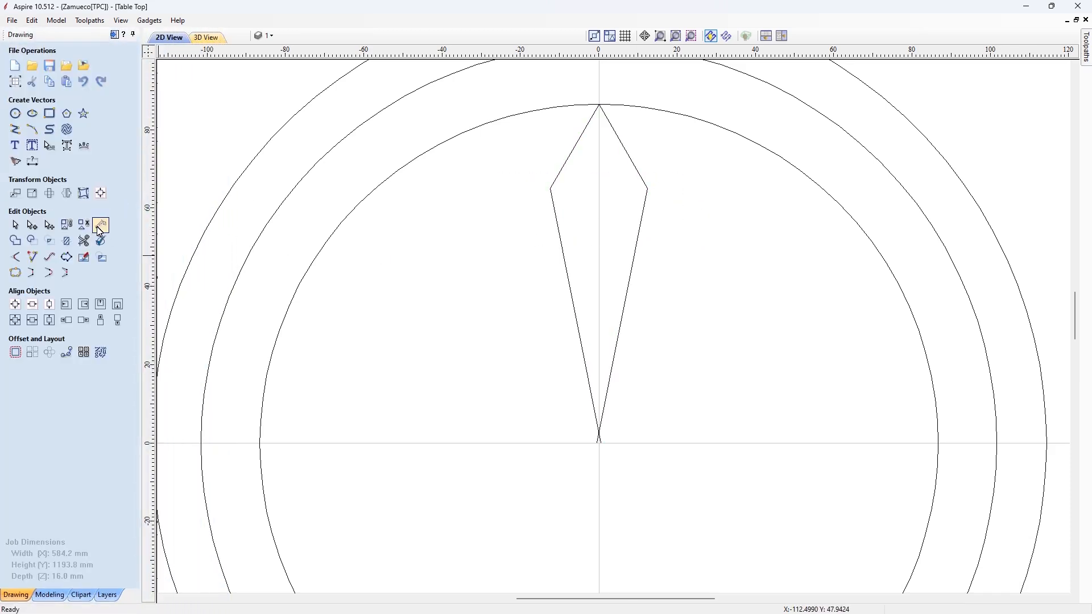
- Trim away the crossing line ends below the petal's lower point, rejoining the outline into a closed shape
click(101, 226)
scroll(610, 466, up, 5)
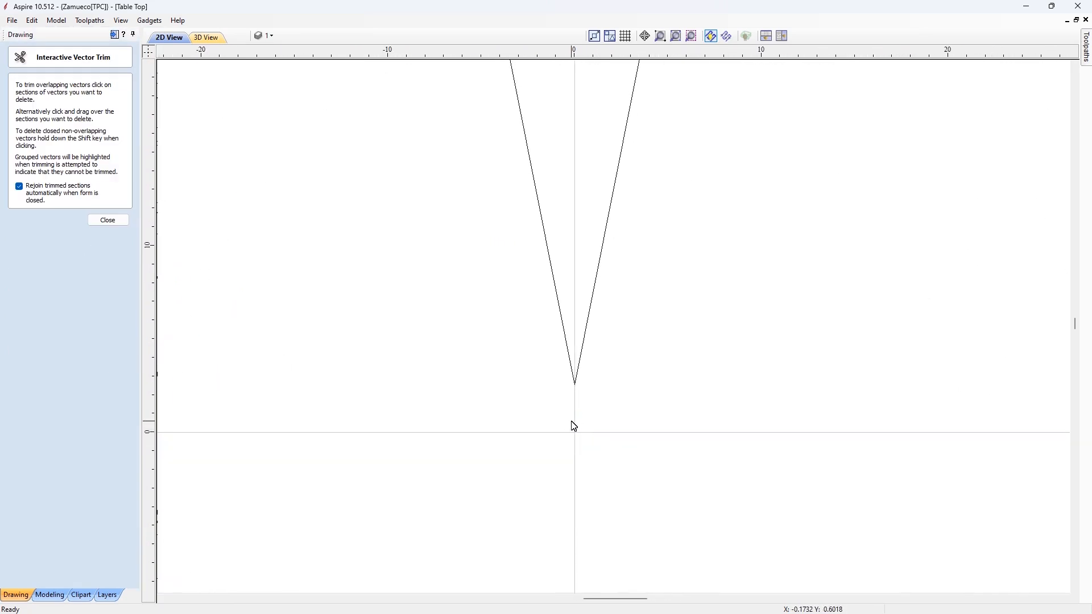
key(Escape)
- Circular-copy the petal around 0, 0 as 16 rotated, ungrouped items over a total angle of 360 degrees
scroll(534, 434, down, 9)
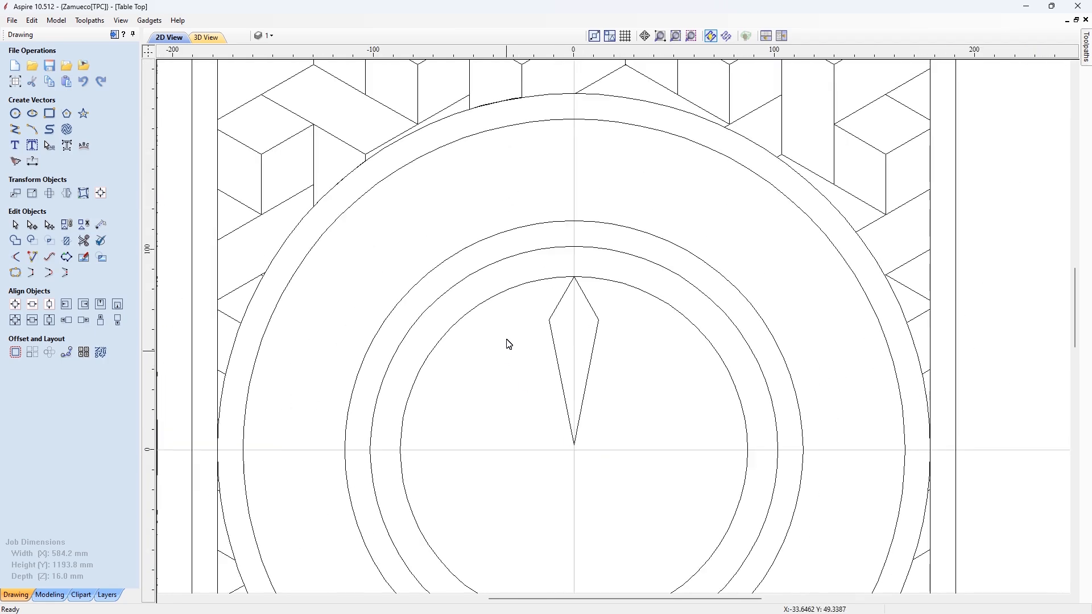
scroll(533, 465, down, 3)
scroll(536, 459, up, 3)
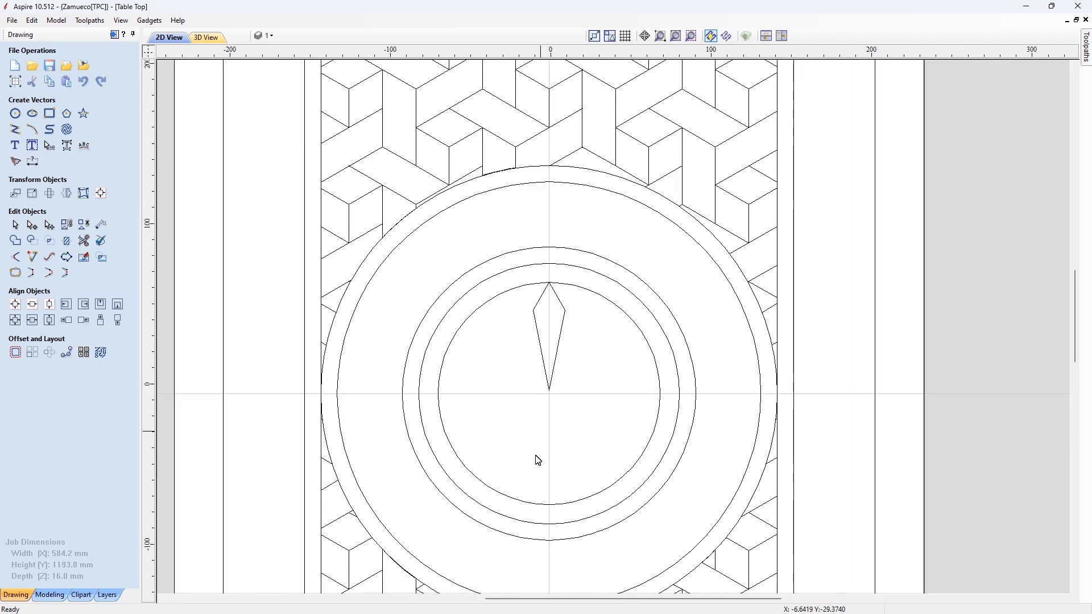
click(554, 364)
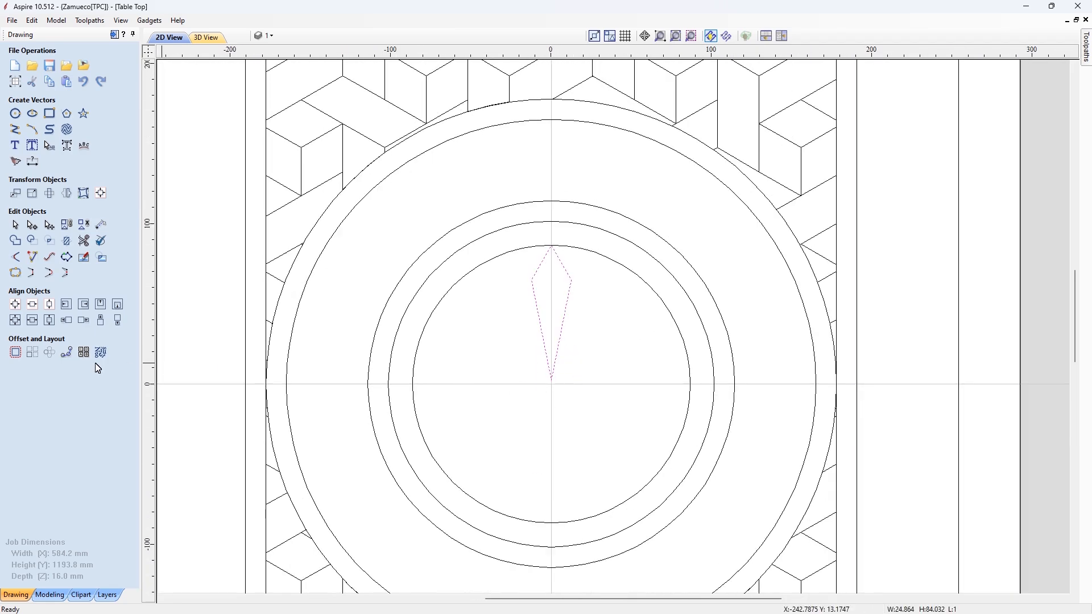
click(49, 354)
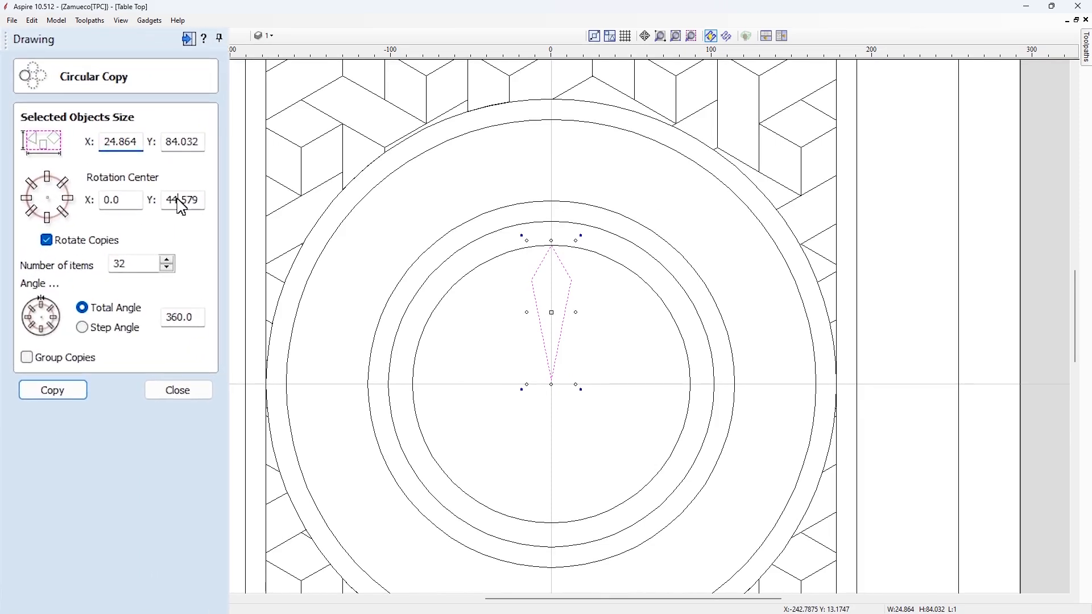
double_click(181, 201)
text(0)
drag(152, 264, 100, 281)
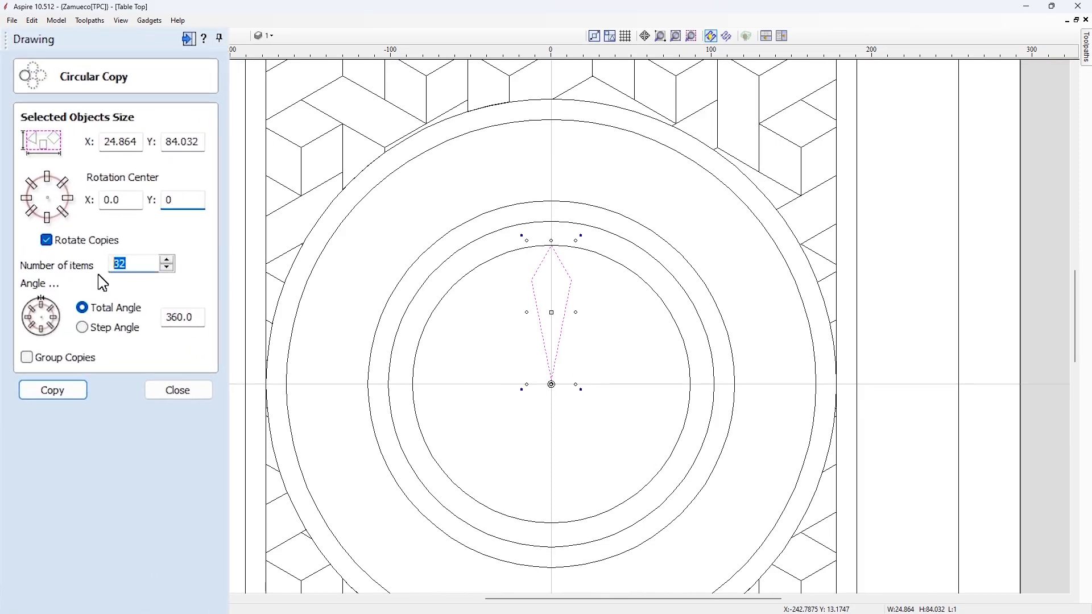
text(16)
click(74, 397)
click(174, 390)
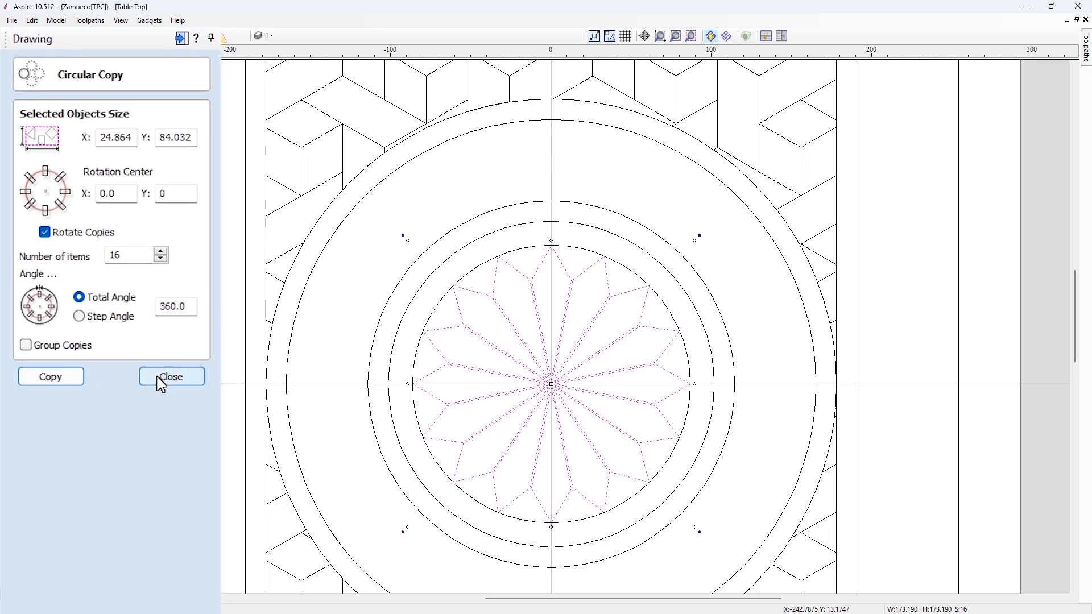
- Offset the 16 petals outwards by 1 mm with sharp corners, keeping the originals and selecting the new vectors
scroll(506, 443, up, 1)
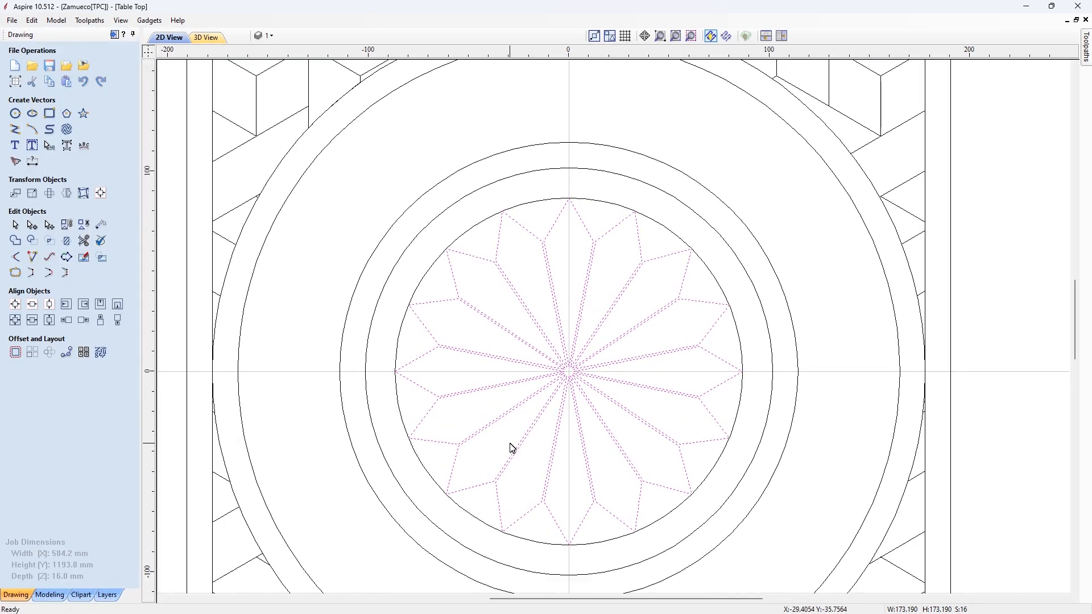
click(16, 353)
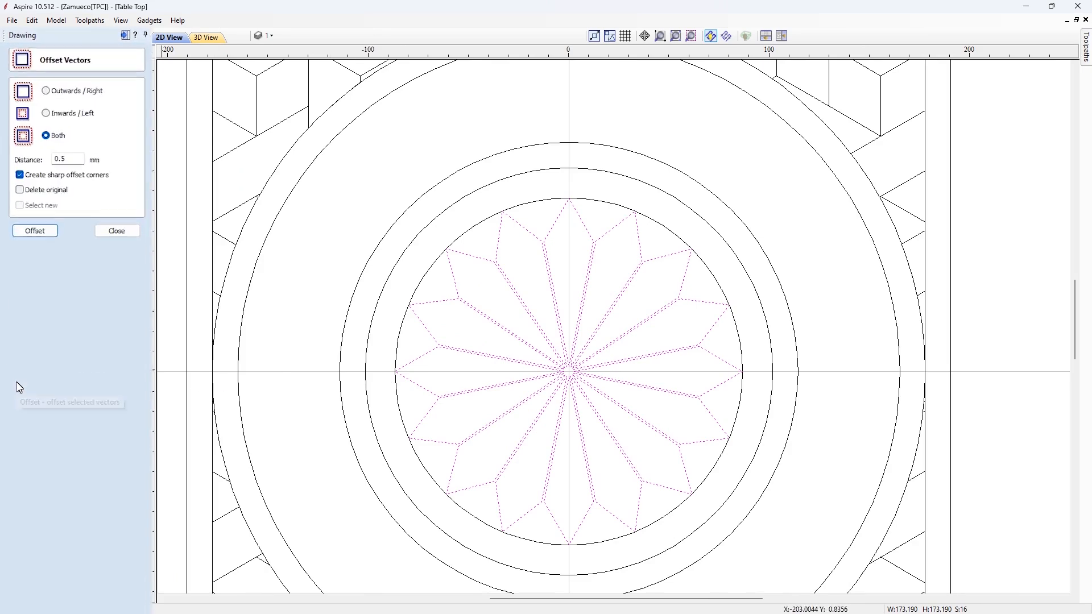
double_click(113, 227)
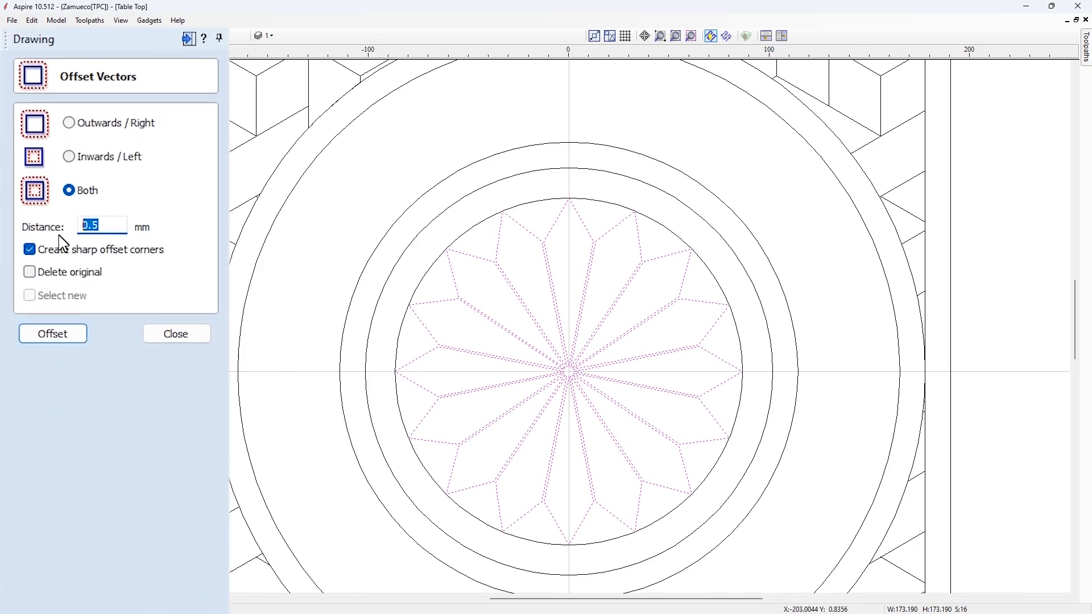
text(1)
click(111, 135)
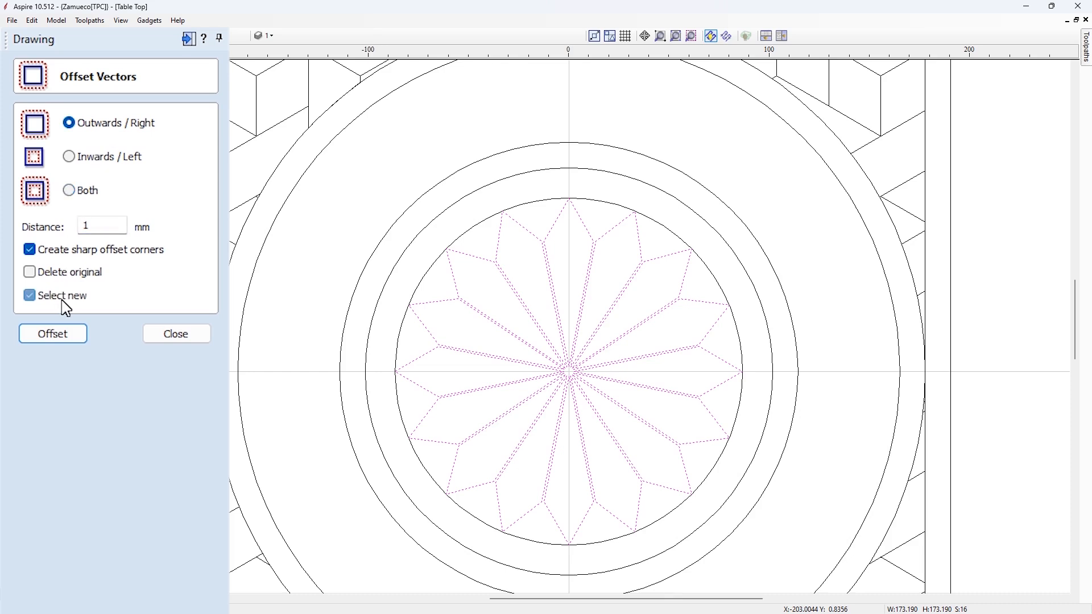
click(67, 340)
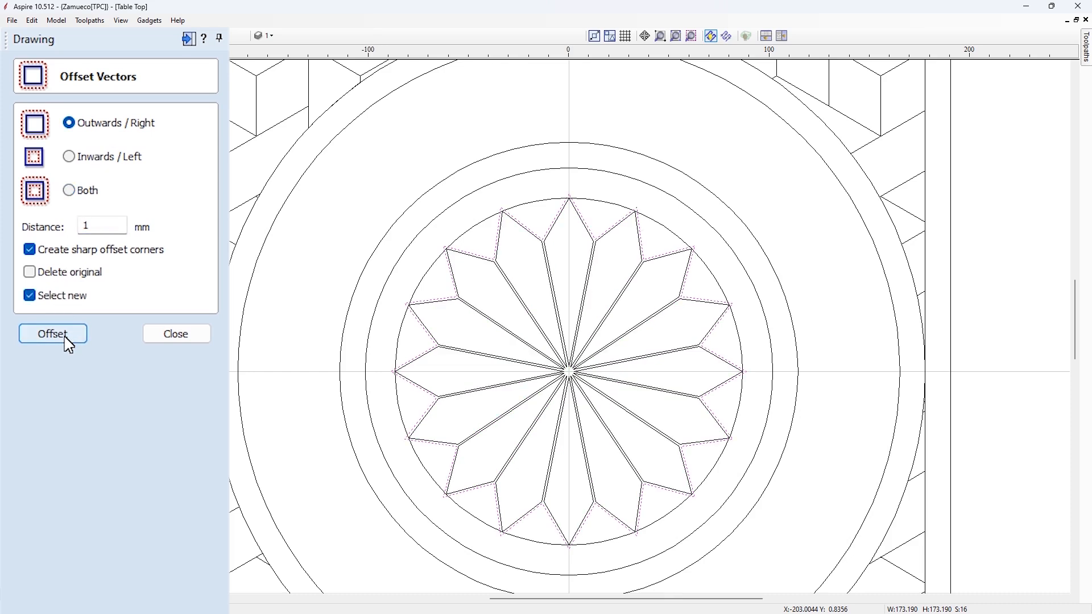
- Offset the newly selected star outline outwards by 6 mm, and offset that result outwards by 1 mm
drag(107, 227, 51, 246)
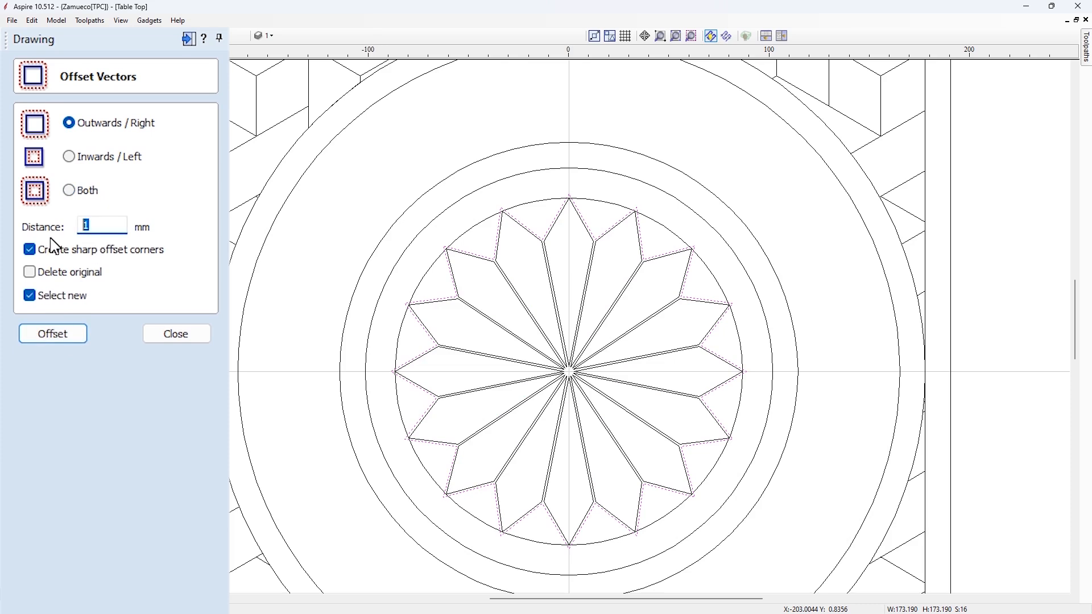
click(82, 340)
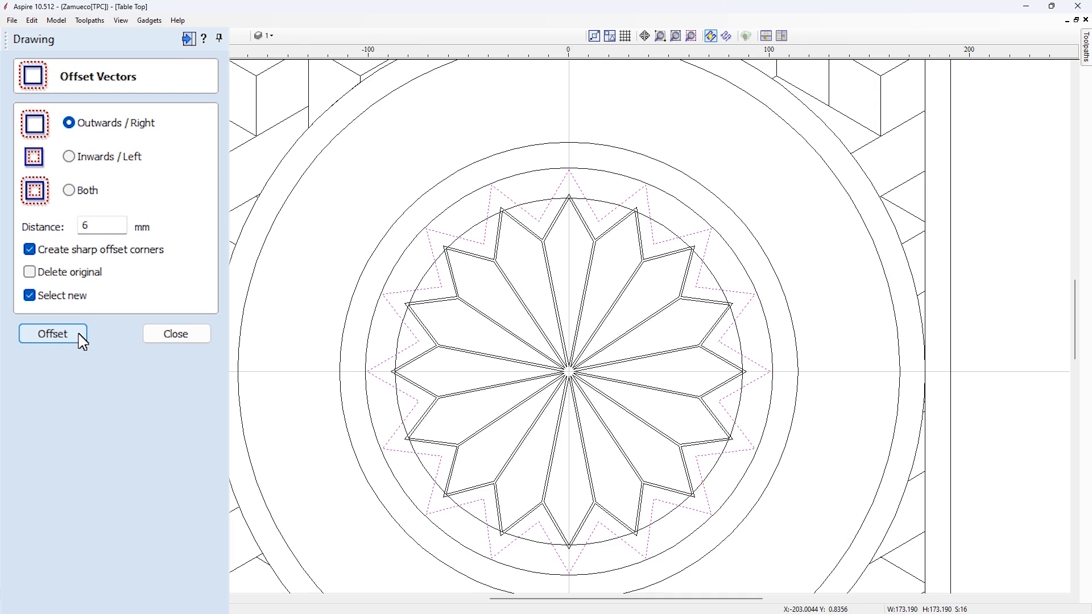
drag(101, 229, 54, 236)
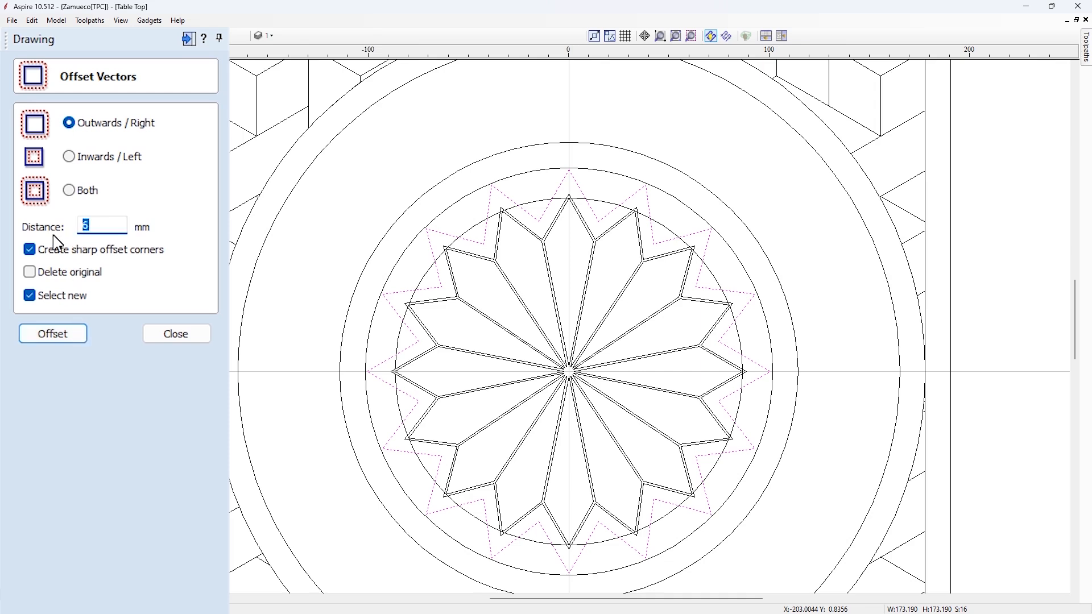
click(67, 340)
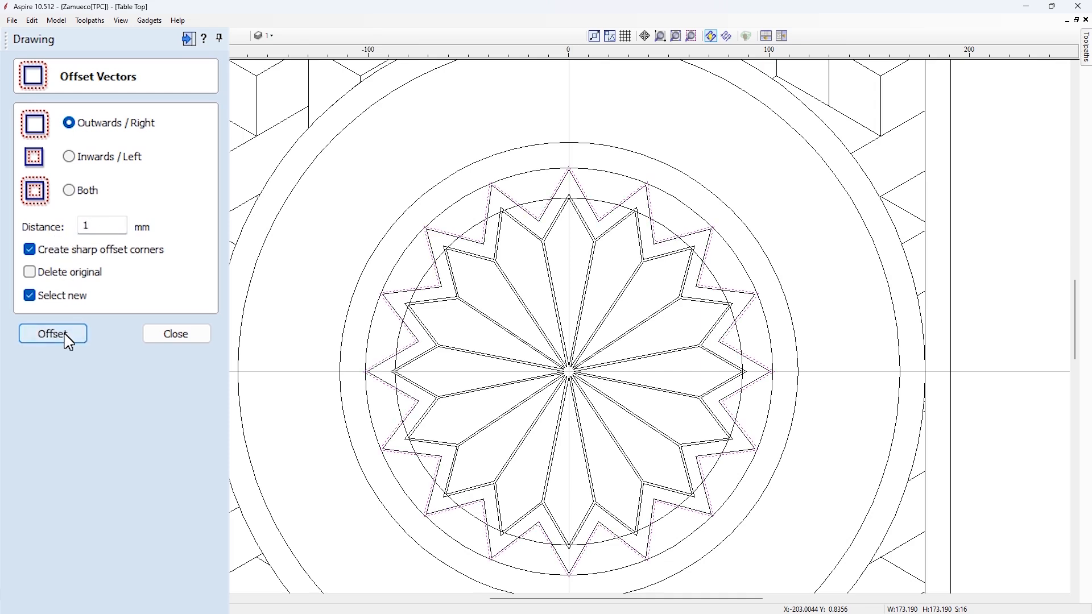
click(150, 337)
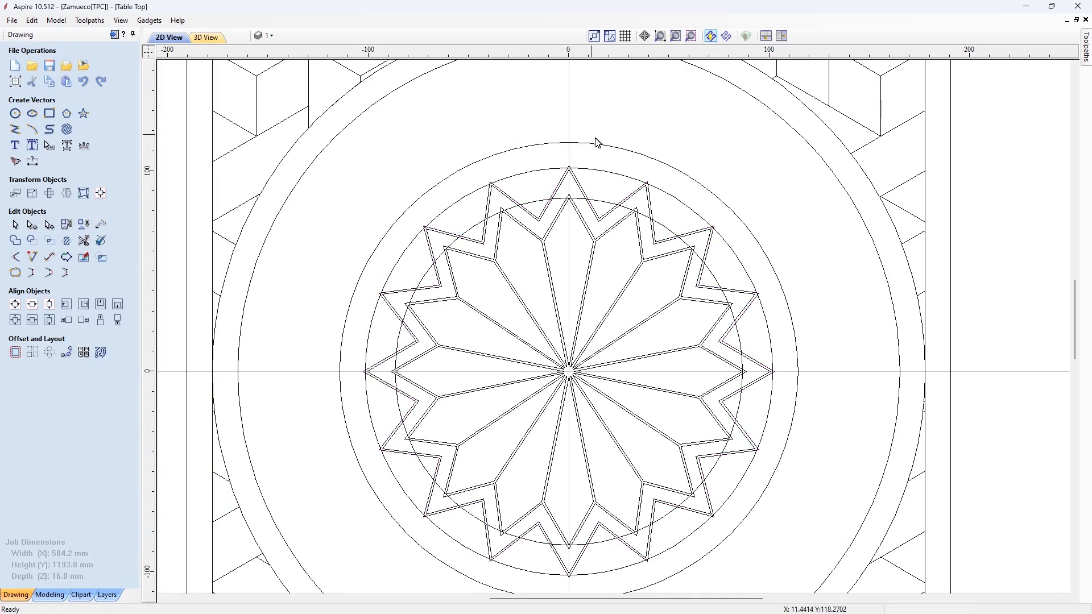
- Trim the outer star's tips and circle segments where they cross the surrounding circle, from the top point clockwise to the rightmost point
scroll(569, 171, up, 6)
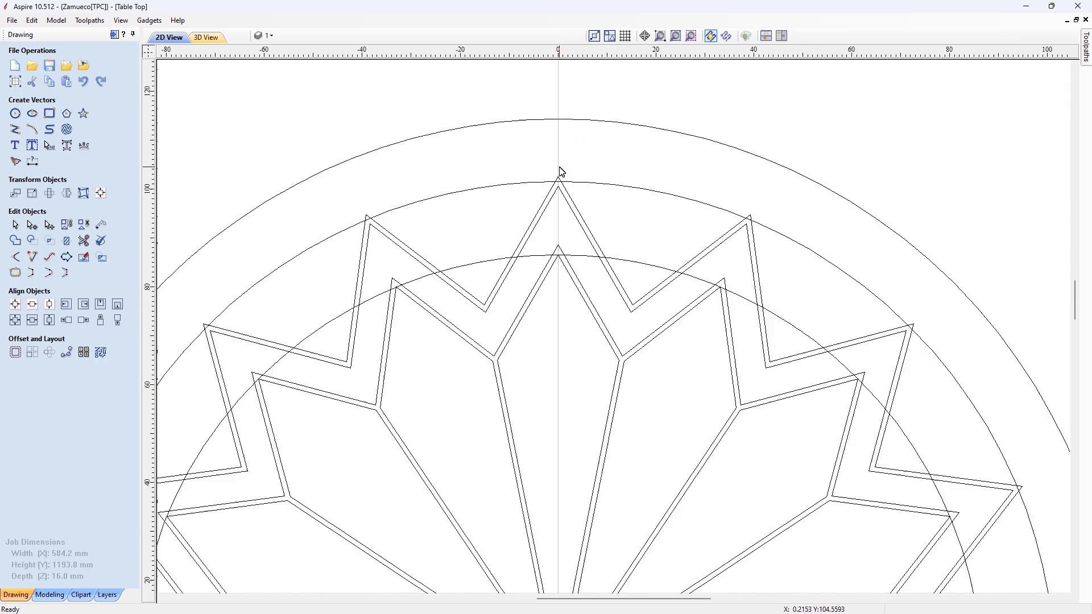
click(84, 241)
scroll(597, 210, up, 1)
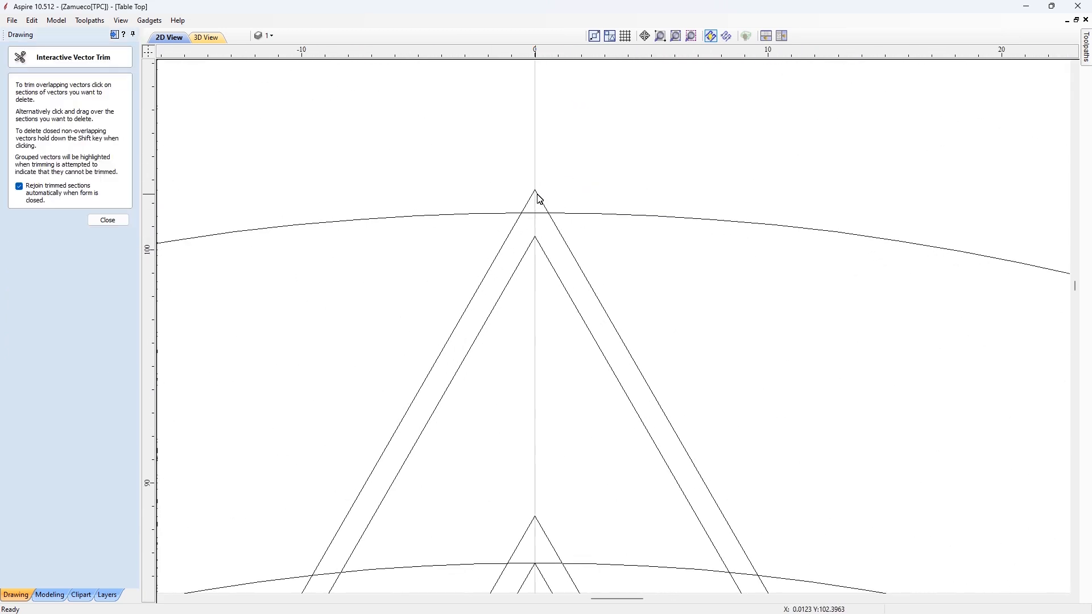
click(540, 199)
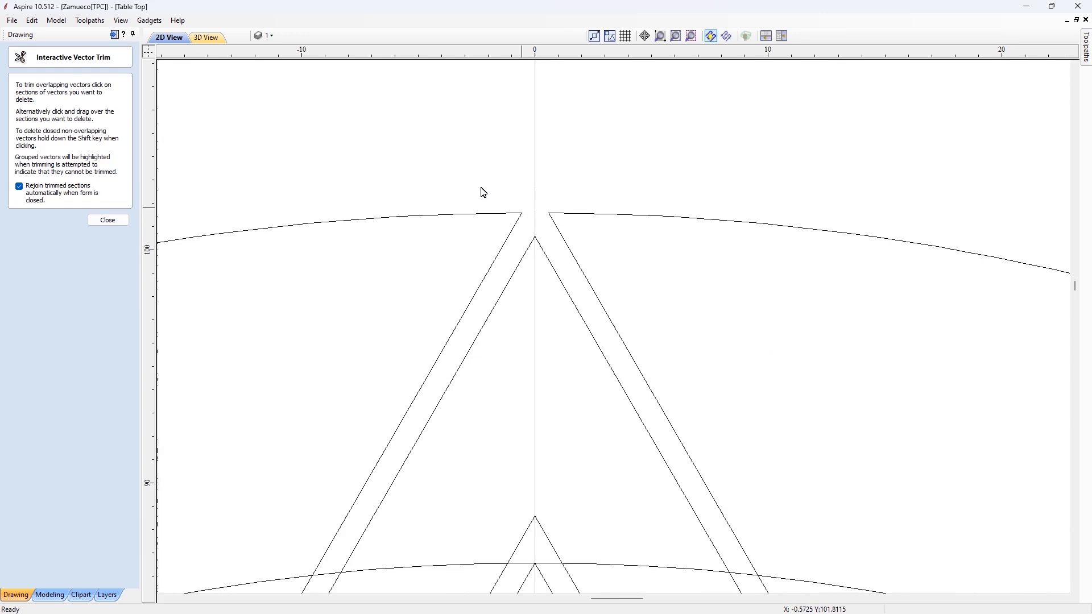
scroll(483, 193, down, 3)
scroll(642, 228, up, 3)
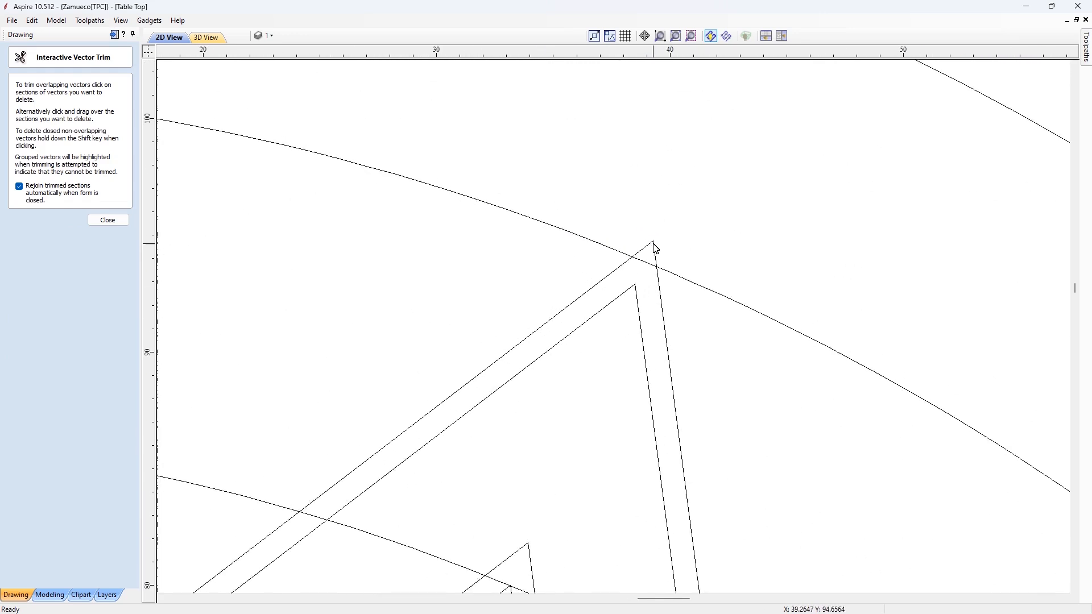
click(655, 248)
scroll(652, 263, up, 2)
scroll(643, 269, down, 6)
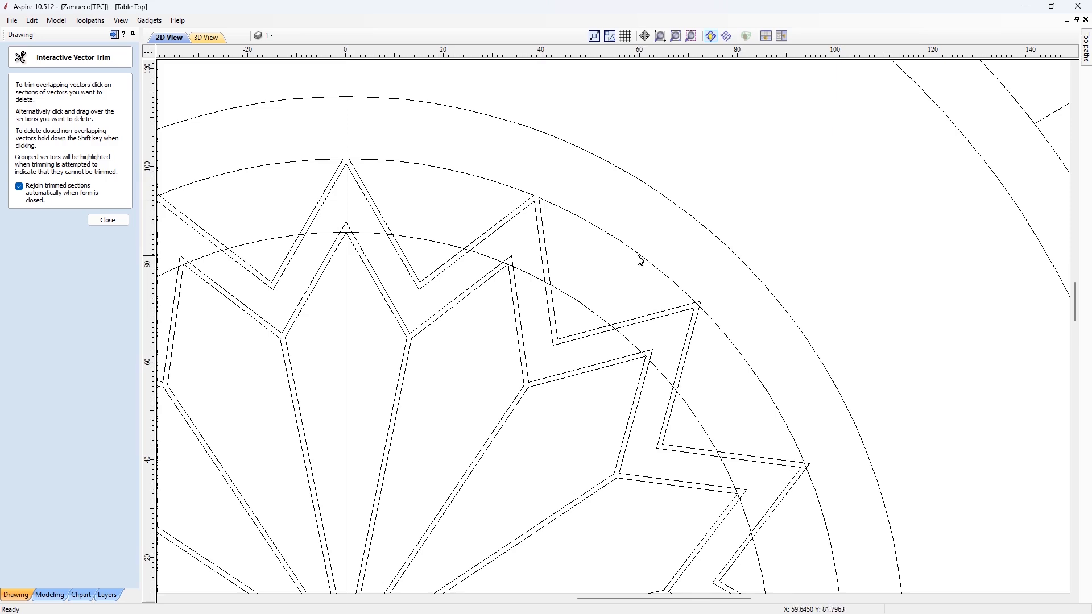
scroll(728, 324, up, 5)
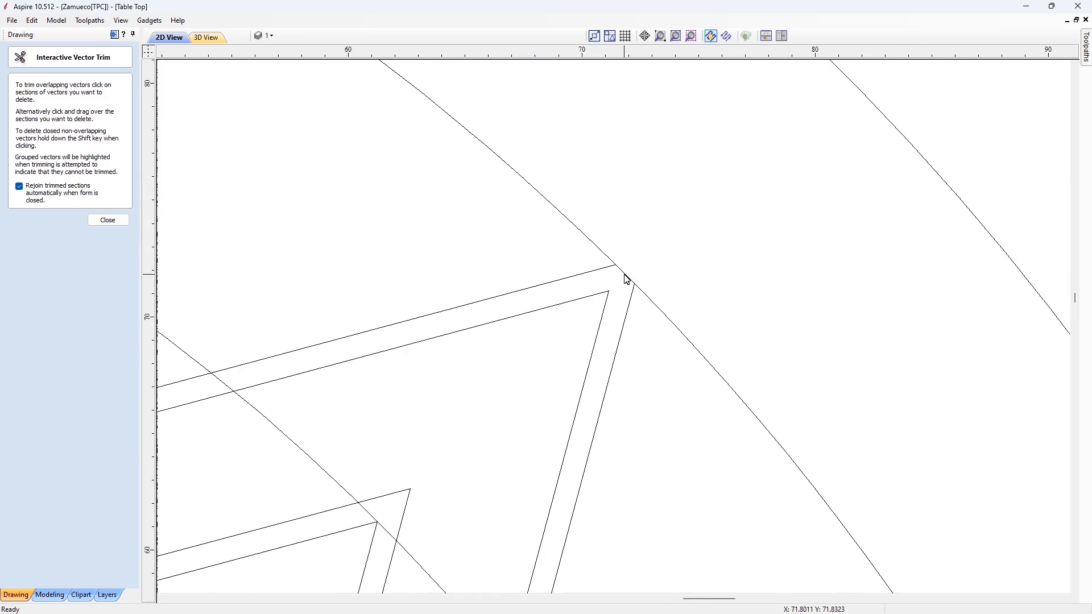
scroll(614, 243, down, 6)
scroll(664, 285, up, 5)
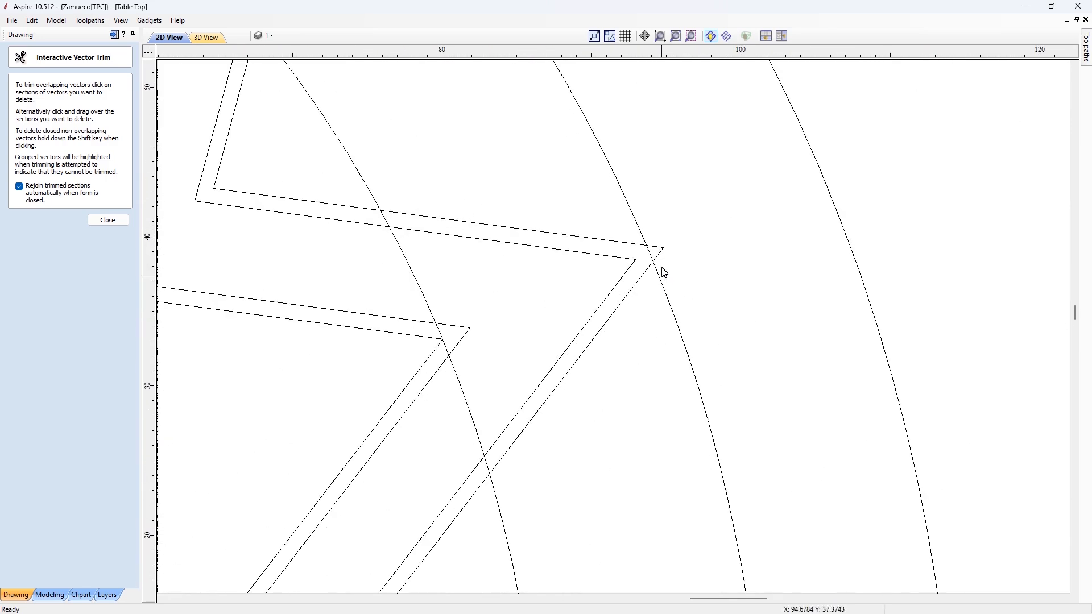
click(666, 251)
scroll(652, 268, up, 3)
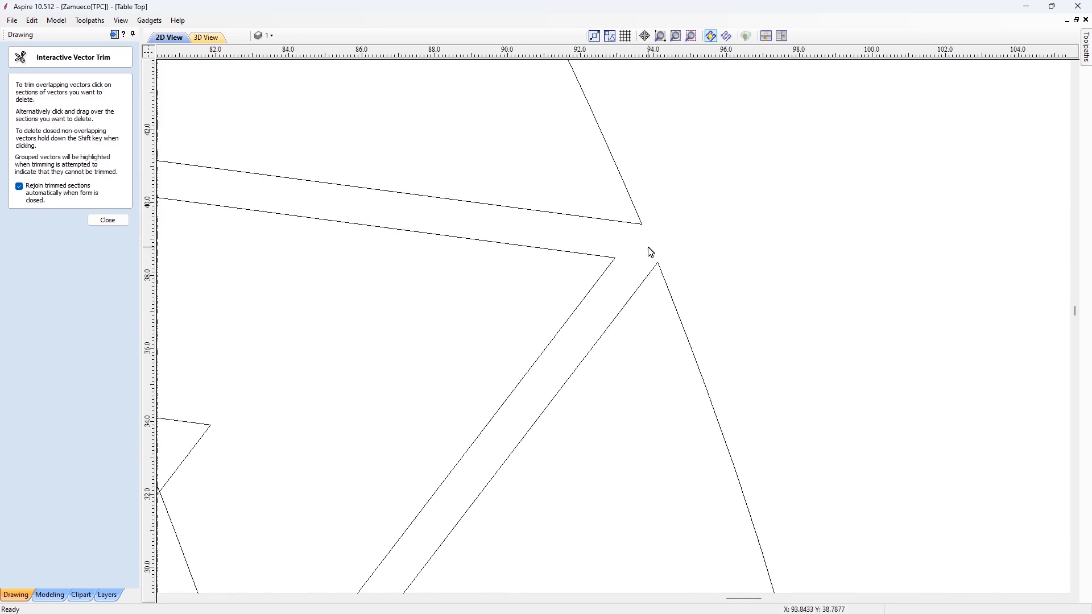
scroll(651, 252, down, 4)
scroll(645, 376, up, 3)
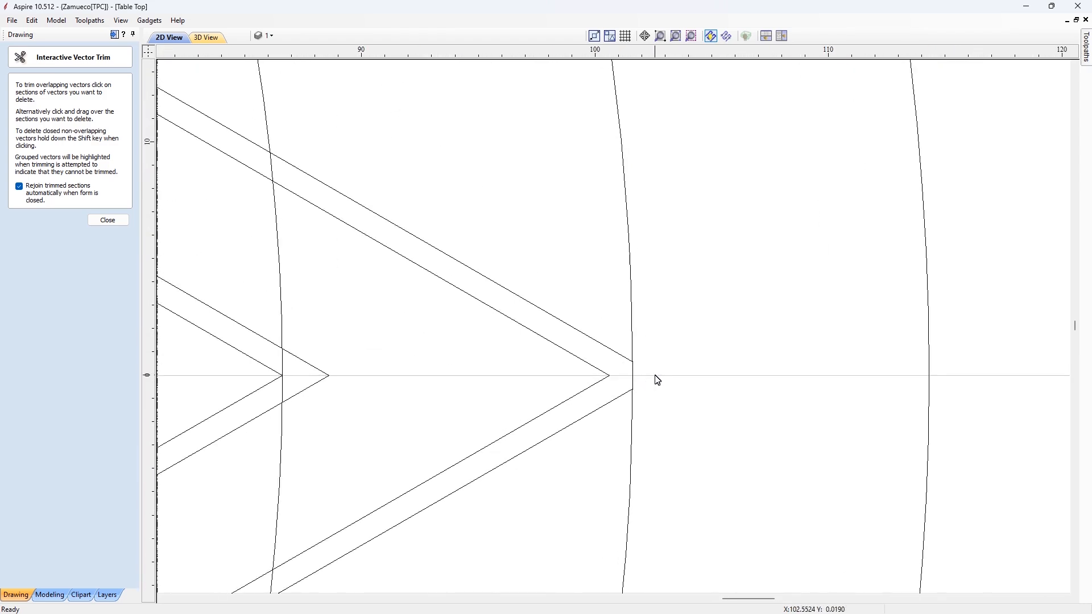
- Trim the crossing star tips and circle segments along the medallion's lower-right quarter, down to the bottom point
scroll(626, 361, down, 3)
scroll(656, 383, up, 3)
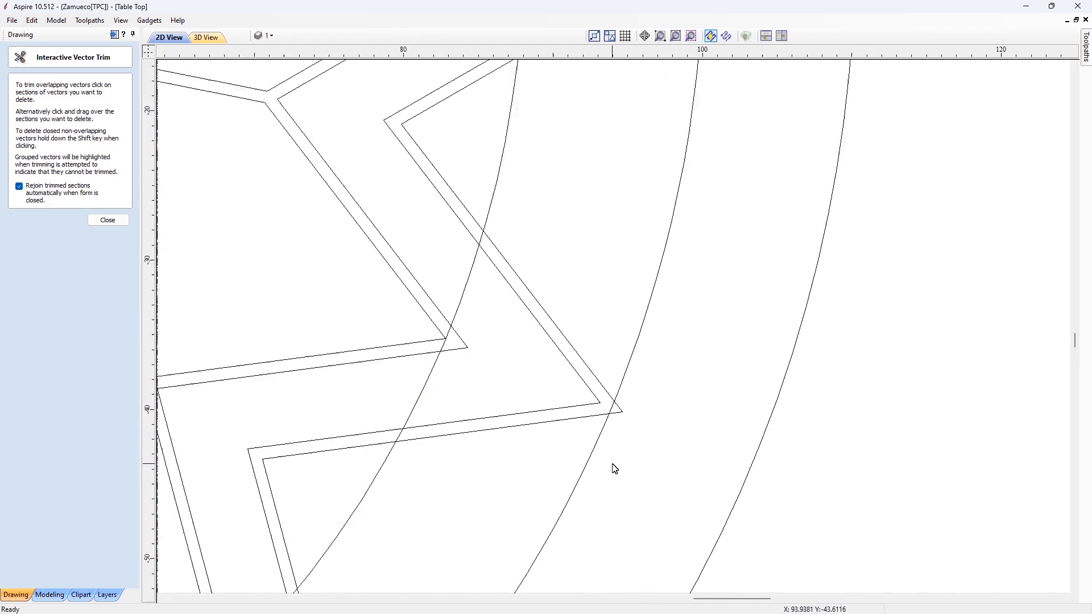
scroll(744, 212, down, 3)
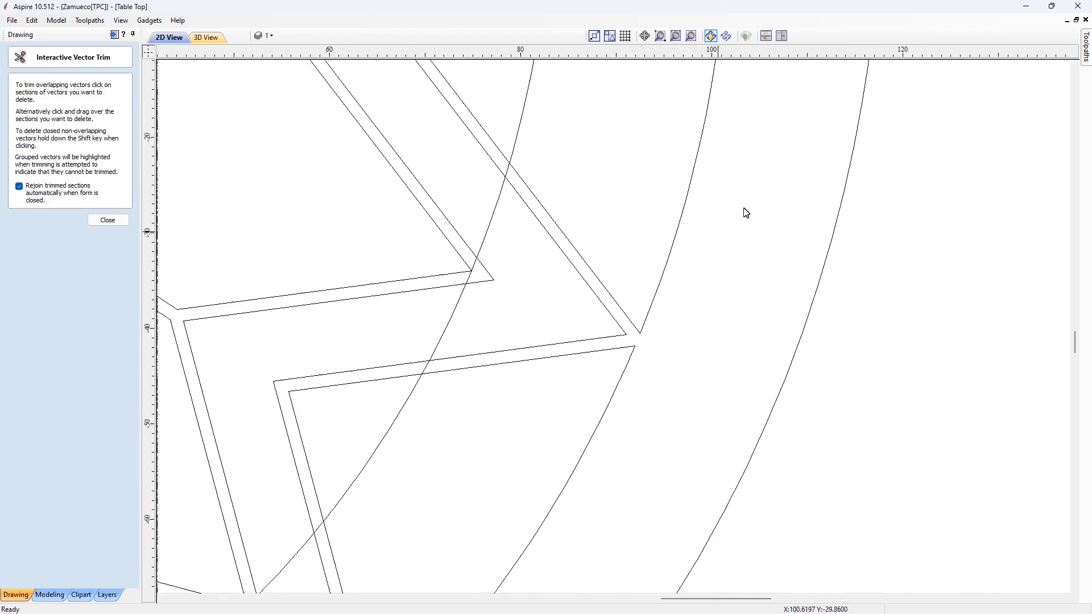
scroll(649, 384, up, 3)
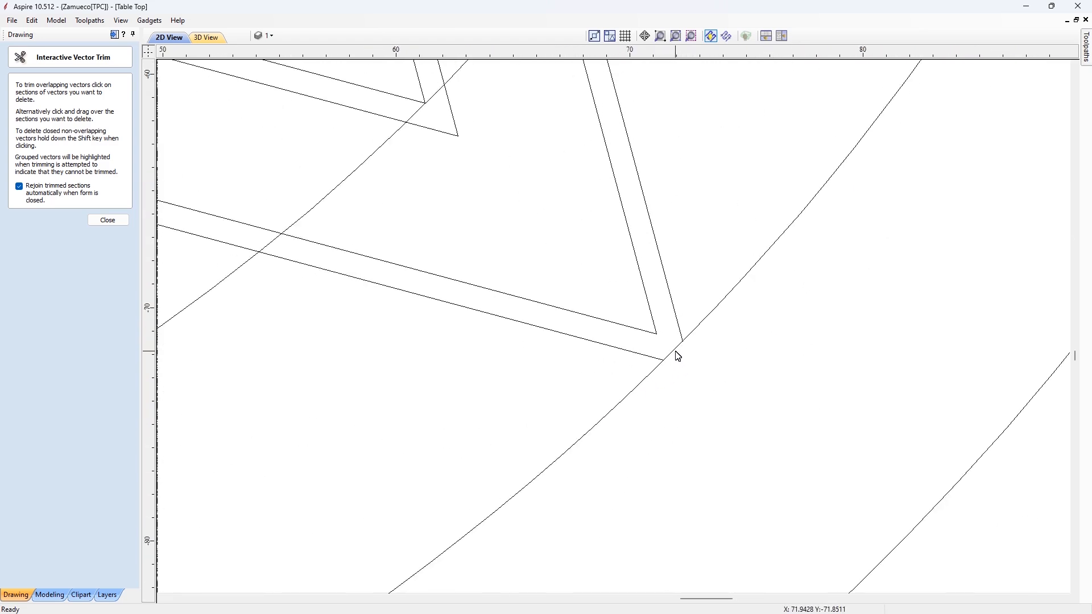
scroll(646, 383, down, 3)
scroll(603, 392, up, 3)
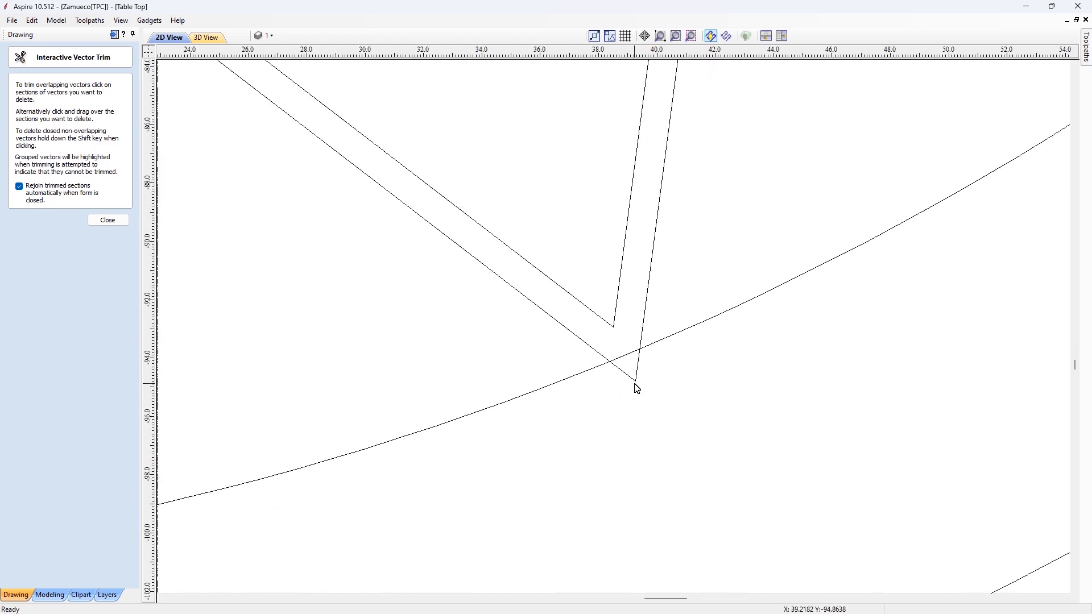
scroll(756, 361, down, 3)
scroll(519, 415, up, 3)
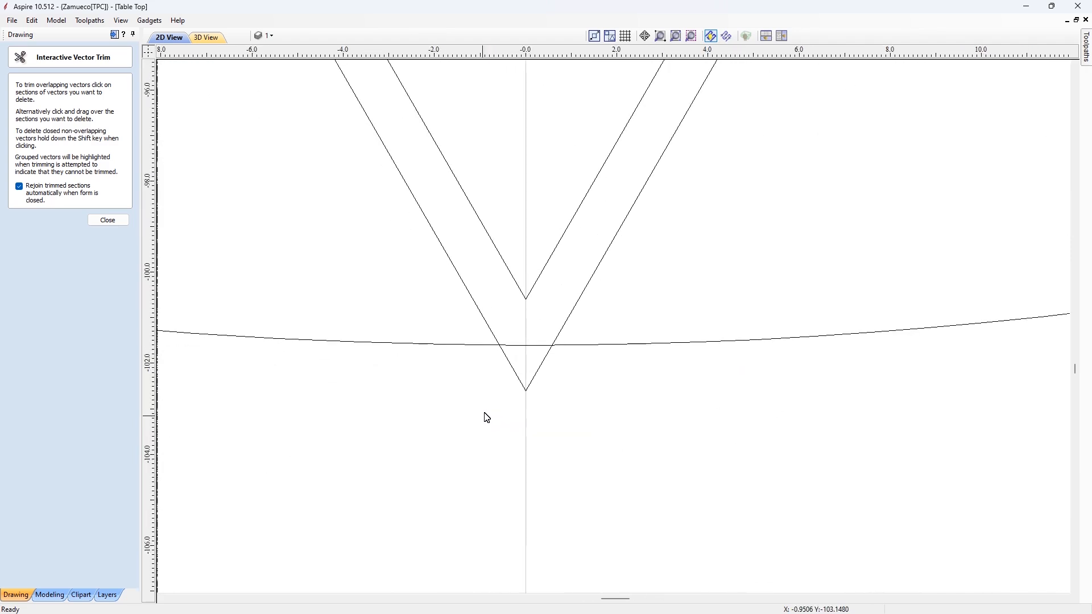
click(522, 350)
scroll(657, 426, down, 3)
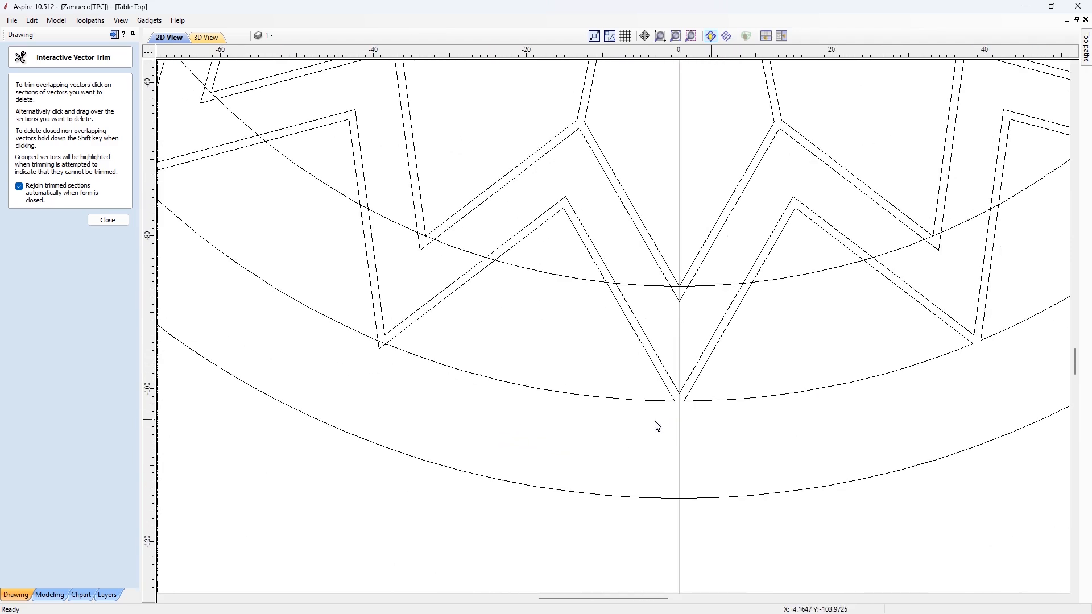
- Trim the crossing star tips and circle segments along the lower-left quarter, up to the leftmost point
scroll(376, 354, up, 3)
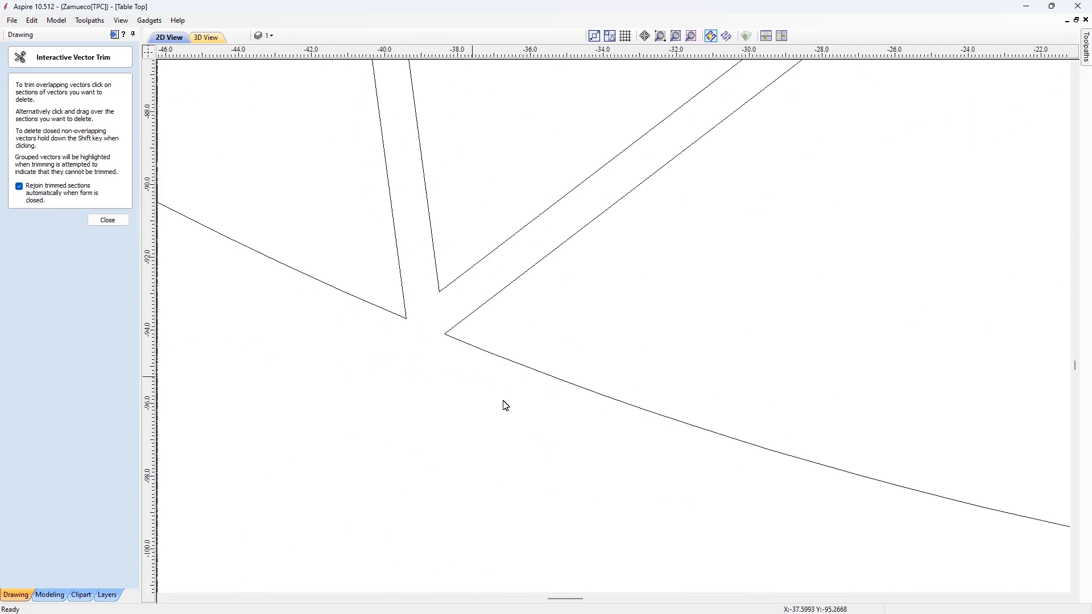
scroll(506, 405, down, 3)
scroll(349, 302, up, 3)
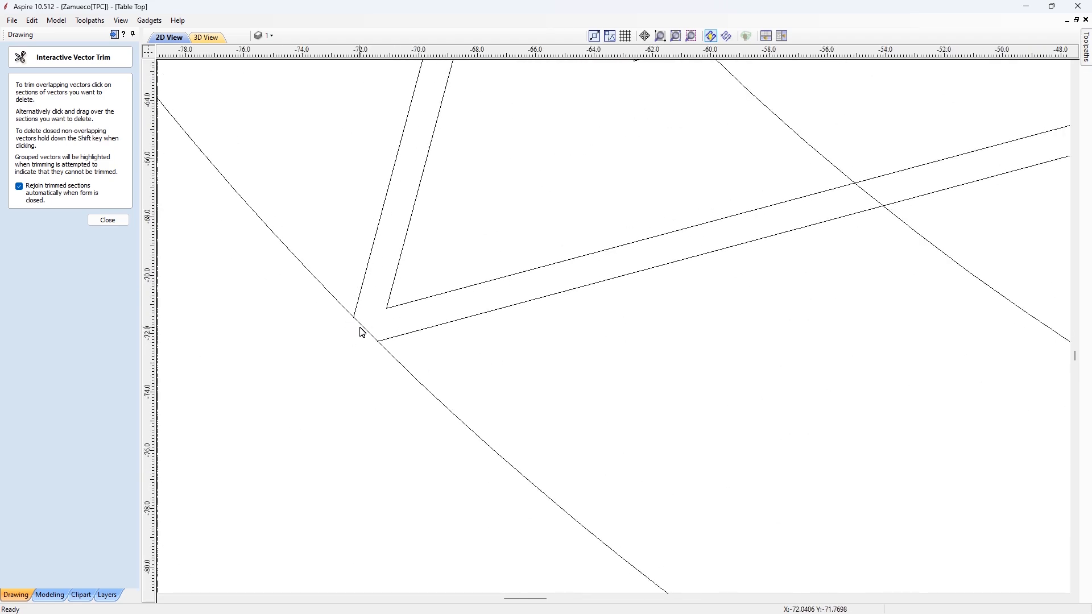
scroll(419, 429, down, 3)
scroll(336, 258, up, 3)
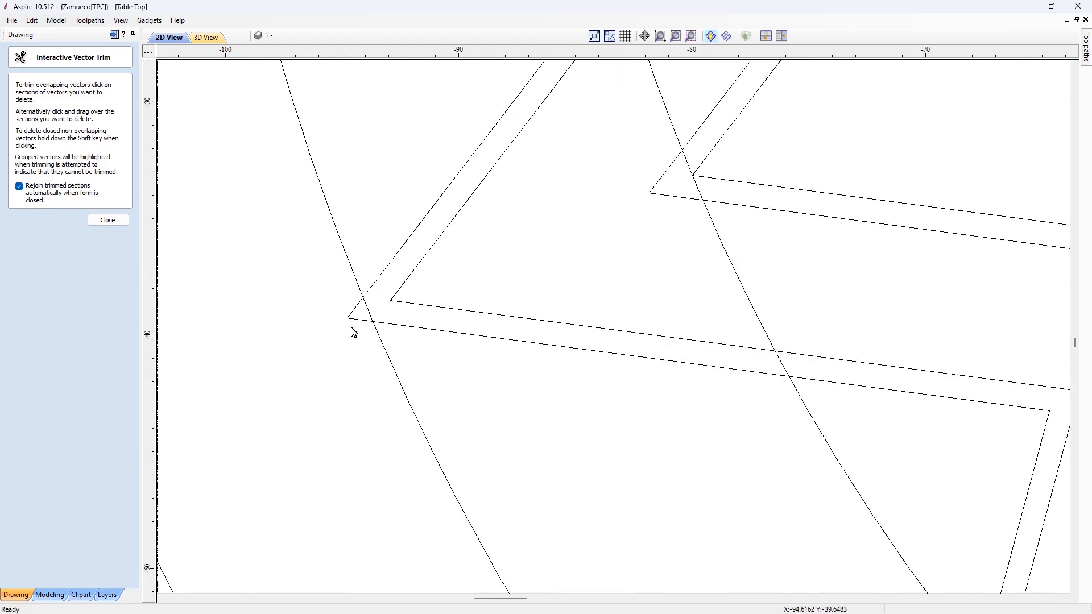
scroll(370, 328, down, 3)
scroll(349, 251, up, 3)
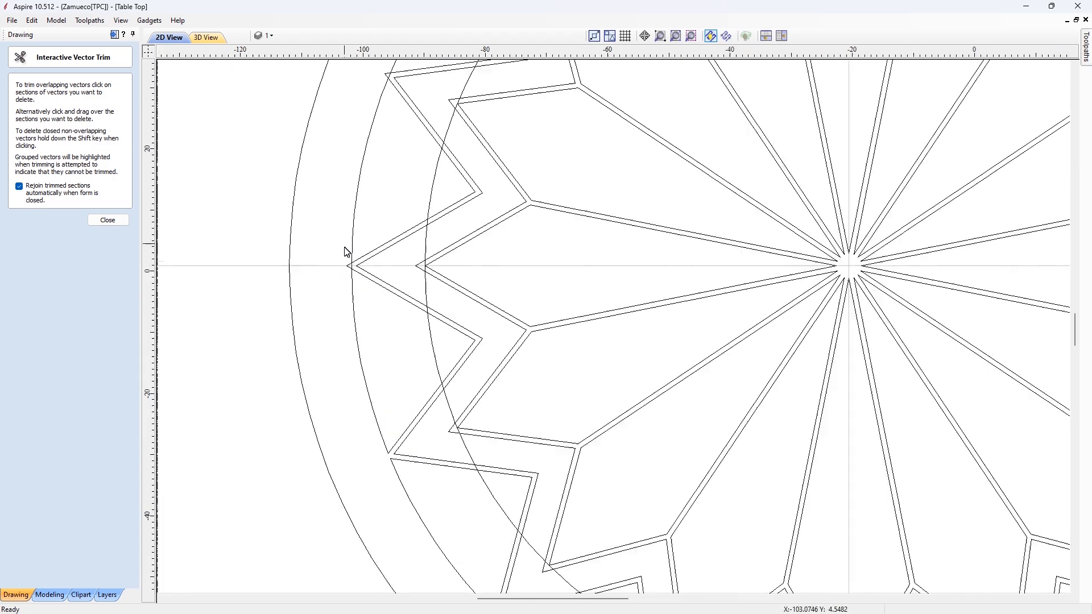
click(389, 317)
scroll(389, 317, down, 3)
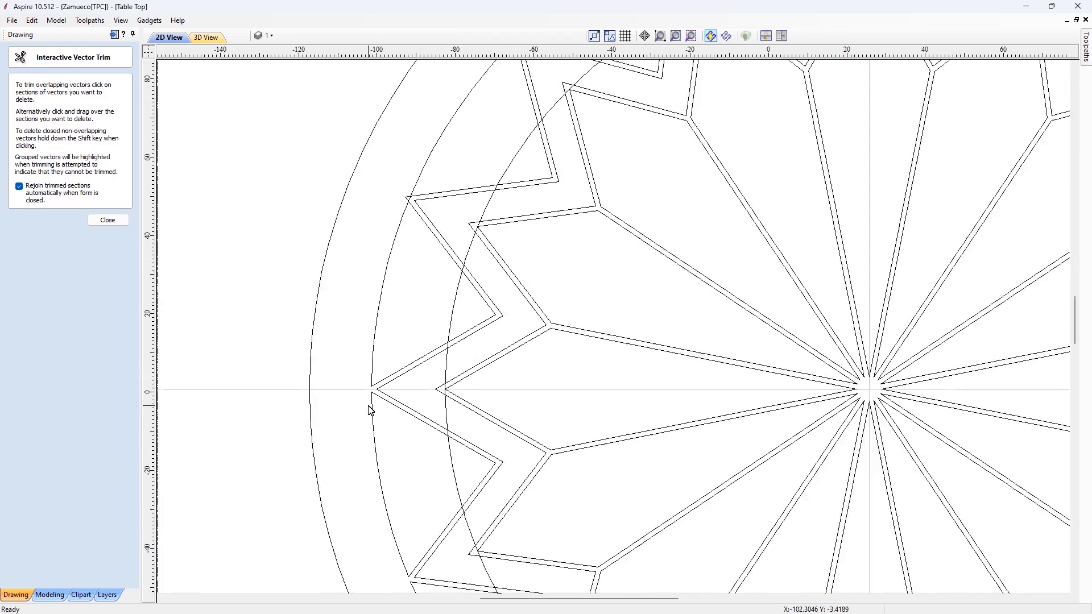
- Trim the remaining star tips and circle segments along the upper-left quarter and finish the vector trimming
scroll(402, 237, up, 3)
click(392, 284)
scroll(393, 285, down, 3)
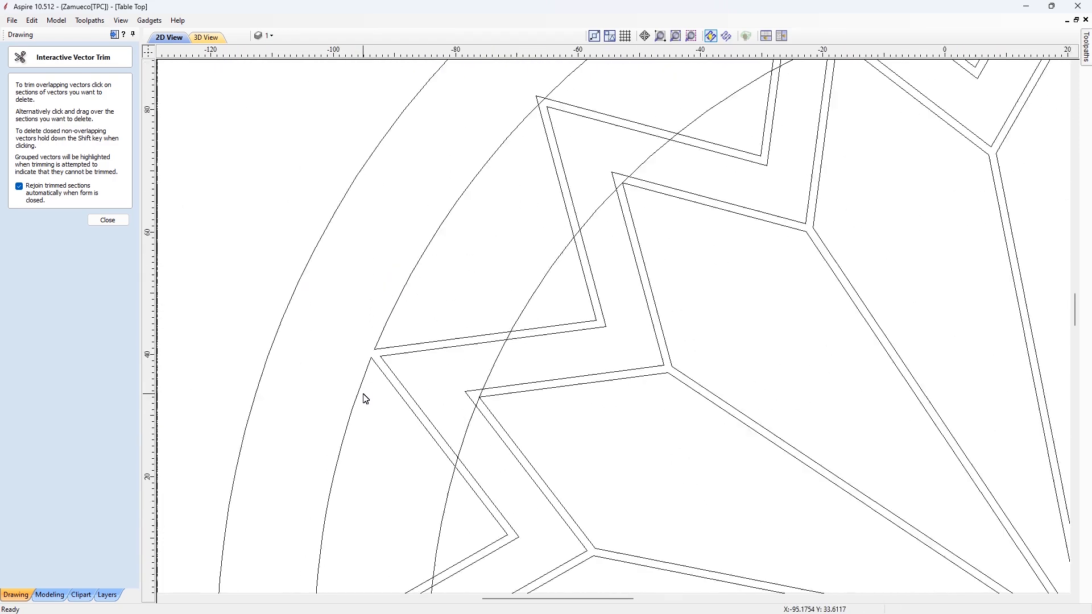
scroll(455, 247, up, 3)
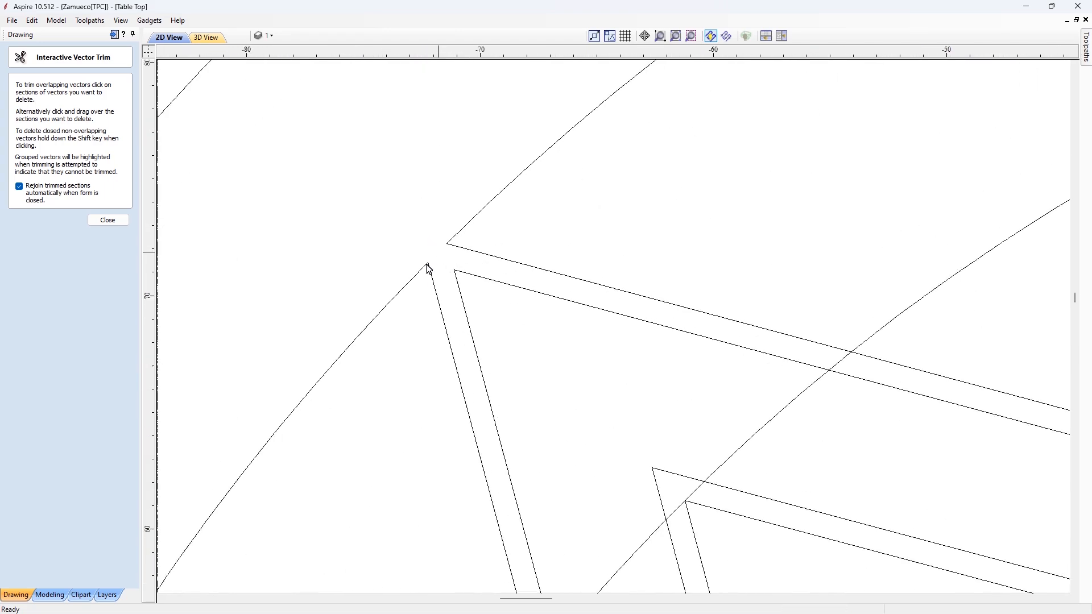
scroll(424, 317, down, 3)
scroll(432, 209, up, 3)
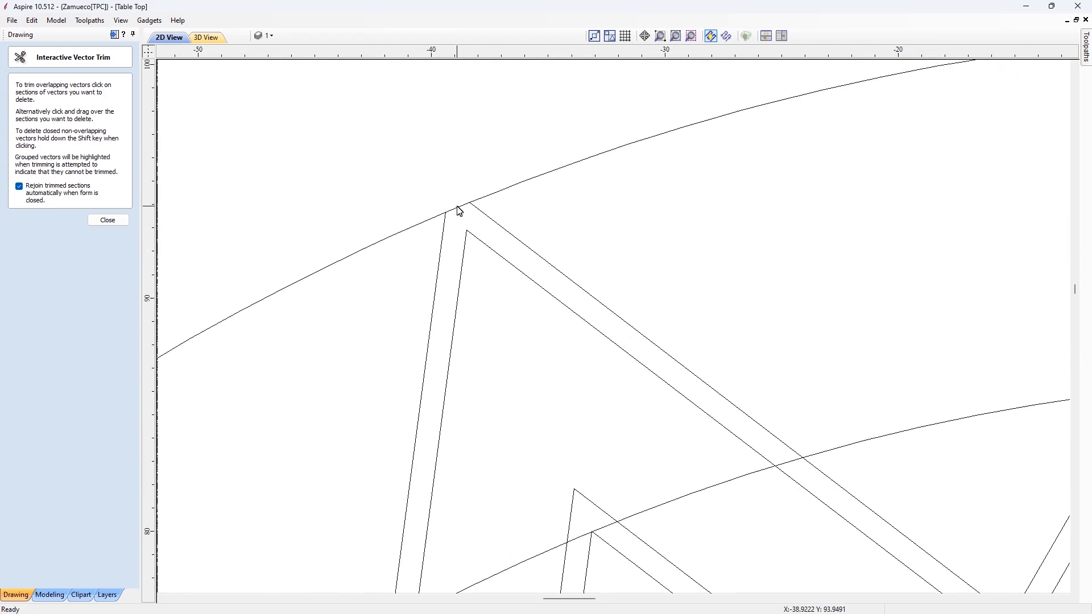
scroll(419, 259, down, 3)
scroll(621, 212, up, 3)
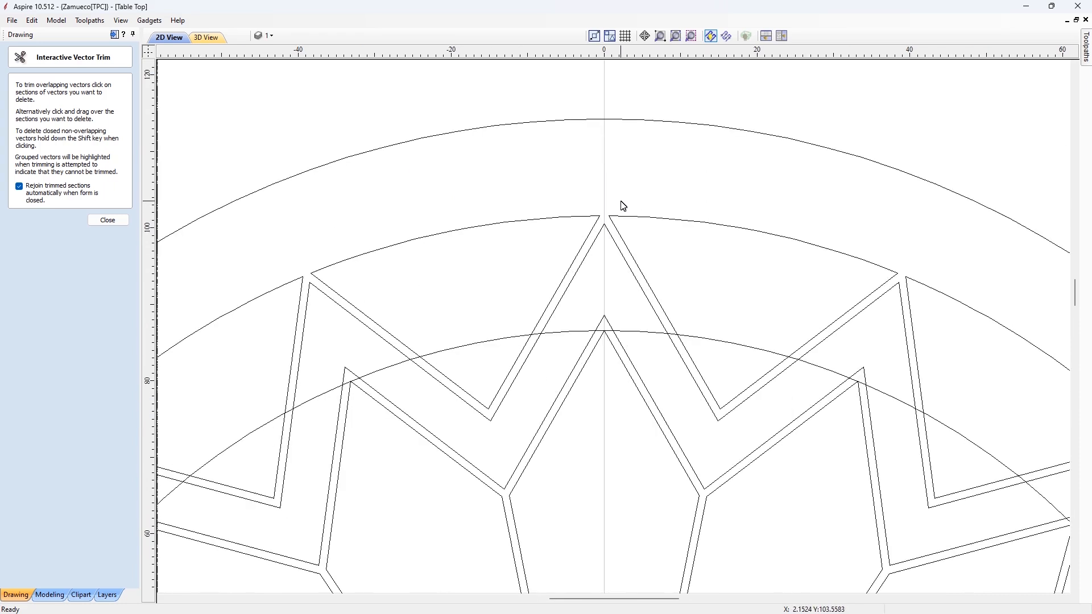
key(Escape)
key(F6)
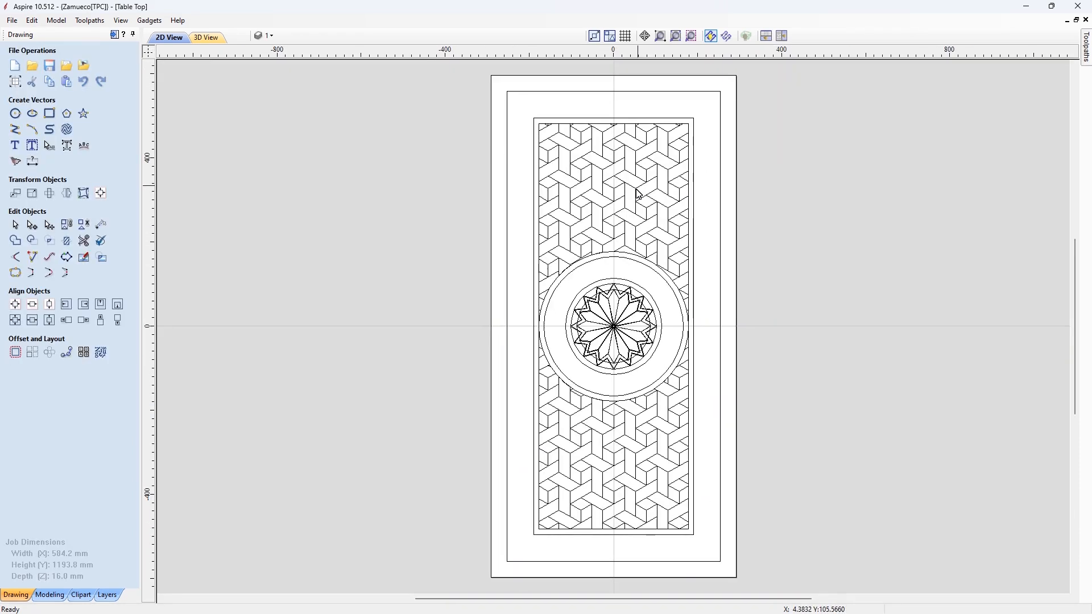
- Delete the construction circle that runs through the petal tips inside the star outline
scroll(621, 302, up, 3)
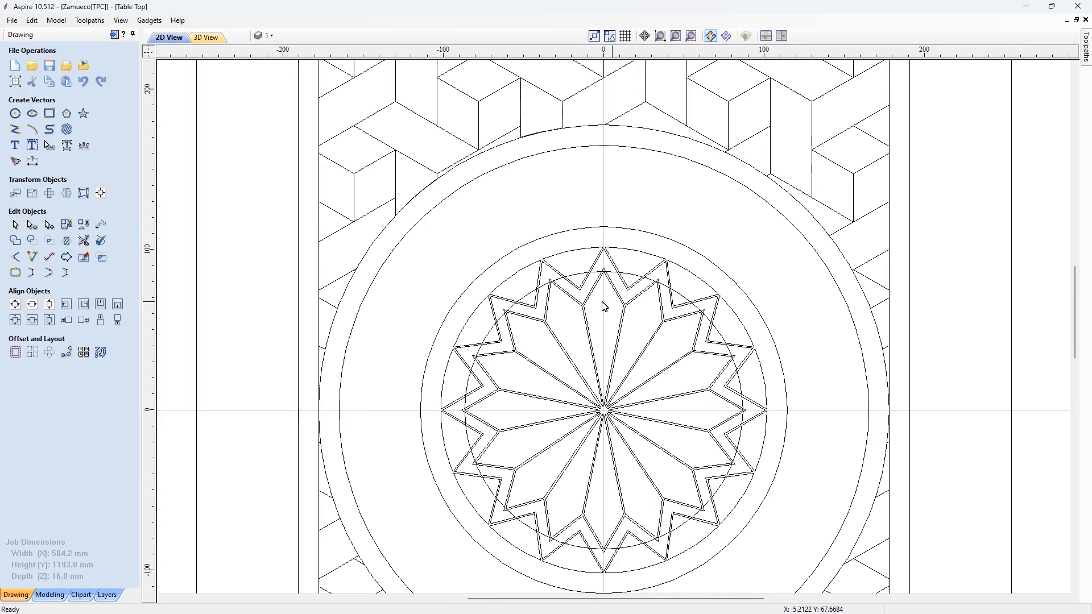
click(529, 293)
key(Delete)
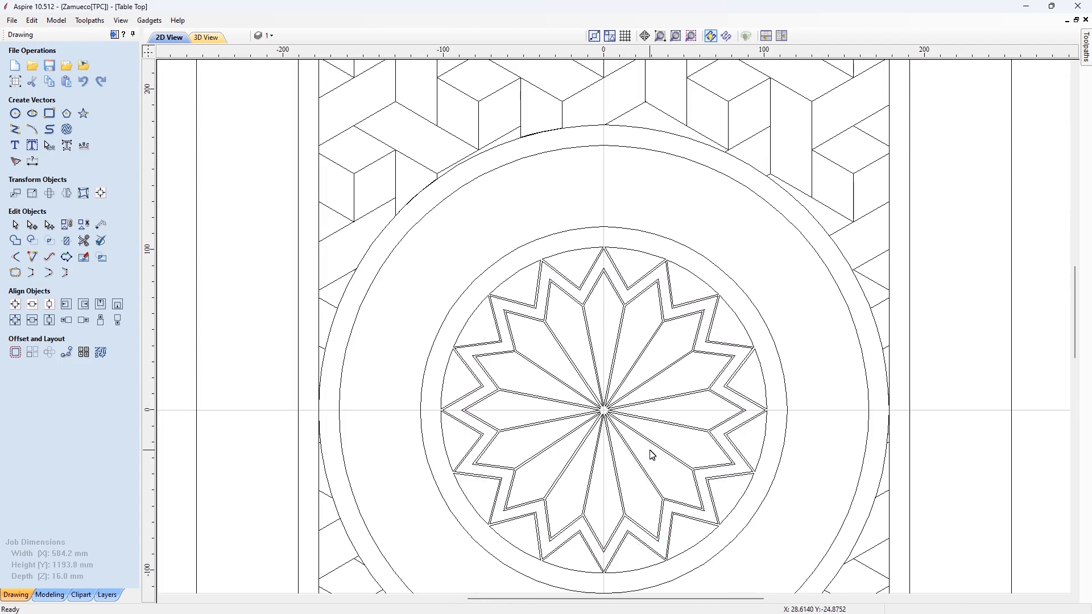
- Create a circle 30 mm in diameter and center it in the job, over the middle of the medallion
click(16, 114)
click(104, 213)
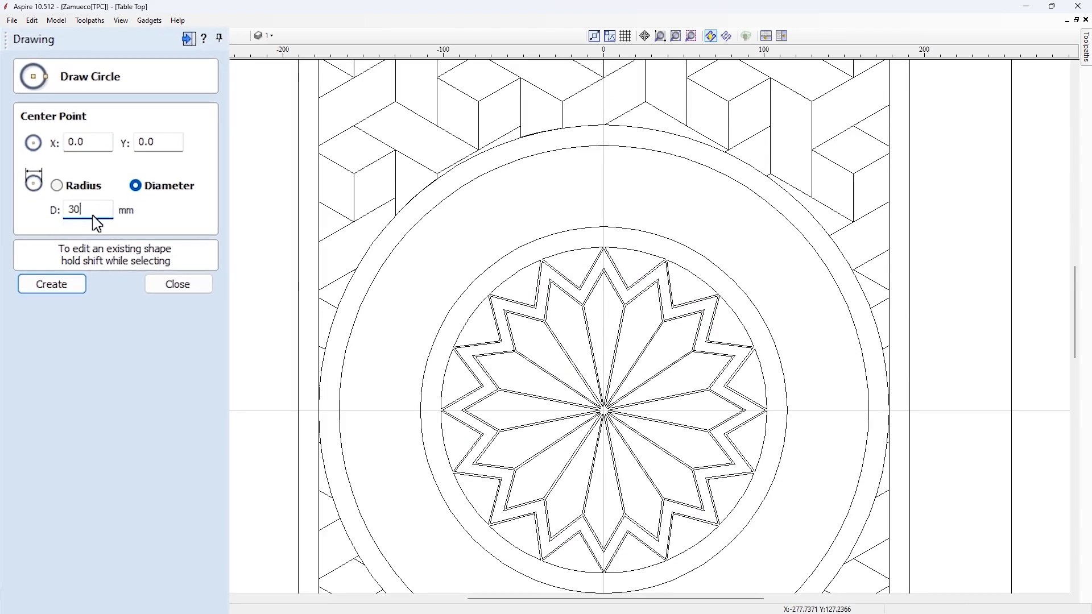
text(30)
click(271, 271)
key(Escape)
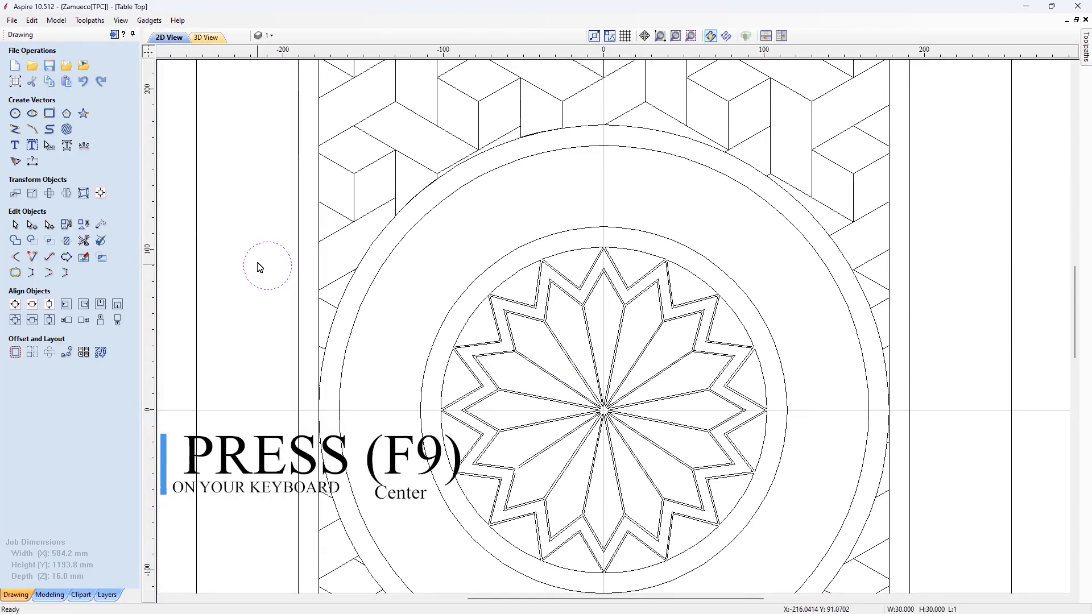
key(F9)
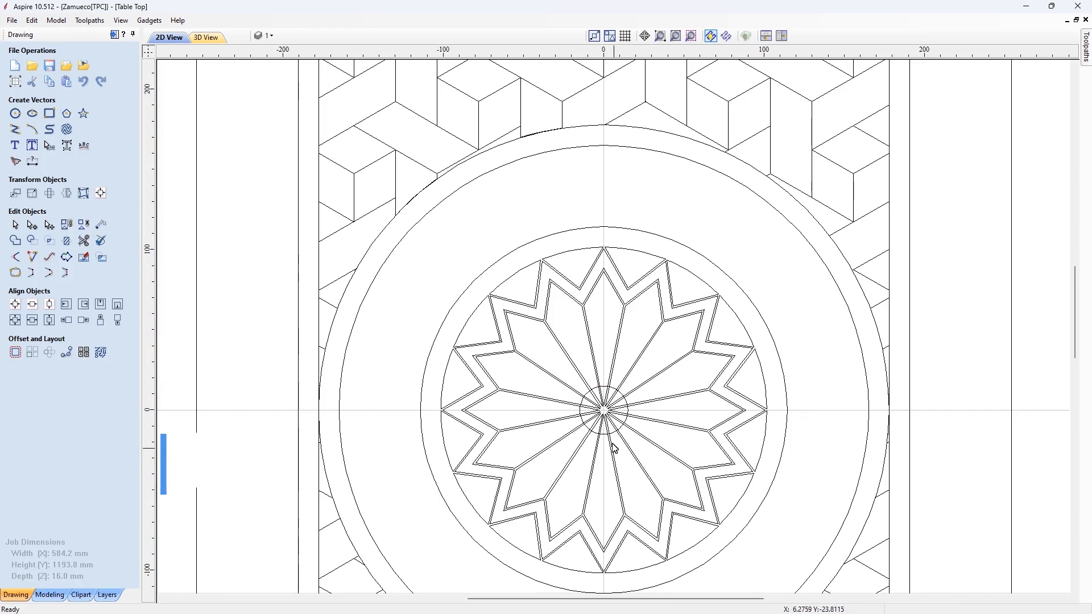
- Trim the petals and the inner outline with the 30 mm central circle as the boundary, clearing everything inside it
scroll(605, 436, up, 3)
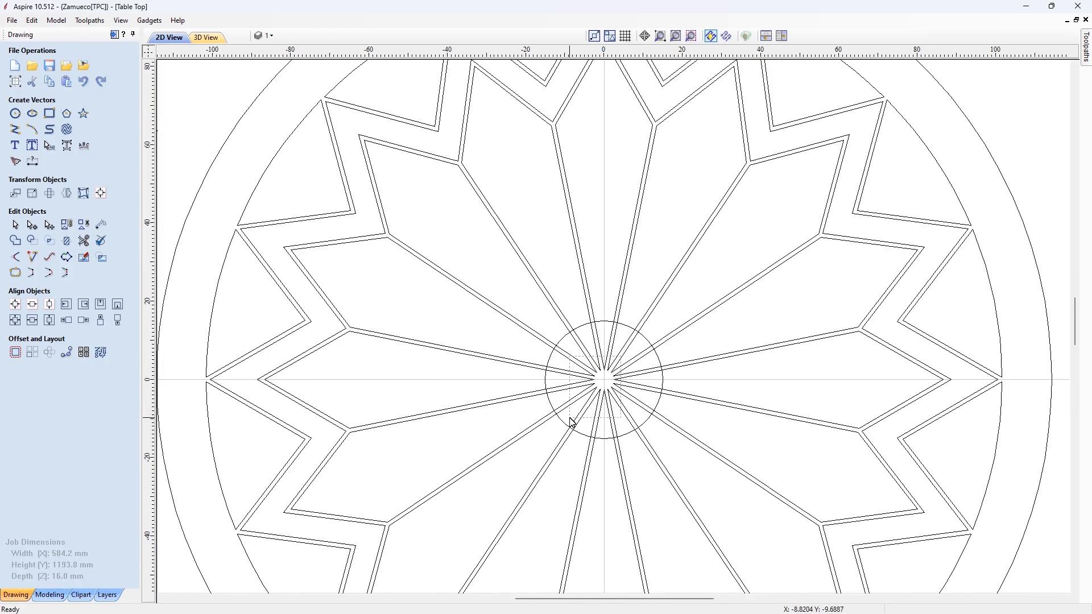
drag(571, 422, 571, 422)
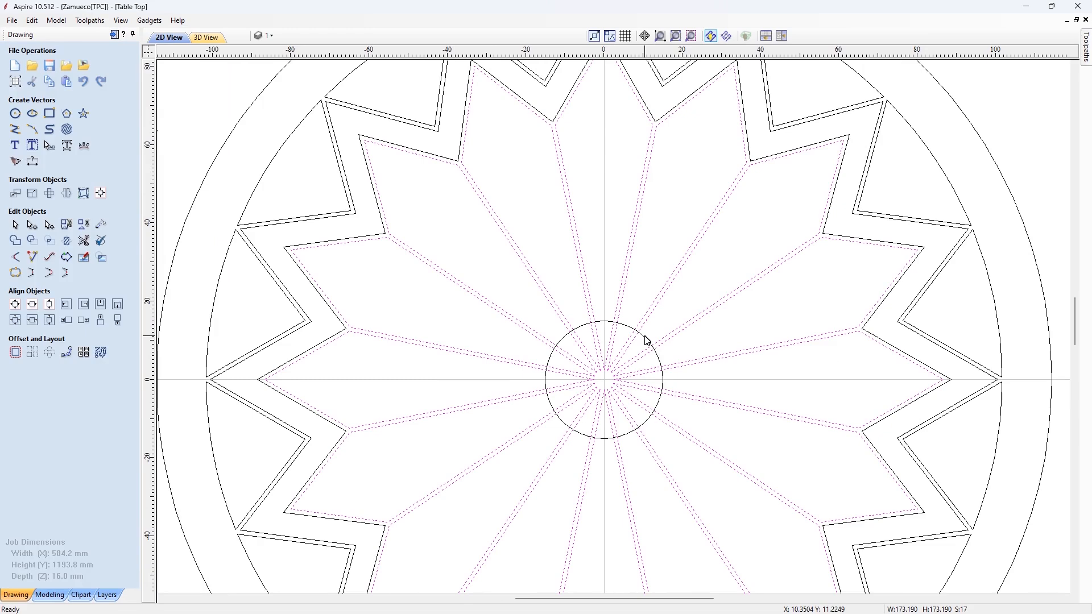
shift+click(647, 340)
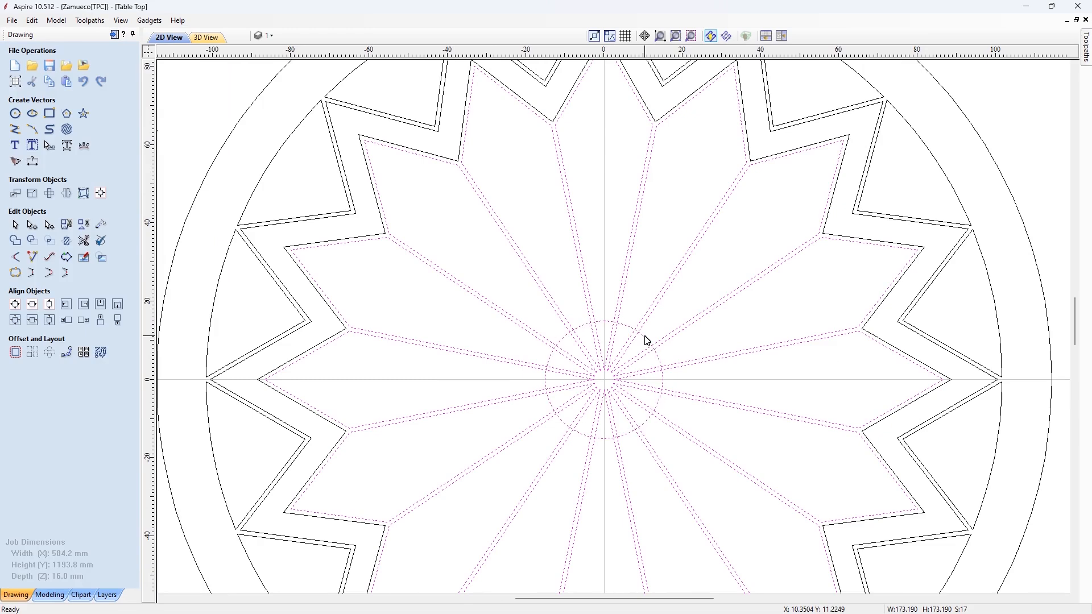
click(83, 258)
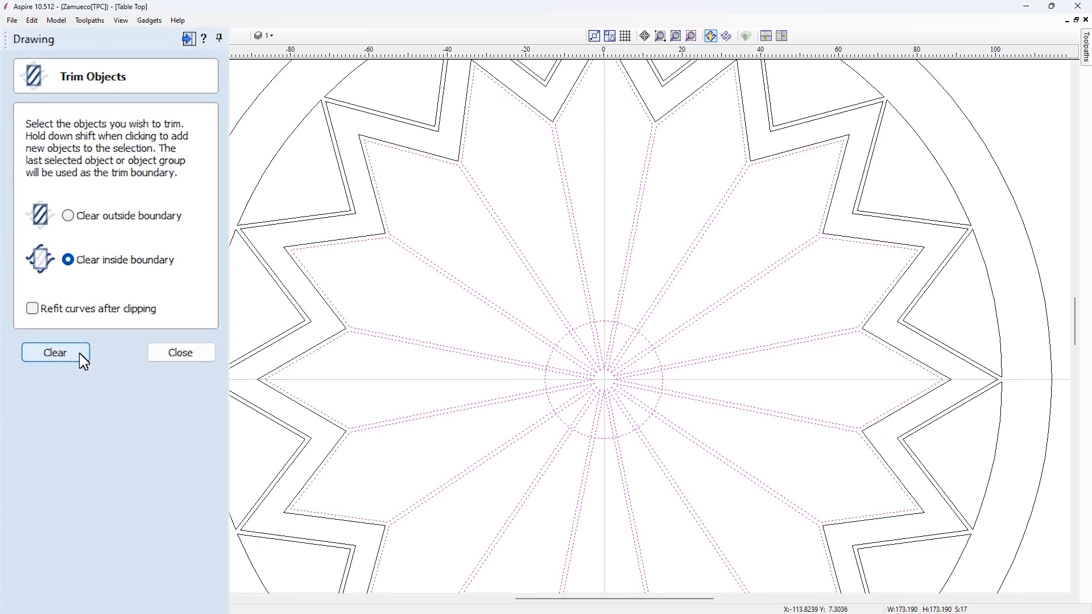
click(81, 354)
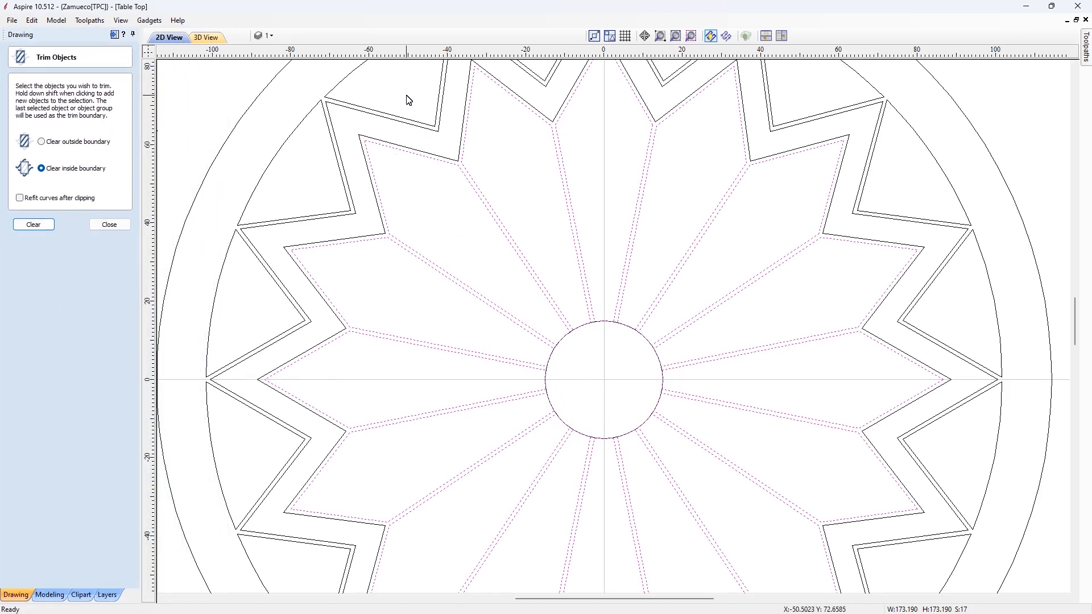
- Group the medallion's petals, star outlines and the circle enclosing them, leaving out the 30 mm central circle
scroll(454, 218, down, 3)
click(357, 155)
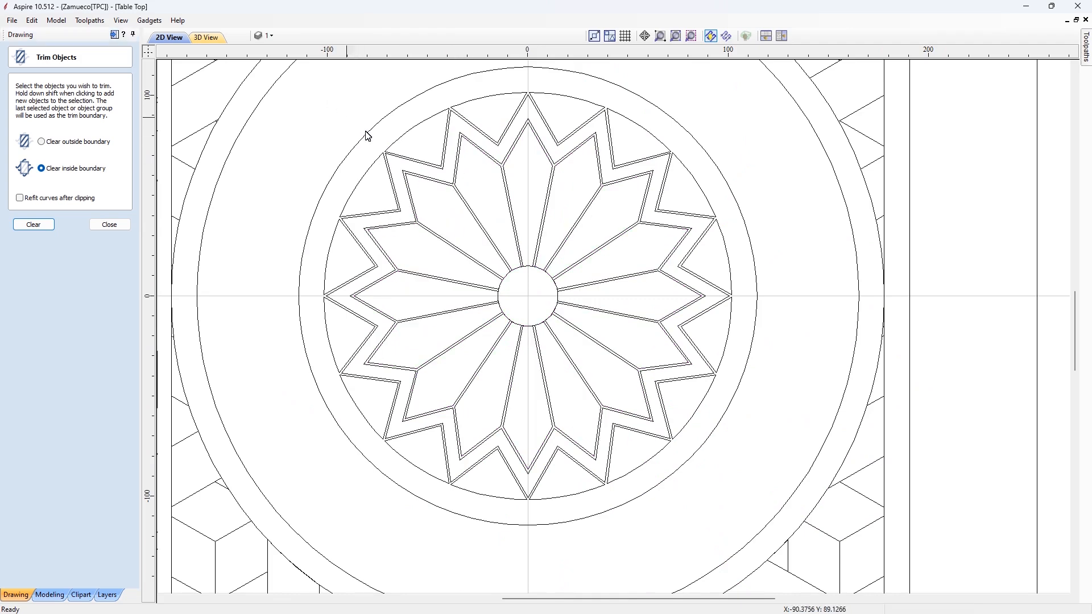
scroll(368, 137, down, 1)
mouse_move(304, 91)
mouse_down()
mouse_move(622, 329)
mouse_move(699, 473)
mouse_up()
scroll(476, 254, up, 5)
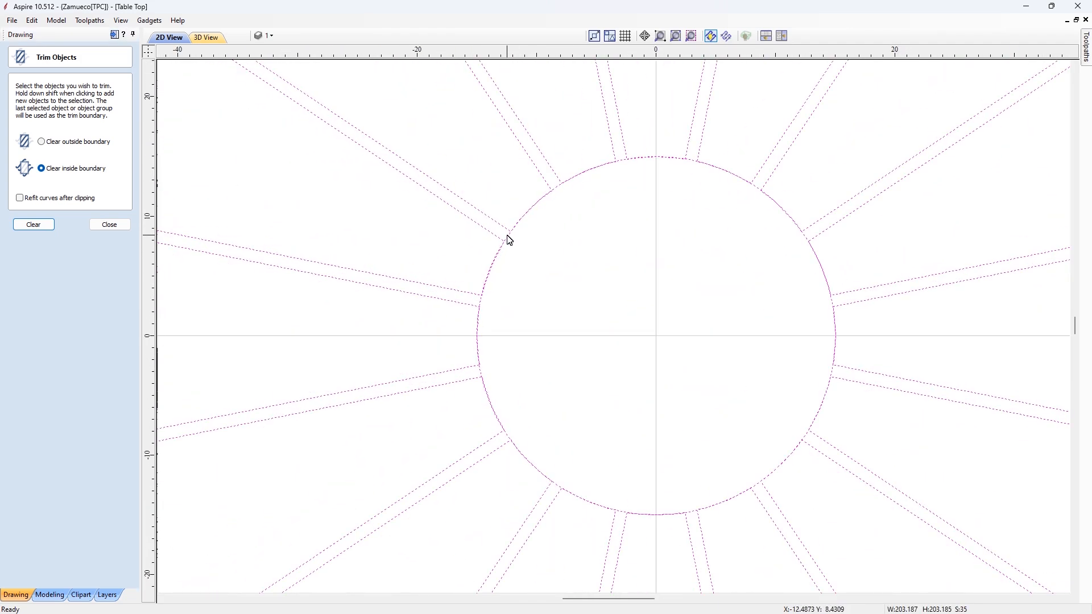
scroll(508, 245, down, 5)
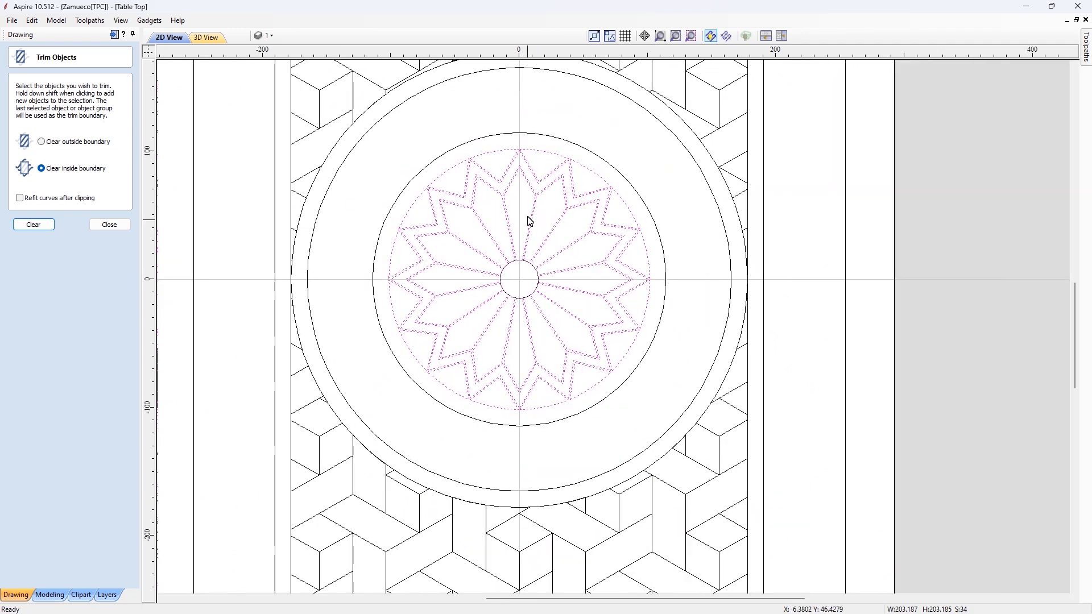
scroll(485, 176, up, 1)
right_click(499, 188)
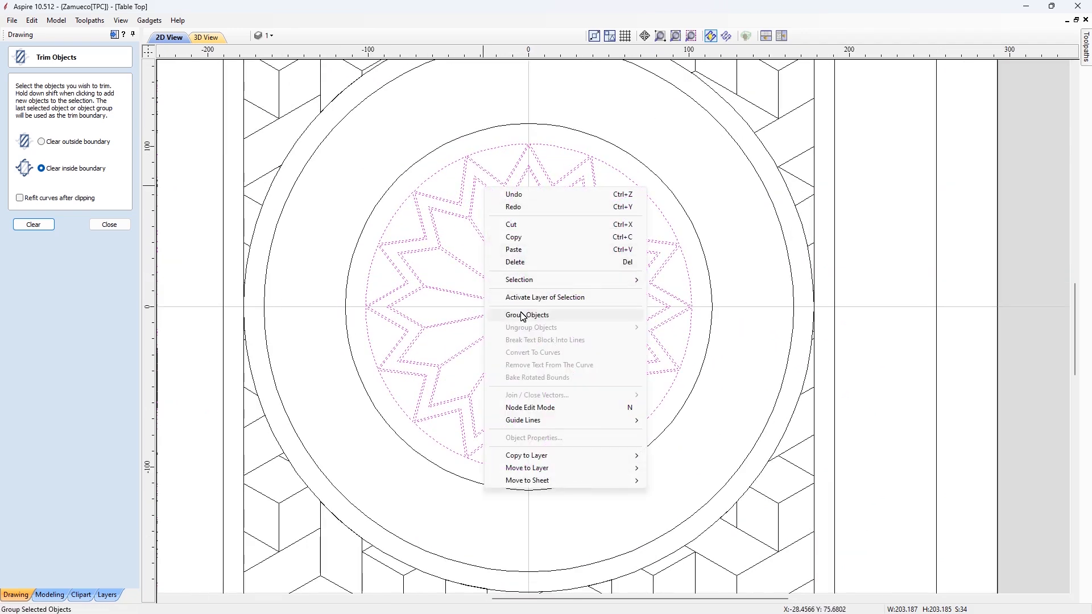
click(520, 313)
- Offset the 30 mm central circle inwards by 1 mm with sharp offset corners, deleting the original
scroll(520, 312, up, 1)
drag(471, 264, 589, 371)
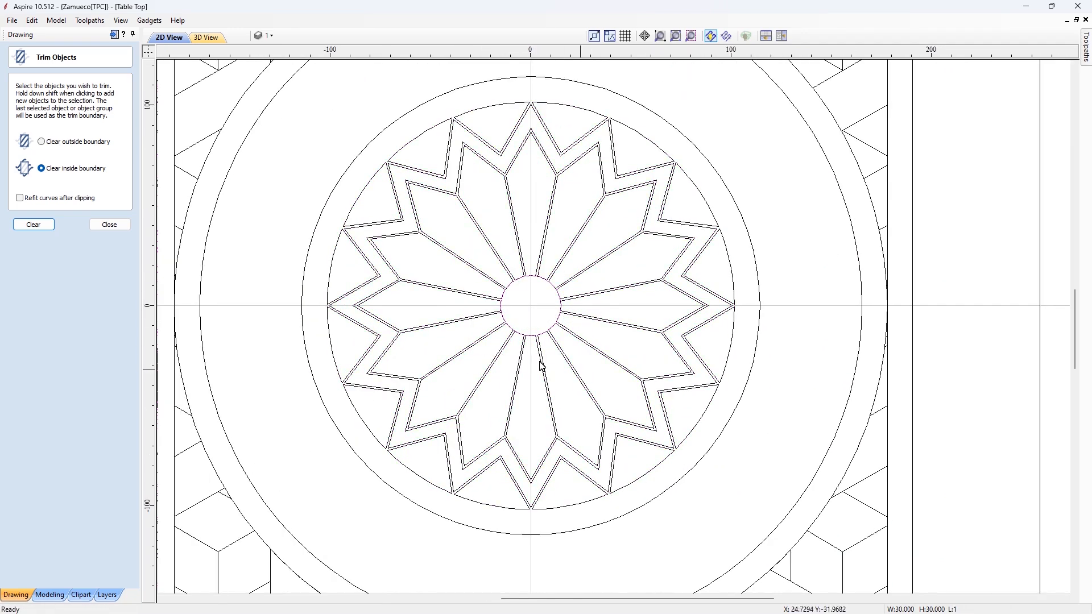
click(109, 224)
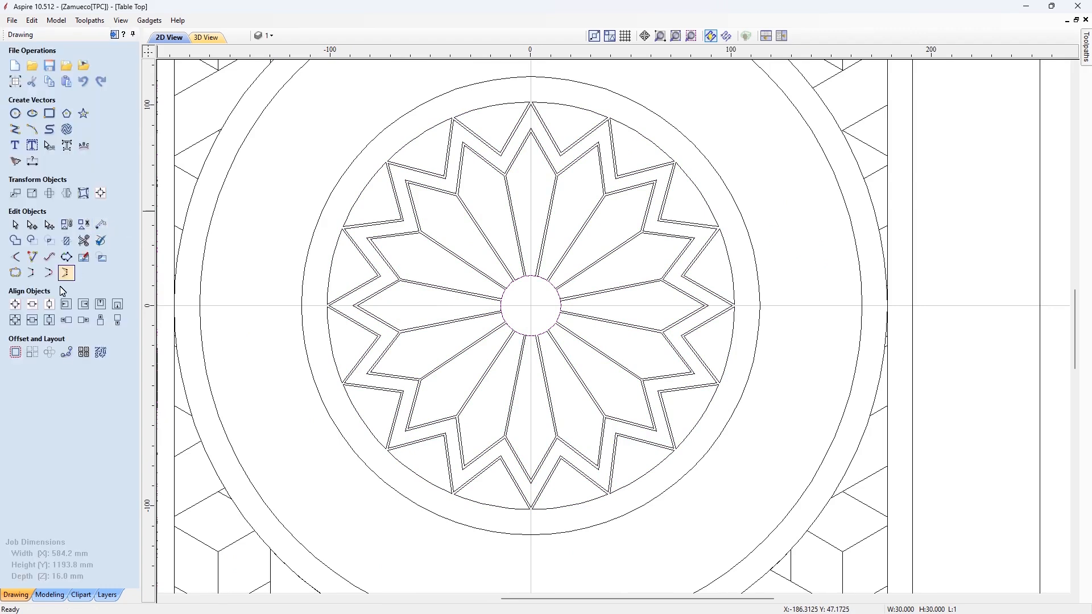
click(16, 352)
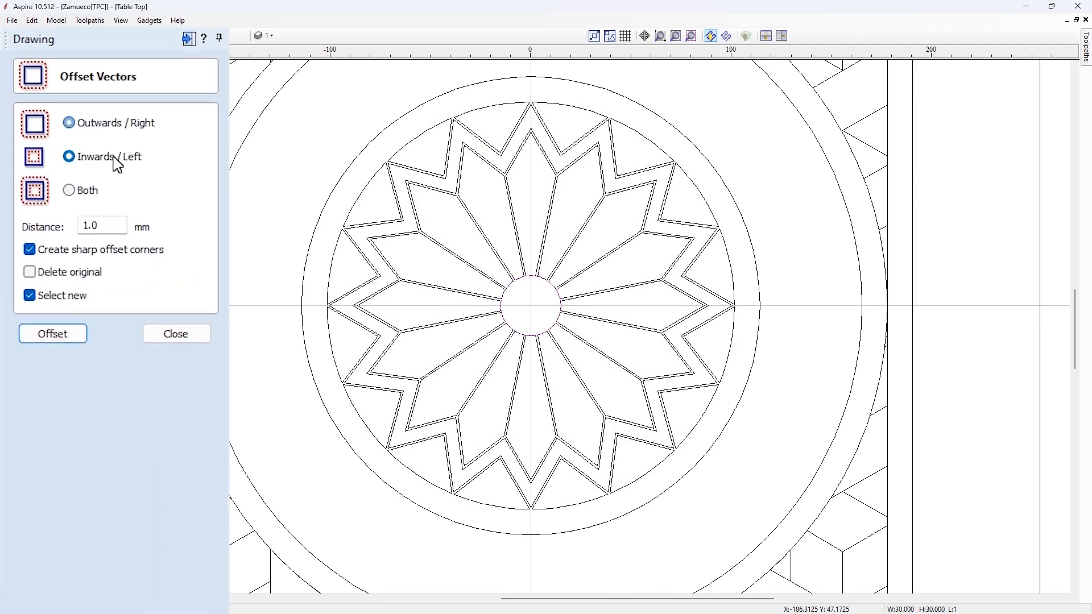
drag(109, 230, 69, 252)
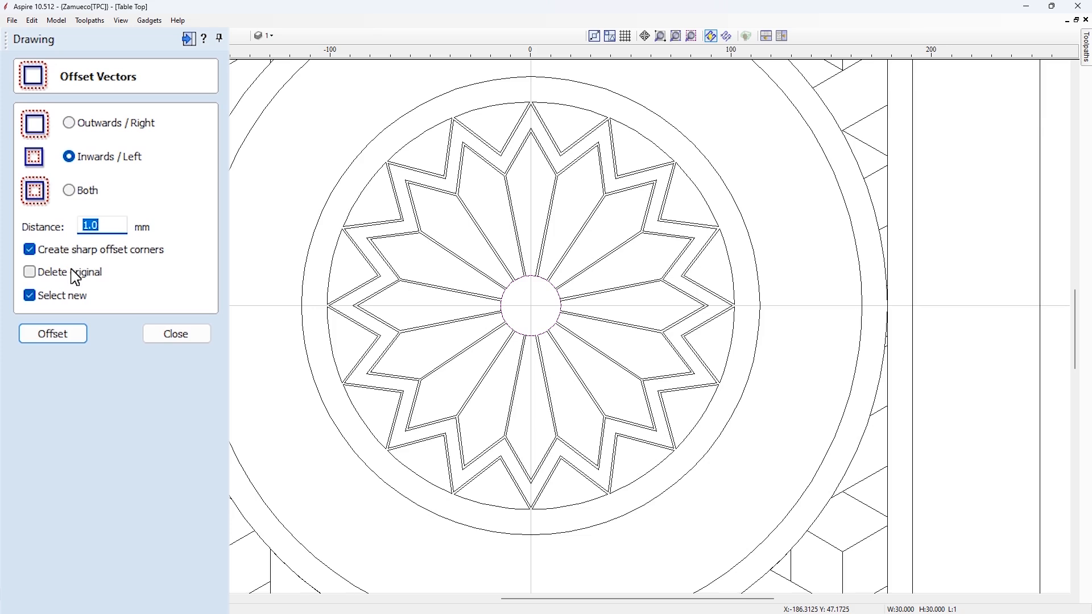
click(76, 279)
scroll(536, 299, up, 2)
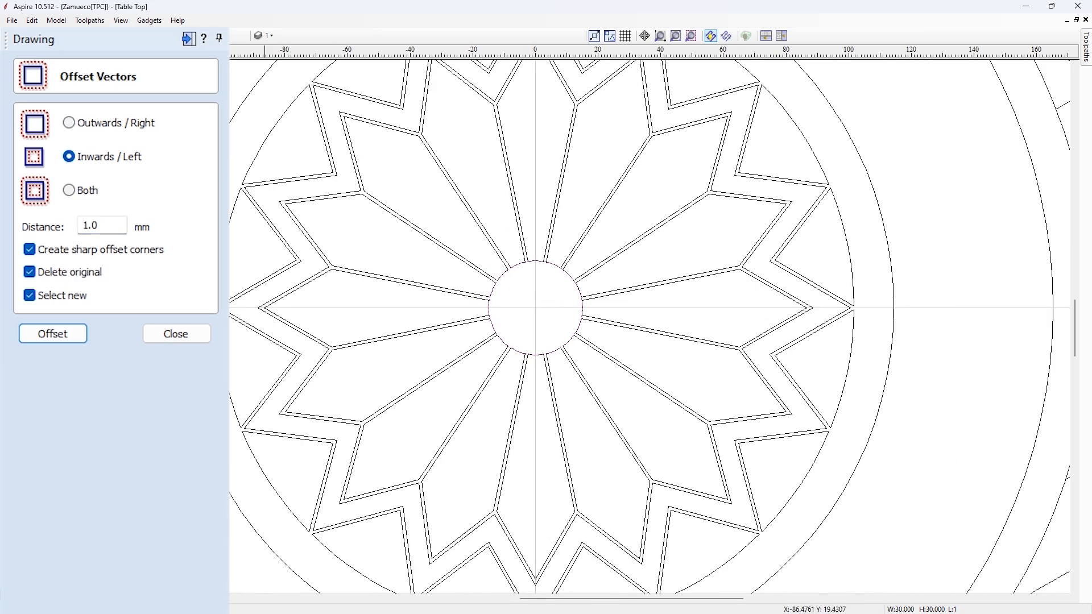
click(48, 339)
click(151, 336)
click(392, 311)
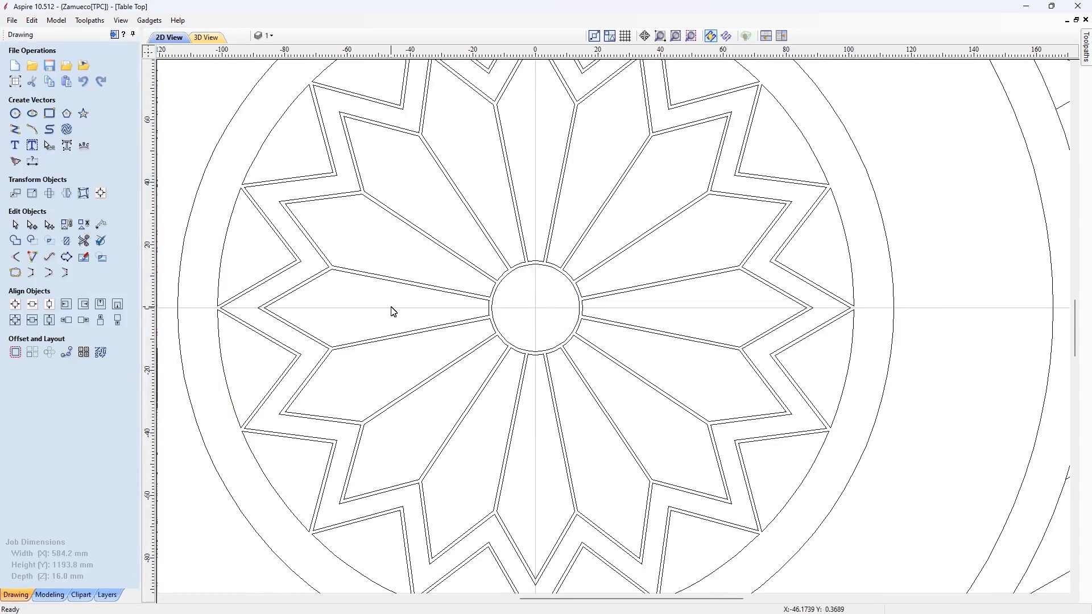
- Copy the logo from the BD Logo file and paste it into the Table Top file
key(F6)
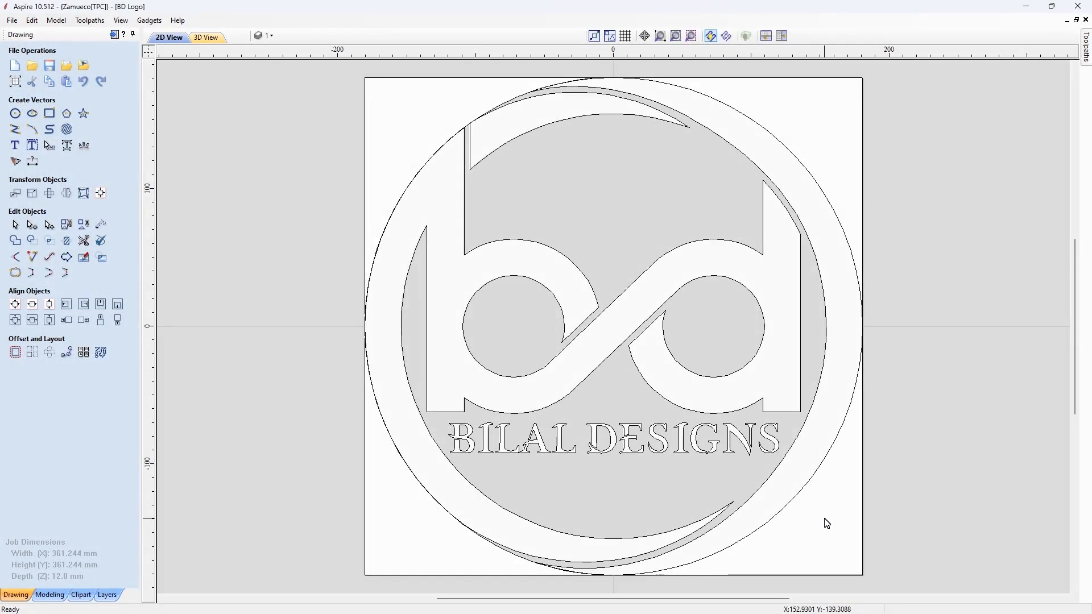
click(685, 258)
right_click(687, 261)
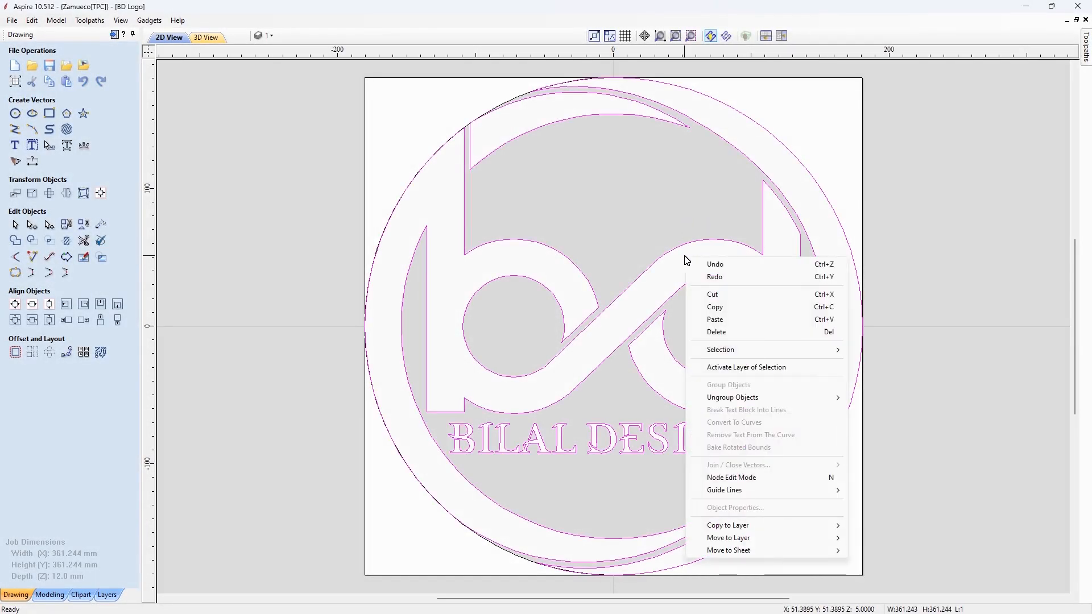
click(726, 310)
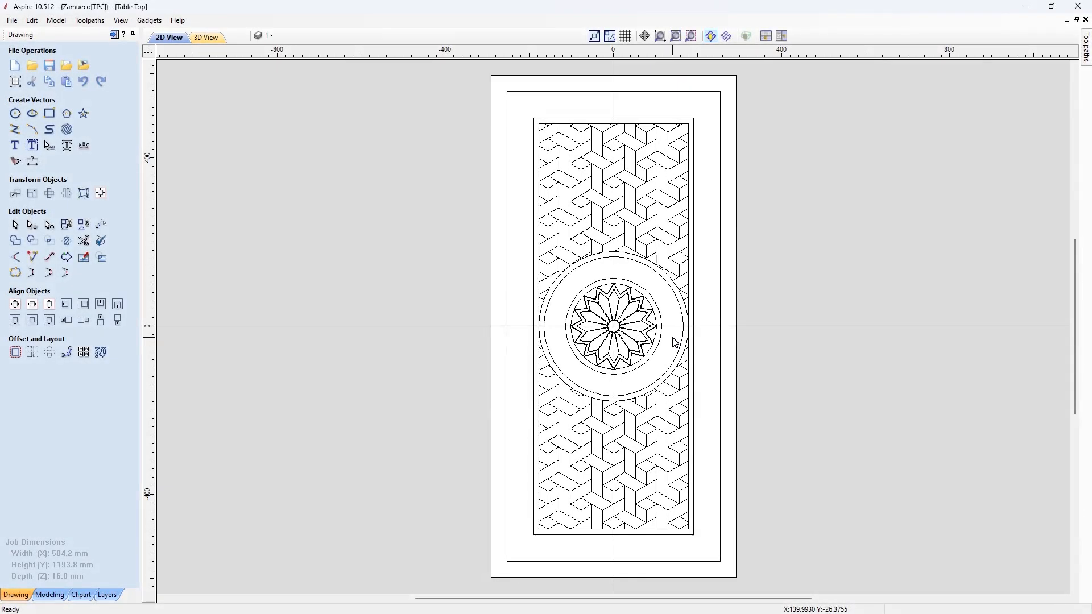
right_click(675, 342)
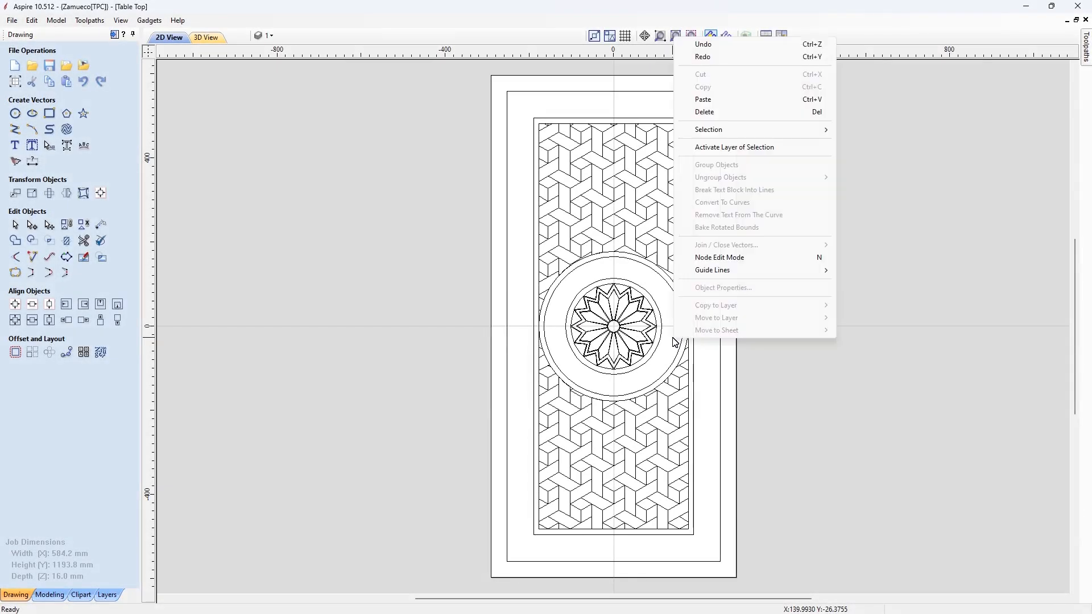
click(697, 101)
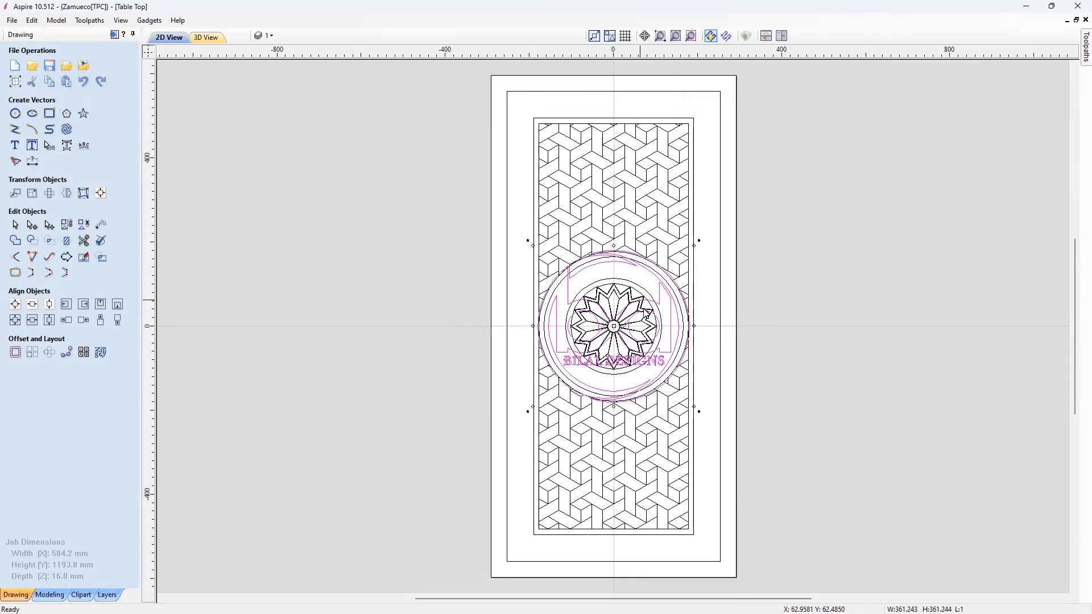
- Scale the pasted logo down about its centre to about 21 mm so it fits inside the central circle
scroll(648, 256, up, 2)
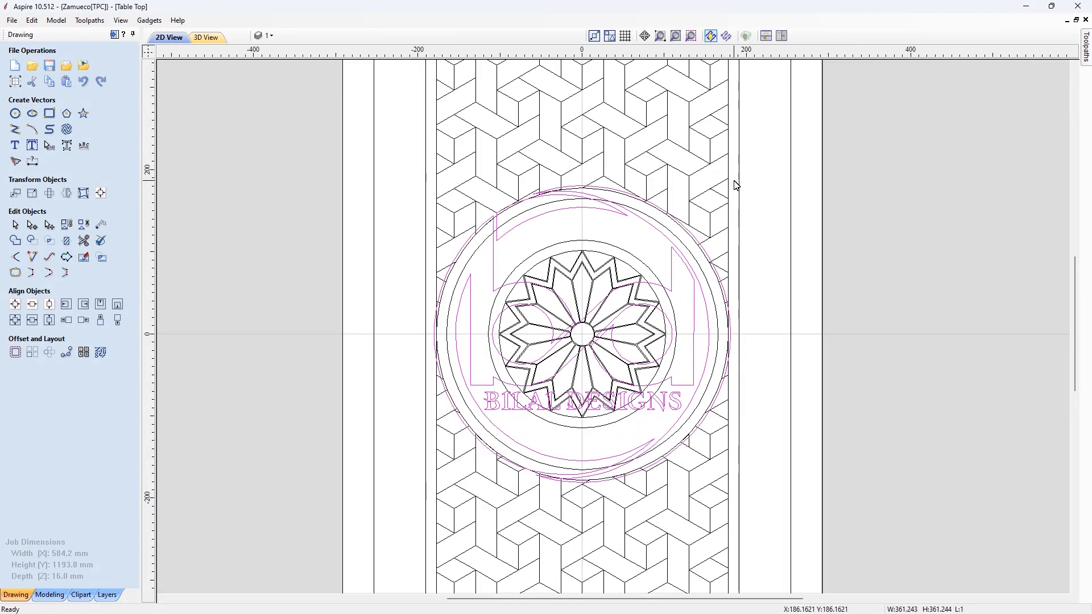
alt+drag(734, 181, 612, 327)
scroll(586, 312, up, 6)
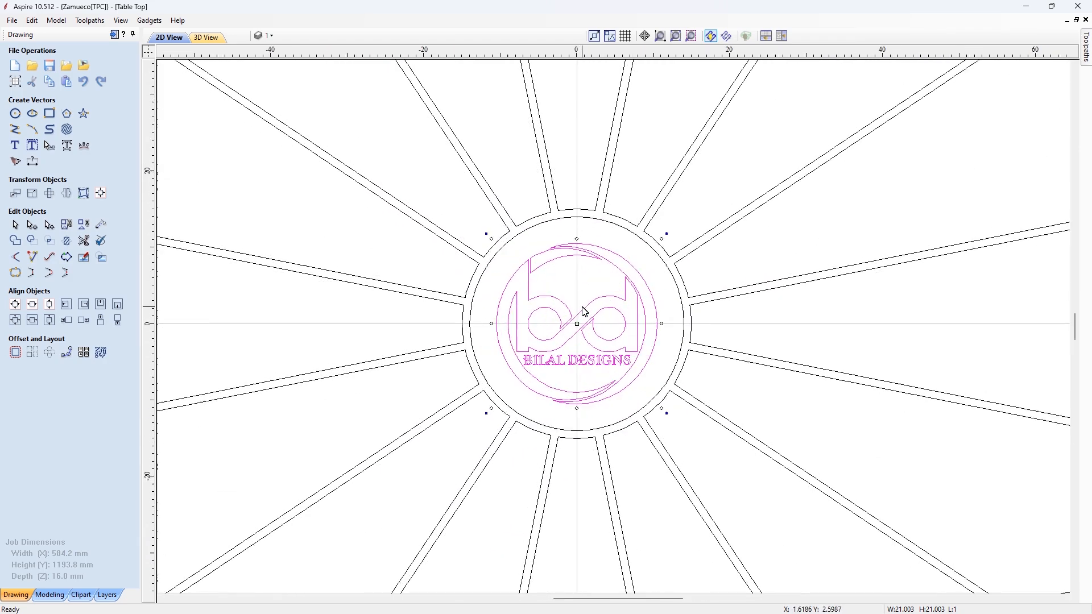
scroll(584, 312, up, 2)
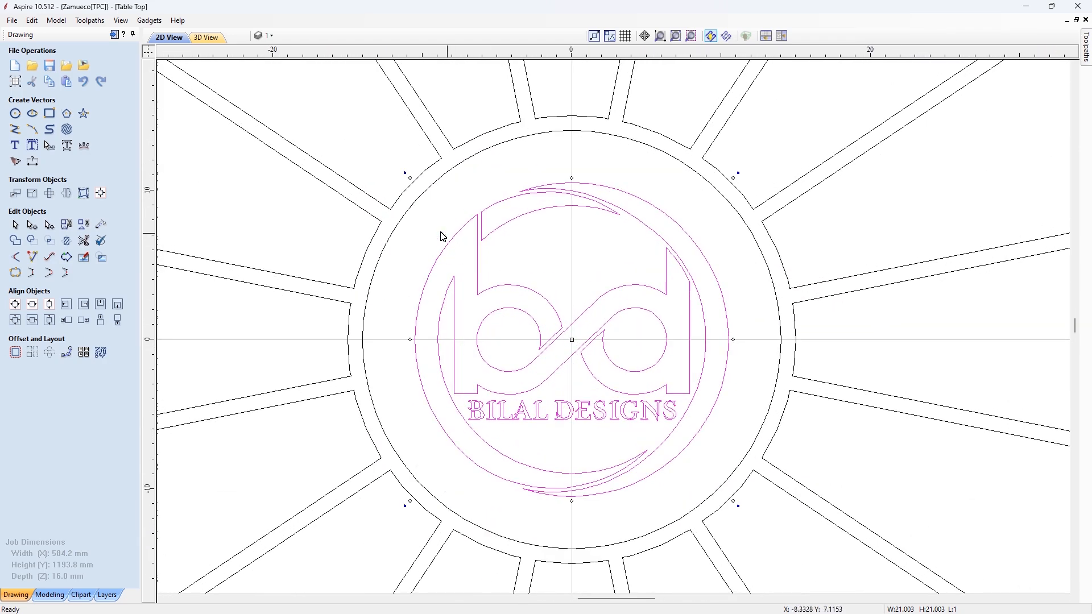
- Copy the width of the circle around the logo from its size settings
click(373, 275)
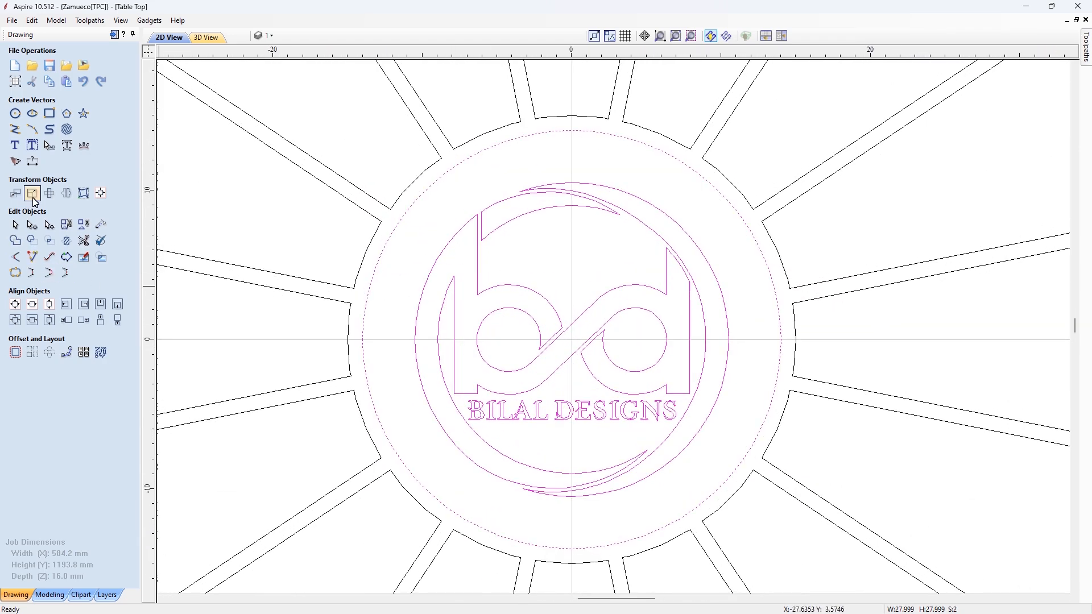
click(32, 195)
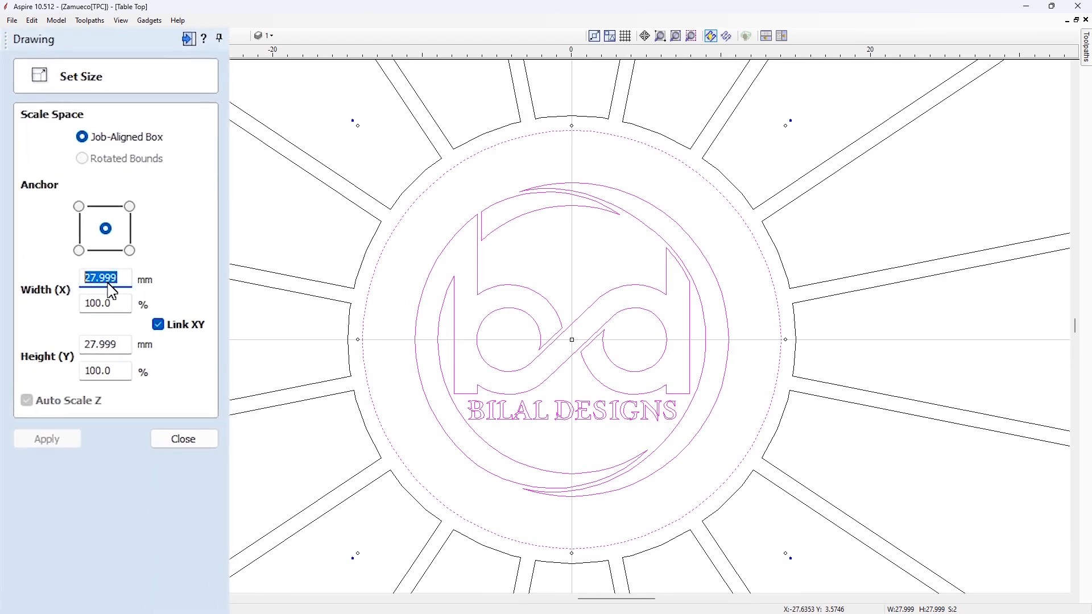
right_click(108, 284)
click(191, 299)
- Set the logo's width to 27.999 mm, scaled proportionally about its centre, and check its rim against the central circle
click(496, 307)
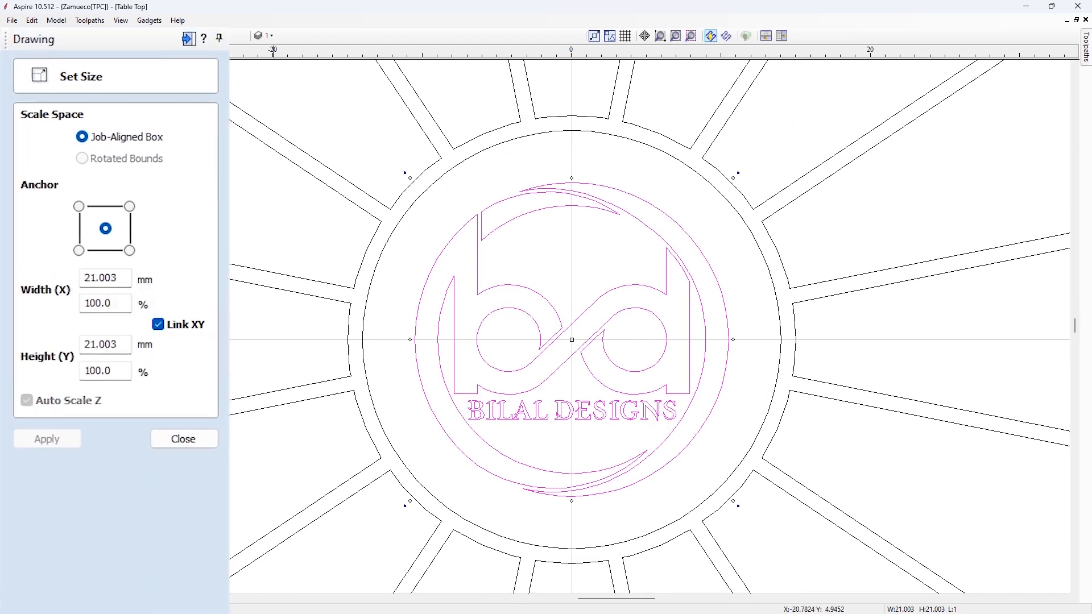
right_click(115, 286)
drag(119, 279, 70, 288)
right_click(117, 283)
click(153, 313)
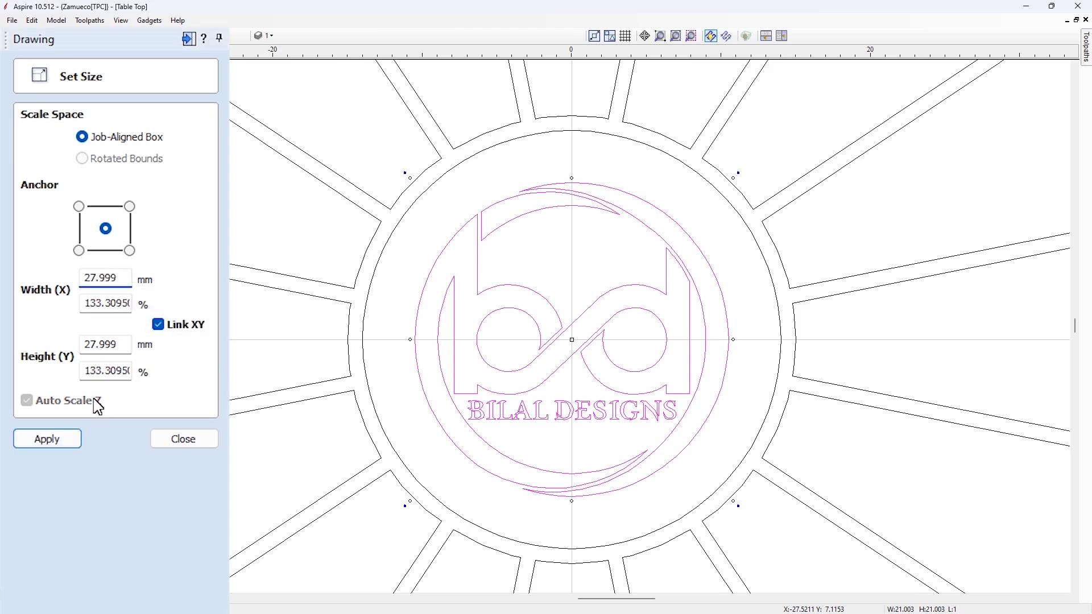
click(72, 444)
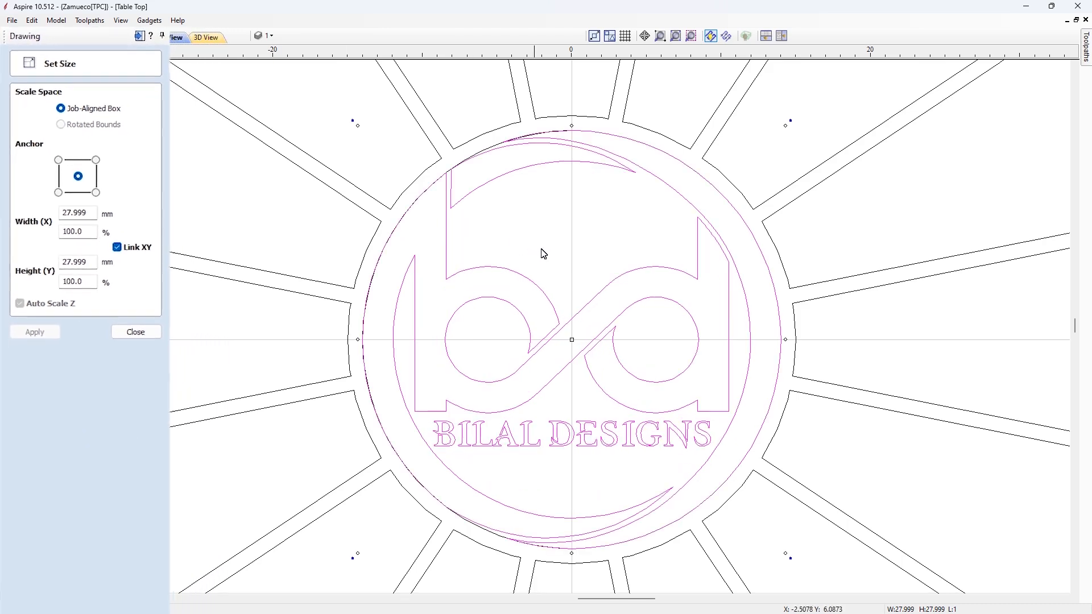
click(528, 161)
scroll(500, 144, up, 3)
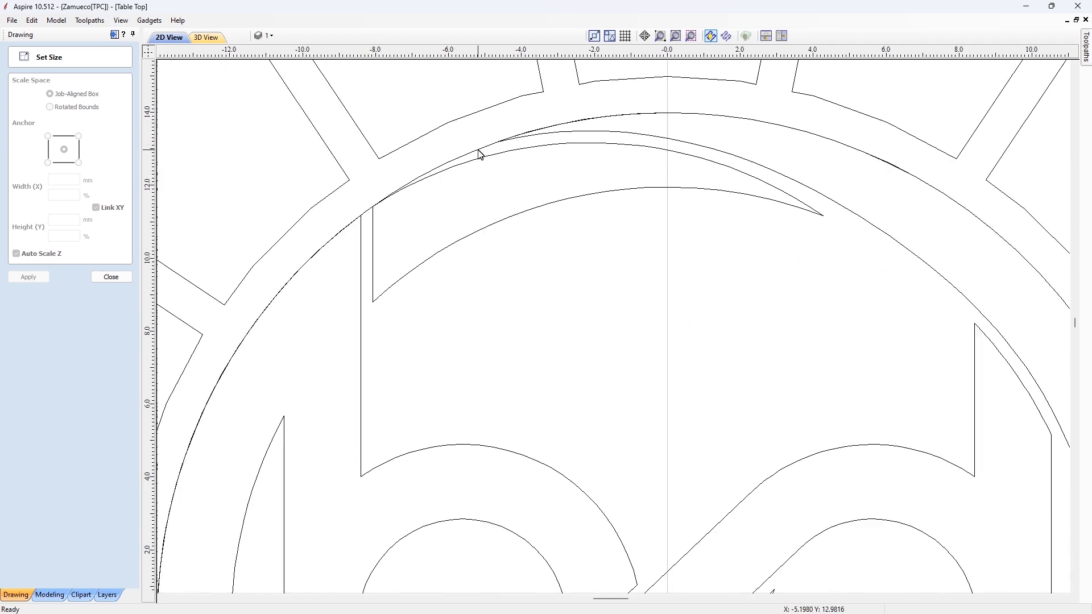
click(480, 154)
click(482, 193)
scroll(539, 290, down, 10)
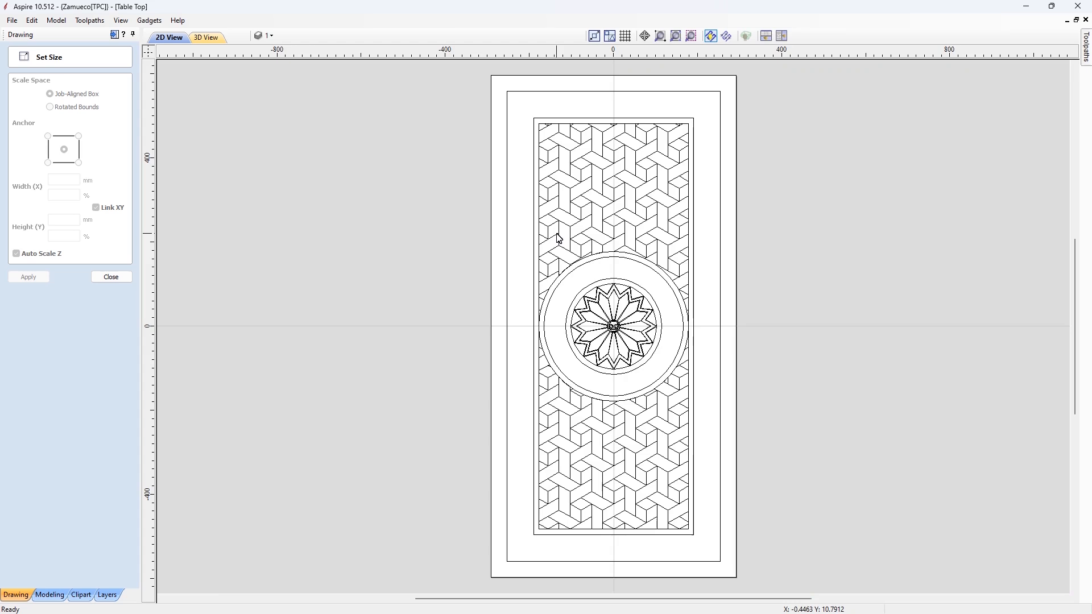
click(111, 277)
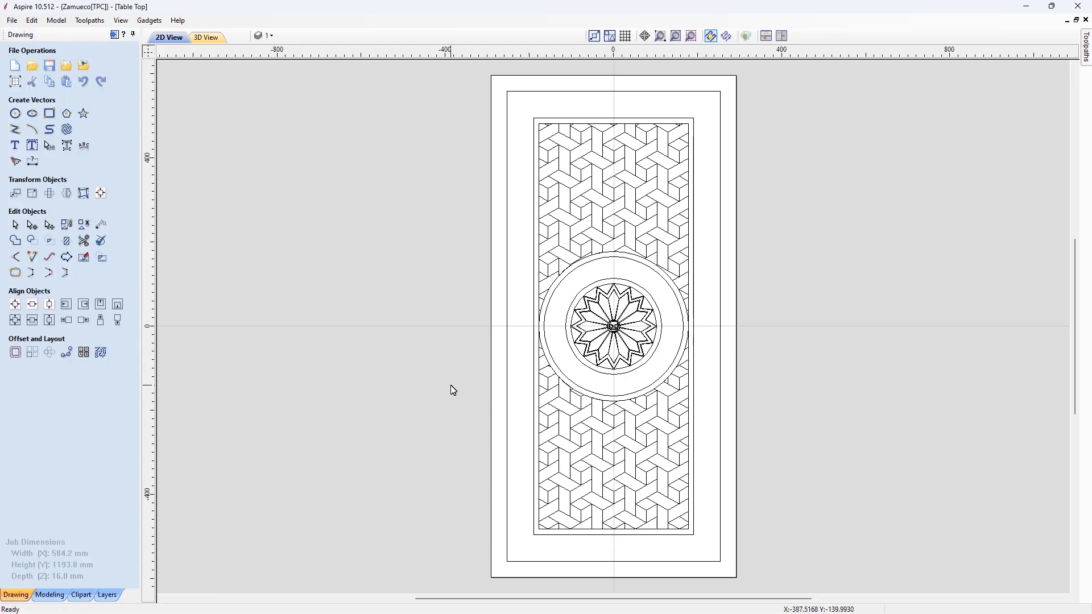
- Draw a 63.5 mm square in the upper-left corner of the border, between the two frame rectangles
click(50, 113)
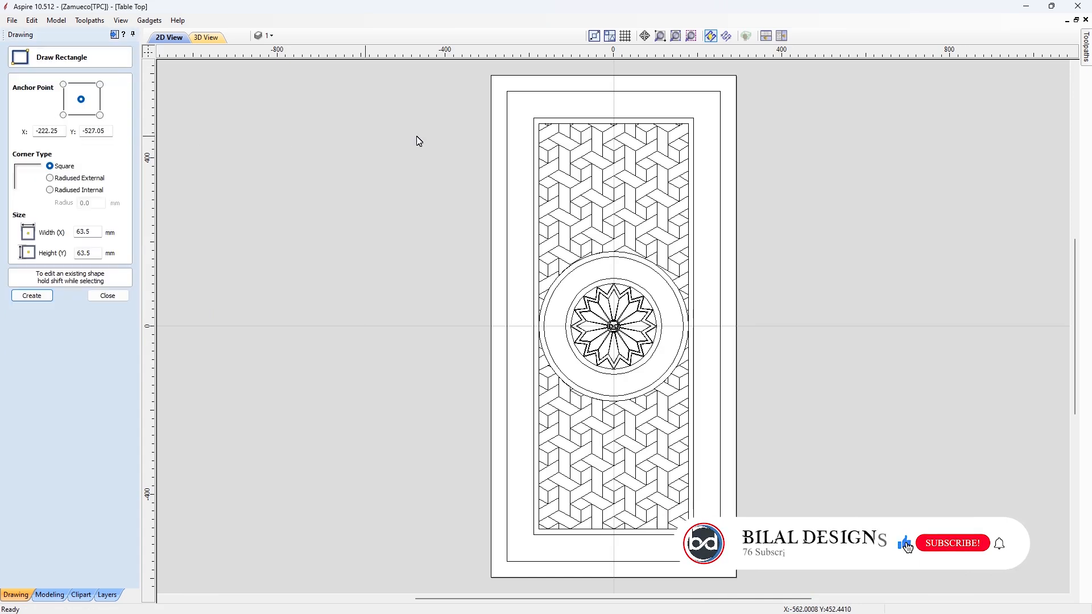
drag(512, 94, 530, 117)
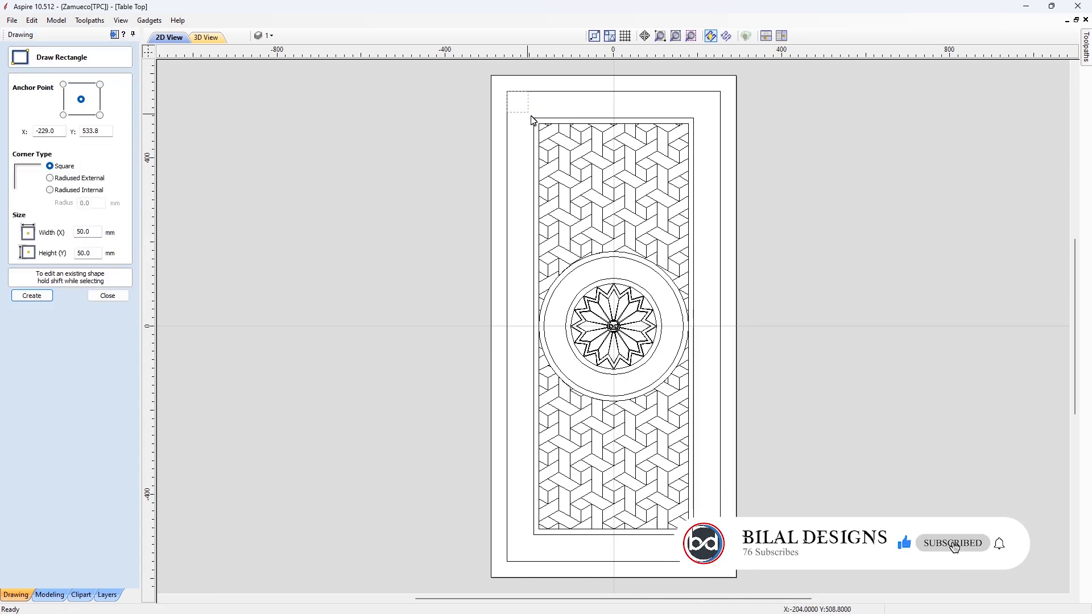
key(Escape)
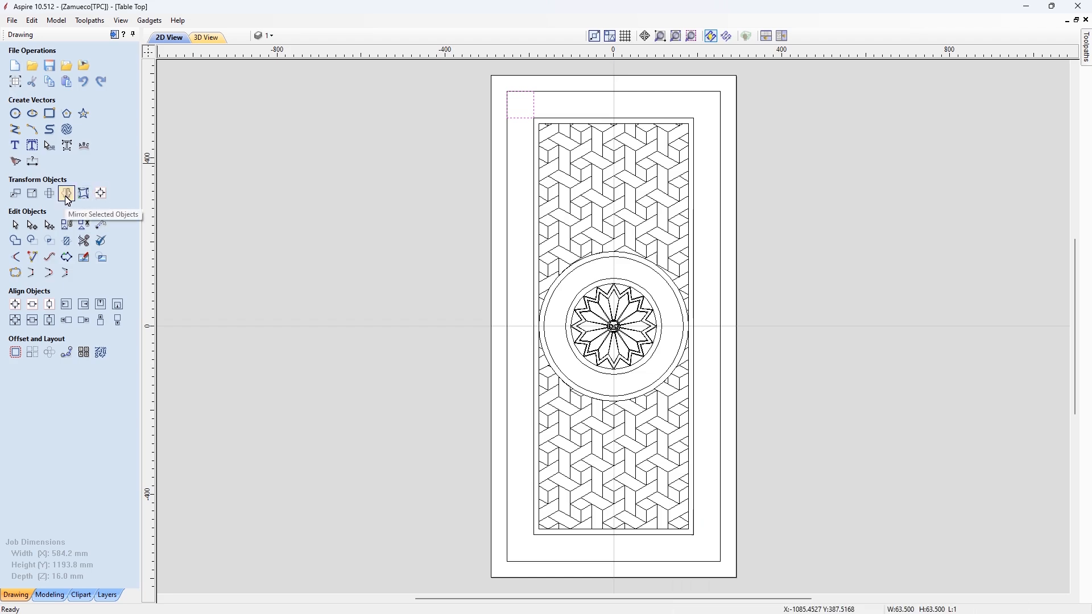
- Offset the corner square inwards by 15 mm, keeping the original
click(14, 353)
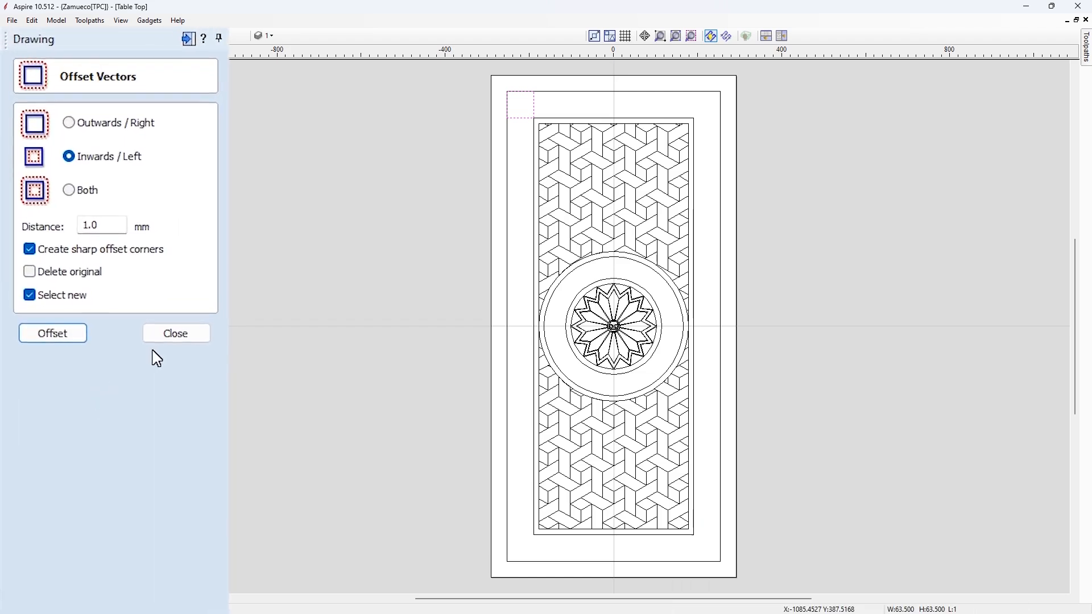
drag(115, 230, 41, 233)
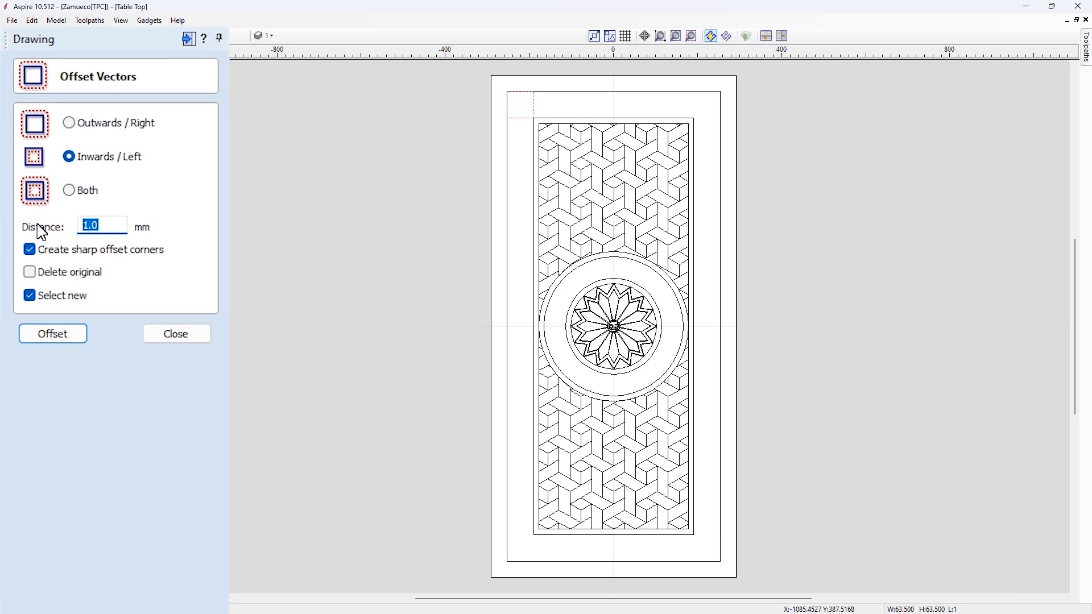
click(66, 333)
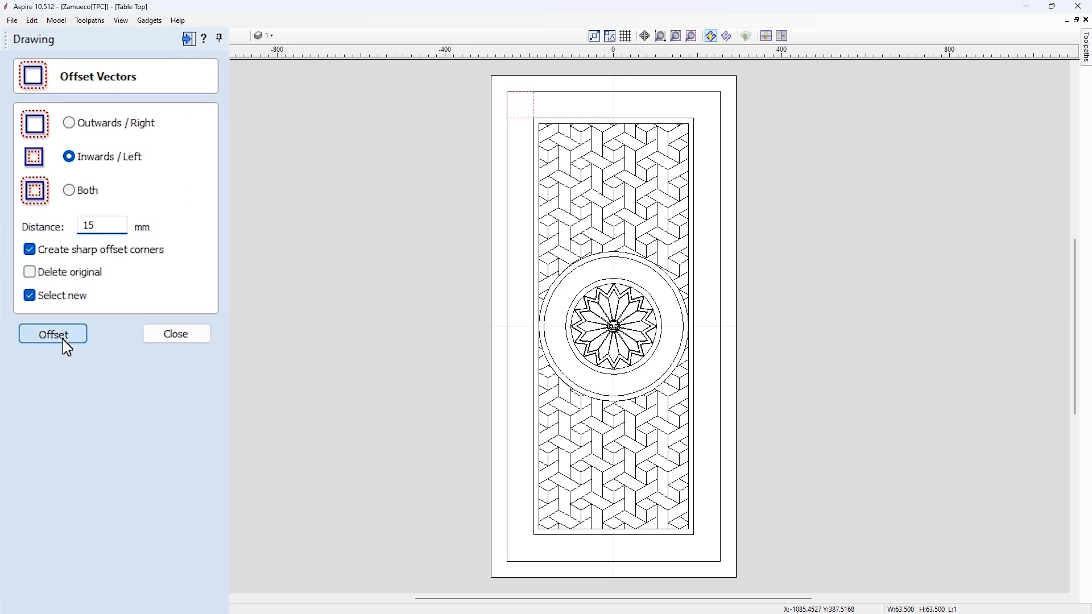
click(175, 333)
- Mirror copies of both corner squares horizontally and vertically about the job center into the other three border corners
drag(458, 65, 551, 125)
click(81, 199)
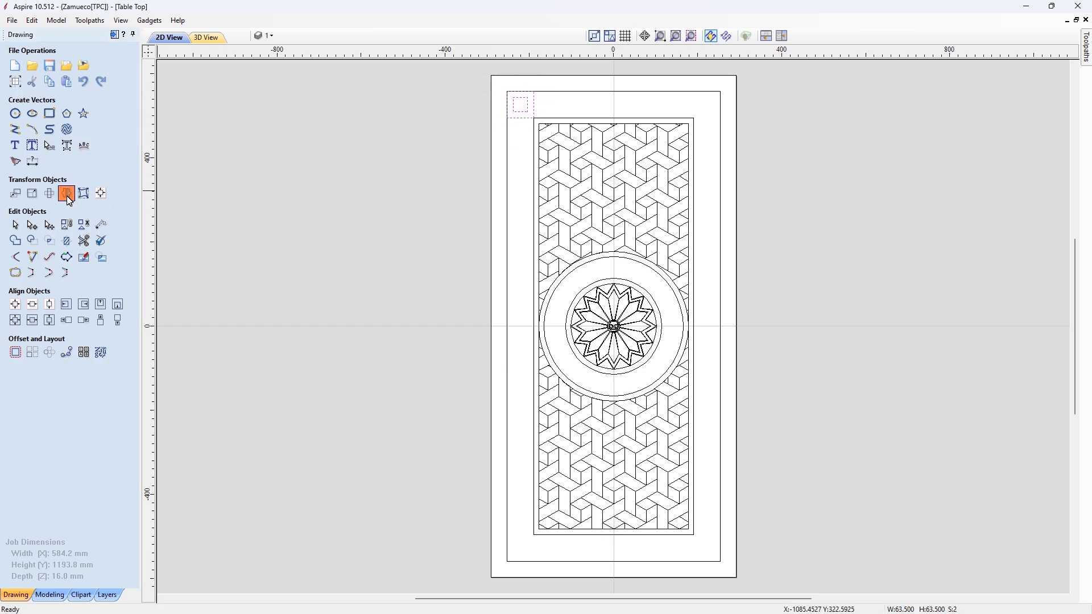
click(128, 286)
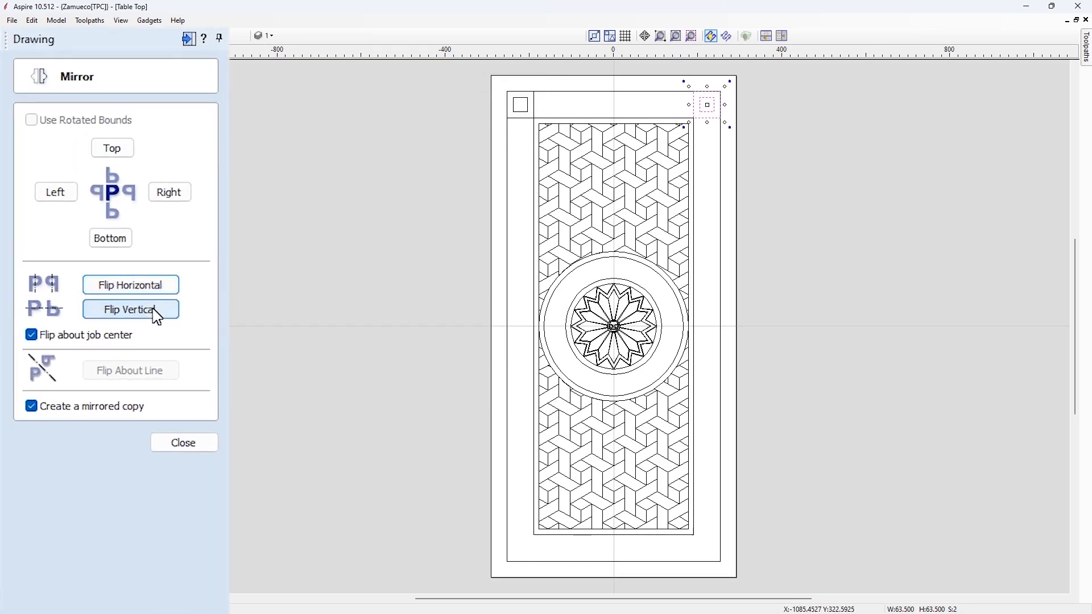
click(153, 311)
click(157, 293)
click(183, 443)
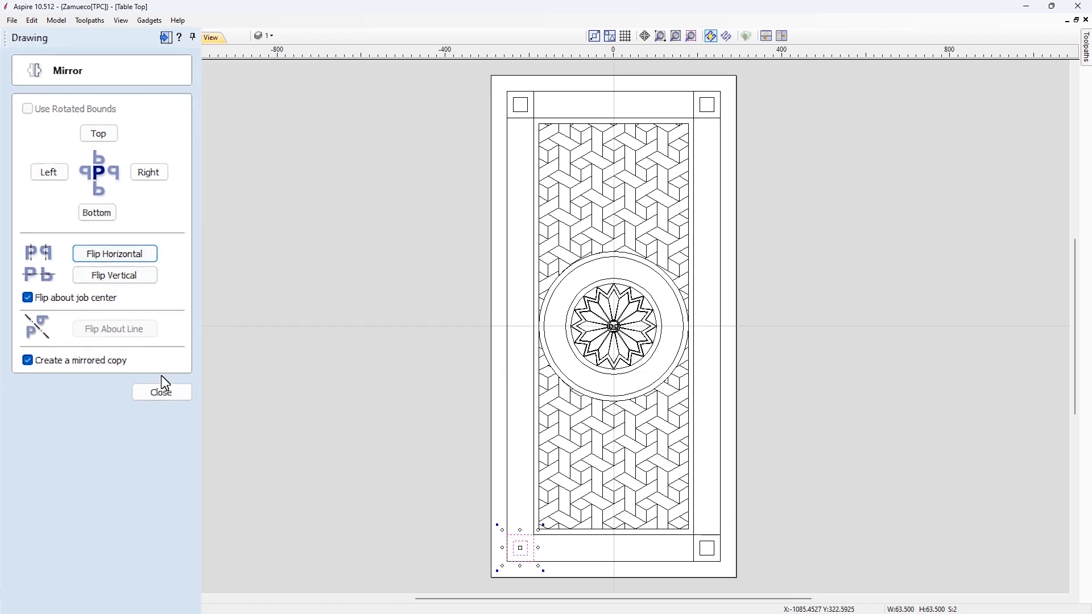
- Offset the inner frame rectangle outwards by 15 mm with sharp corners, keeping the original
click(557, 535)
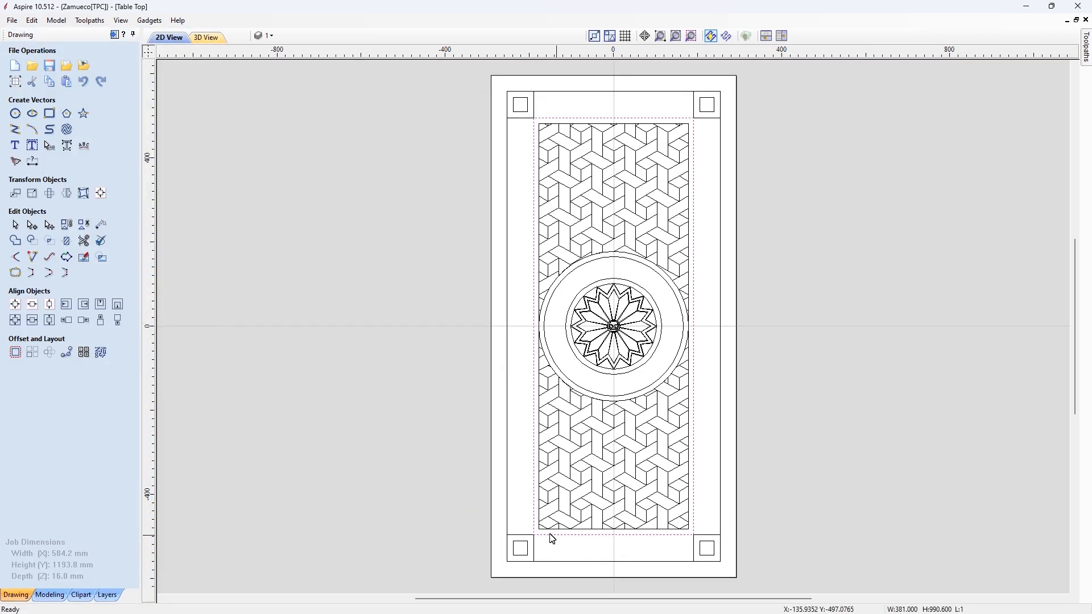
click(15, 354)
double_click(82, 227)
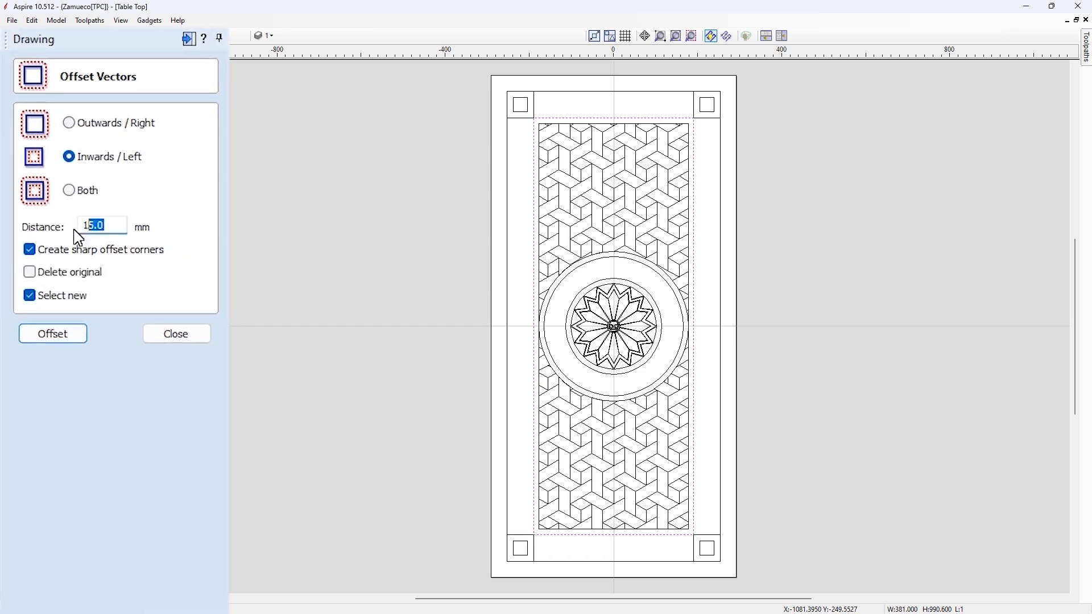
click(106, 124)
click(74, 336)
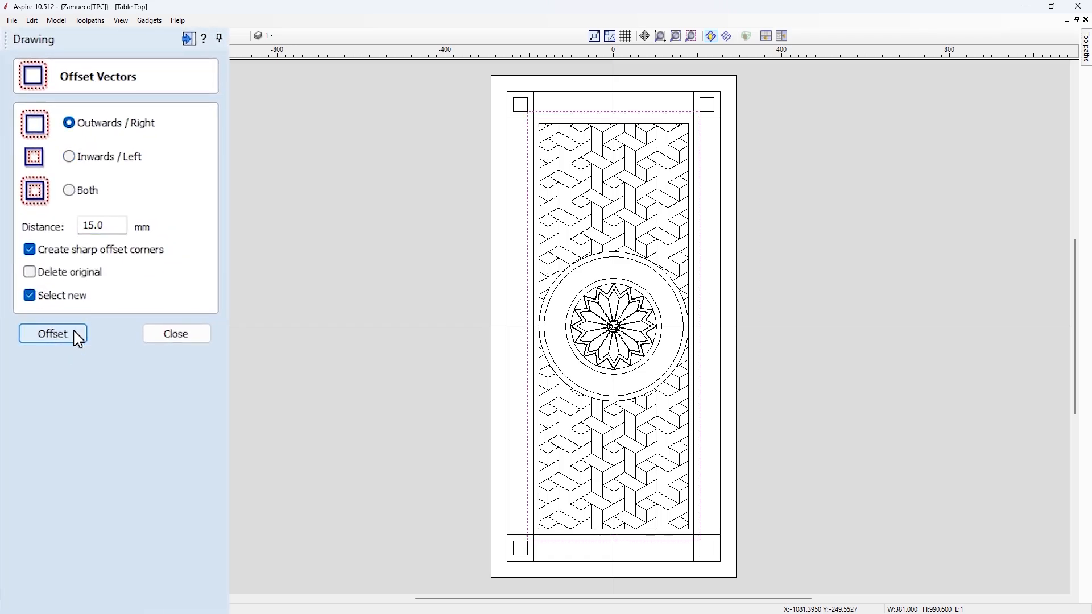
click(107, 214)
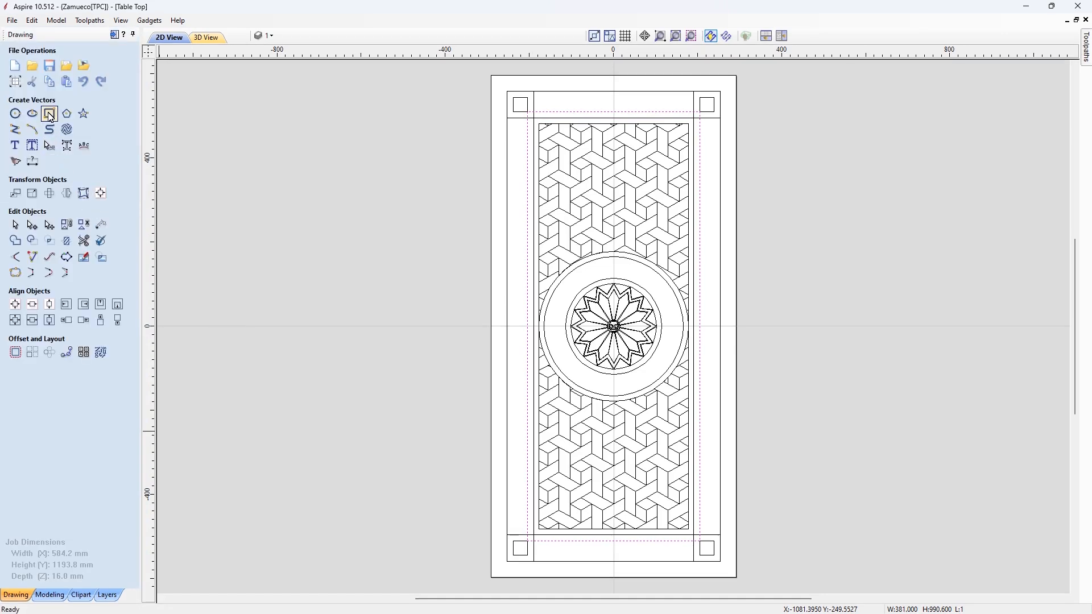
- Draw a 48.5 × 36 mm rectangle above the lower-left corner square, between the outer frame edge and the offset line
click(49, 113)
scroll(534, 545, up, 5)
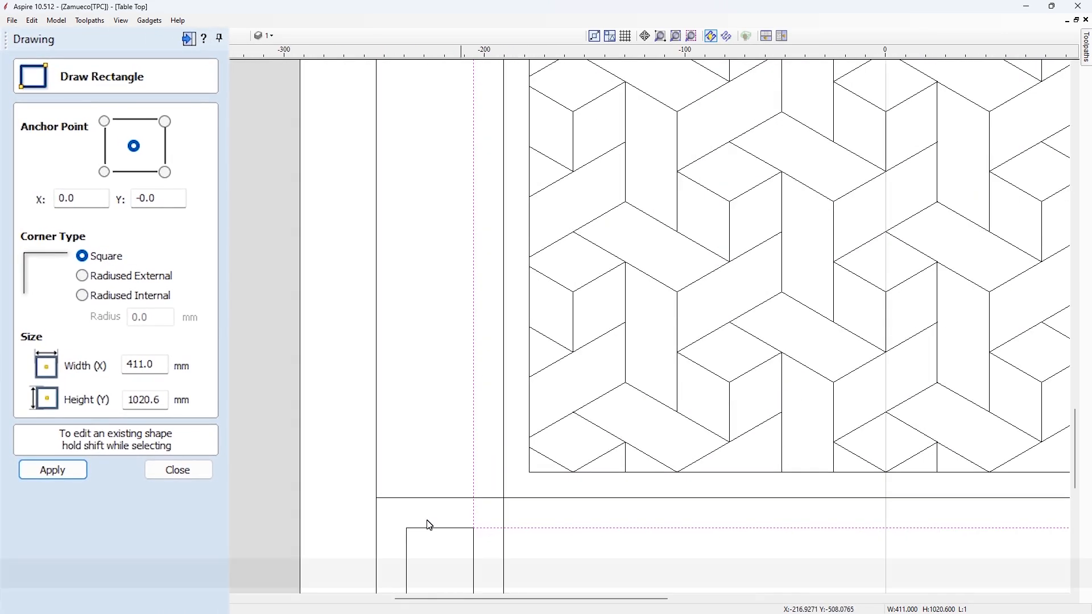
scroll(429, 525, up, 1)
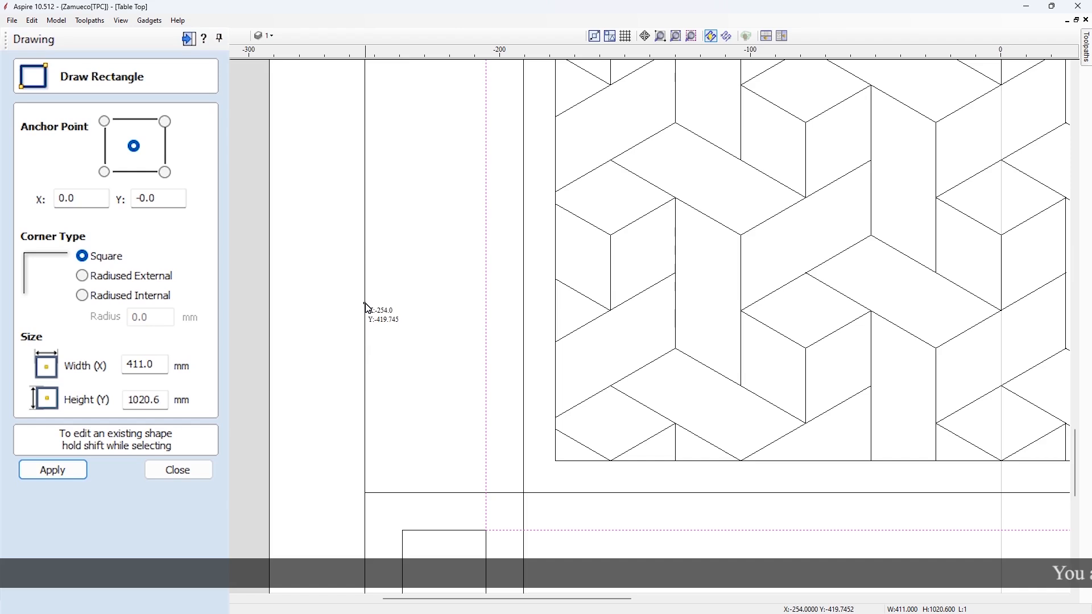
drag(365, 303, 486, 442)
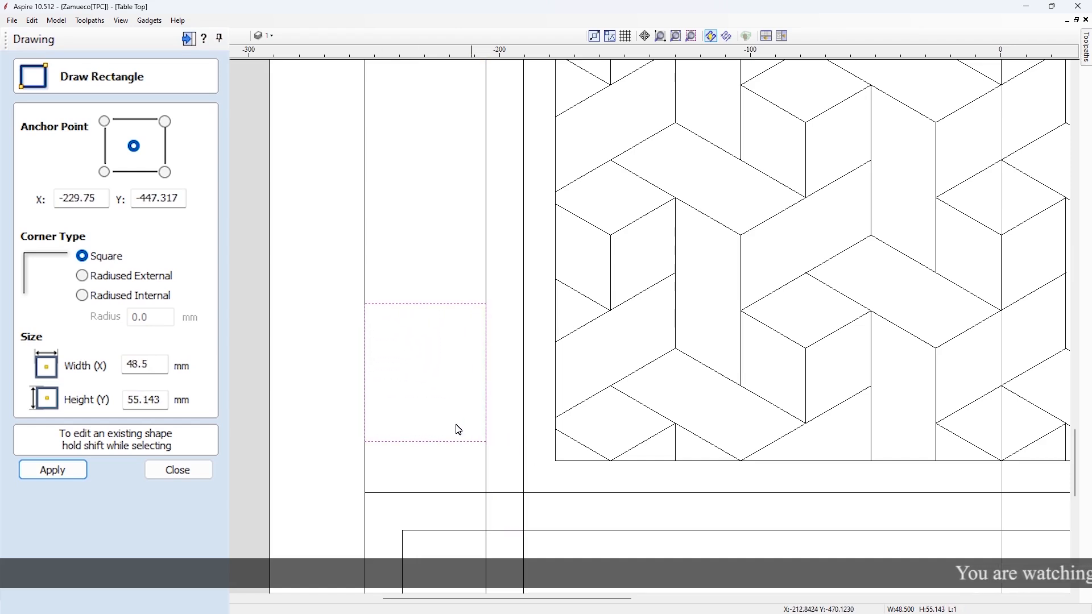
double_click(156, 406)
text(3)
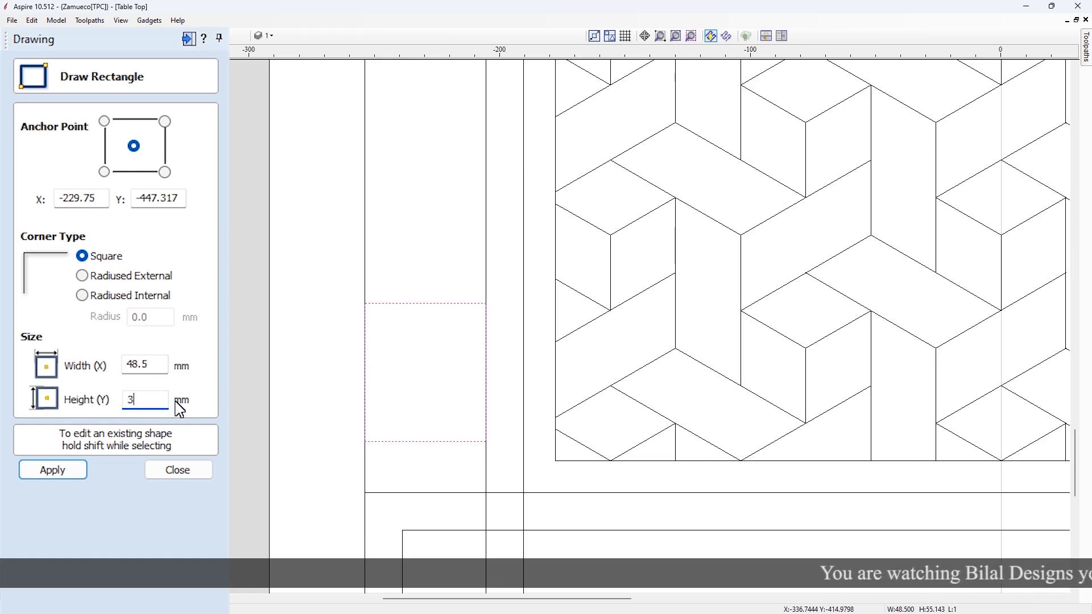
text(6)
click(74, 469)
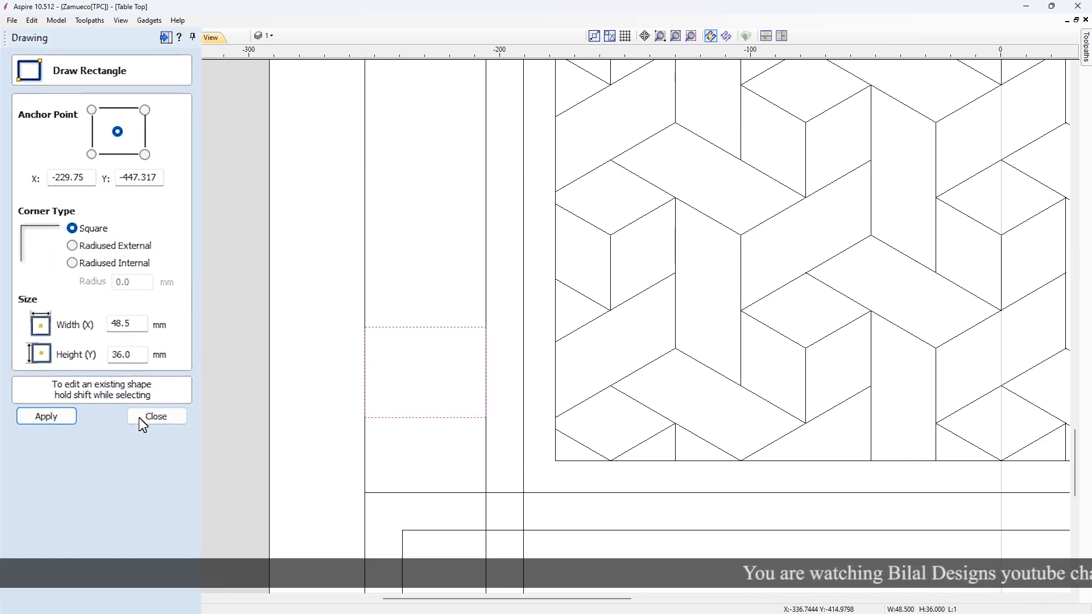
click(112, 306)
- Delete the left side of the 48.5 × 36 mm rectangle to leave an open shape
key(n)
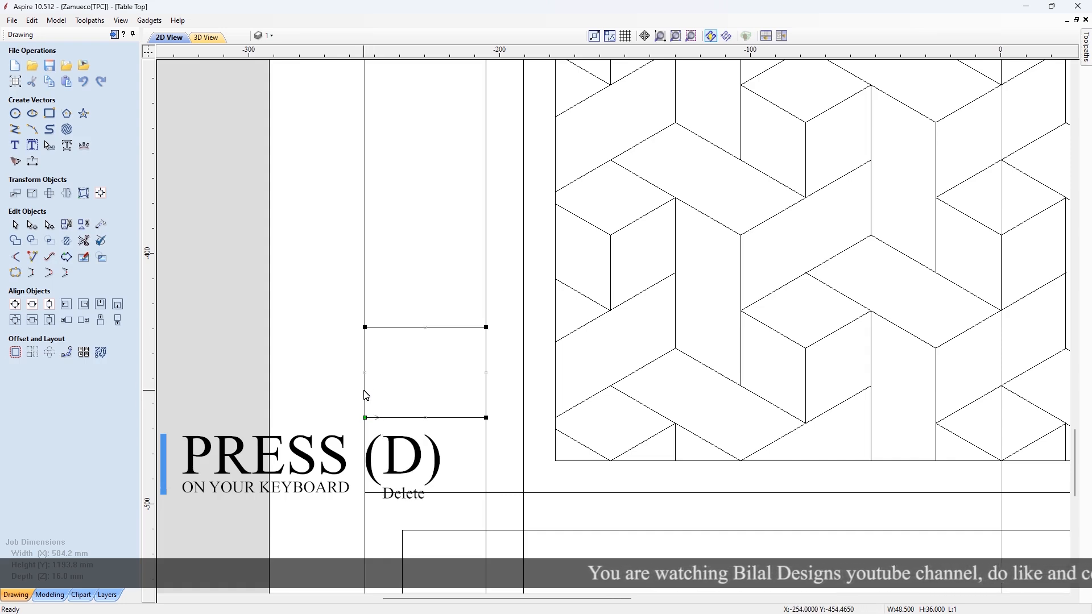
key(d)
click(397, 382)
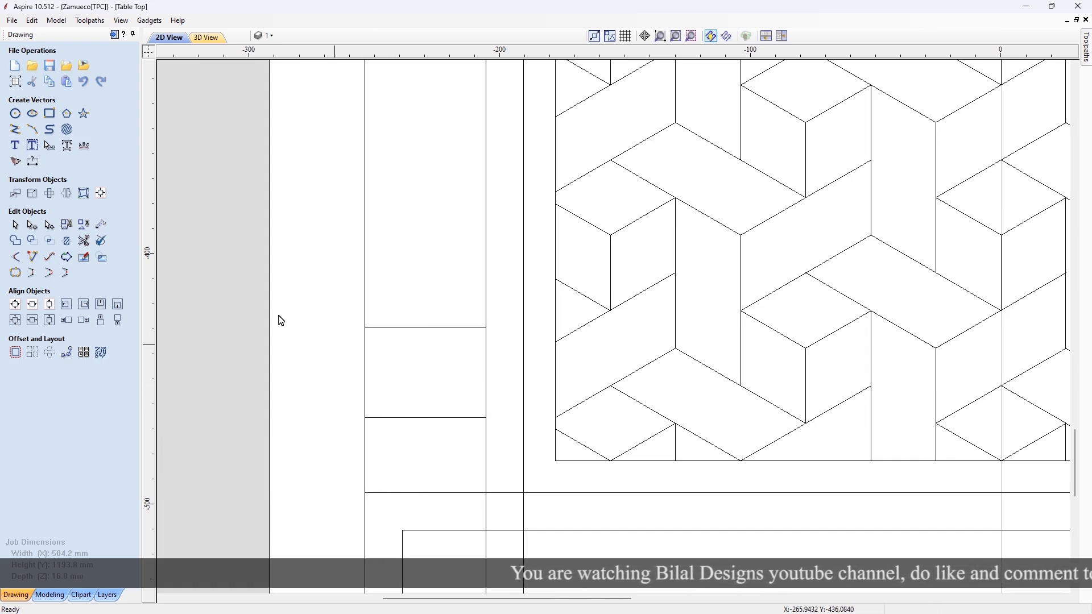
- Draw a vertical line from the lower-left corner square's top midpoint at X -222.25 up past the open rectangle
click(20, 136)
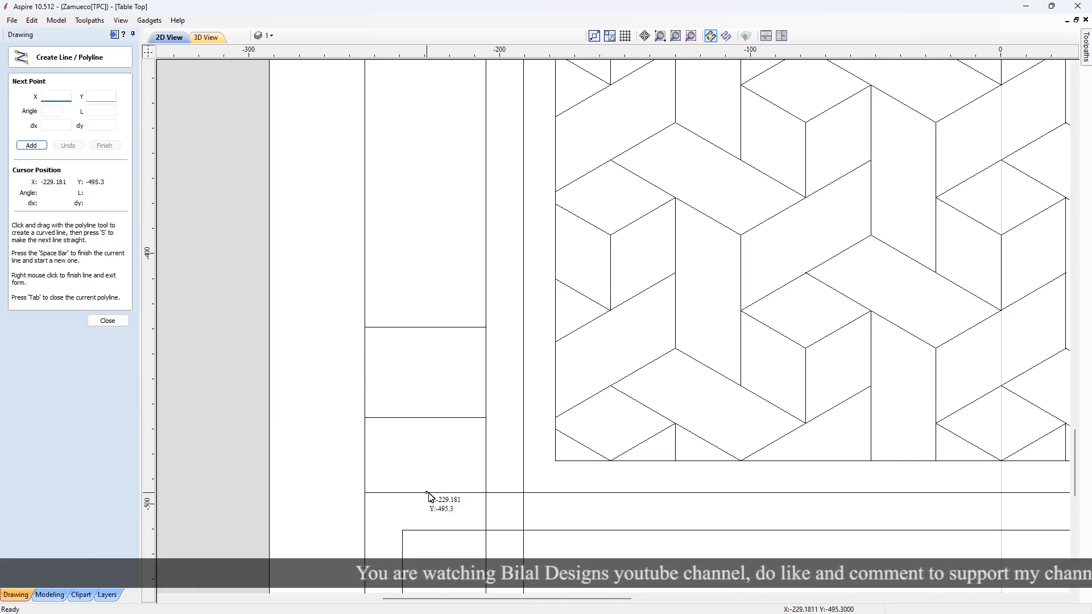
click(444, 493)
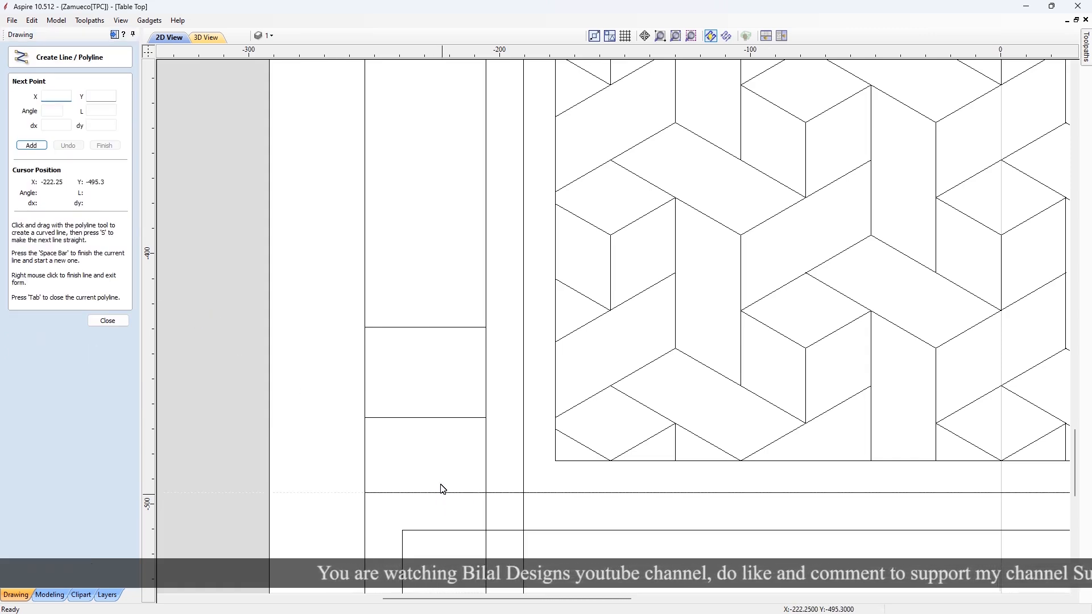
click(444, 277)
right_click(414, 341)
- Trim the open rectangle's top edge back to the vertical line and delete that line
key(n)
click(381, 337)
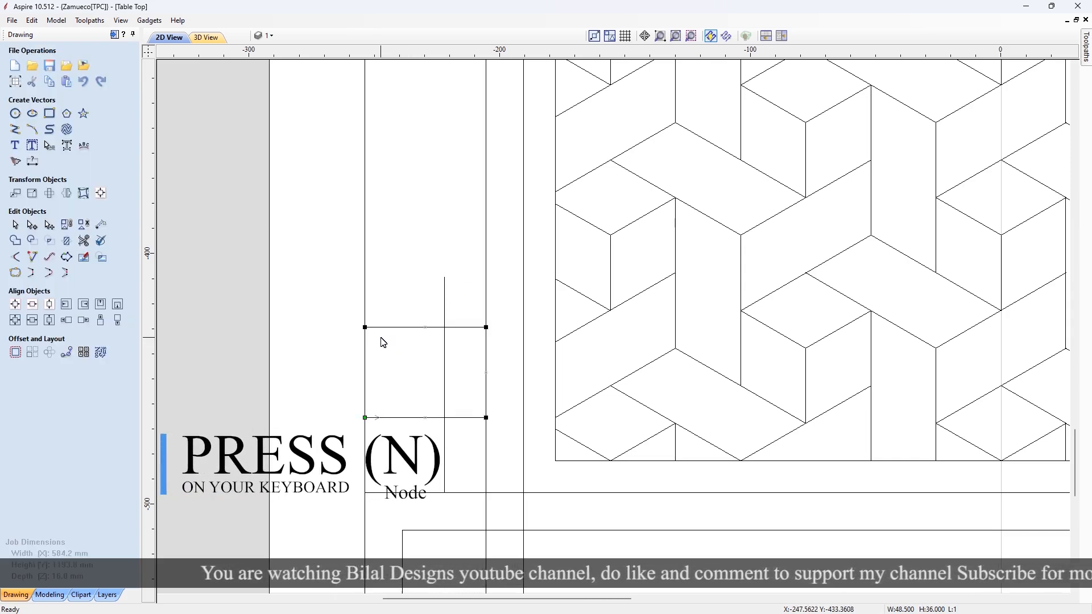
key(t)
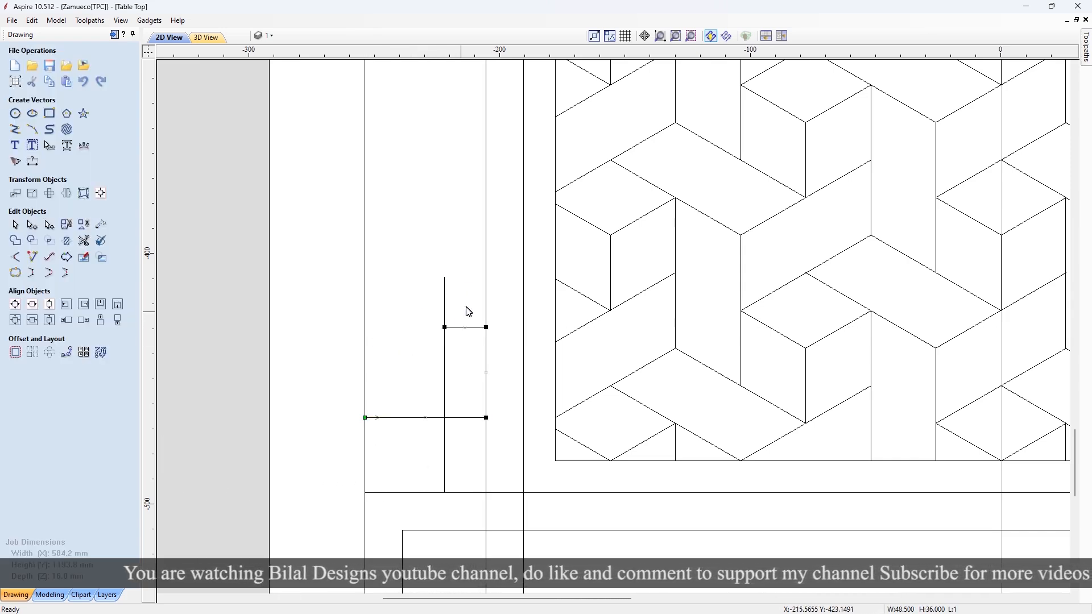
click(436, 315)
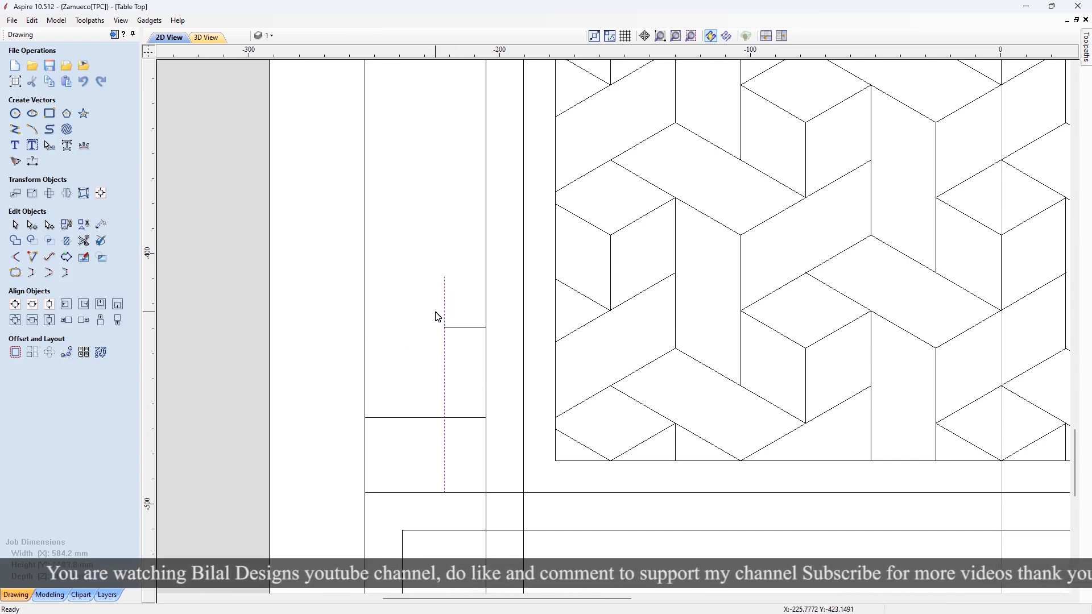
- Create a 15 mm square and snap it into the lower-right corner of the open hook shape
click(50, 114)
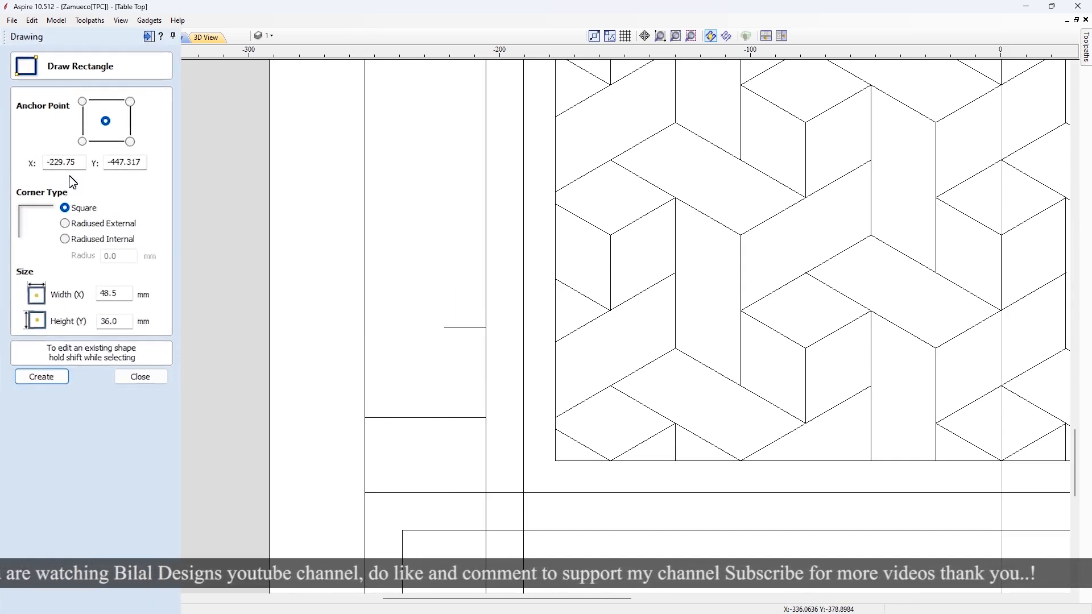
drag(157, 371, 121, 373)
text(15)
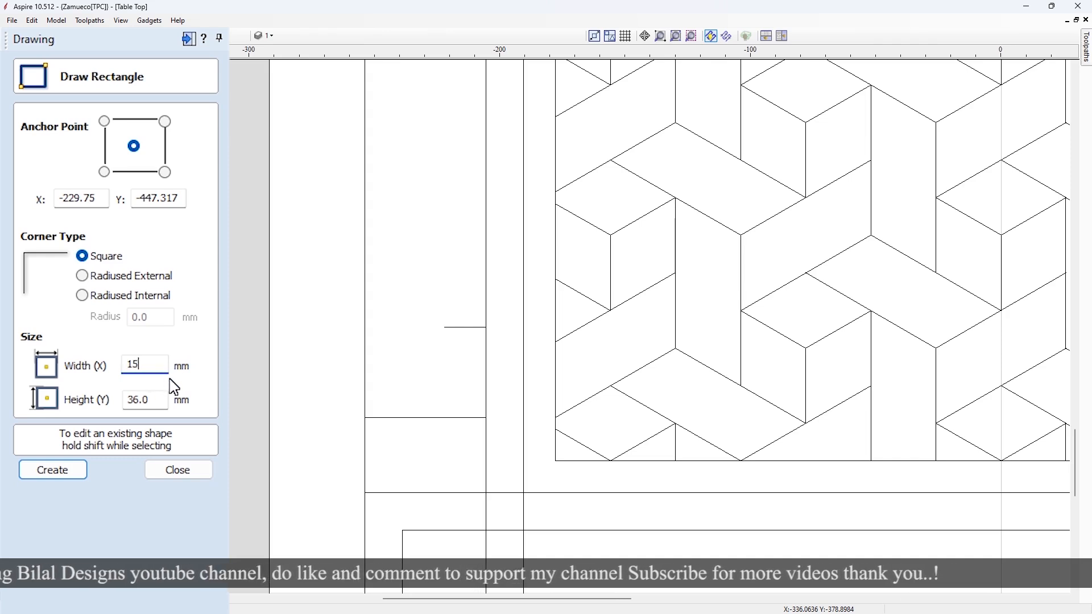
key(Tab)
text(15)
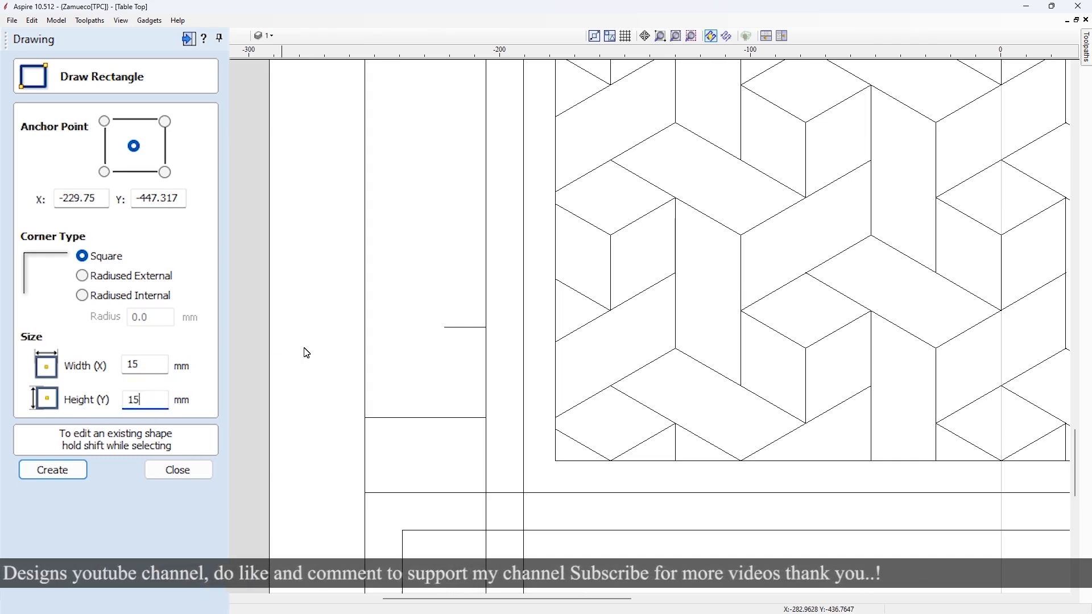
click(404, 378)
key(Escape)
click(420, 400)
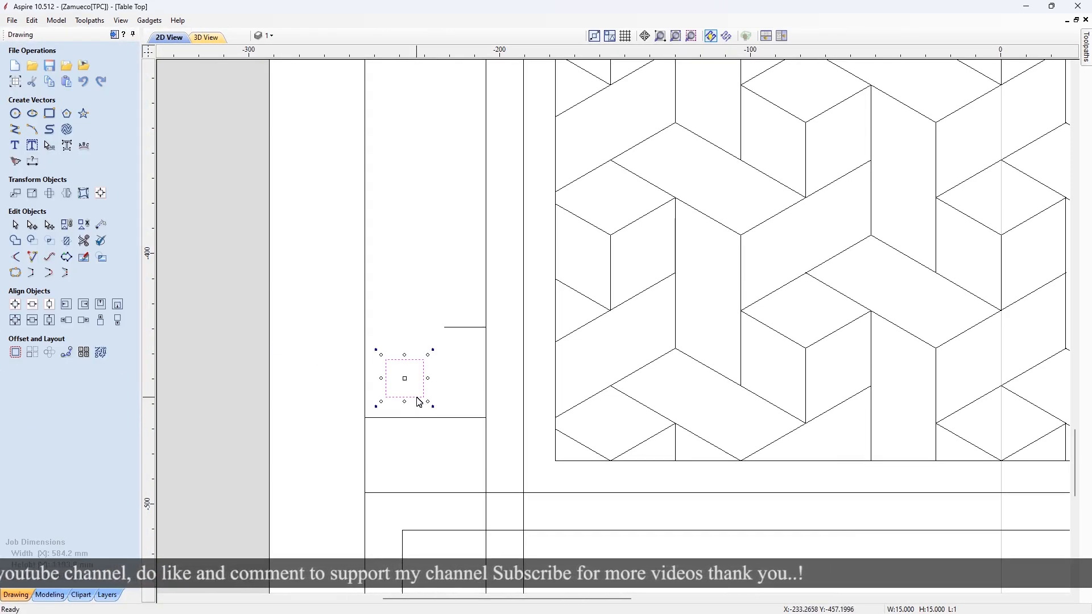
drag(422, 400, 484, 422)
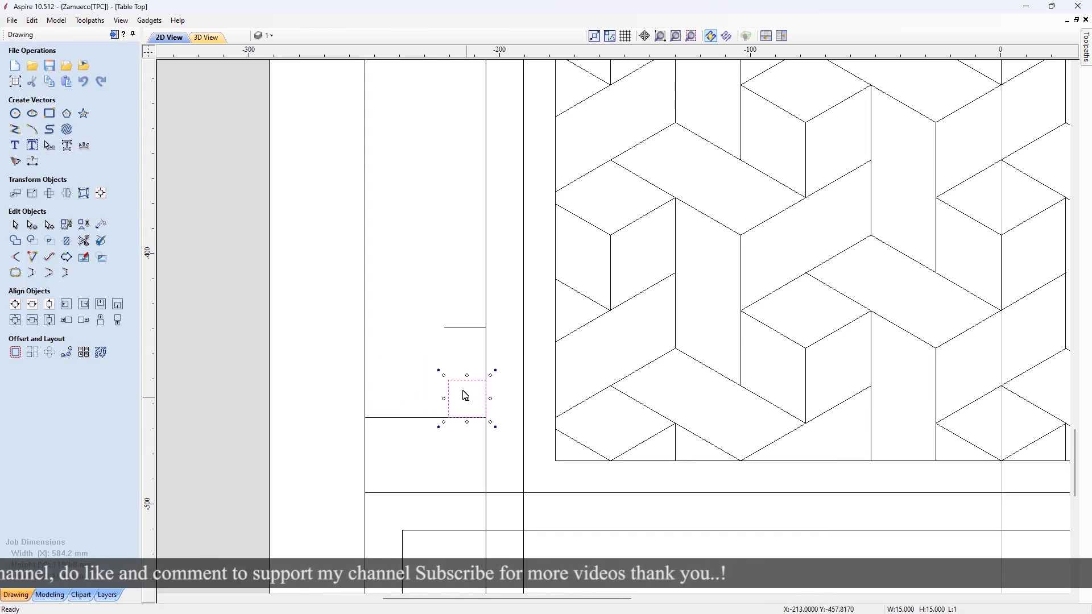
- Paste a copy of the hook shape, move it slightly up, and flip it horizontally and vertically
click(461, 327)
right_click(444, 349)
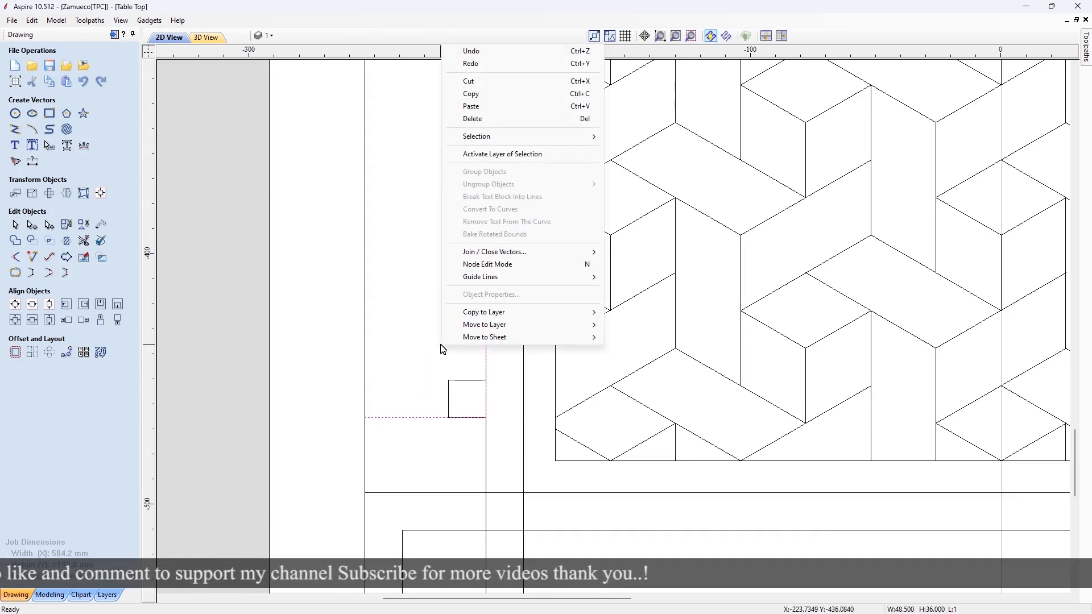
click(469, 94)
right_click(422, 132)
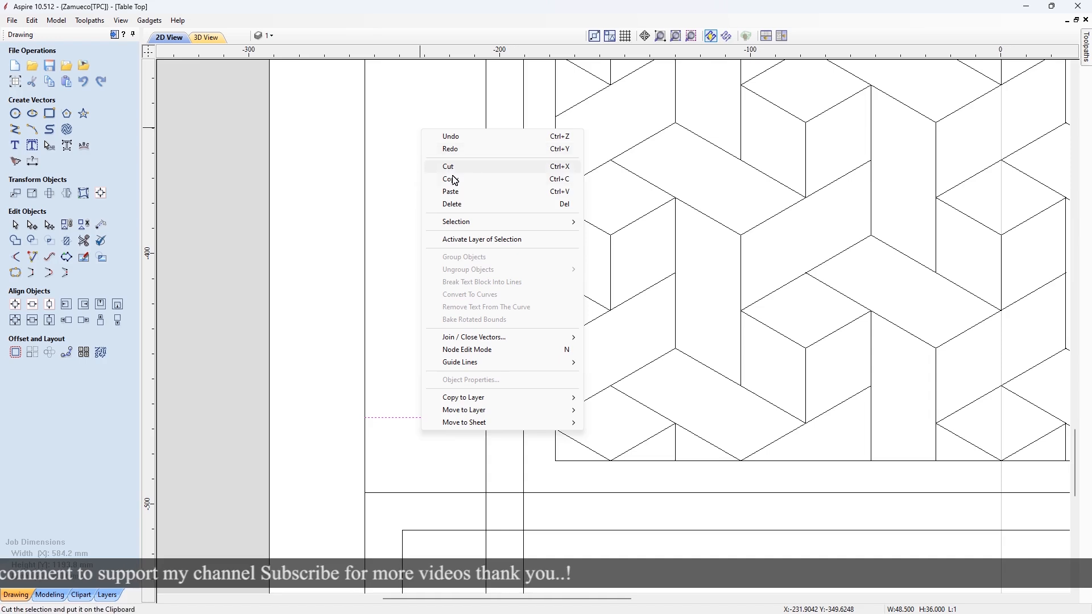
click(455, 197)
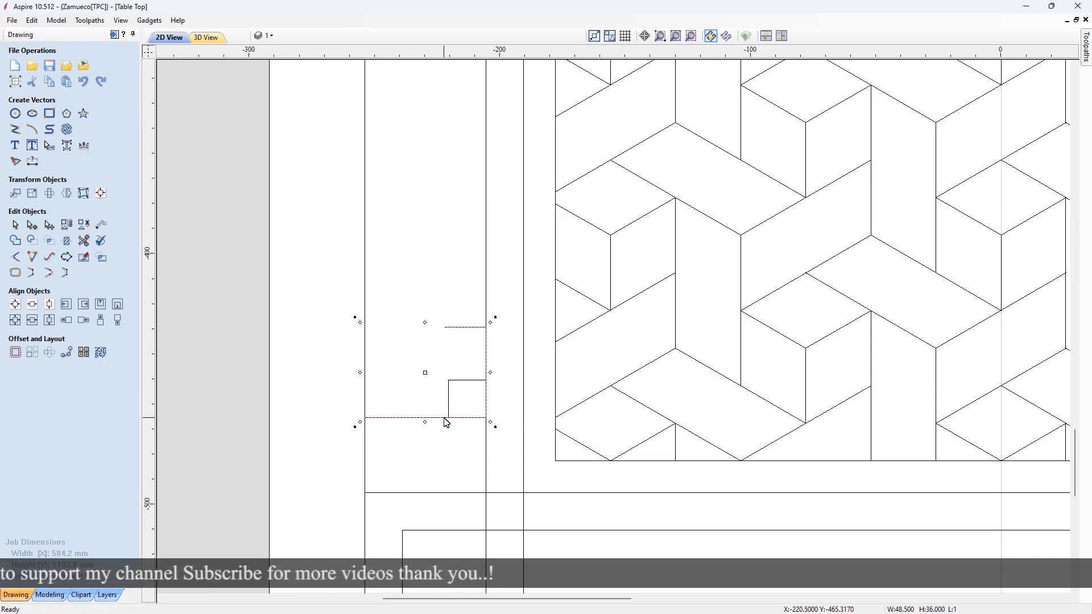
drag(447, 424, 440, 392)
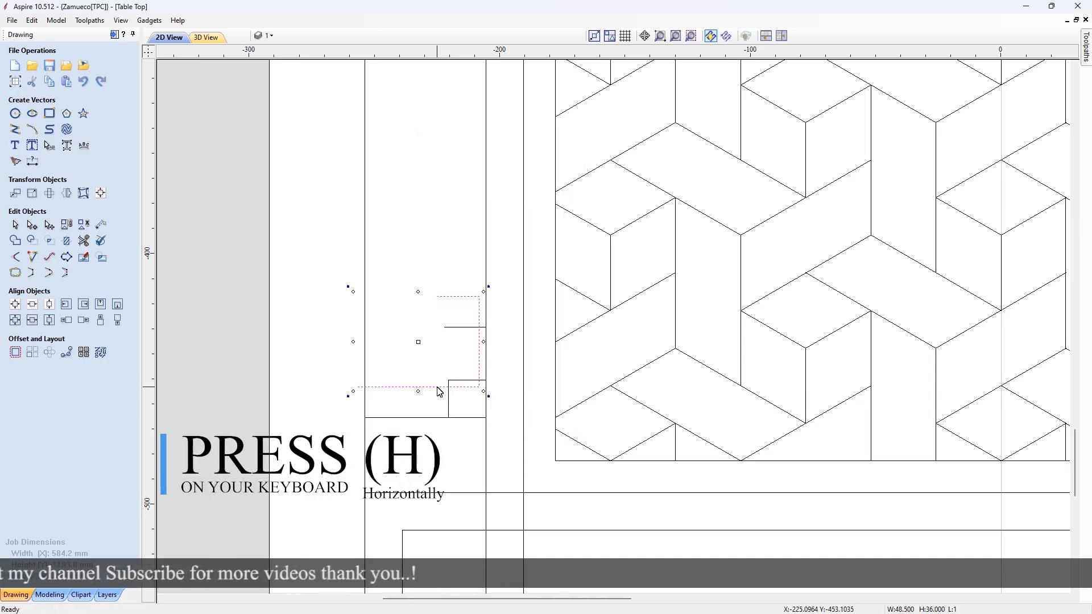
key(h)
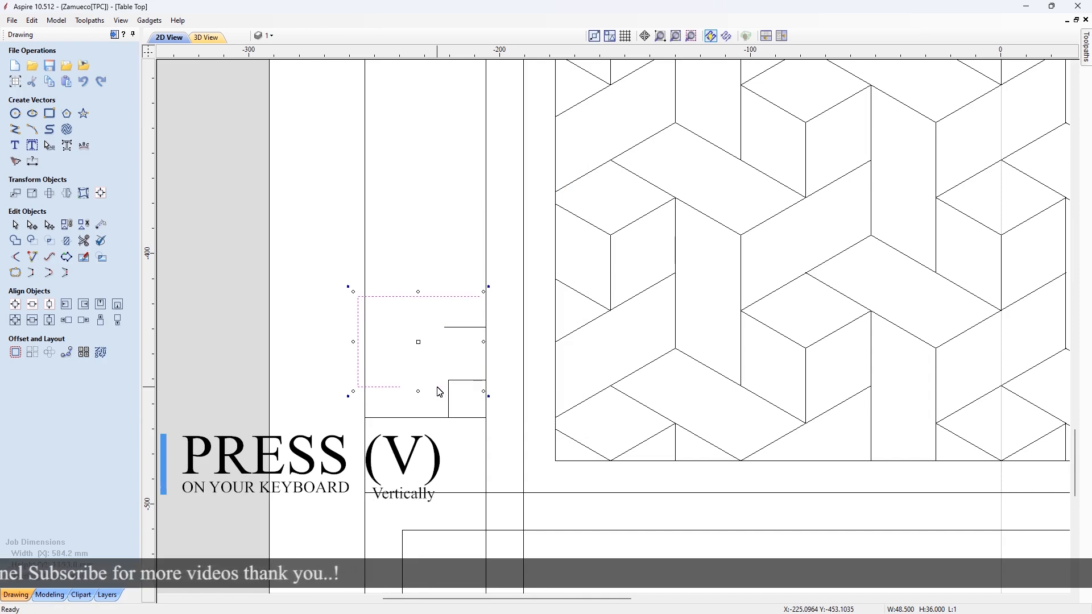
- Align the flipped hook against the inner frame rectangle's left edge, with its lower edge resting on top of the 15 mm square
shift+click(518, 262)
click(67, 322)
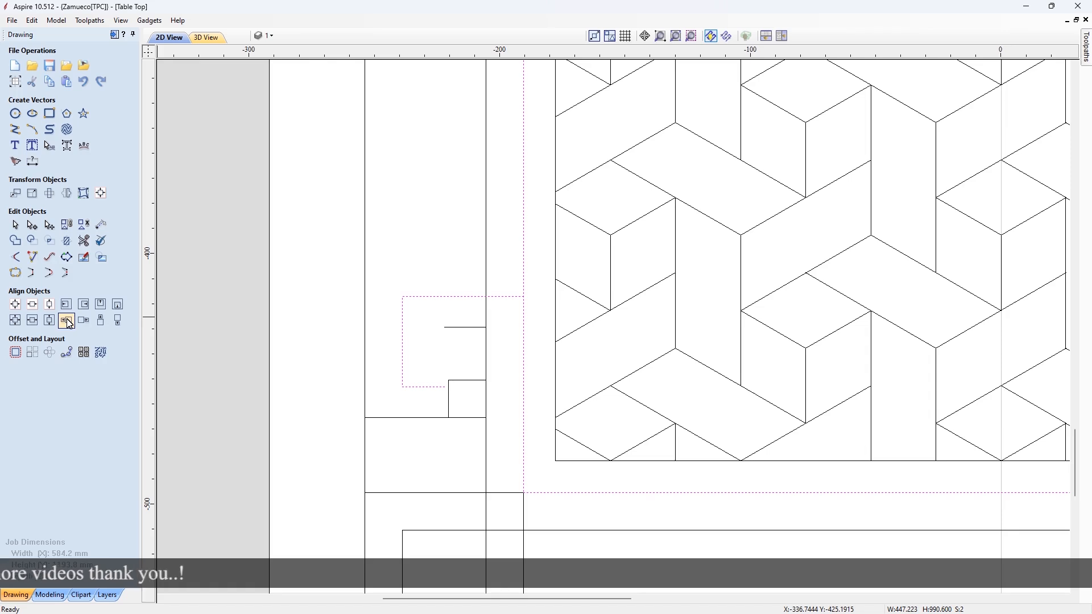
click(423, 346)
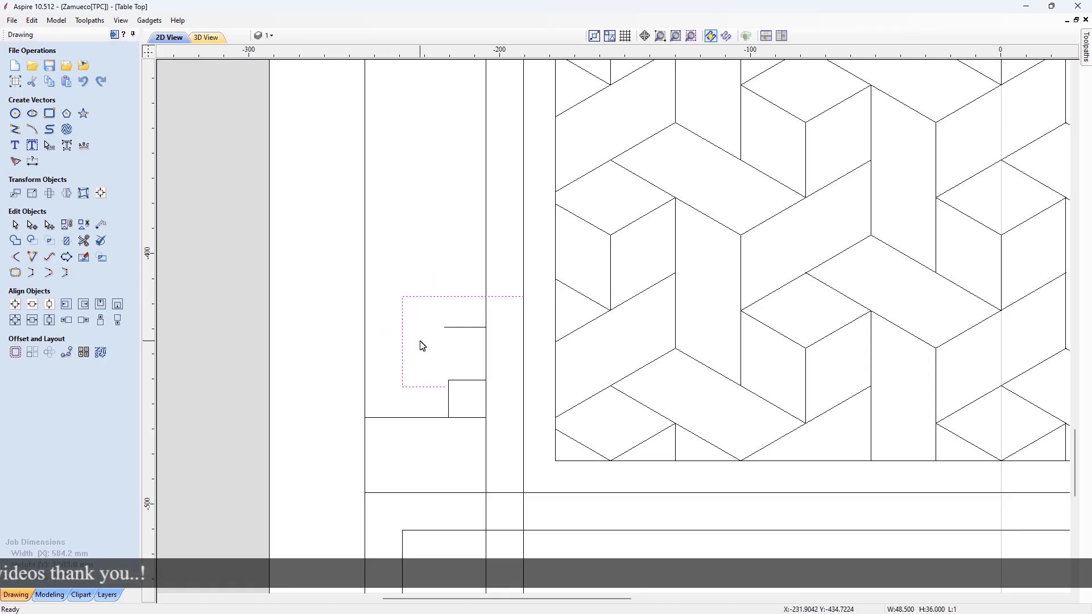
shift+click(471, 381)
click(103, 323)
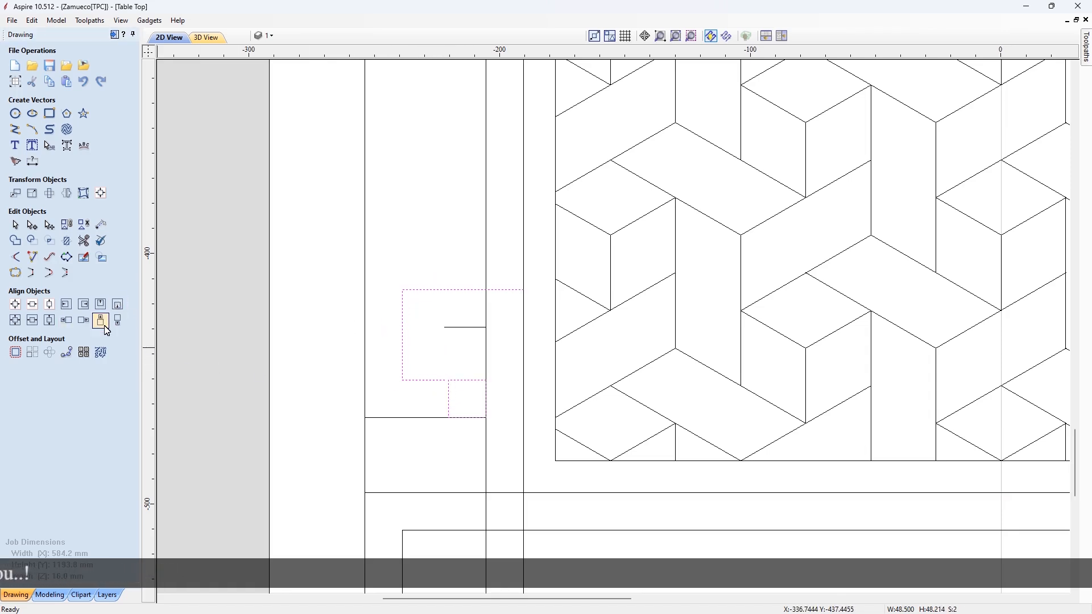
click(453, 373)
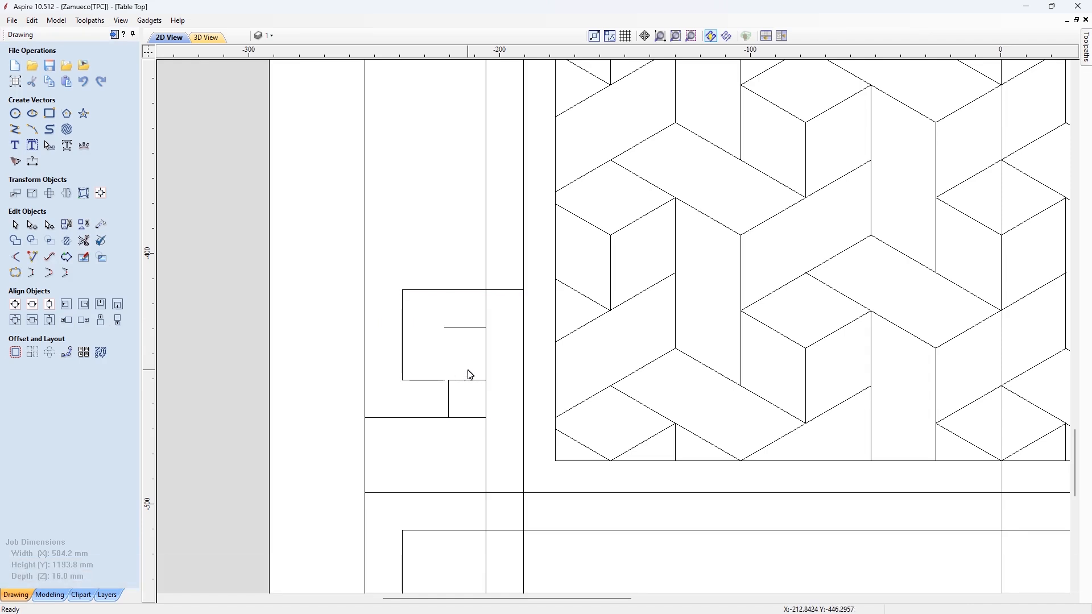
- Delete the 15 mm spacer square and the outward offset rectangle
click(471, 379)
key(Delete)
click(486, 320)
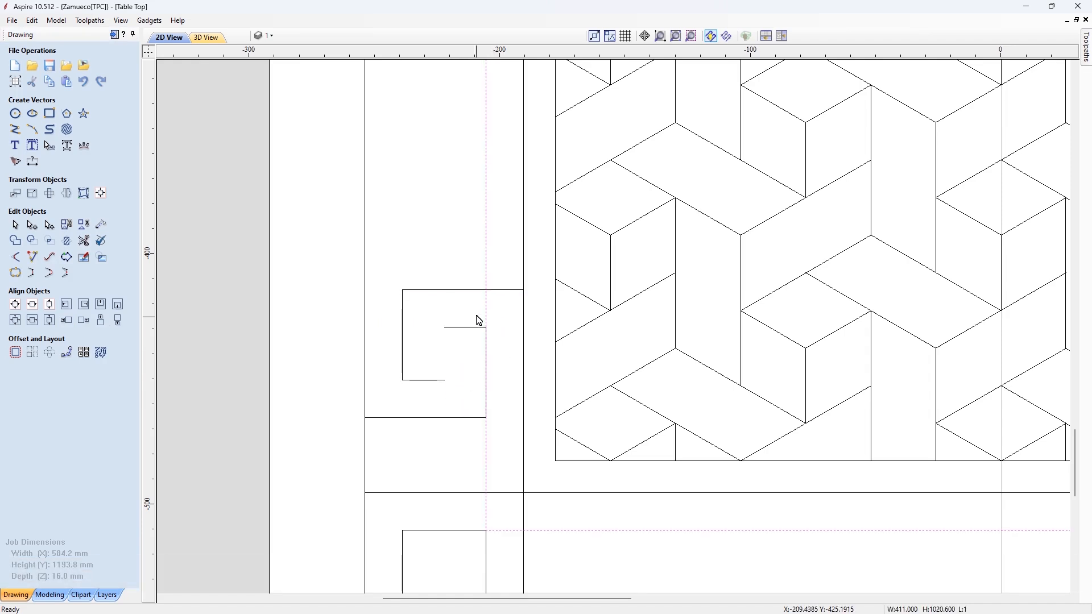
key(Delete)
- Select both hook shapes and join their inner ends with a straight line into one continuous key motif
drag(475, 266, 446, 352)
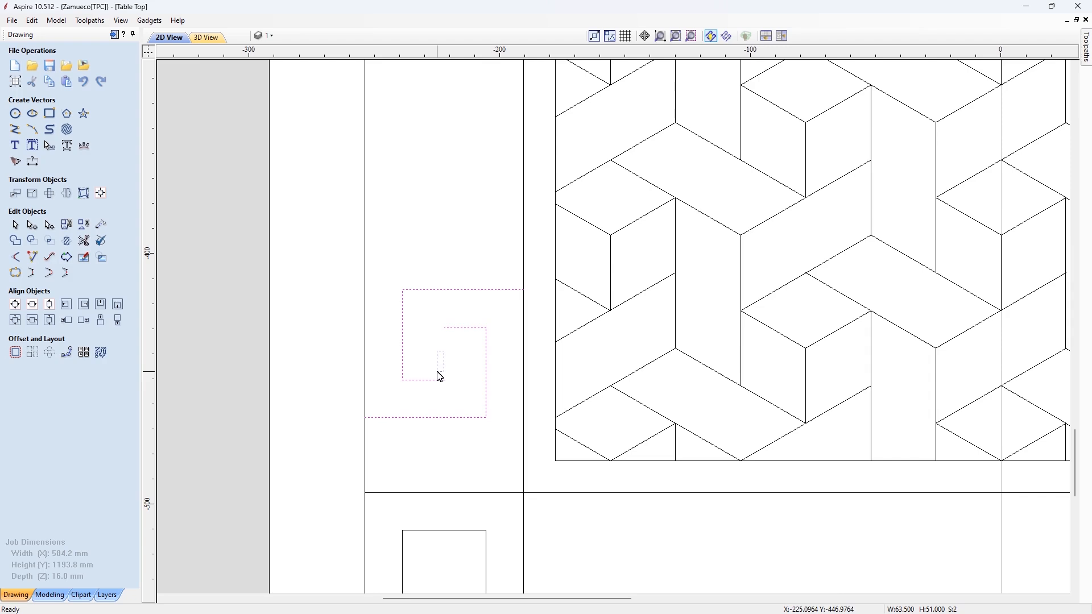
click(443, 353)
drag(478, 264, 441, 341)
click(31, 276)
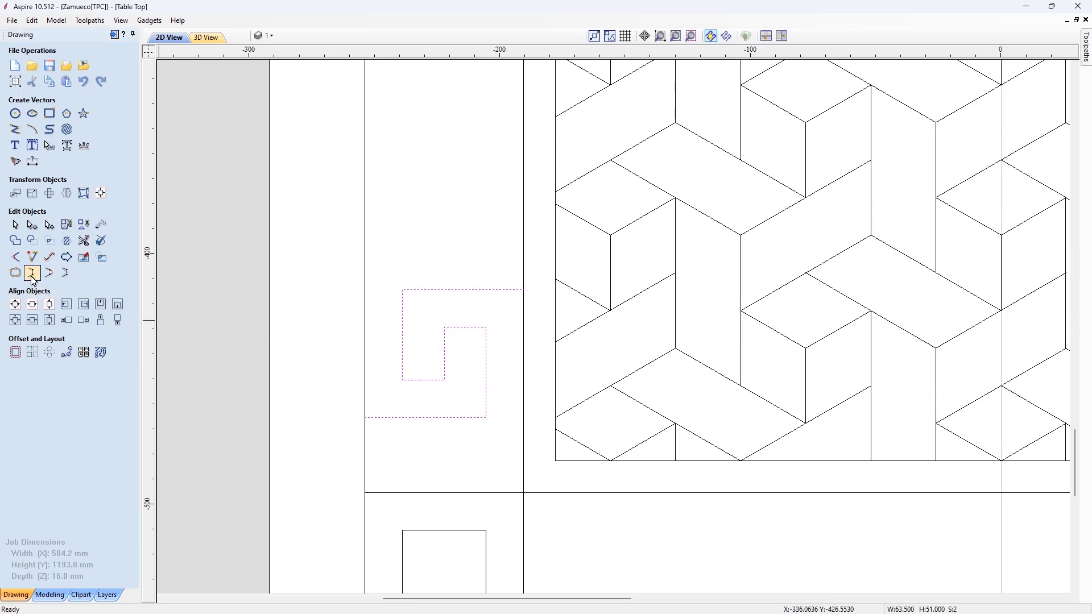
click(234, 313)
- Align the key motif directly on top of the lower-left corner square
drag(448, 391, 420, 439)
shift+drag(446, 480, 436, 501)
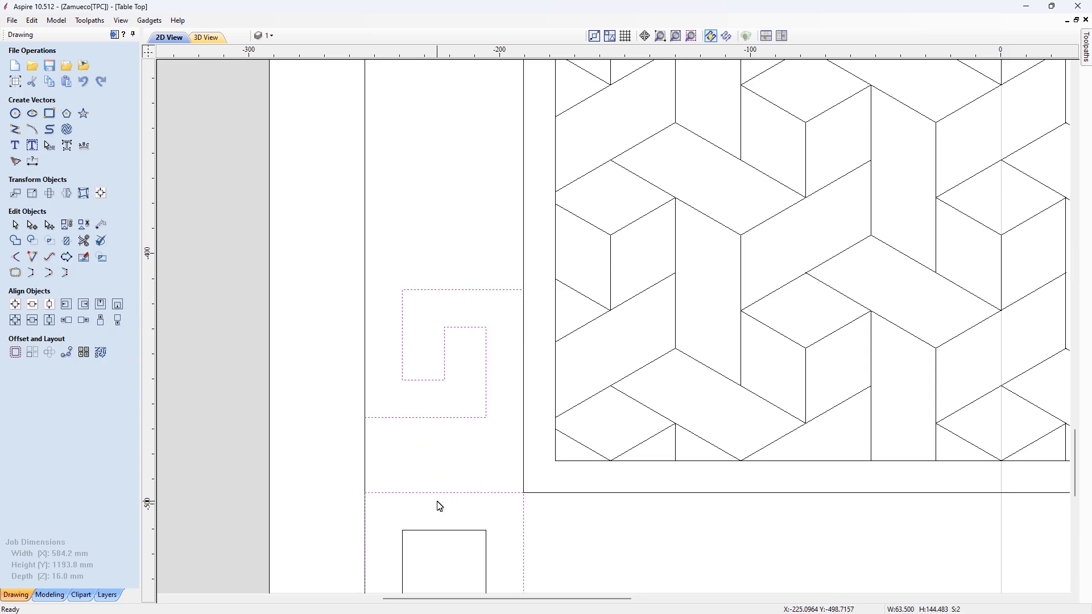
click(101, 323)
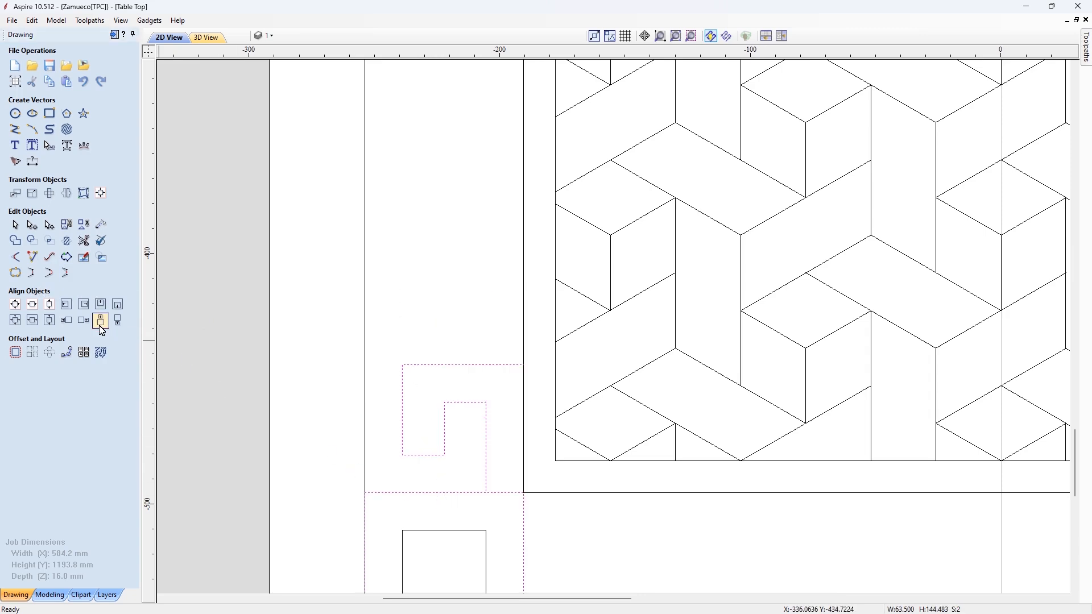
- Array-copy the lower-left key motif into 20 rows and 1 column with a 15 mm vertical gap, keeping the copies grouped
click(245, 346)
key(F6)
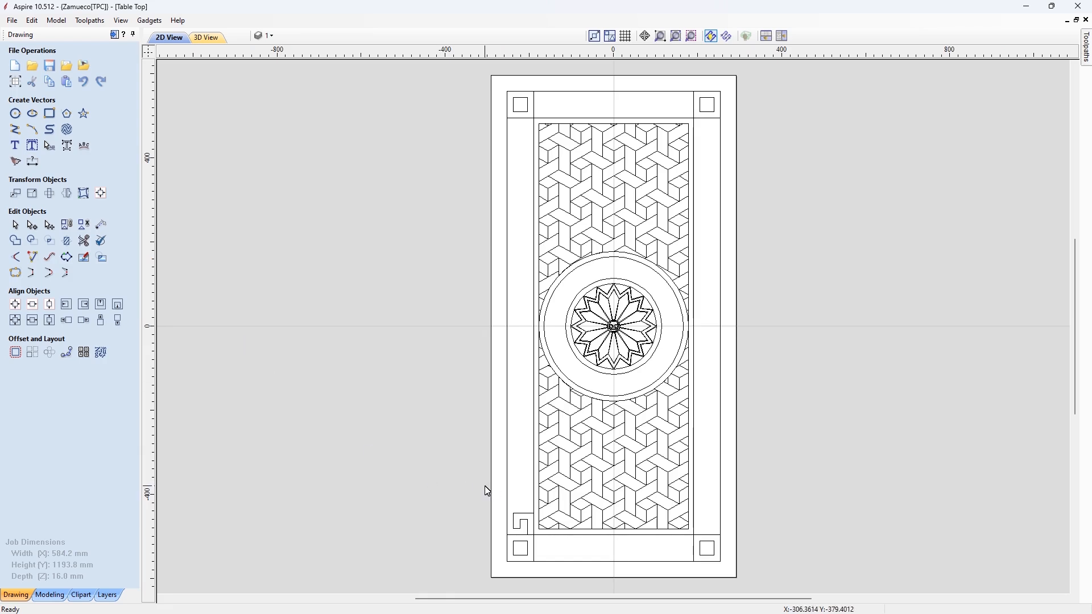
drag(487, 488, 542, 540)
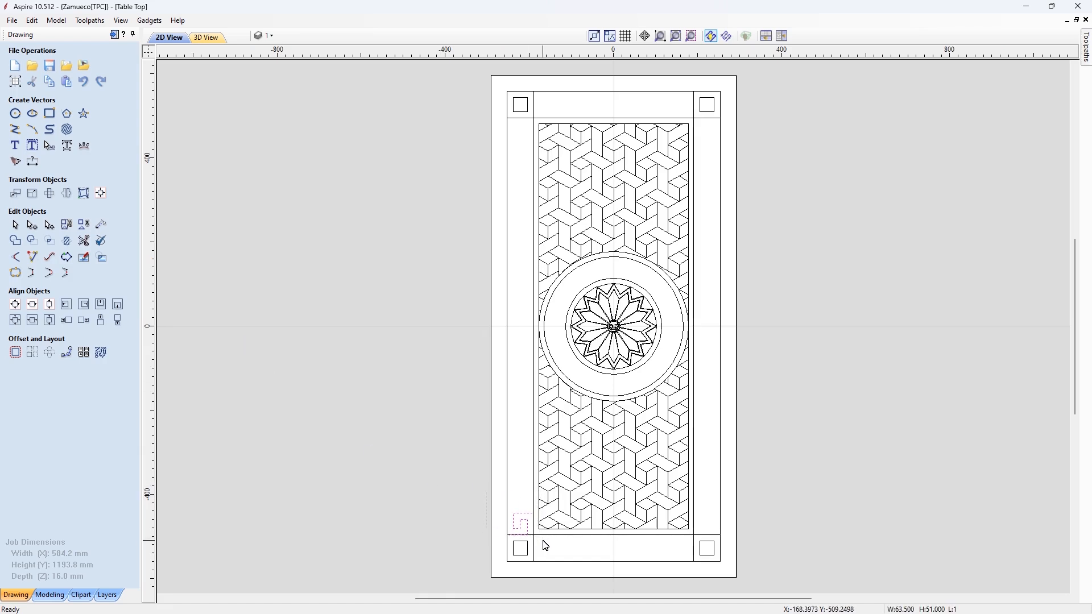
click(33, 352)
click(163, 181)
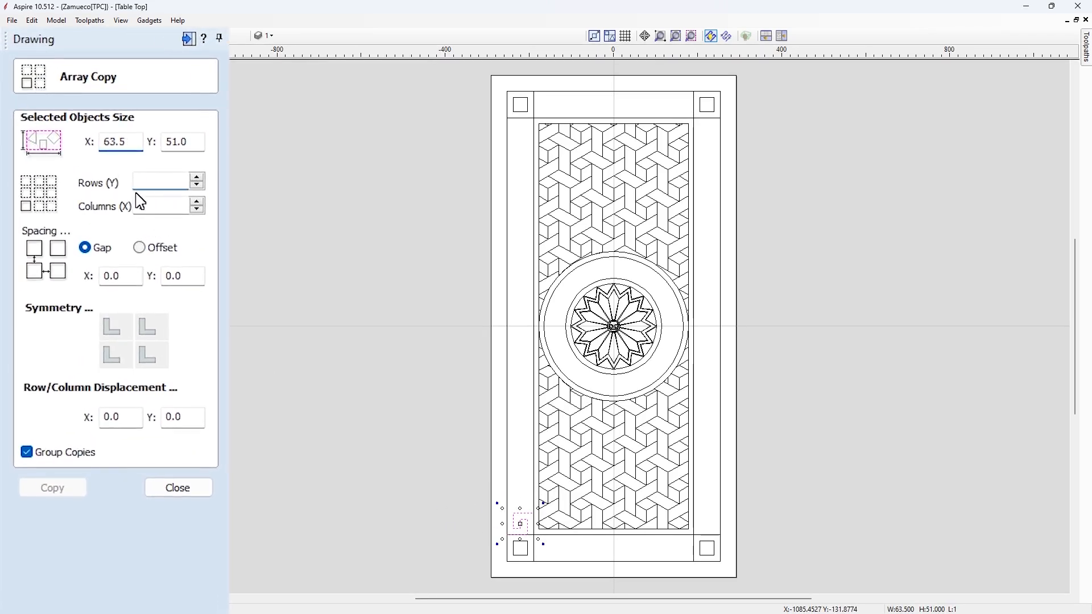
text(20)
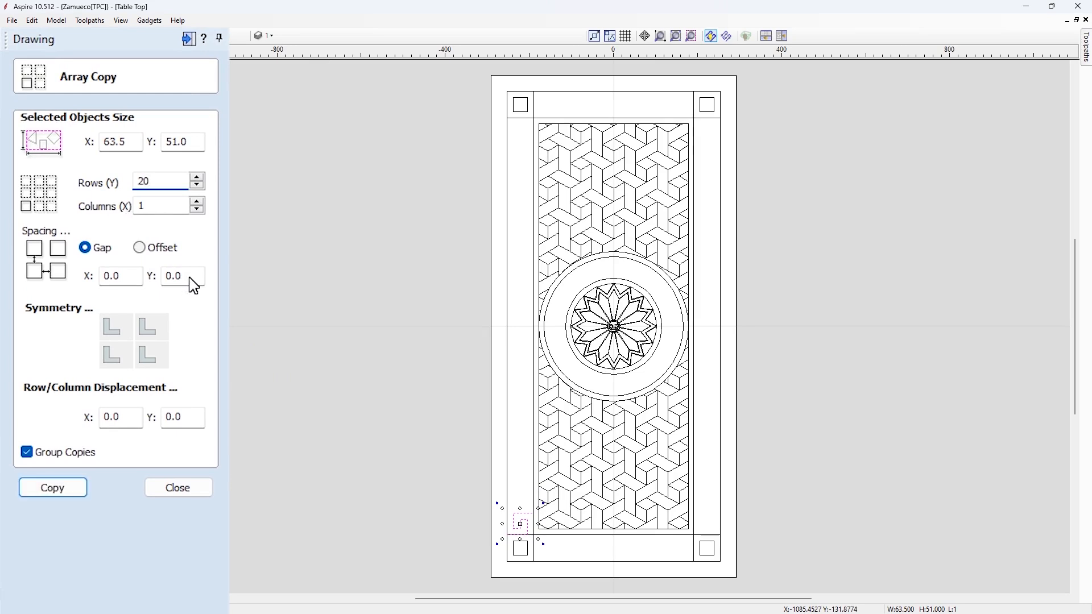
click(190, 277)
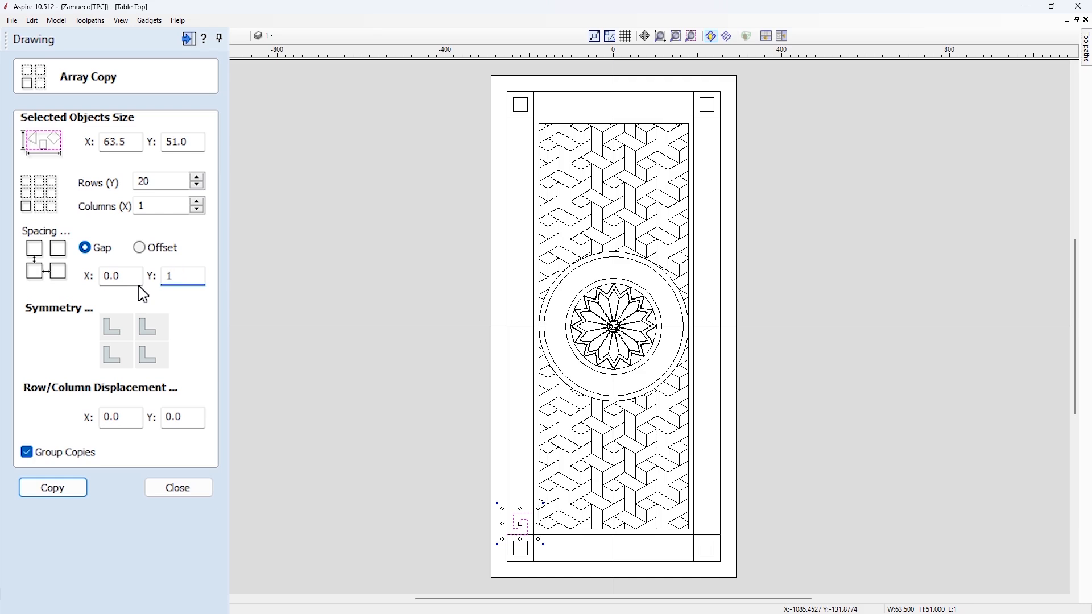
click(80, 500)
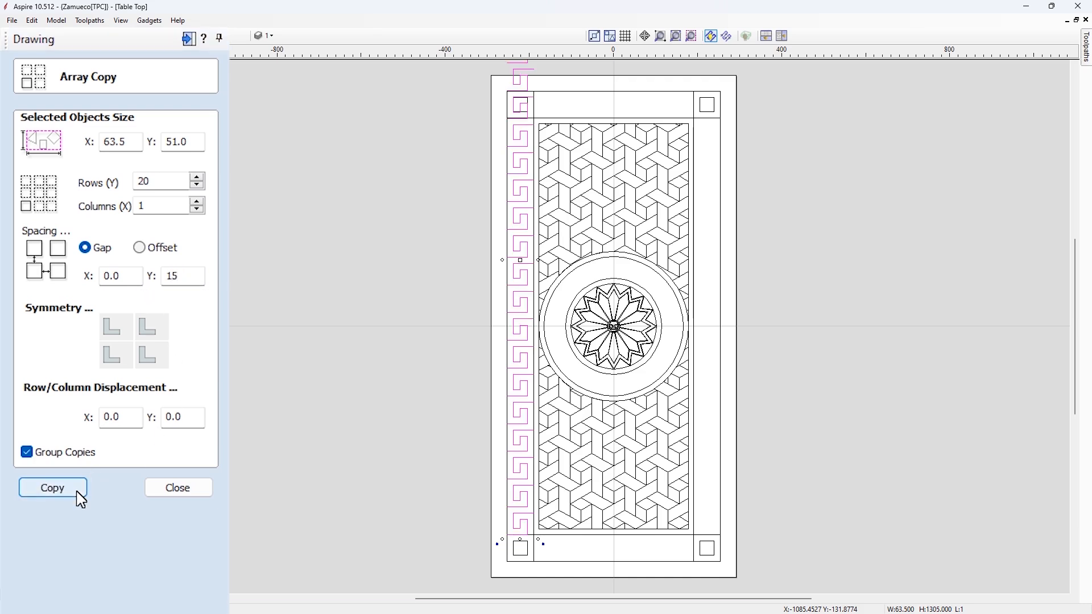
click(154, 490)
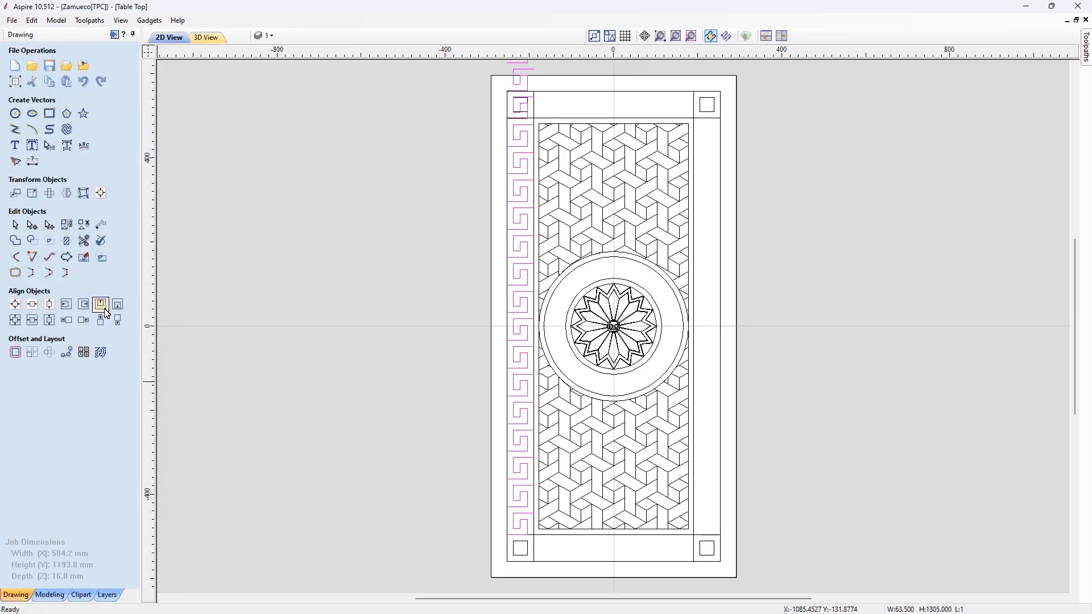
- Center the key column vertically on the table top and place a spare copy outside the board, to its right
click(55, 306)
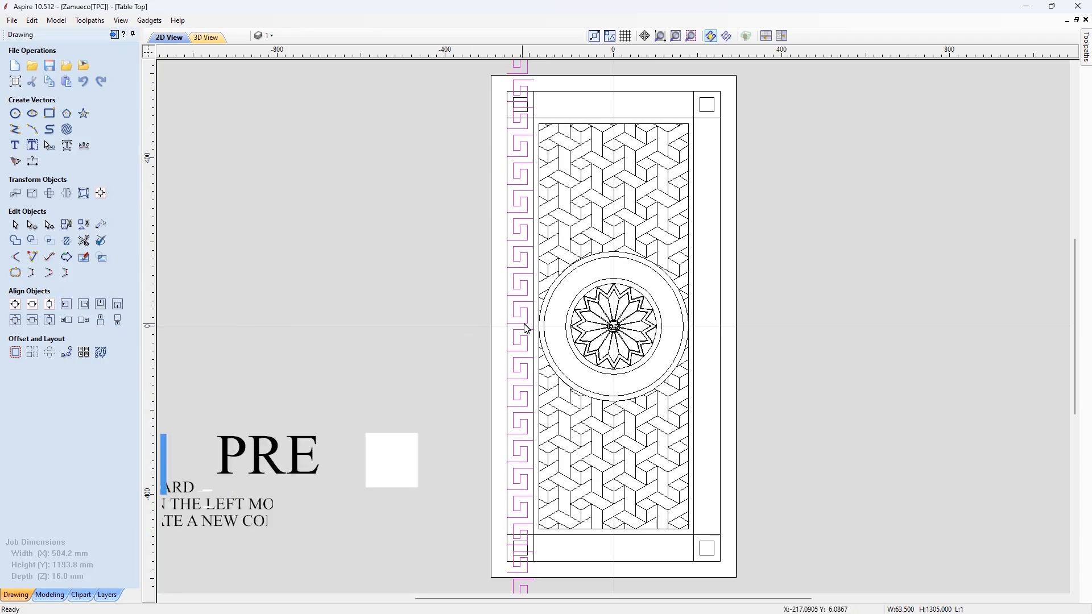
ctrl+drag(526, 329, 814, 333)
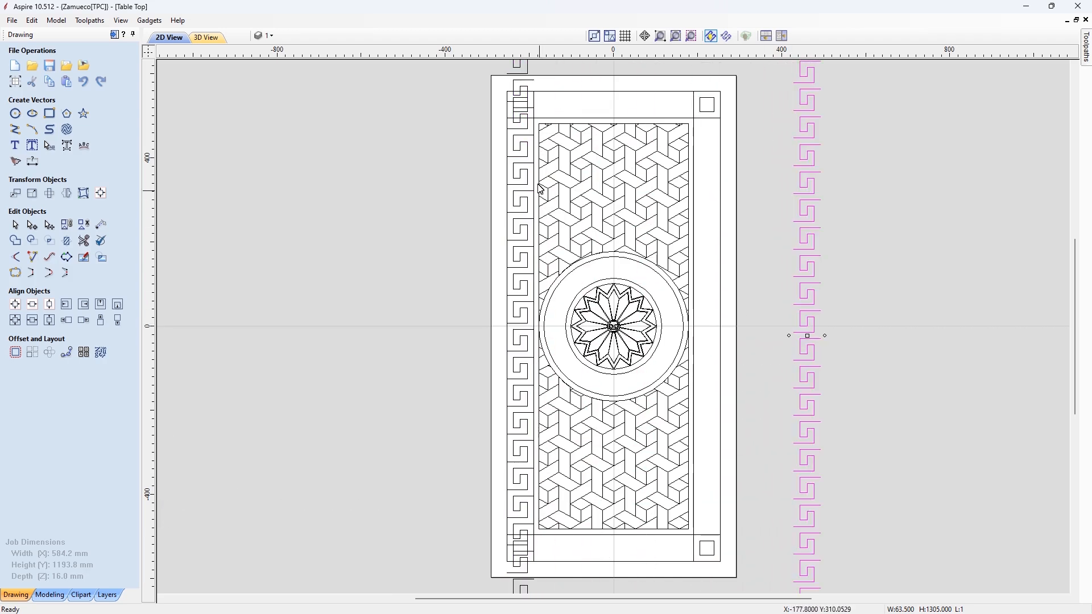
- Ungroup the original key column and delete the surplus motifs extending above the upper-left corner square
click(528, 168)
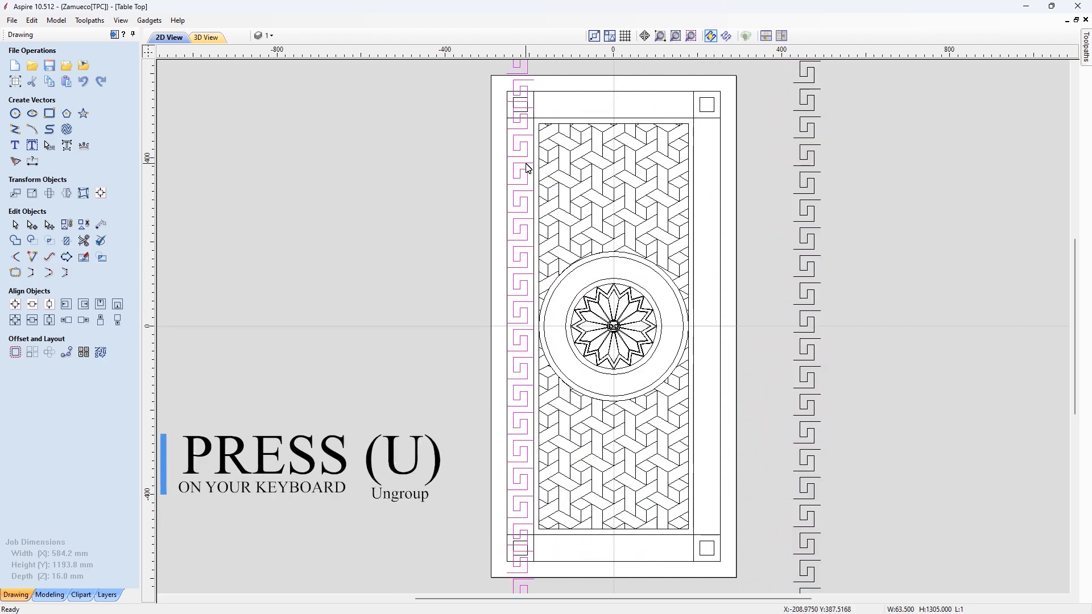
key(u)
scroll(534, 171, down, 2)
middle_drag(561, 176, 561, 207)
scroll(562, 208, up, 5)
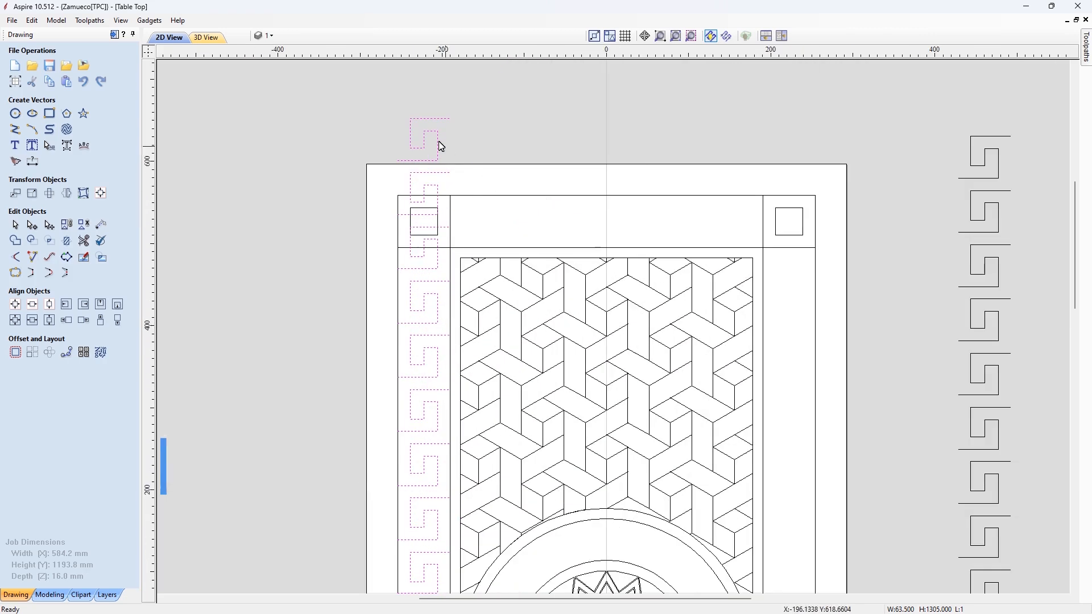
scroll(414, 132, up, 1)
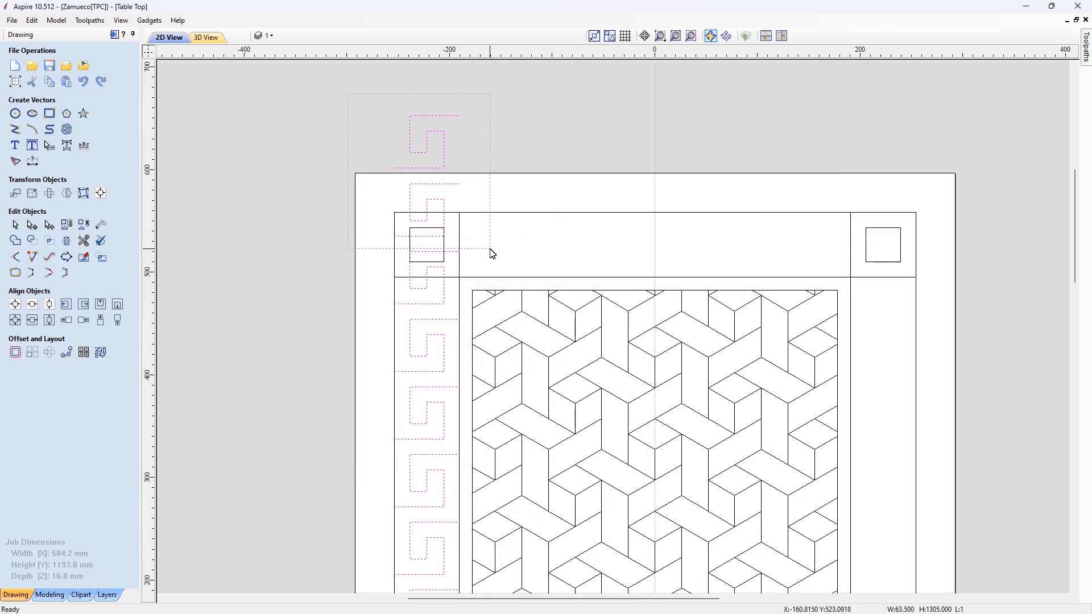
drag(491, 249, 491, 249)
key(Delete)
key(F6)
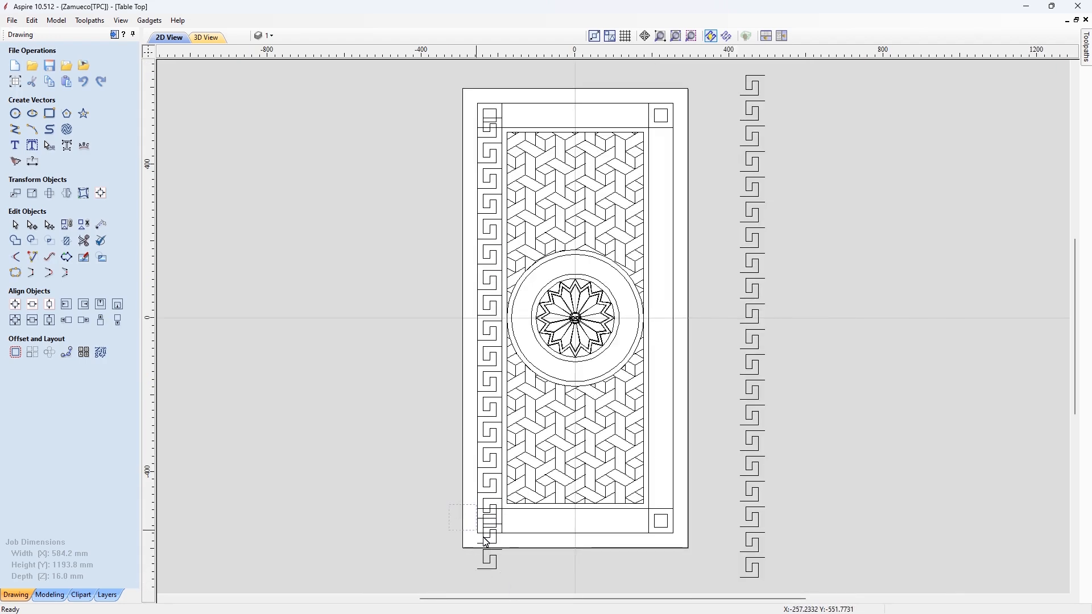
- Delete the surplus key motifs extending below the lower-left corner square, keeping the corner squares
drag(530, 578, 534, 578)
scroll(496, 551, up, 4)
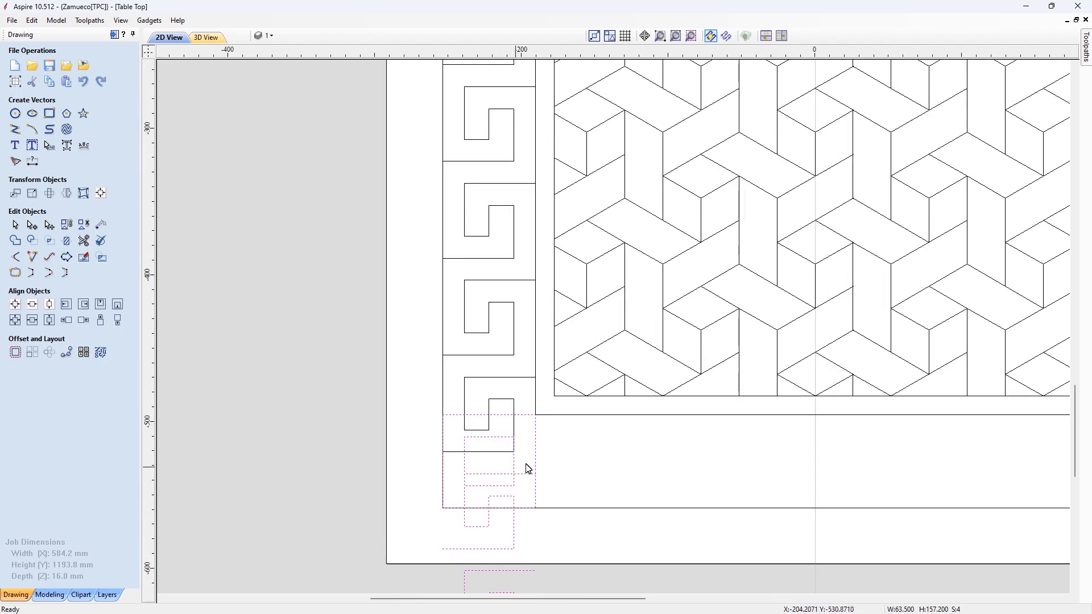
shift+drag(512, 464, 512, 464)
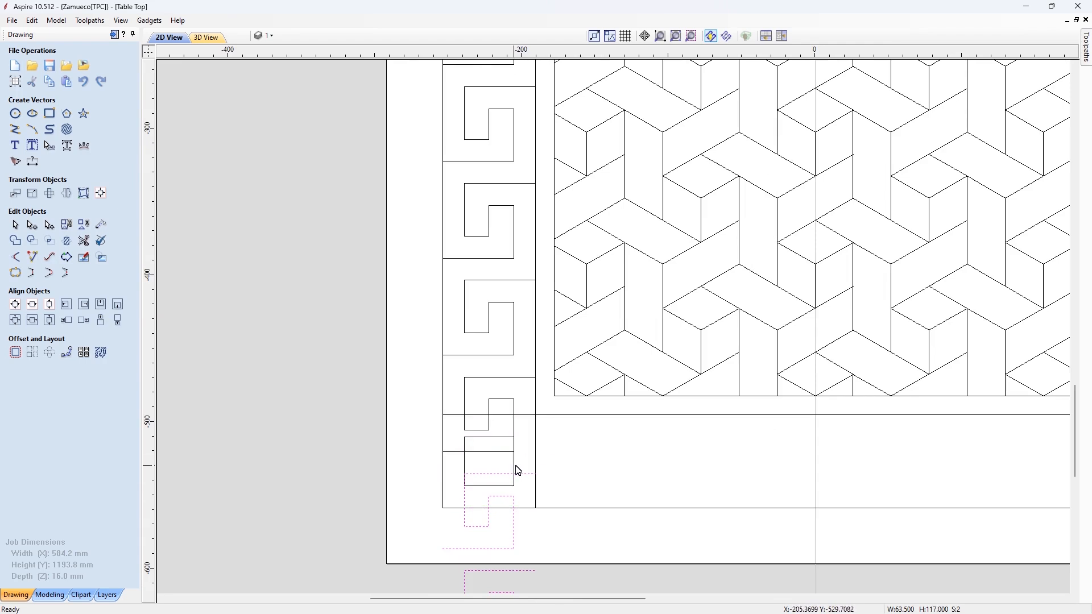
key(Delete)
key(F6)
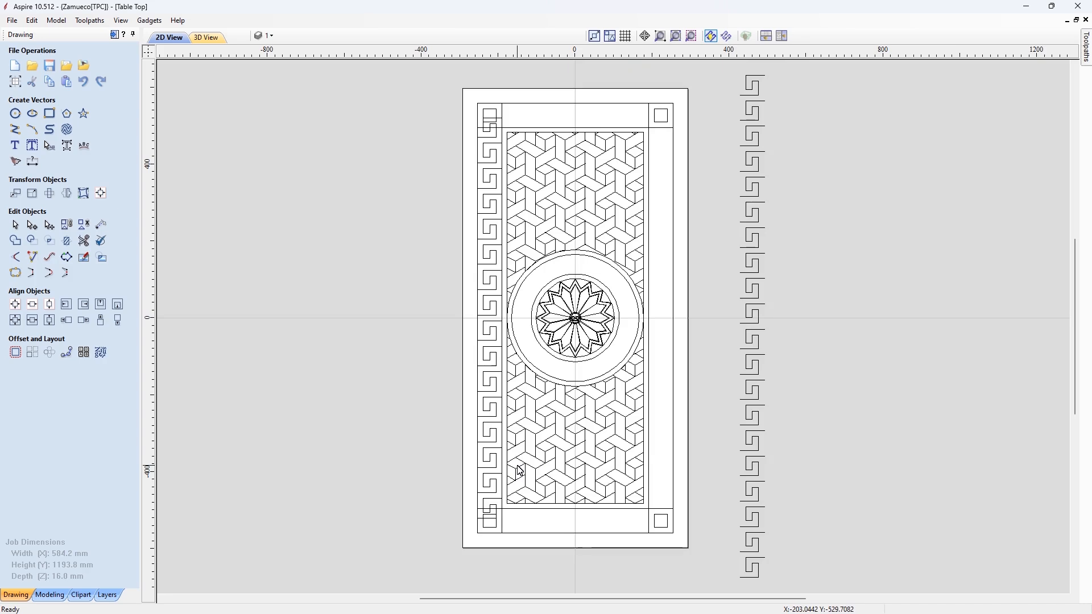
- Trim the uppermost key motif at the upper-left corner square's lower edge and delete the leftover piece inside the corner
click(84, 241)
scroll(483, 107, up, 6)
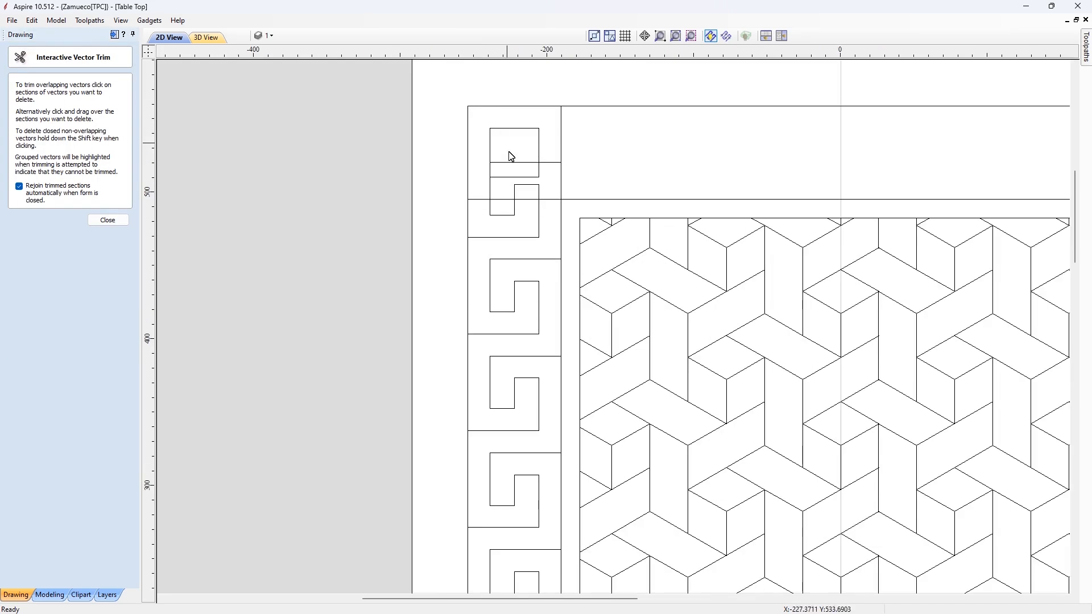
click(516, 235)
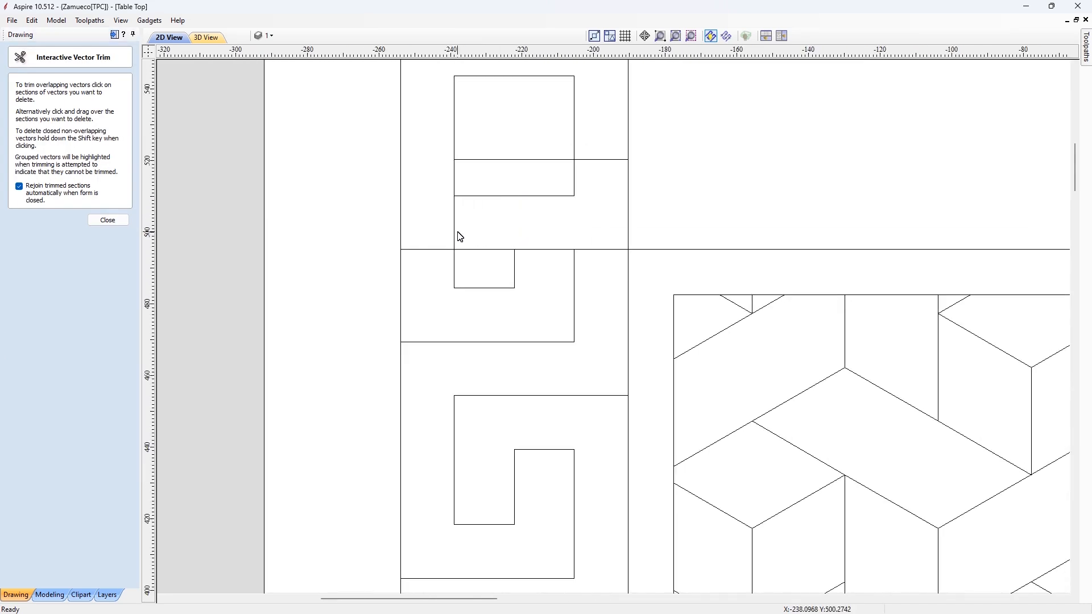
key(Escape)
drag(544, 148, 515, 175)
key(Delete)
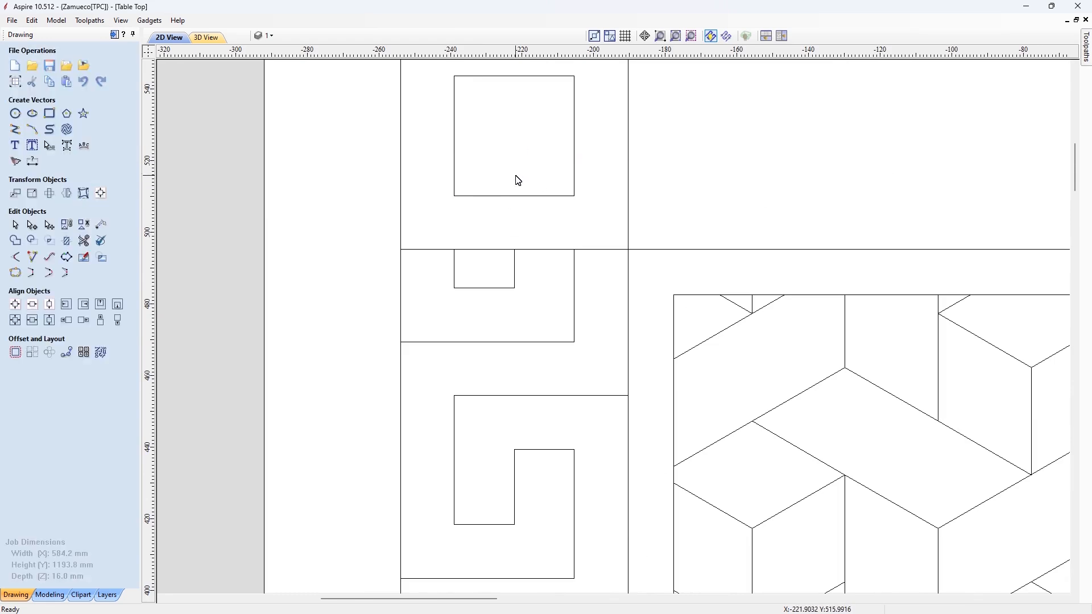
- Trim away the parts of the lowest key motif that overlap the lower-left corner square
key(F3)
scroll(480, 538, up, 3)
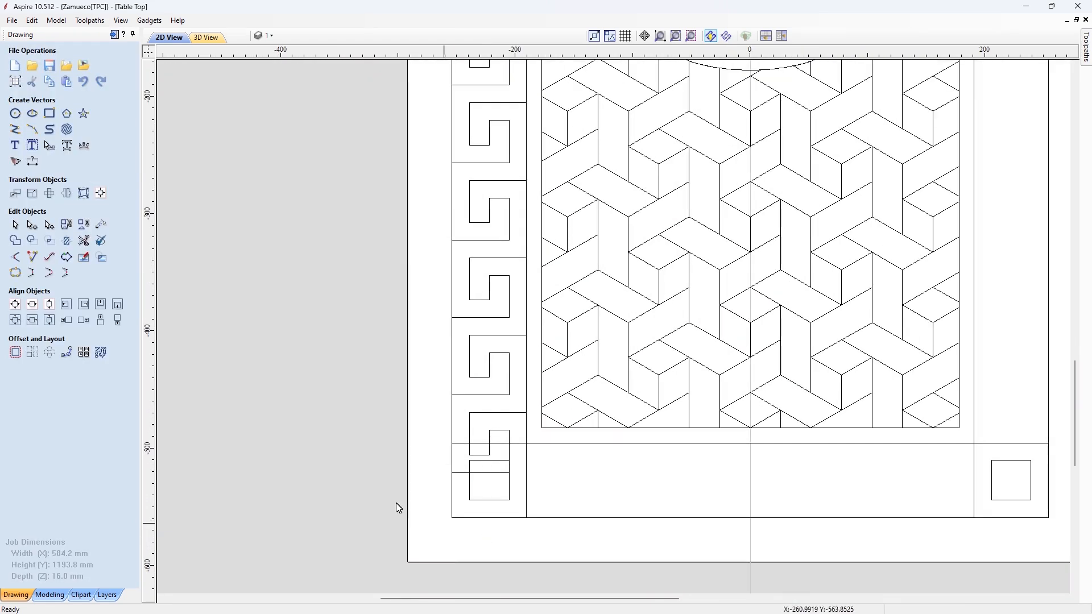
click(84, 240)
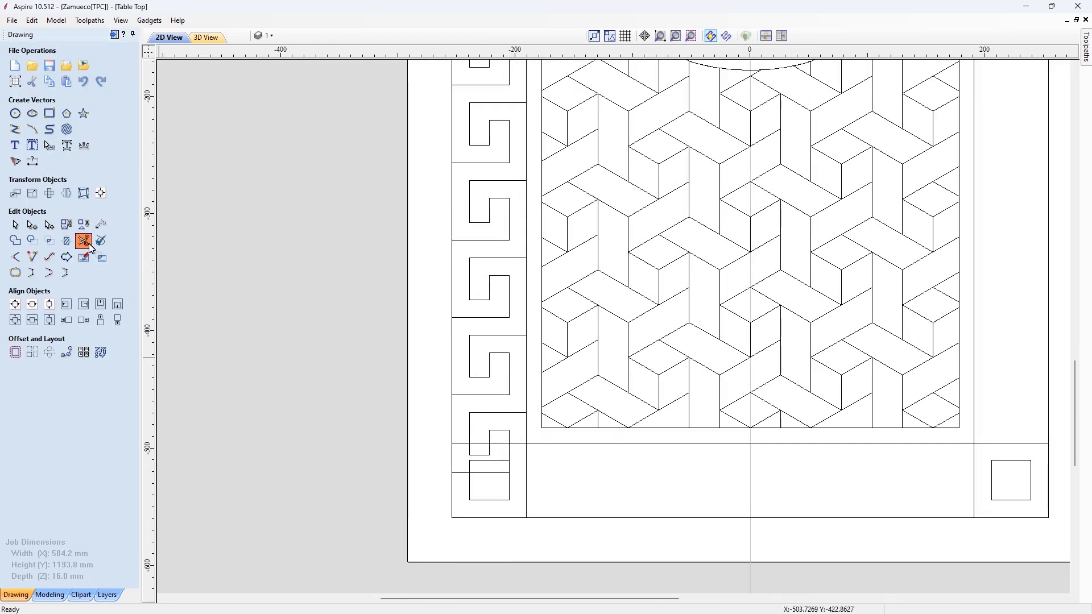
click(489, 459)
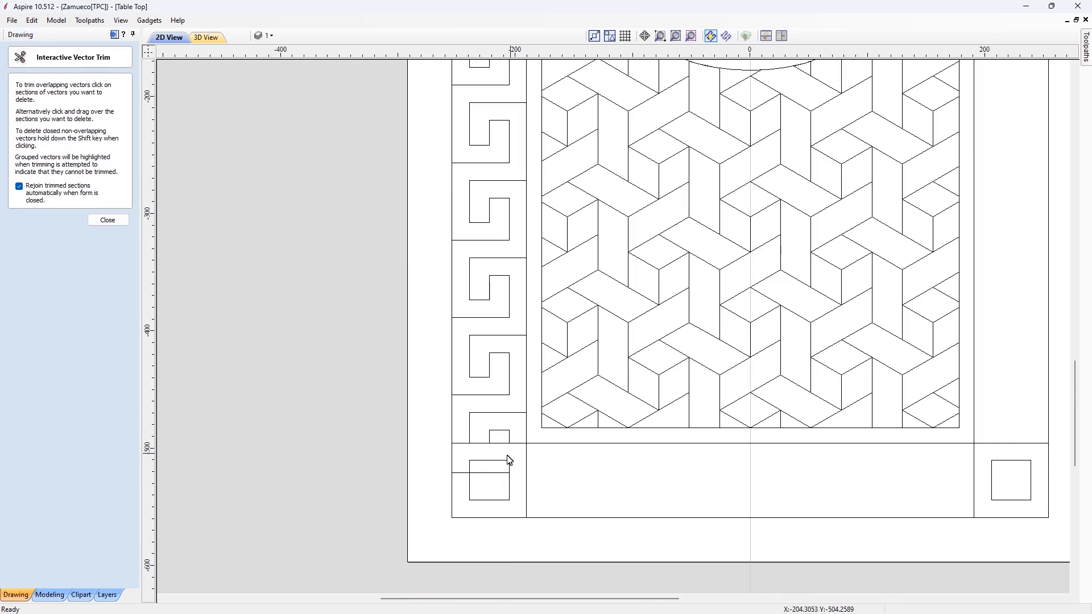
key(Escape)
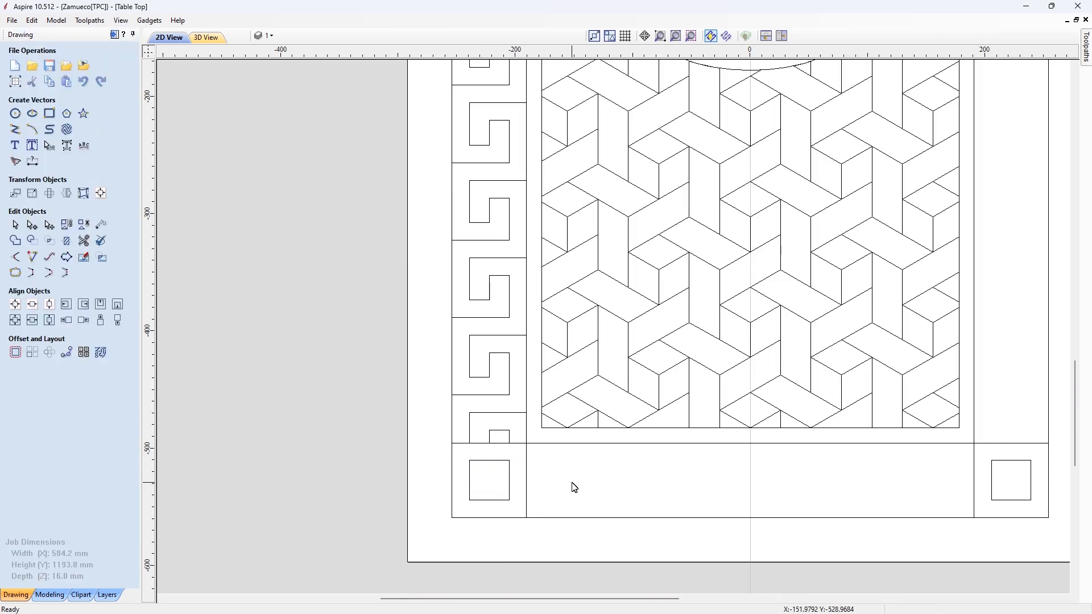
- Group all trimmed key motifs of the left border column into one object
key(F6)
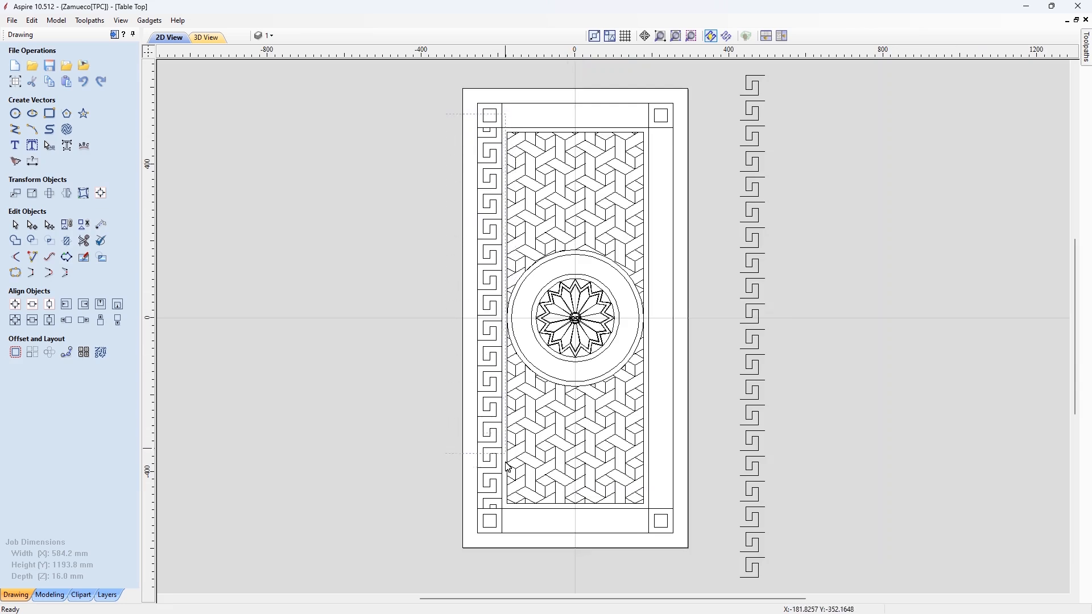
drag(508, 466, 512, 519)
right_click(385, 344)
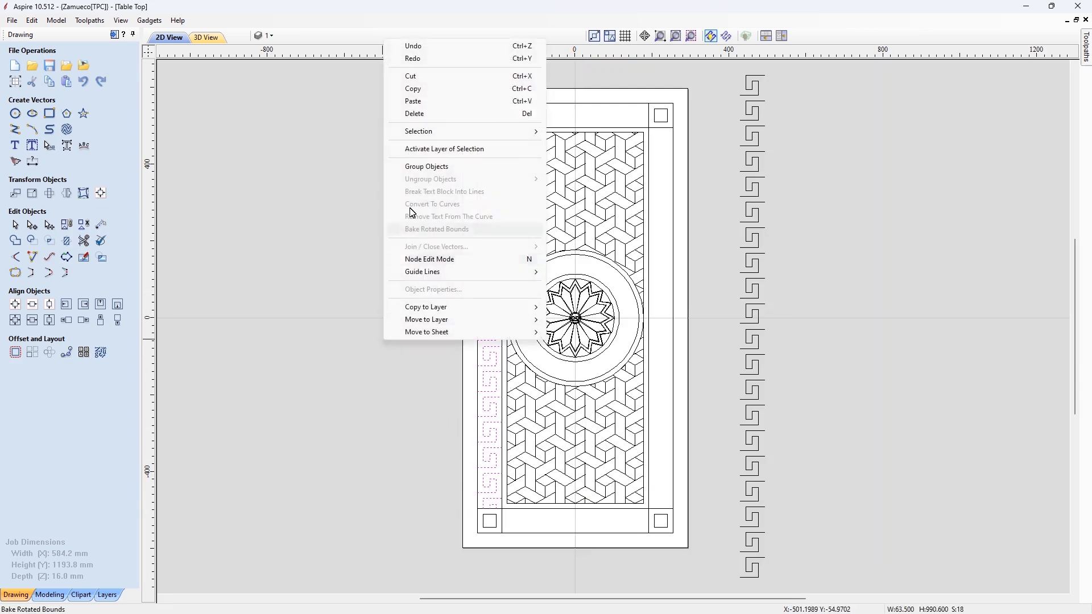
click(422, 166)
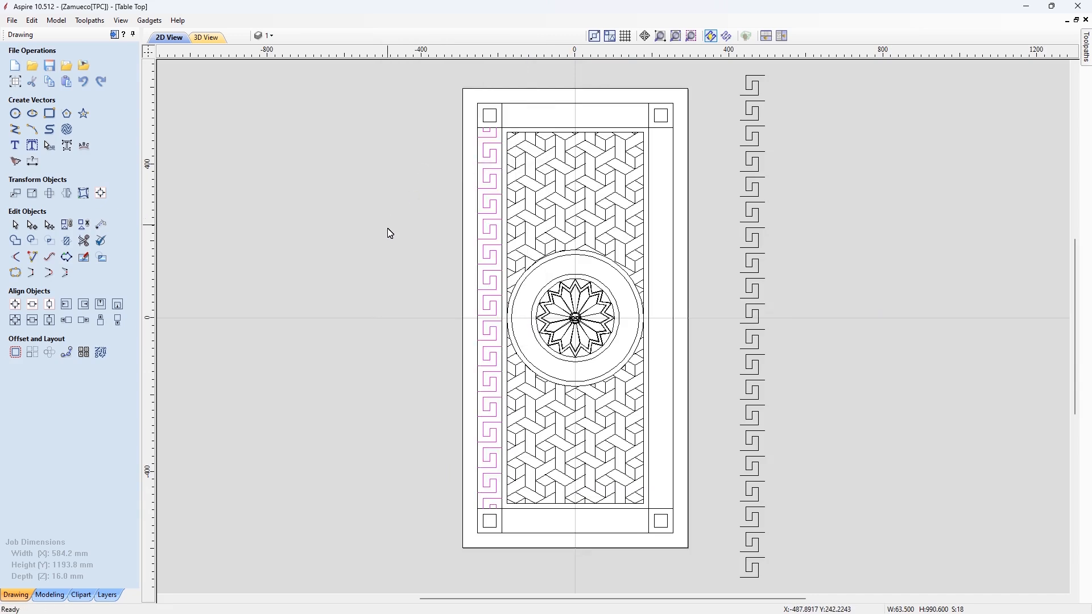
click(391, 233)
- Copy and paste the grouped left key column, and rotate the copy 90° to the left
click(491, 277)
right_click(490, 274)
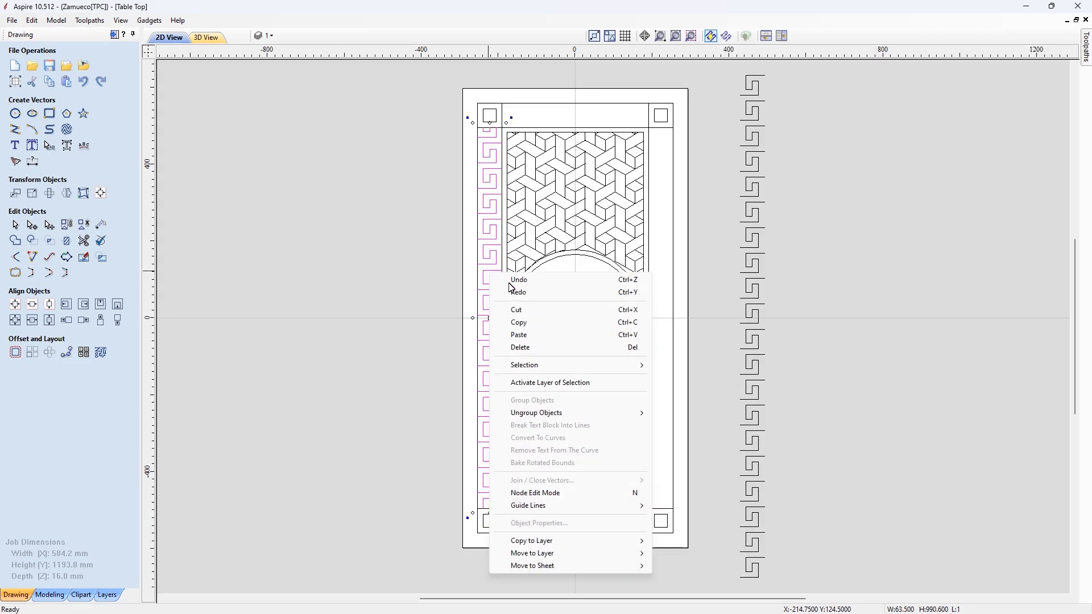
click(529, 323)
right_click(430, 297)
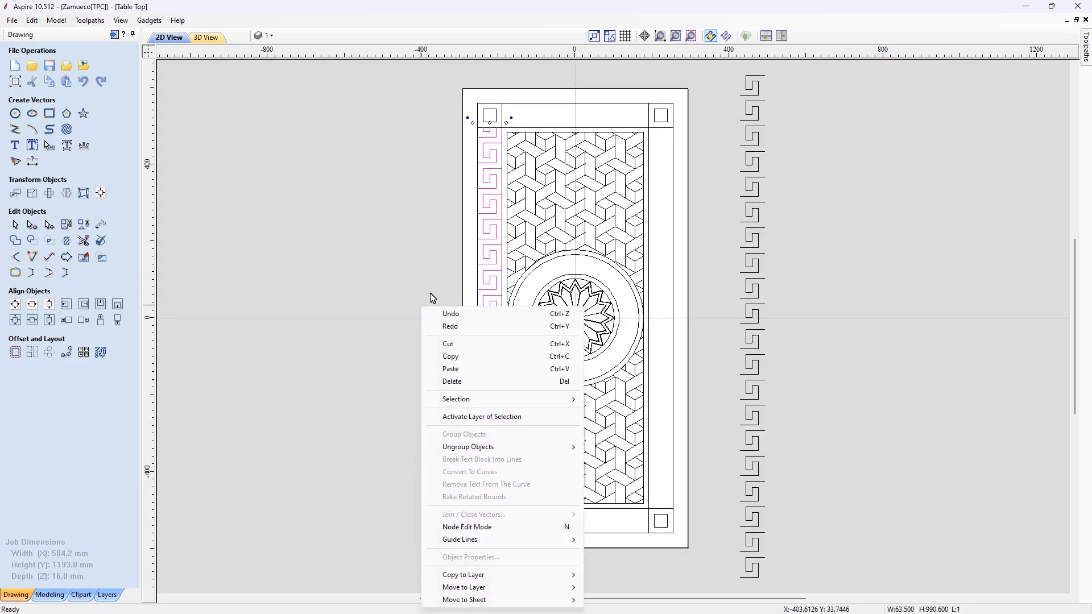
click(467, 369)
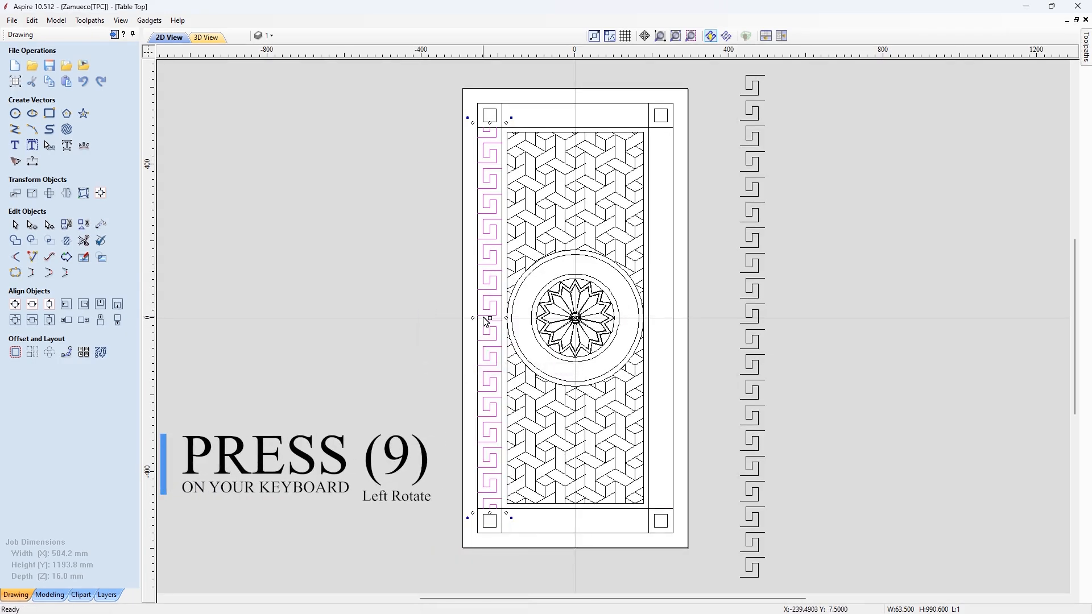
key(9)
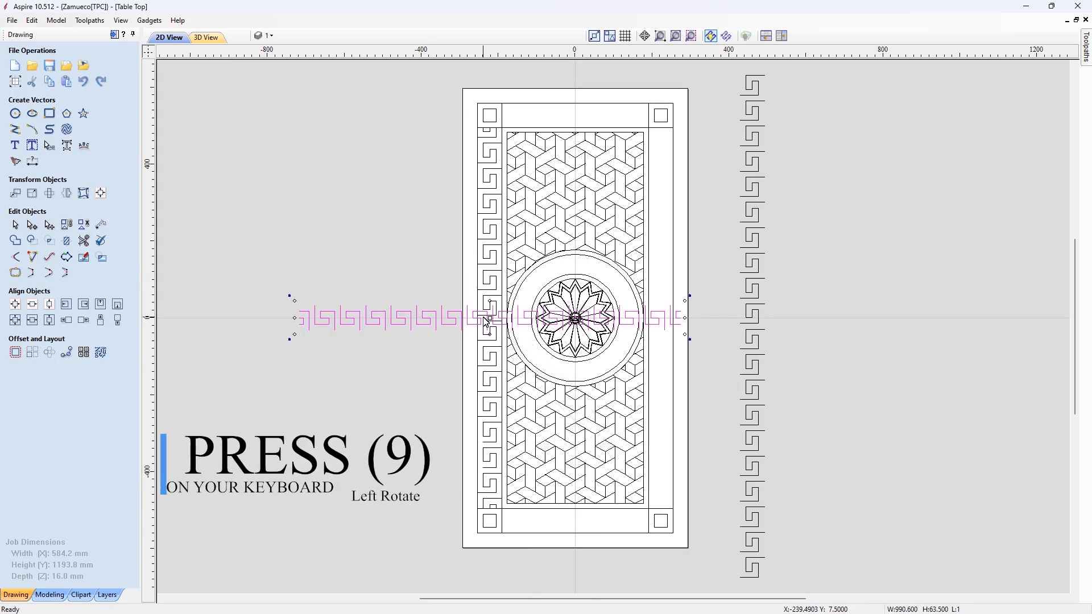
- Align the rotated key band to the inside top of the frame rectangle enclosing the corner squares and center it horizontally
shift+click(546, 104)
click(84, 305)
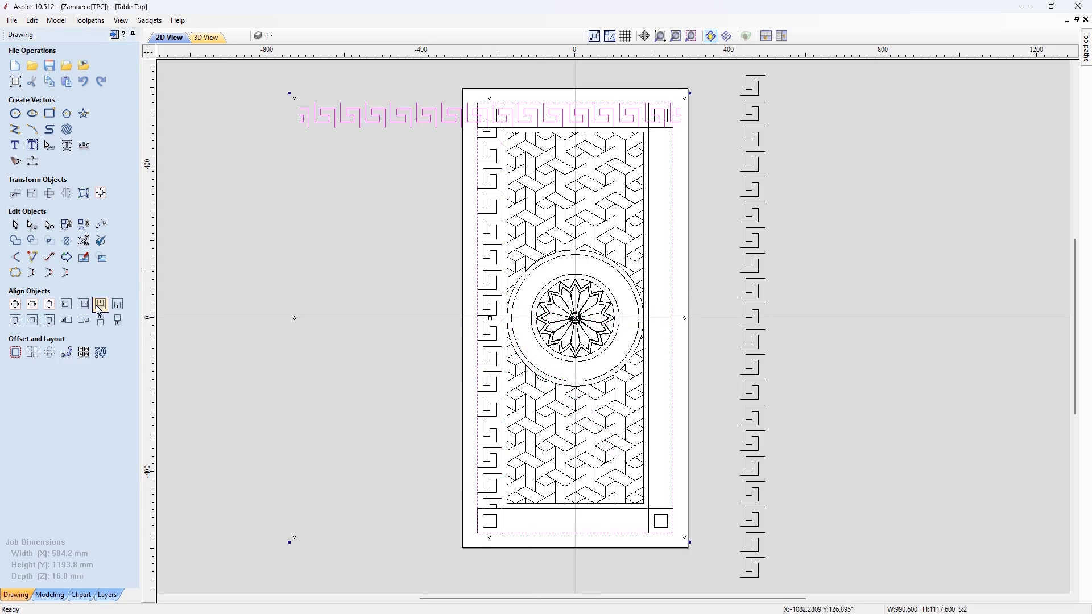
click(32, 320)
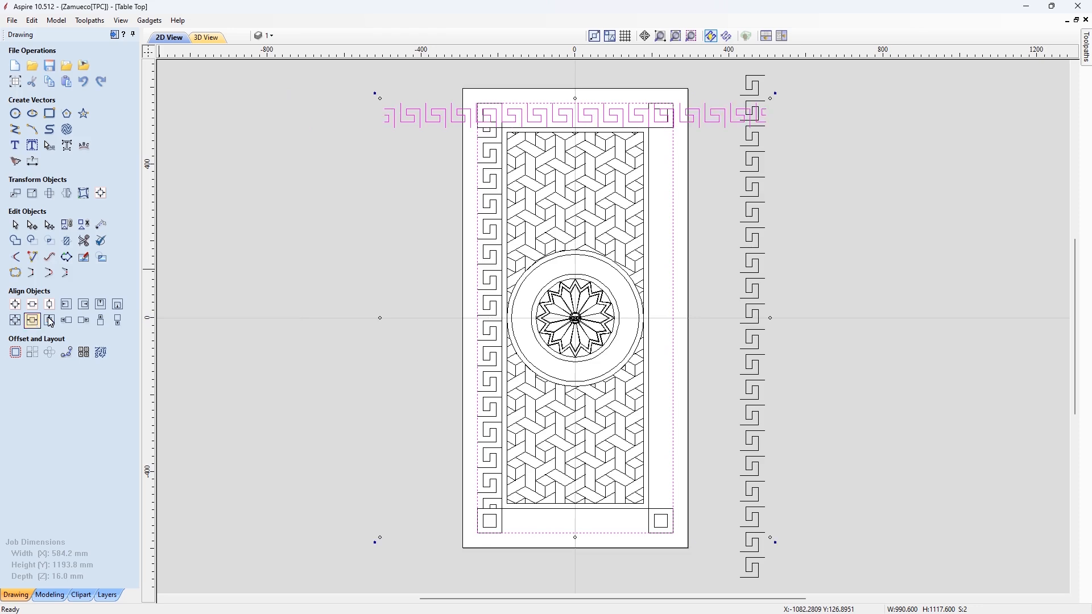
- Ungroup the horizontal key band across the top border
click(273, 256)
scroll(499, 85, up, 3)
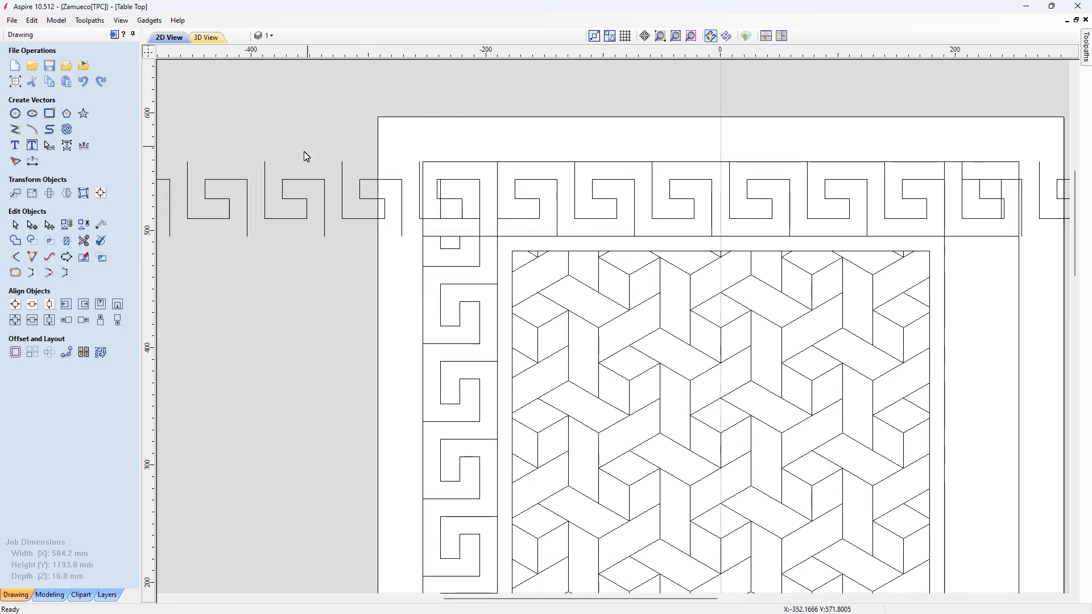
click(246, 234)
right_click(288, 219)
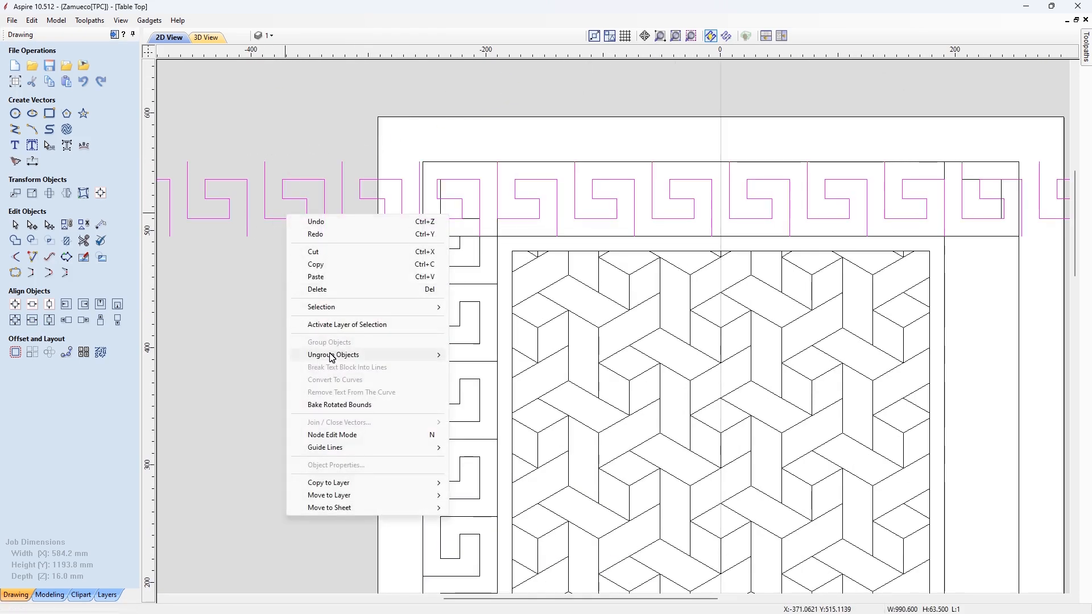
mouse_move(336, 355)
click(508, 357)
scroll(385, 271, down, 2)
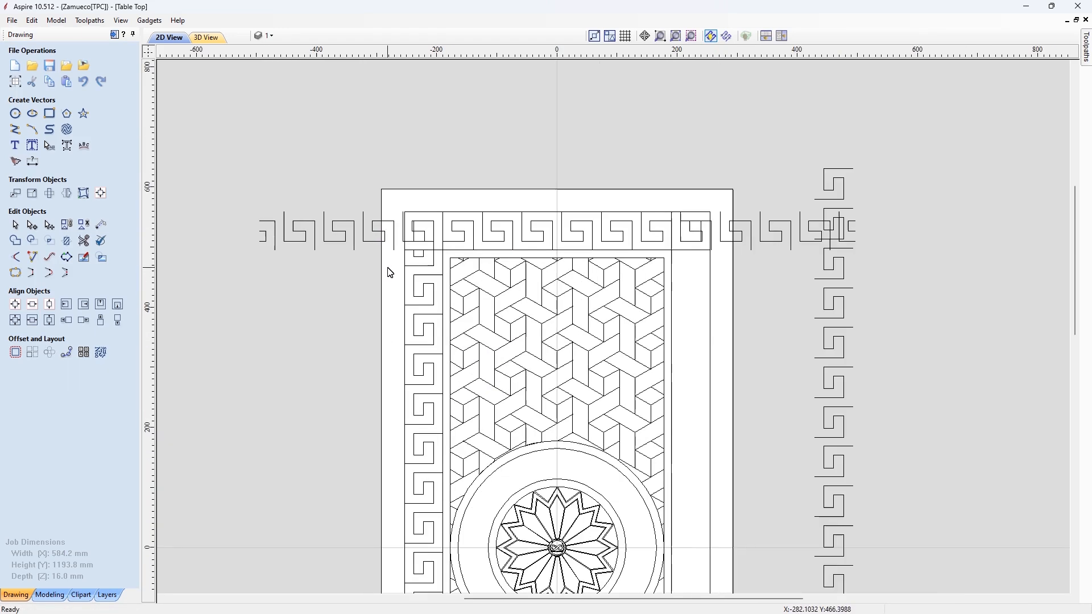
- Delete the key motifs of the top band that lie outside the frame or overlap the two upper corner squares
drag(226, 175, 406, 262)
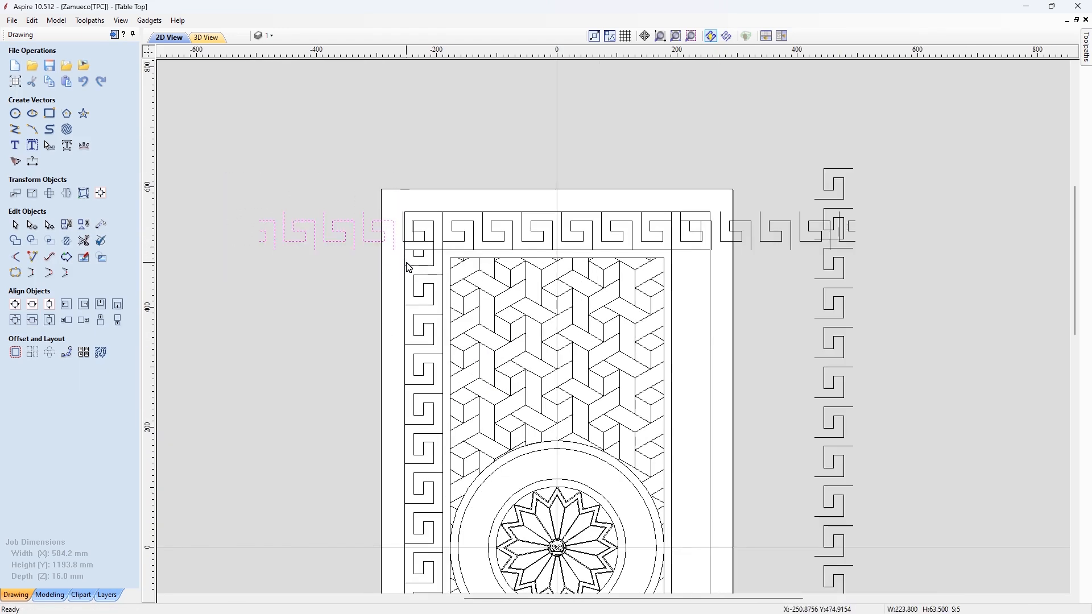
key(Delete)
click(410, 247)
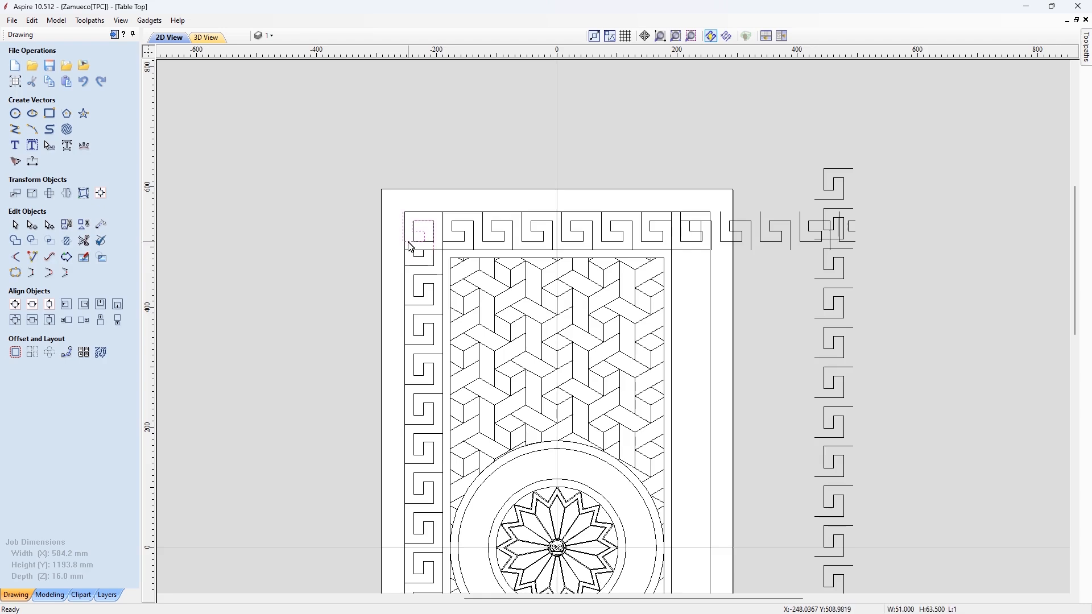
key(Delete)
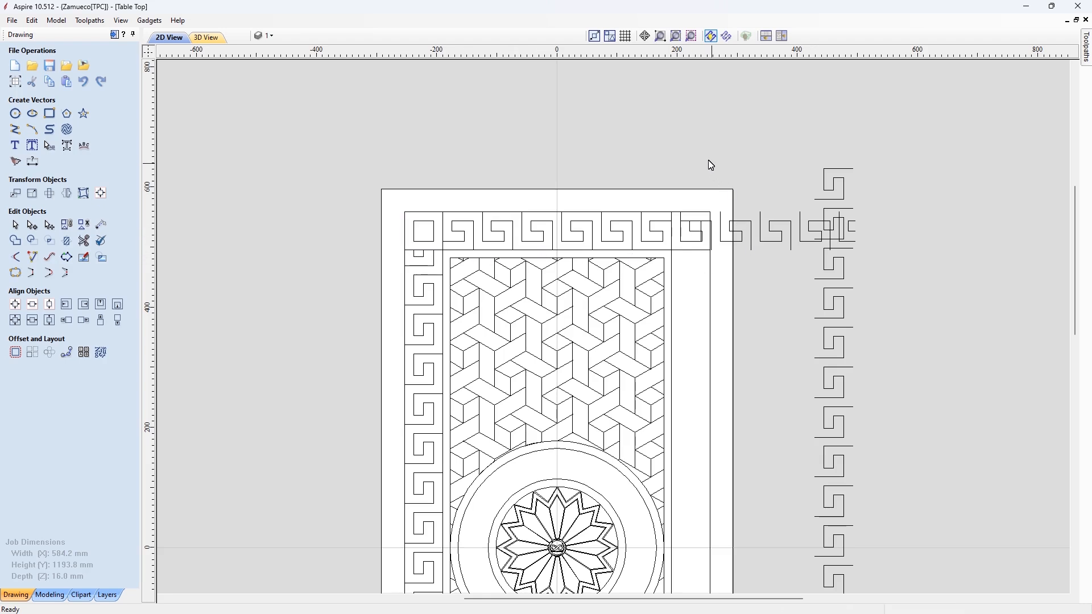
drag(919, 279, 920, 279)
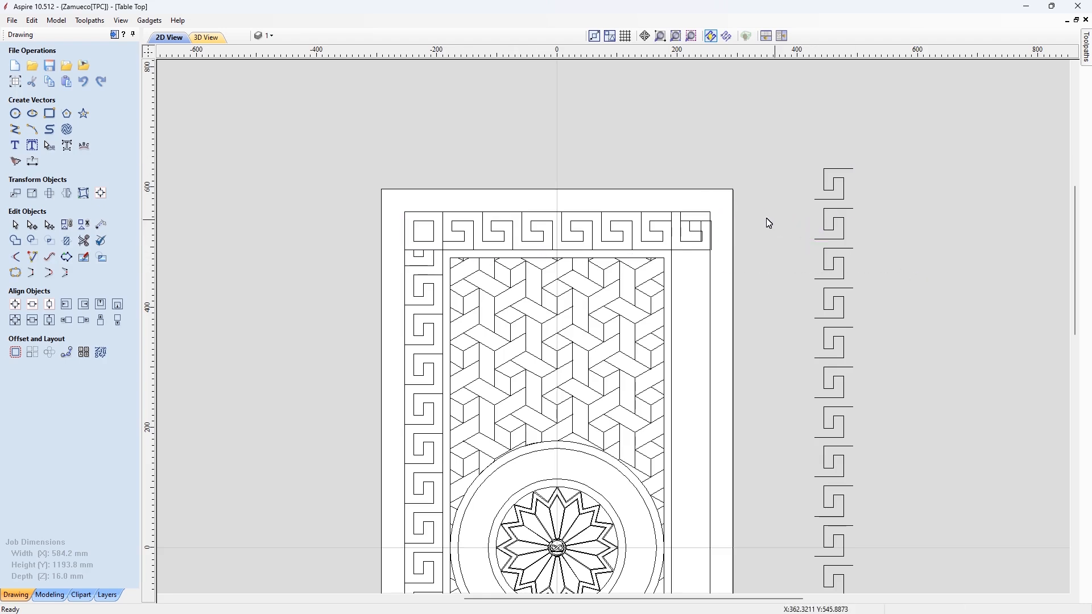
key(Delete)
scroll(700, 217, up, 4)
click(669, 245)
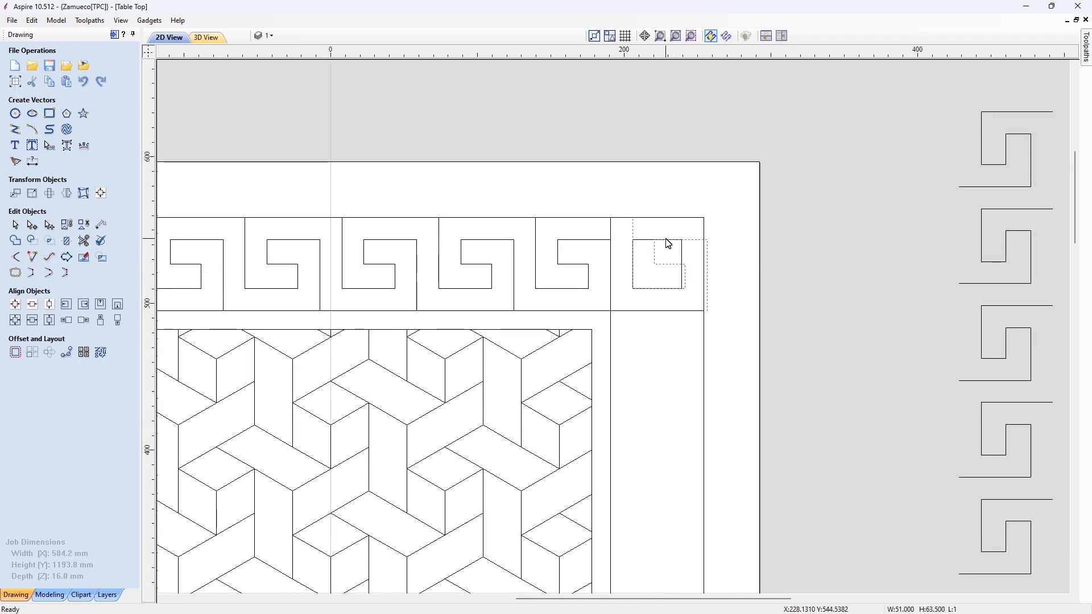
key(Delete)
- Delete the vertical span of the top band's leftmost key that runs along the edge of the corner square
scroll(793, 230, down, 3)
drag(494, 245, 441, 249)
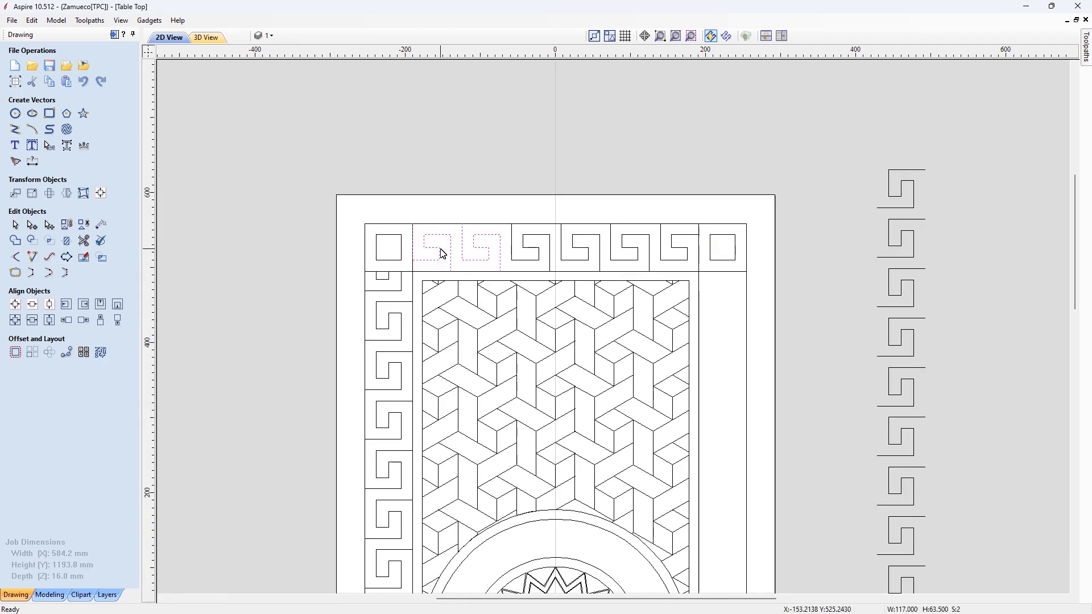
scroll(426, 254, up, 3)
click(433, 260)
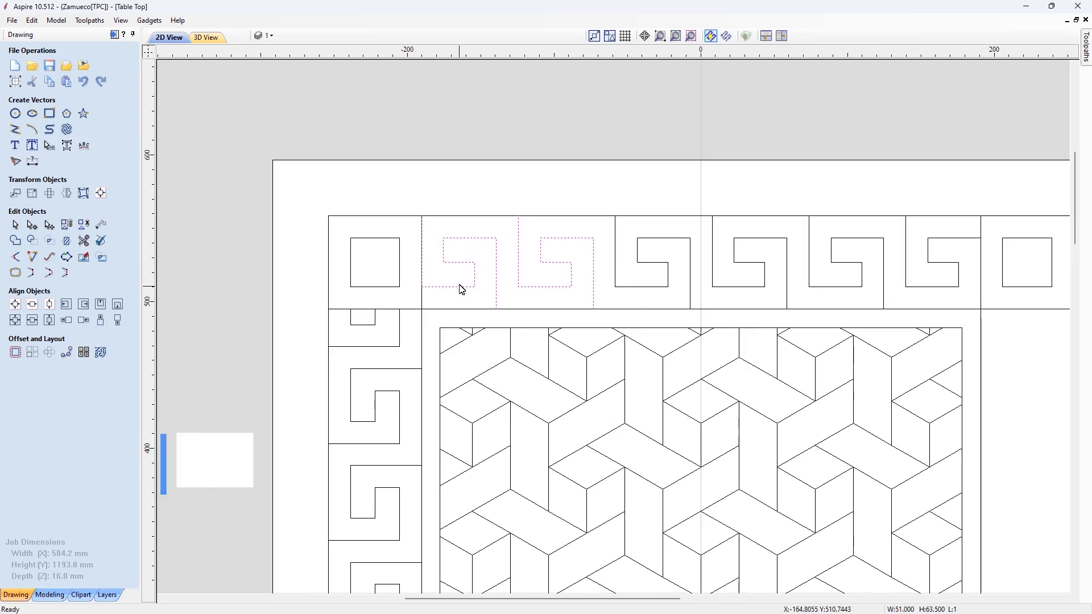
key(n)
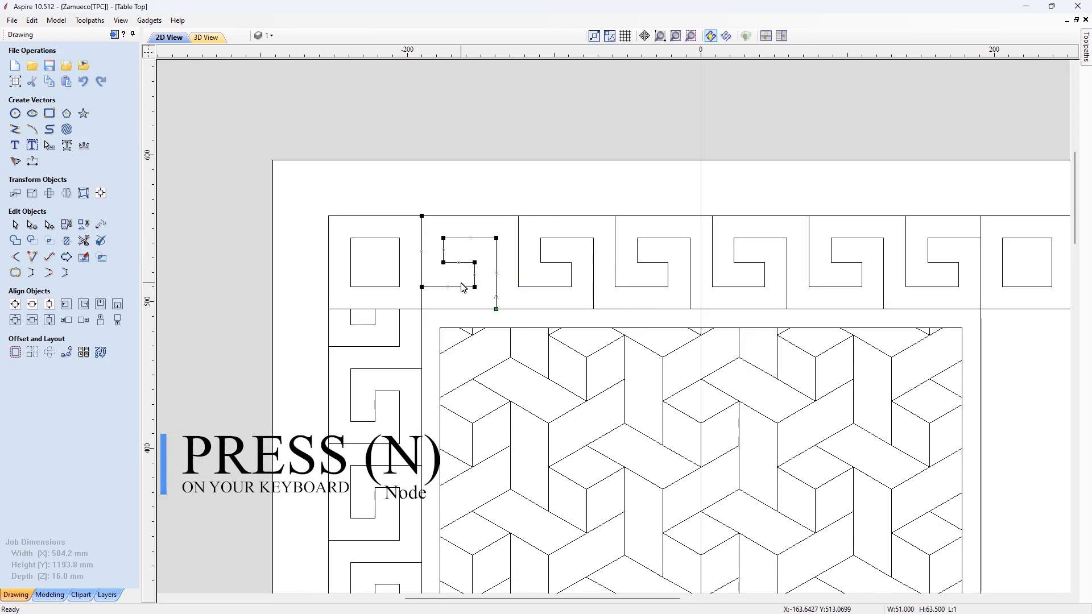
right_click(424, 273)
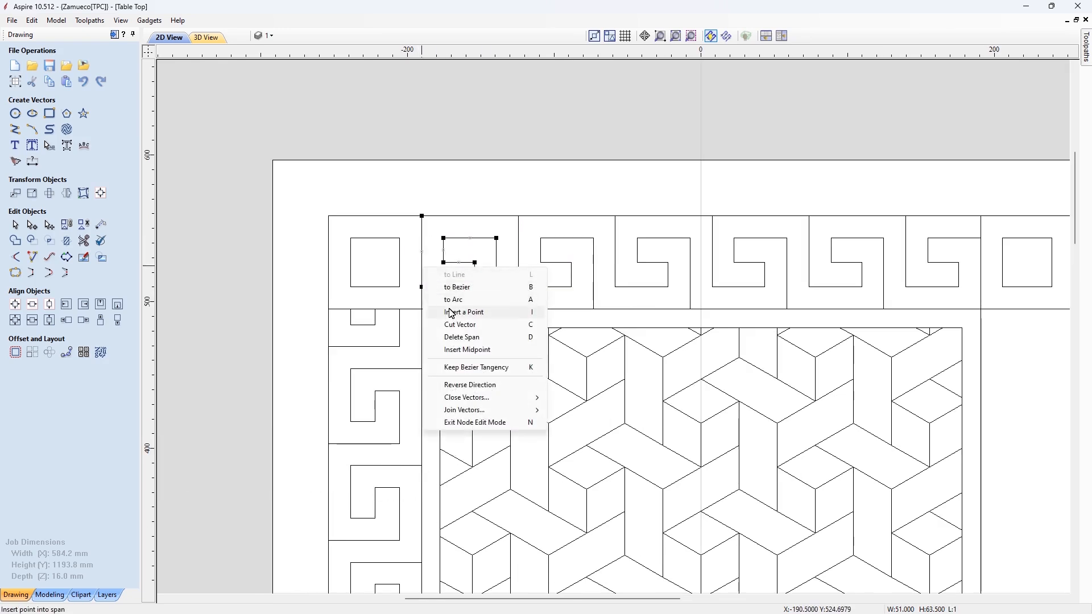
click(491, 337)
- Delete the vertical span of the top band's rightmost key that coincides with the edge of the corner square
scroll(405, 287, down, 3)
scroll(724, 269, up, 4)
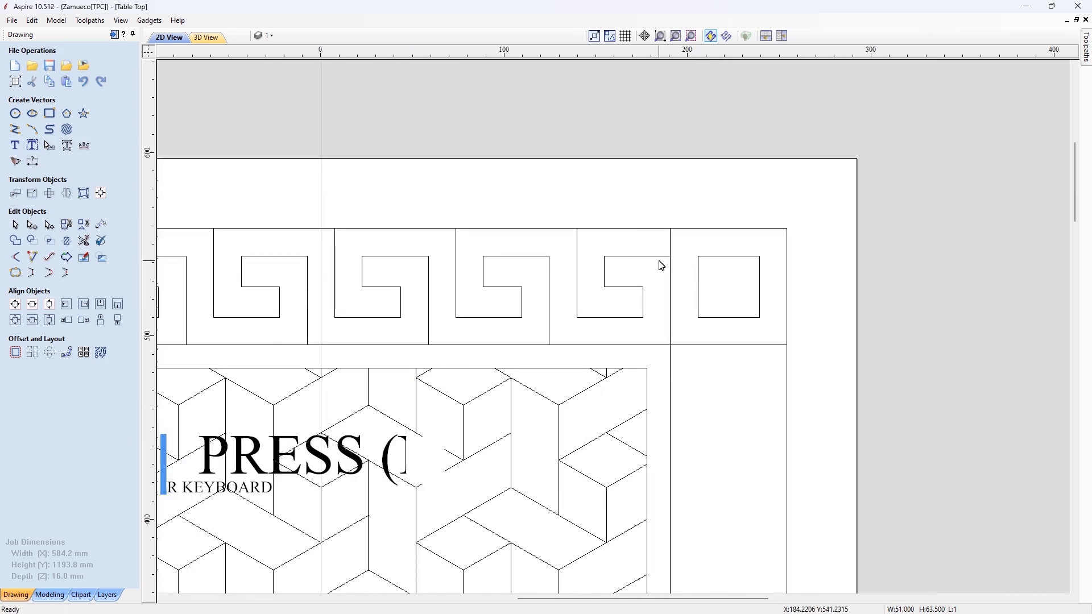
click(671, 295)
right_click(675, 298)
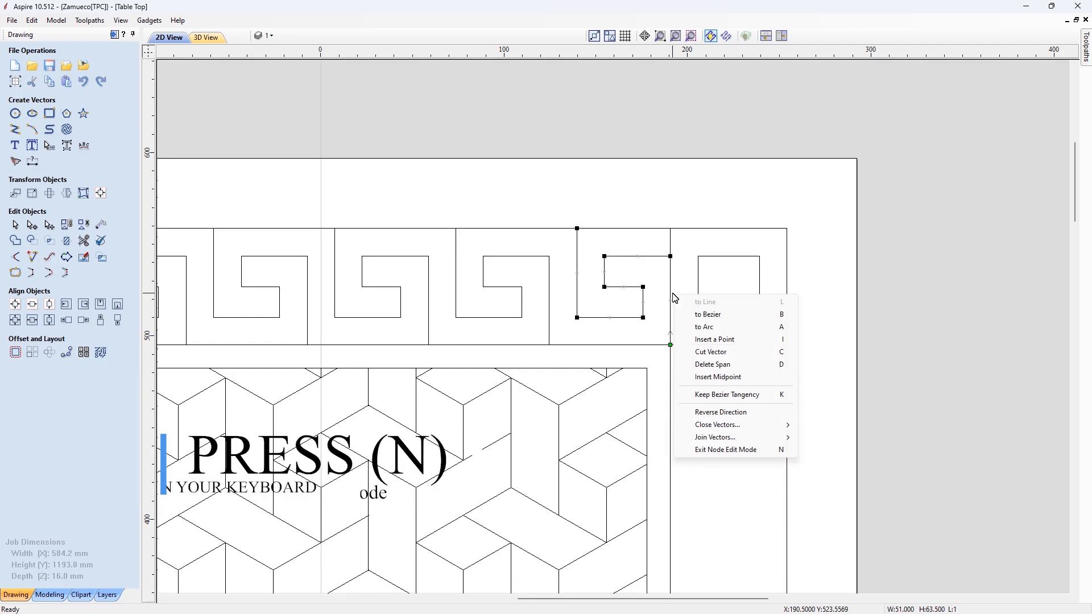
click(709, 365)
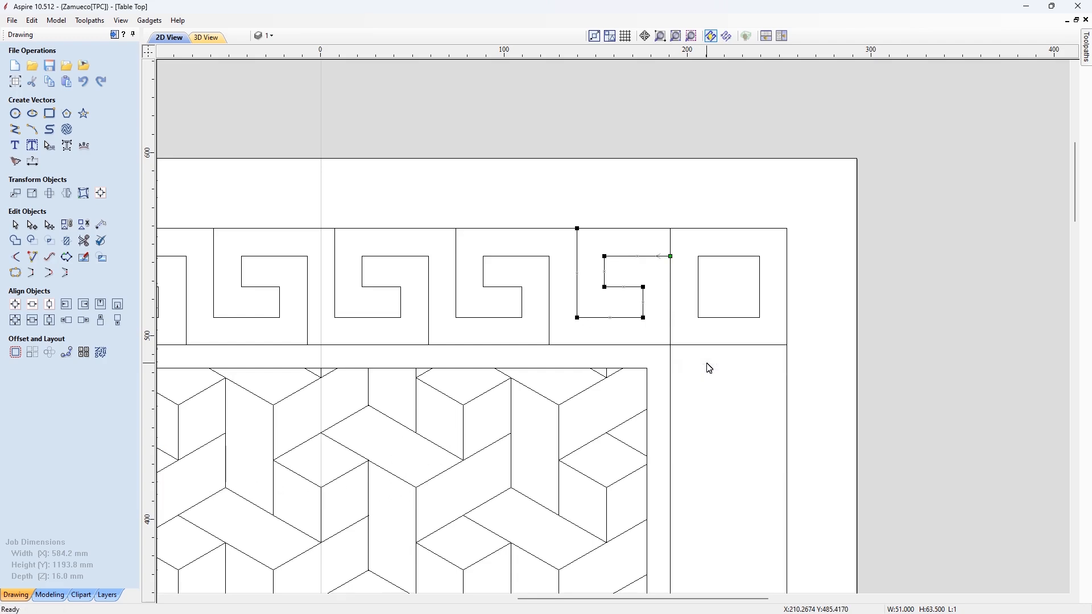
- Group the six key motifs of the top border into one object
key(F4)
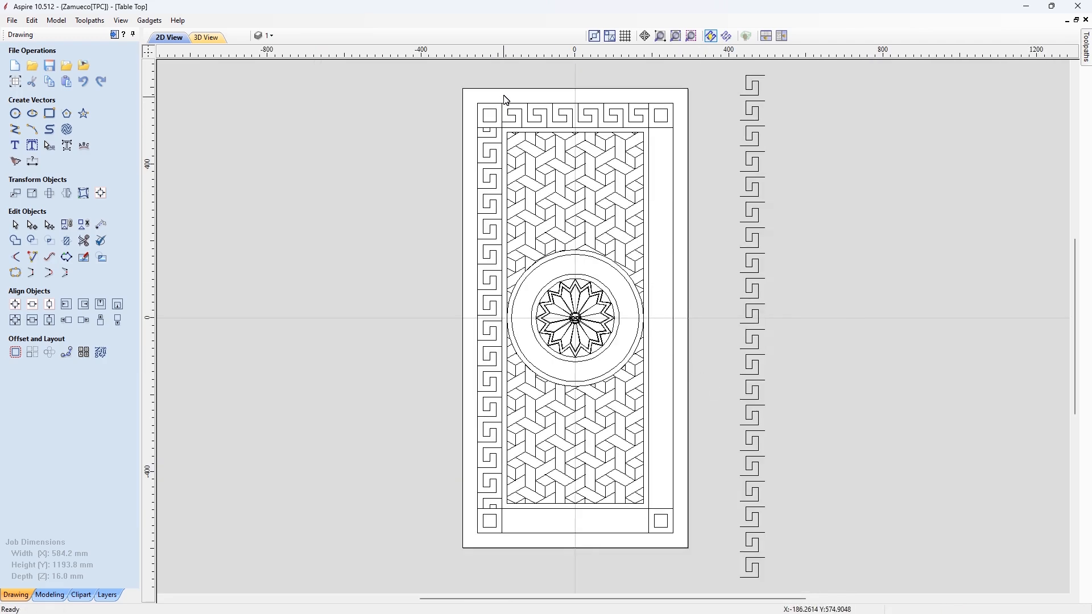
drag(552, 112, 658, 139)
right_click(620, 131)
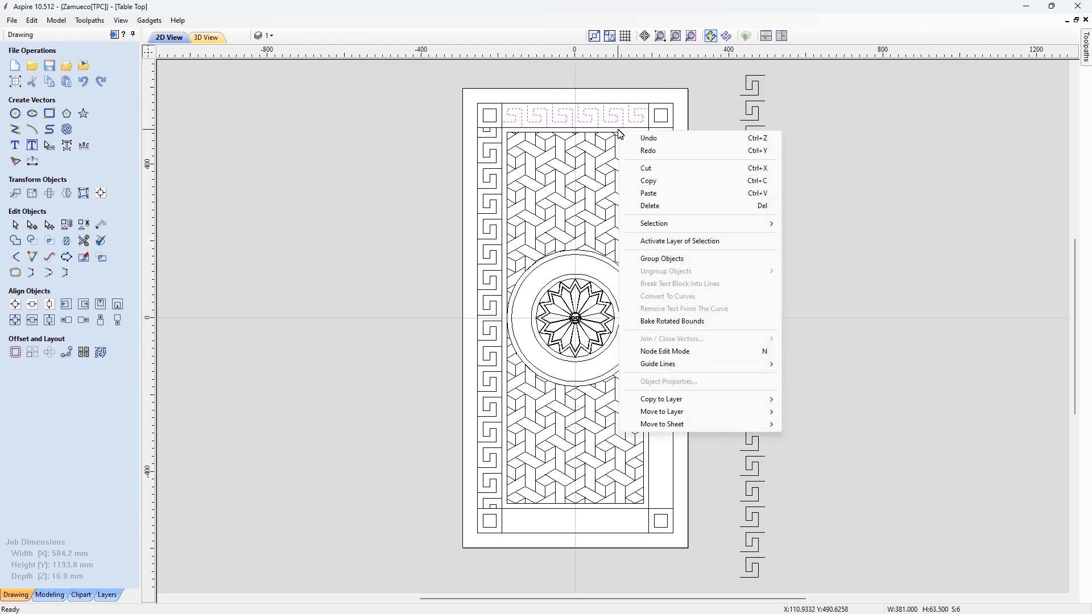
click(663, 260)
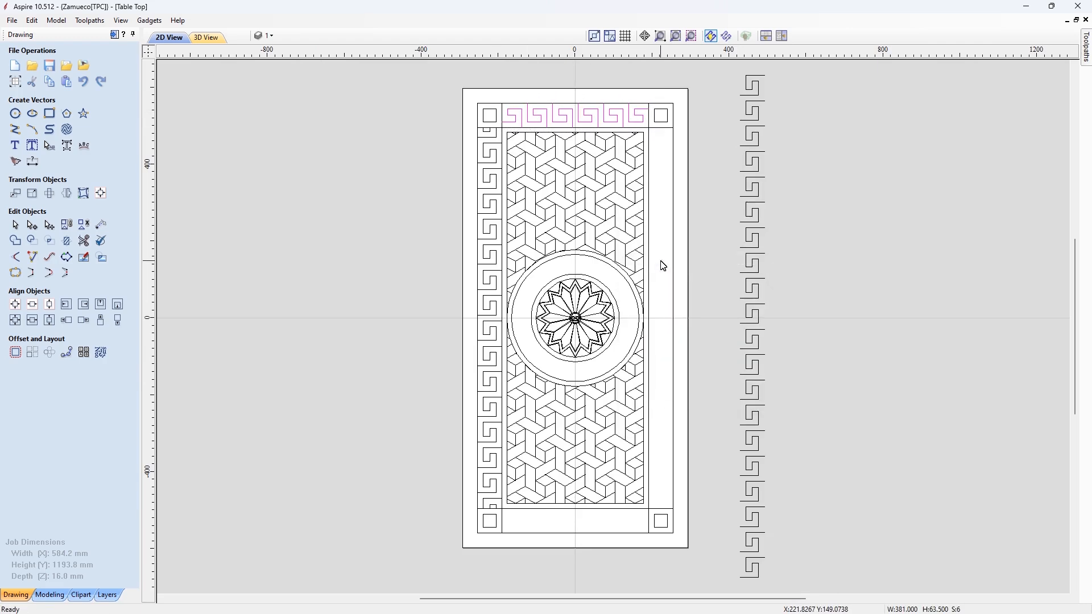
- Create mirrored copies about the job center: flip the top key band vertically and the left key column horizontally
click(65, 194)
click(150, 312)
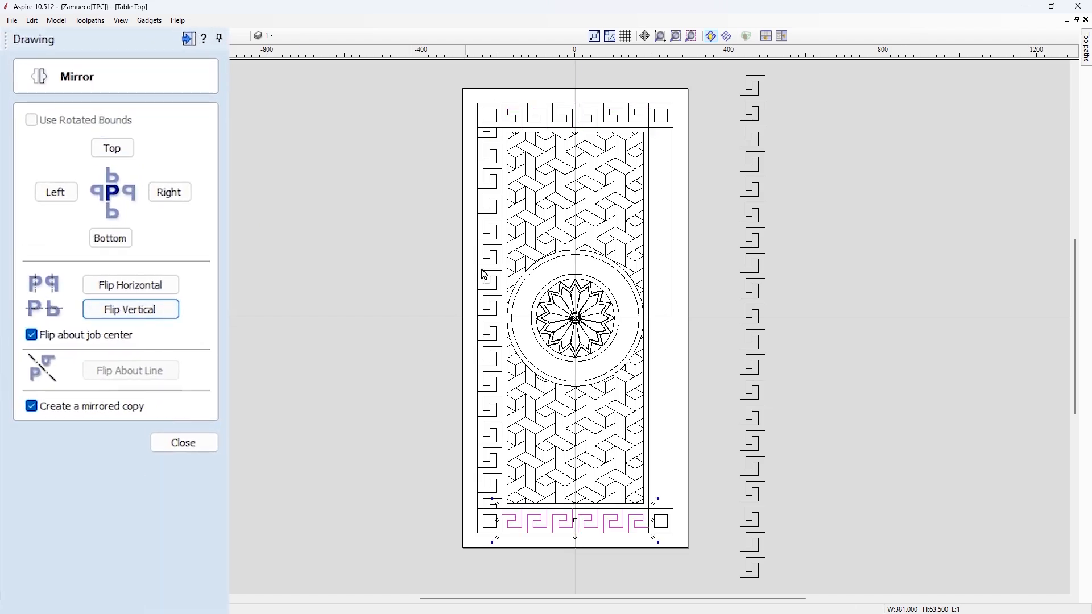
click(490, 254)
click(146, 286)
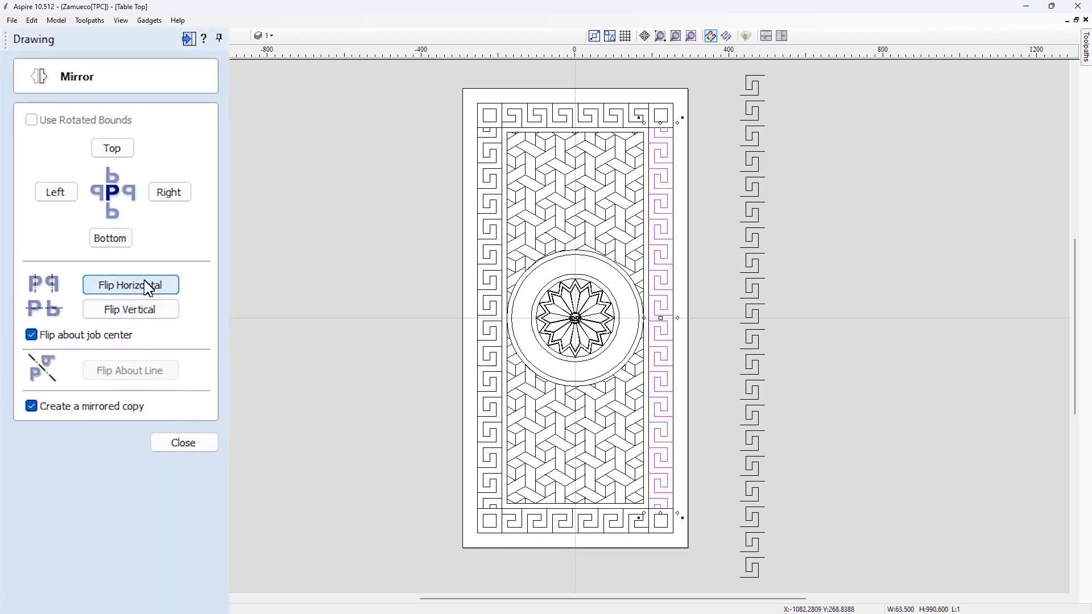
click(184, 442)
click(319, 315)
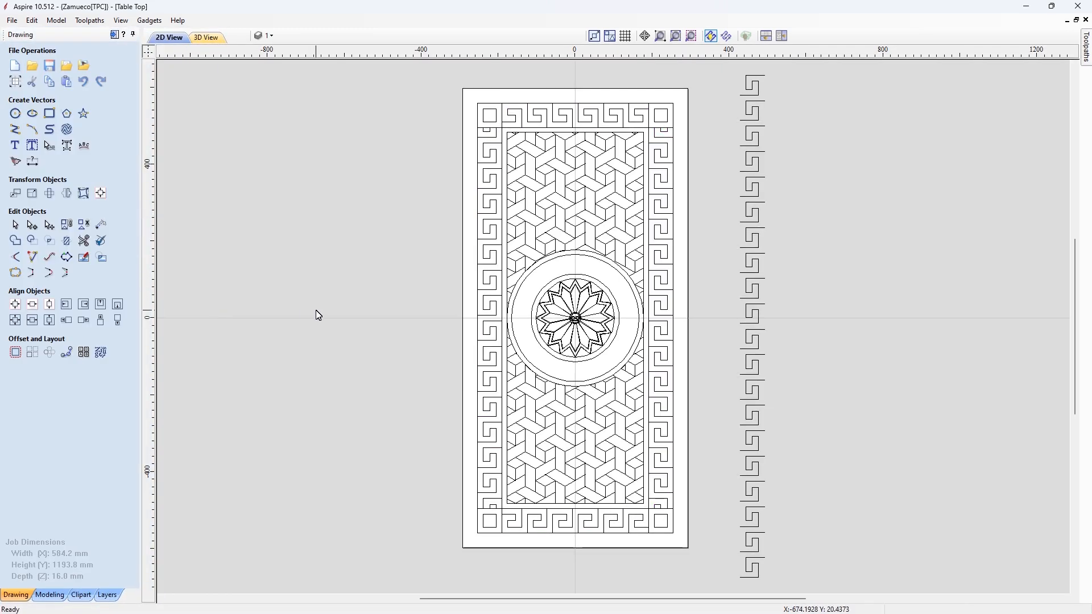
- Ungroup the spare key column beside the table top and delete its six uppermost keys
click(749, 118)
right_click(747, 119)
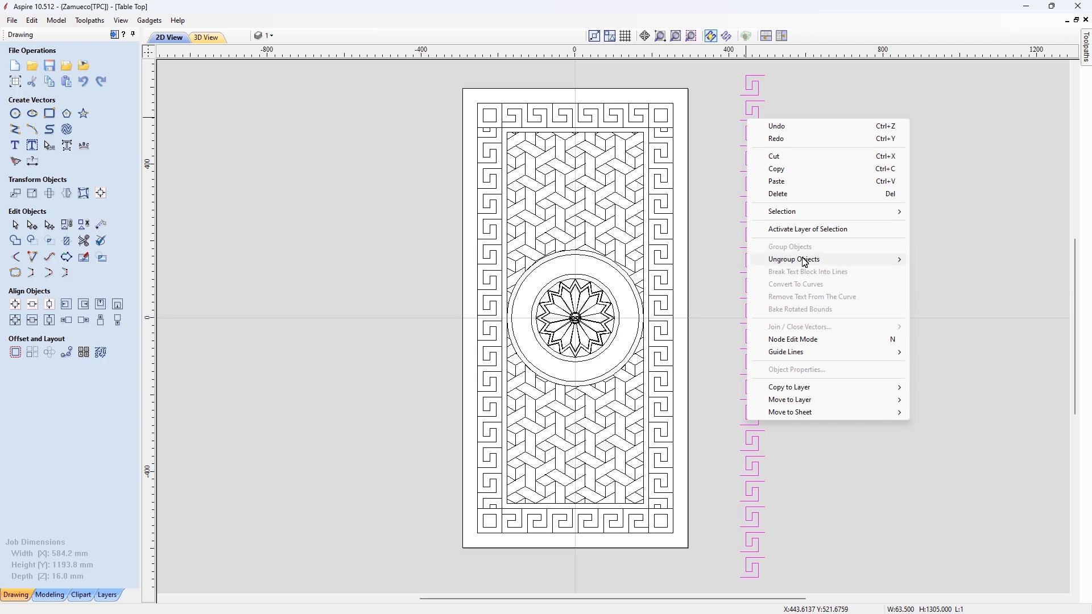
mouse_move(804, 261)
click(942, 263)
click(892, 243)
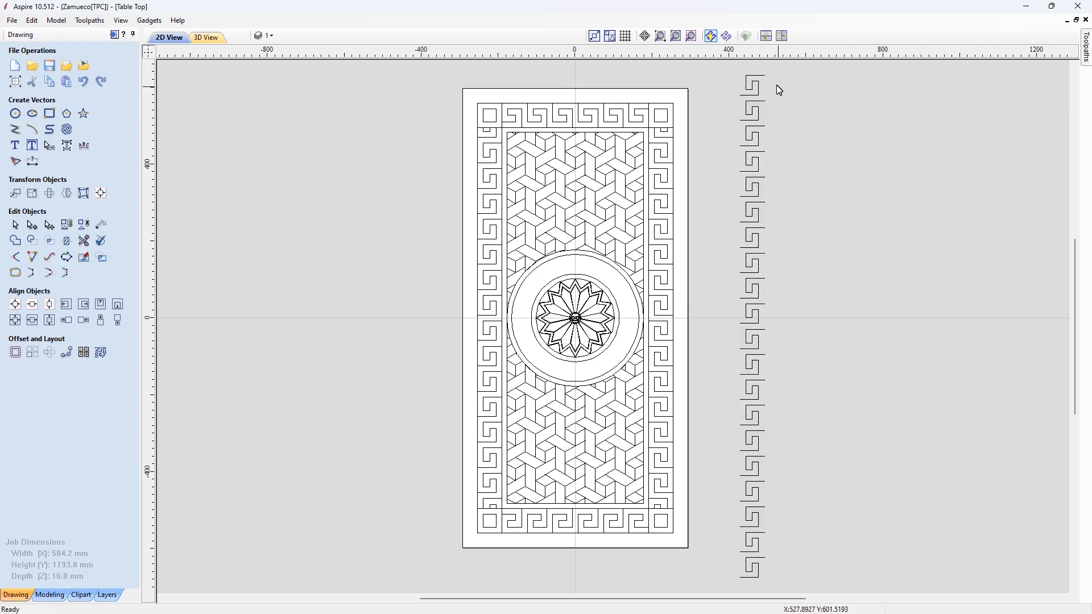
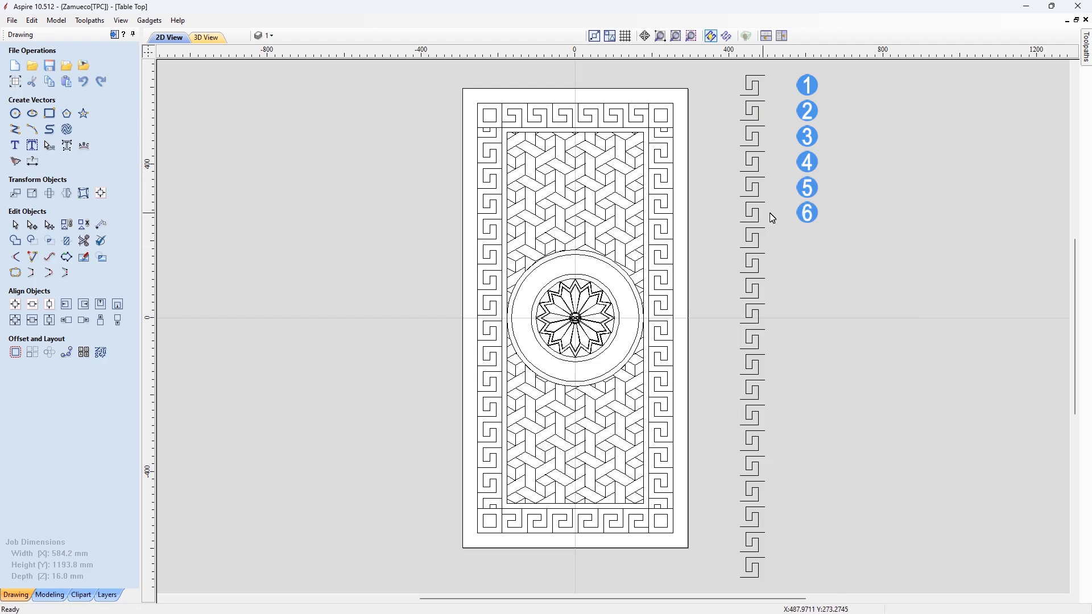
drag(770, 213, 734, 84)
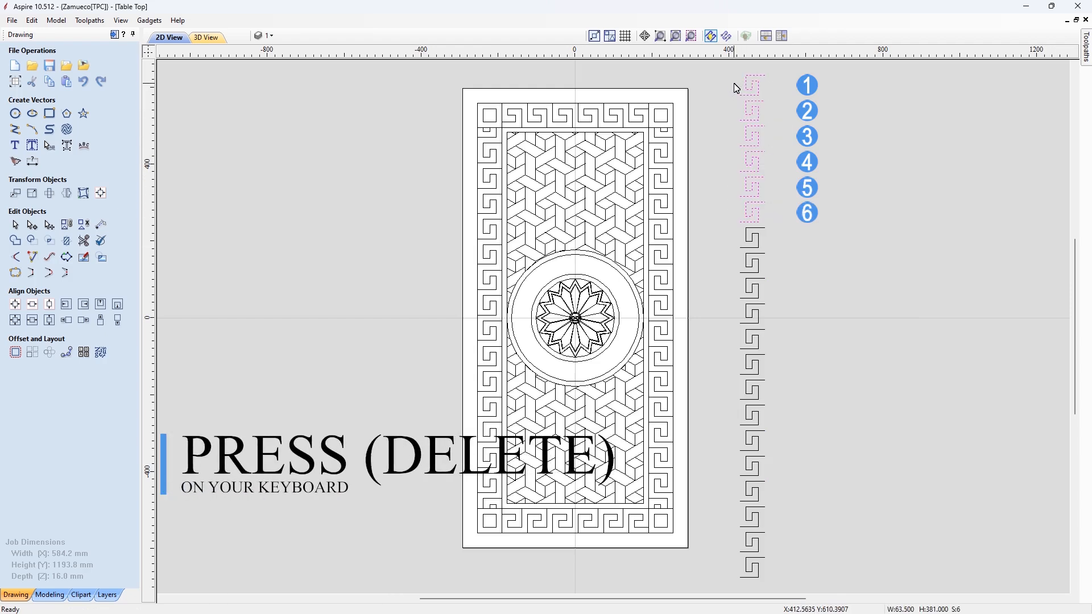
key(Delete)
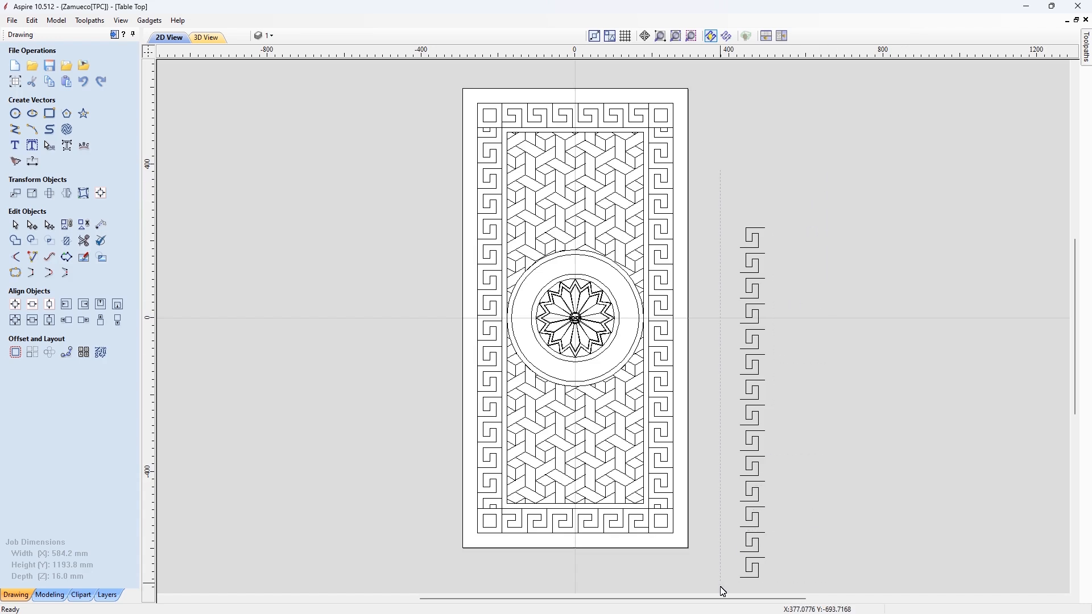
- Group the remaining keys of the spare column into one object
drag(723, 591, 721, 594)
right_click(695, 556)
click(742, 377)
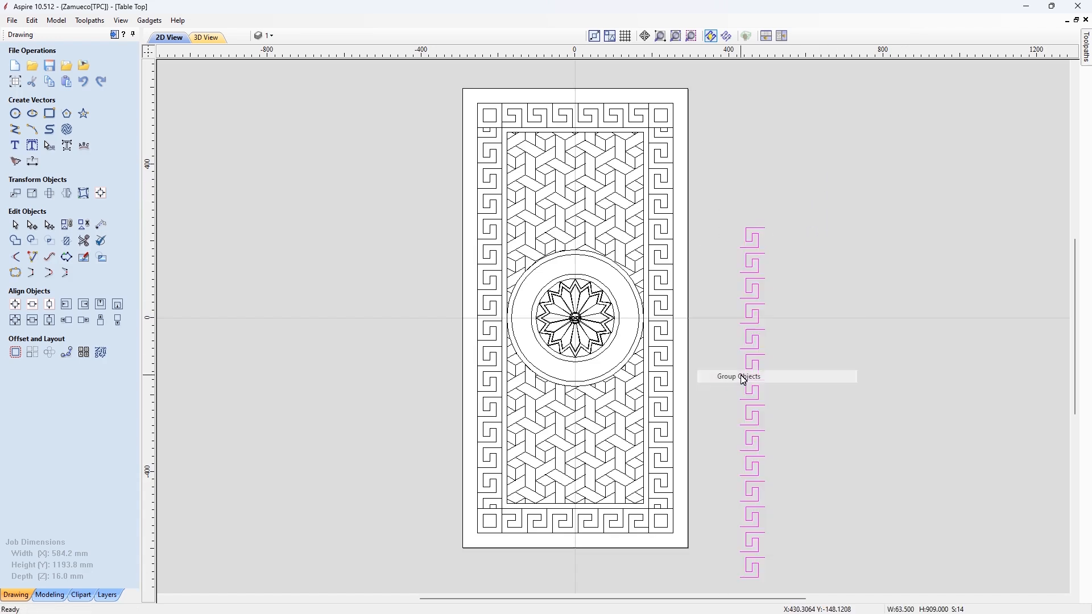
- Rotate the spare key column 90° to the right and move it clear of the table top's right edge
key(0)
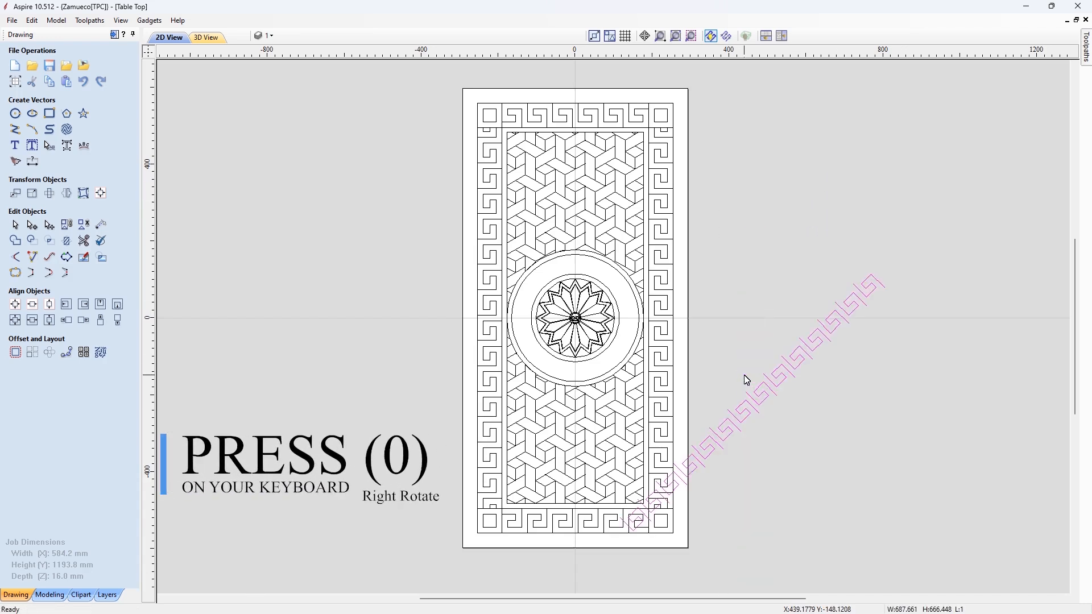
key(0)
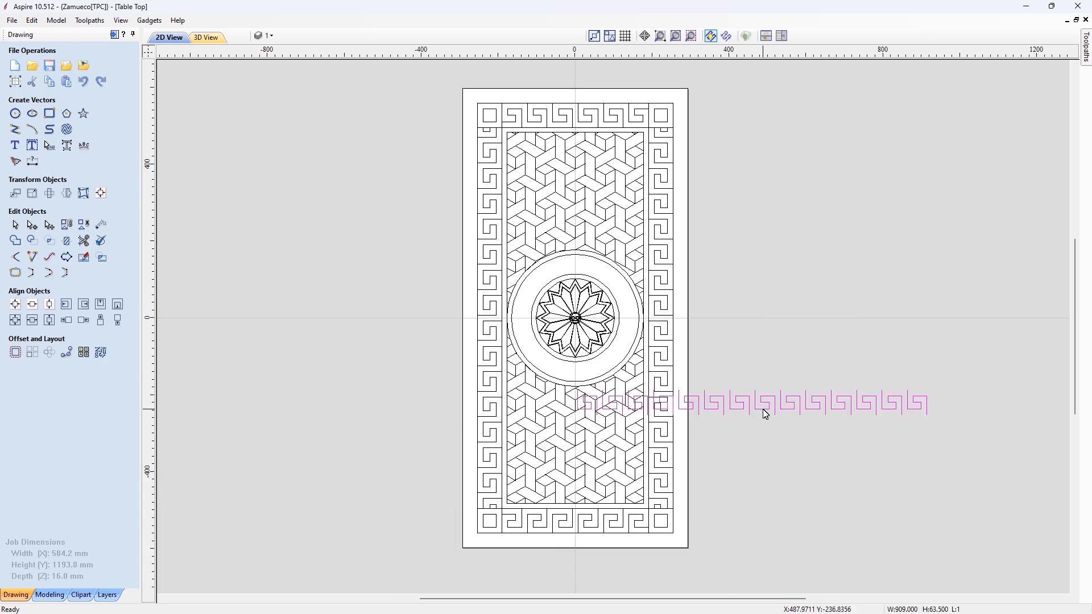
drag(766, 414, 887, 336)
- Cut open the two circles bounding the ring around the central medallion at their leftmost nodes
click(572, 276)
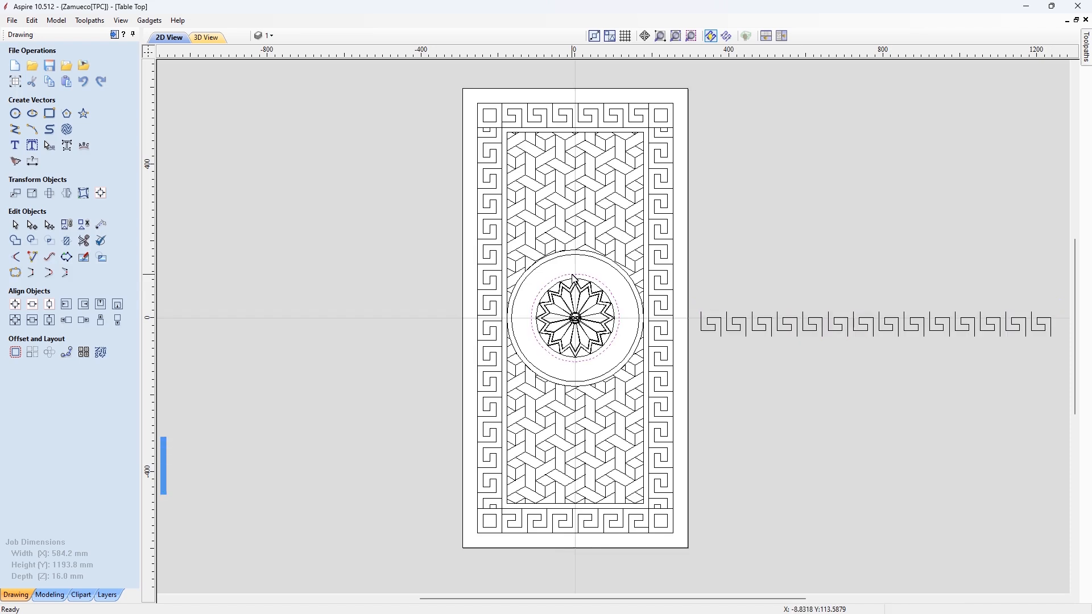
scroll(546, 233, up, 3)
key(n)
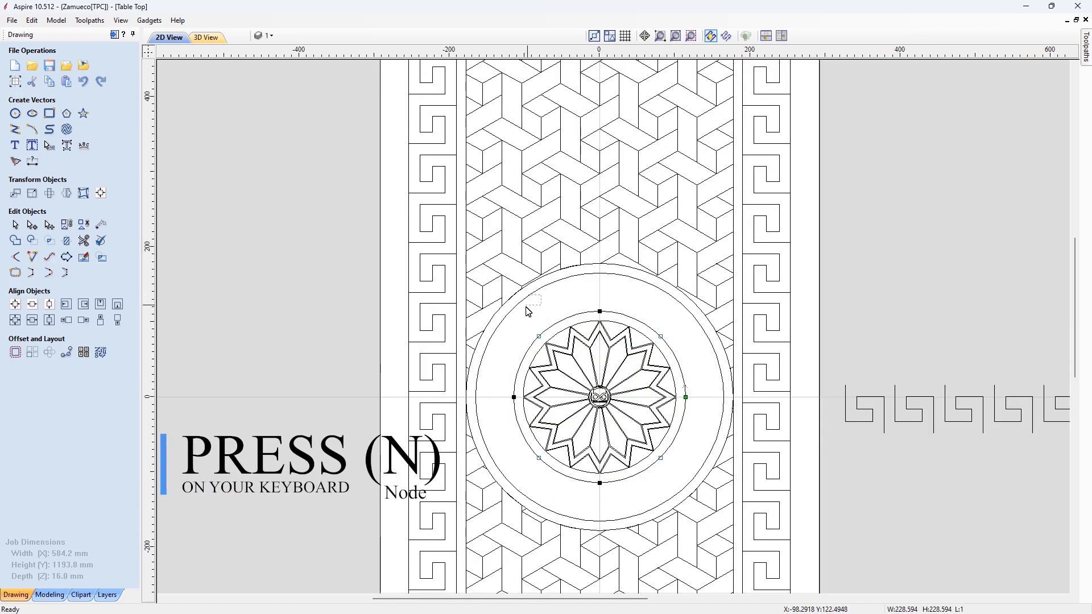
right_click(515, 397)
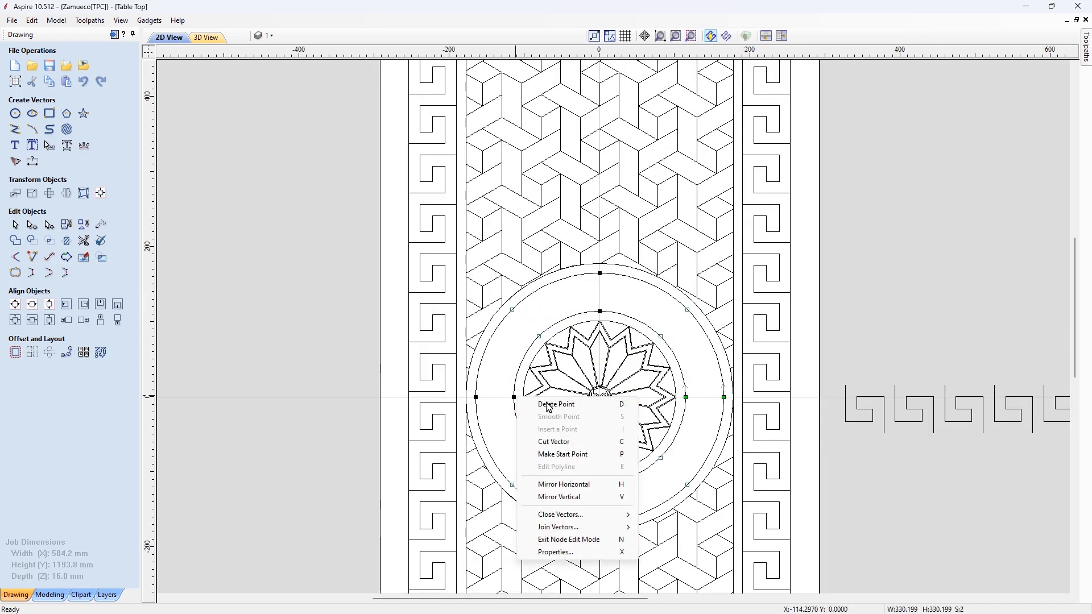
click(563, 454)
right_click(475, 398)
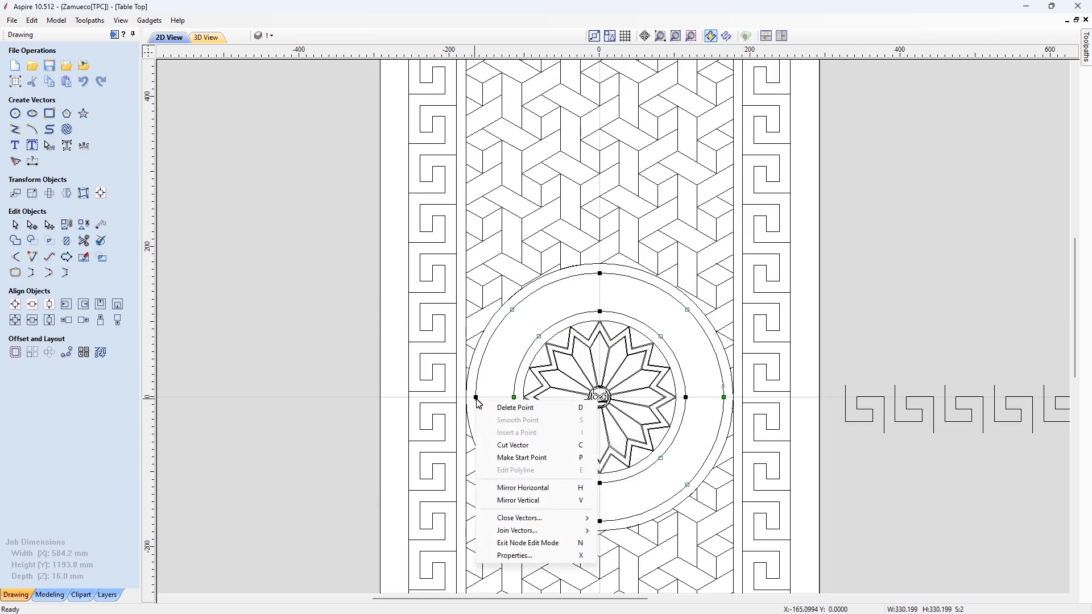
click(518, 446)
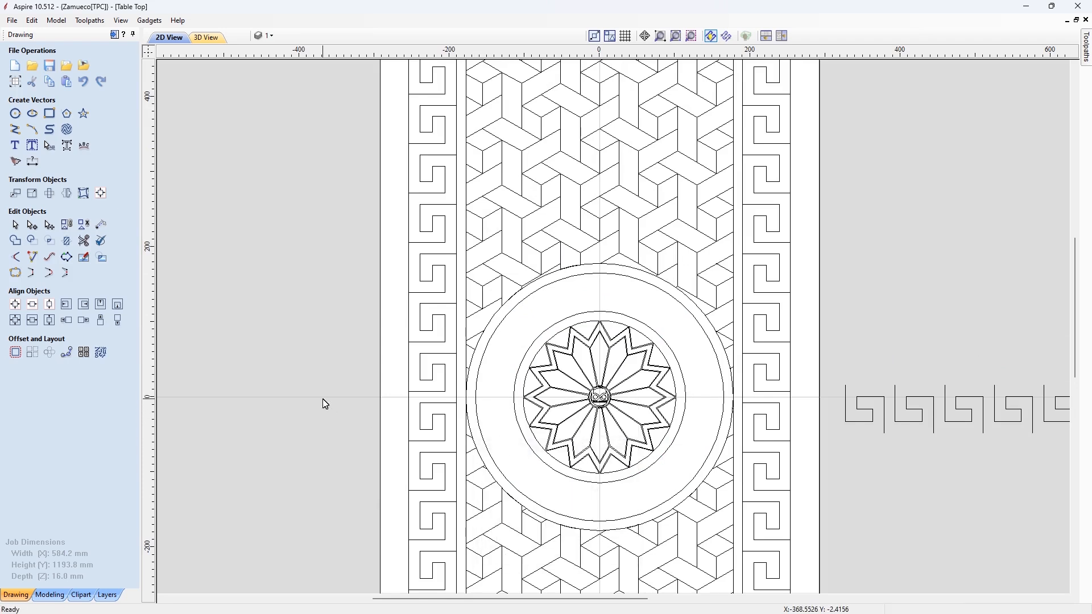
scroll(224, 346, down, 2)
scroll(465, 387, up, 1)
scroll(447, 388, down, 1)
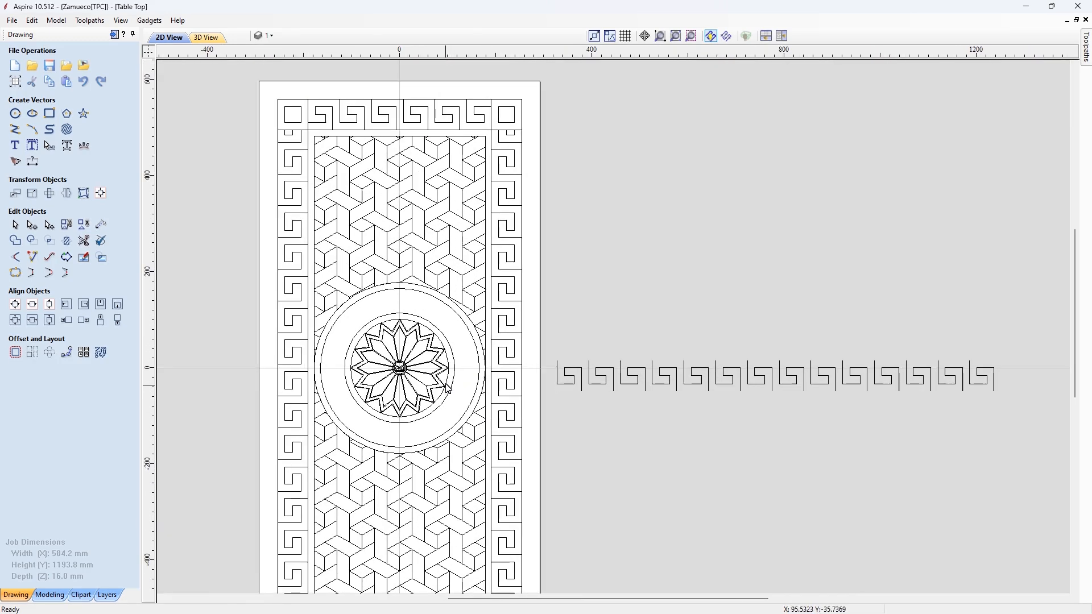
- Distort the horizontal key band between two curves, using the opened inner and outer circles around the medallion as the envelope
click(84, 194)
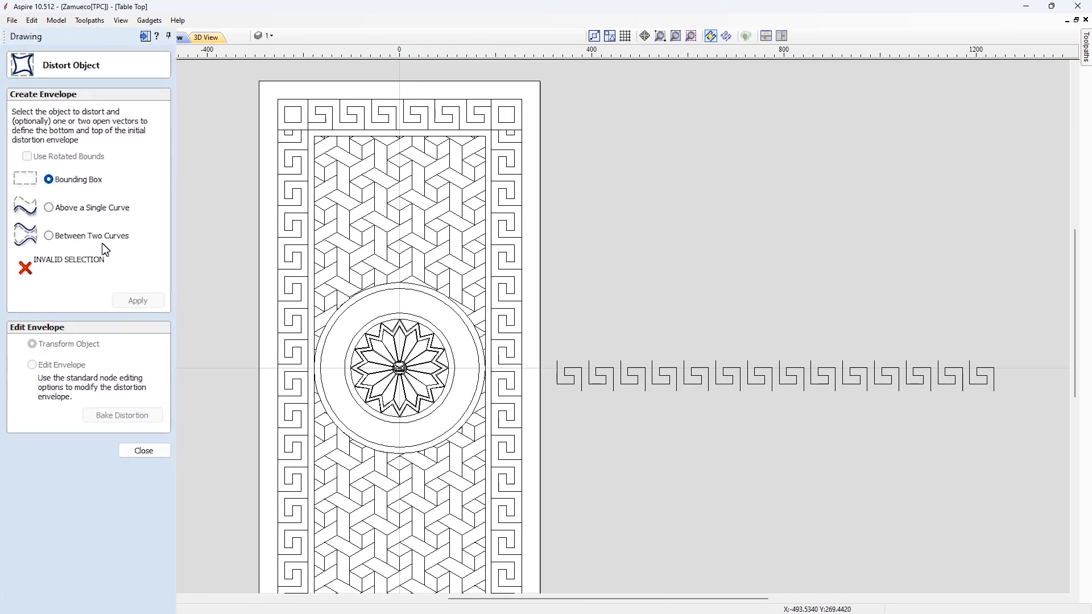
drag(686, 356, 657, 400)
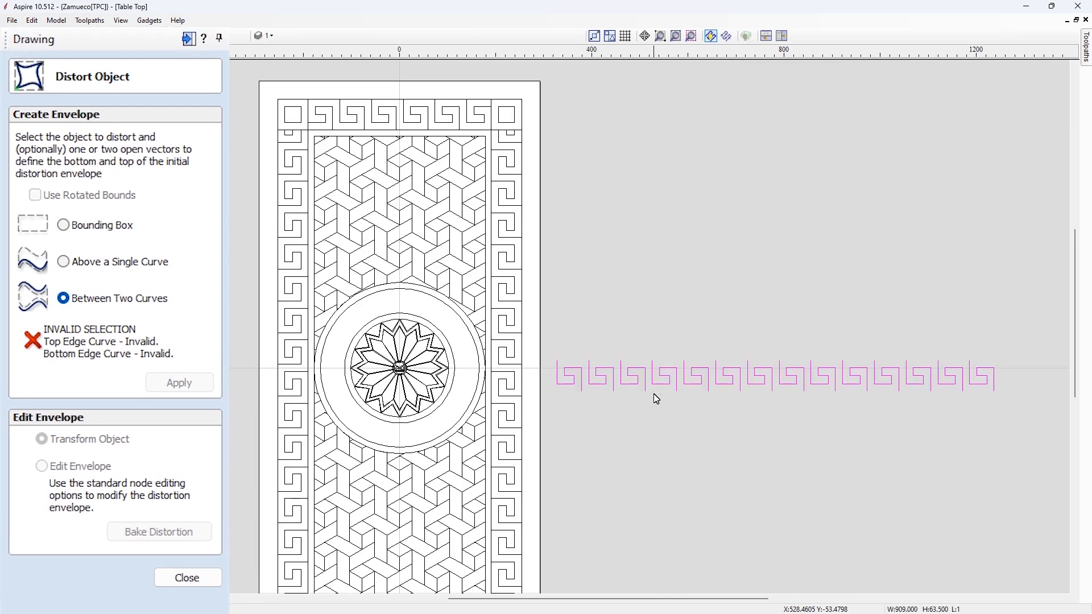
shift+click(418, 294)
click(191, 383)
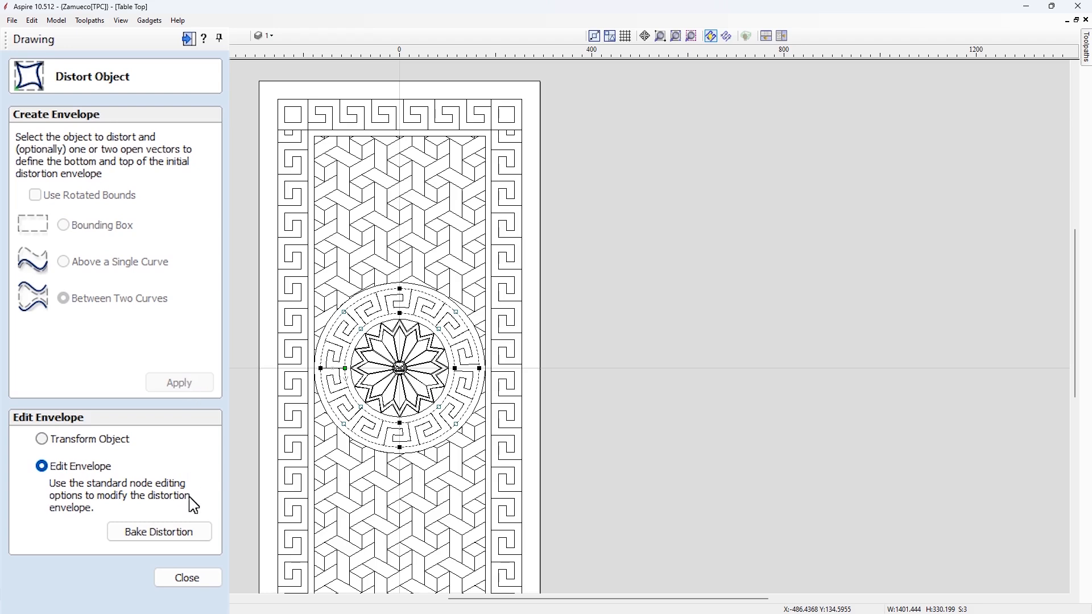
- Bake the distortion envelope into the curved key band around the medallion
click(200, 534)
click(188, 578)
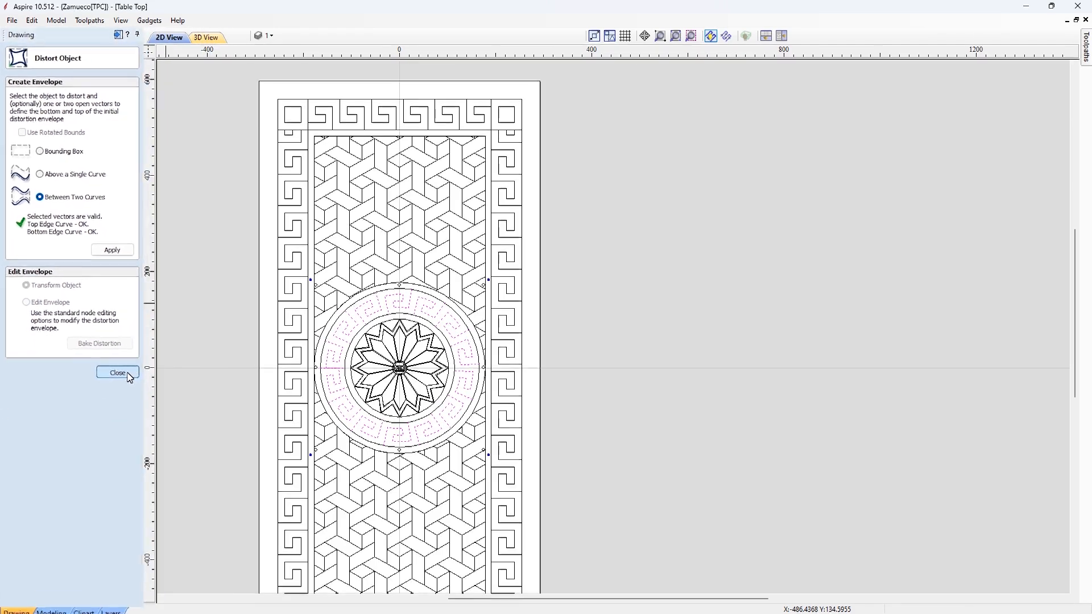
- Delete every distorted key in the ring around the medallion except the single topmost key
scroll(262, 386, up, 2)
scroll(285, 393, up, 2)
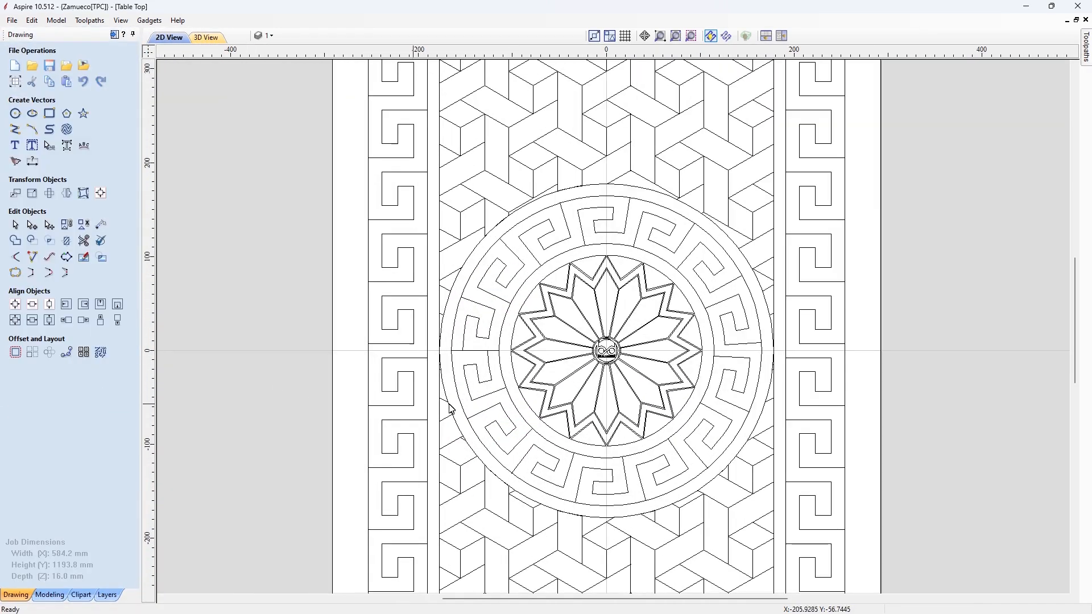
click(472, 352)
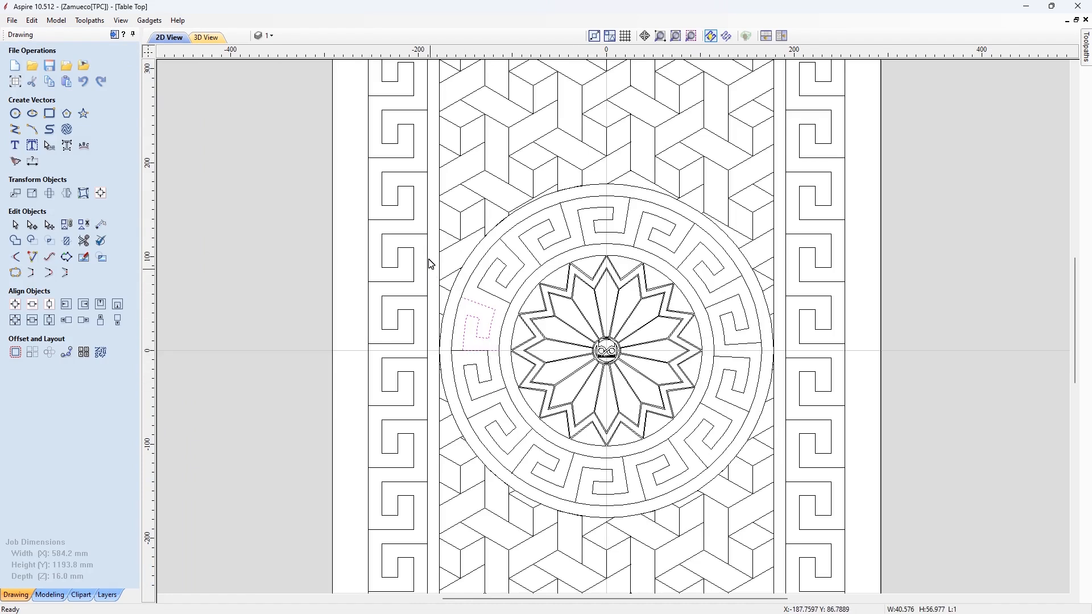
drag(429, 247, 573, 493)
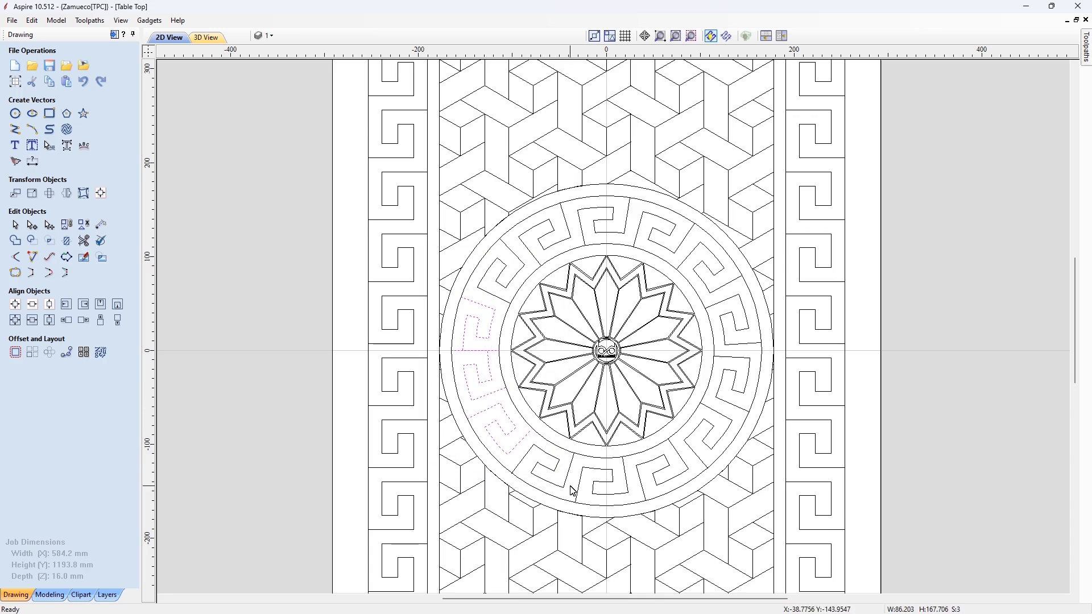
key(Delete)
drag(492, 399, 824, 534)
key(Delete)
drag(683, 229, 813, 406)
key(Delete)
click(662, 233)
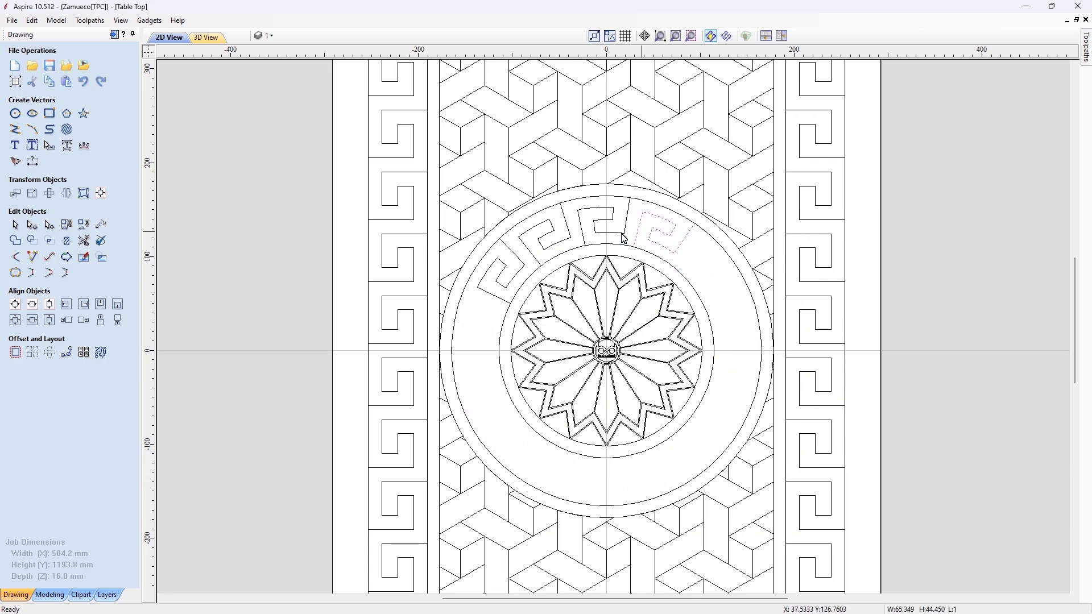
key(Delete)
click(549, 245)
key(Delete)
click(506, 259)
key(Delete)
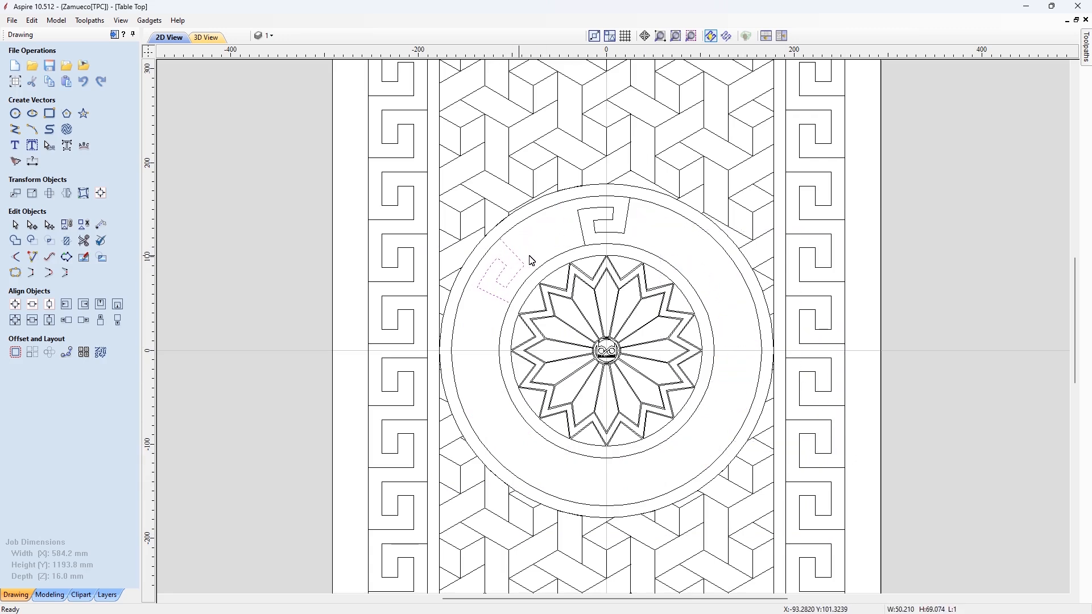
- Circular-copy the remaining key into 14 grouped, rotated items over a 360° total angle, with the rotation center at X 0, Y 0
click(604, 233)
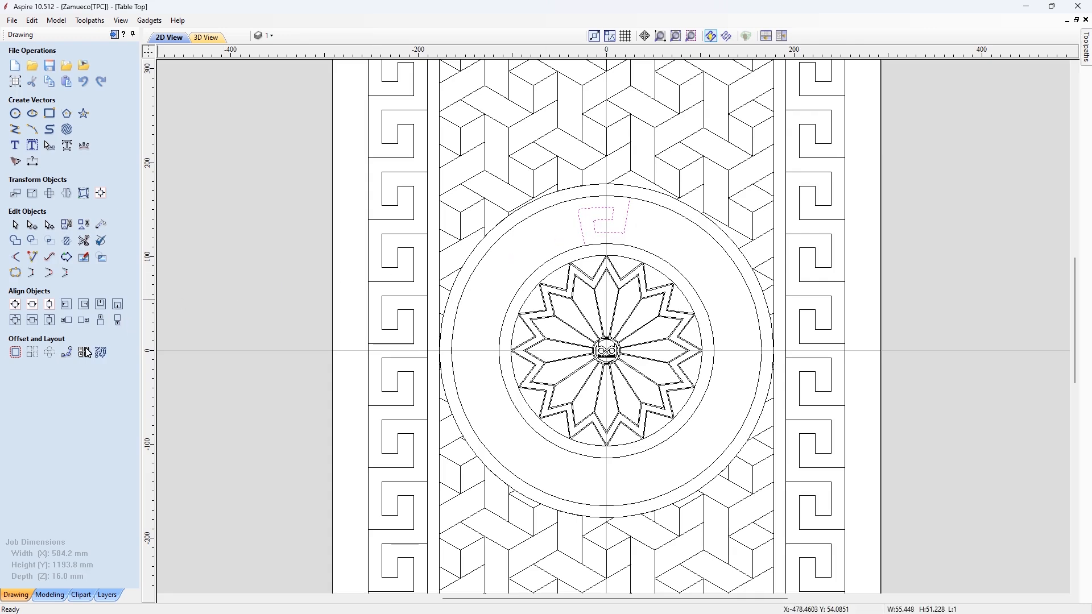
click(48, 353)
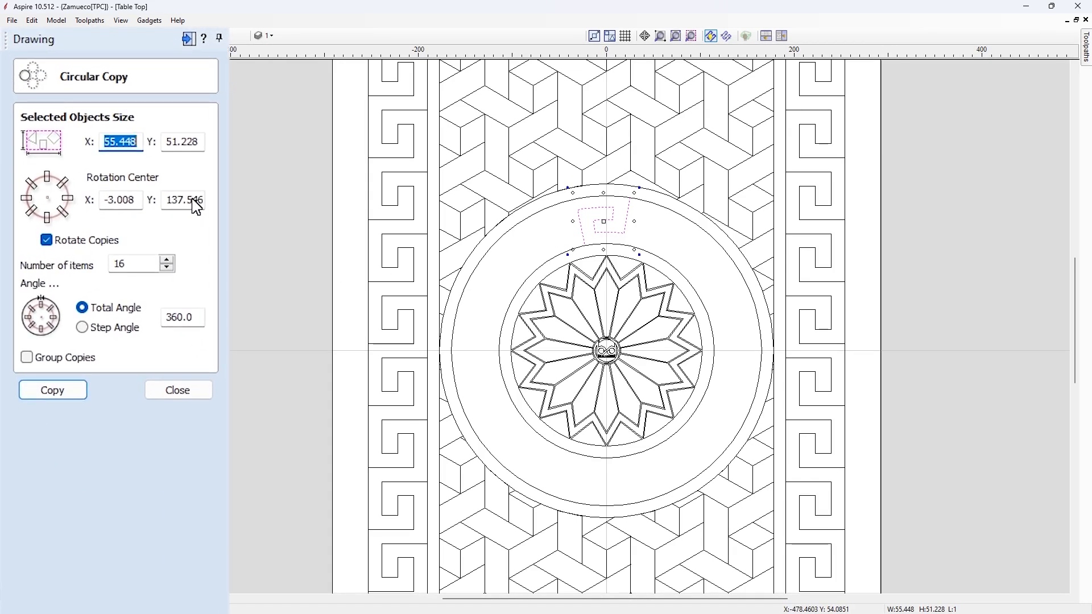
double_click(192, 201)
text(0)
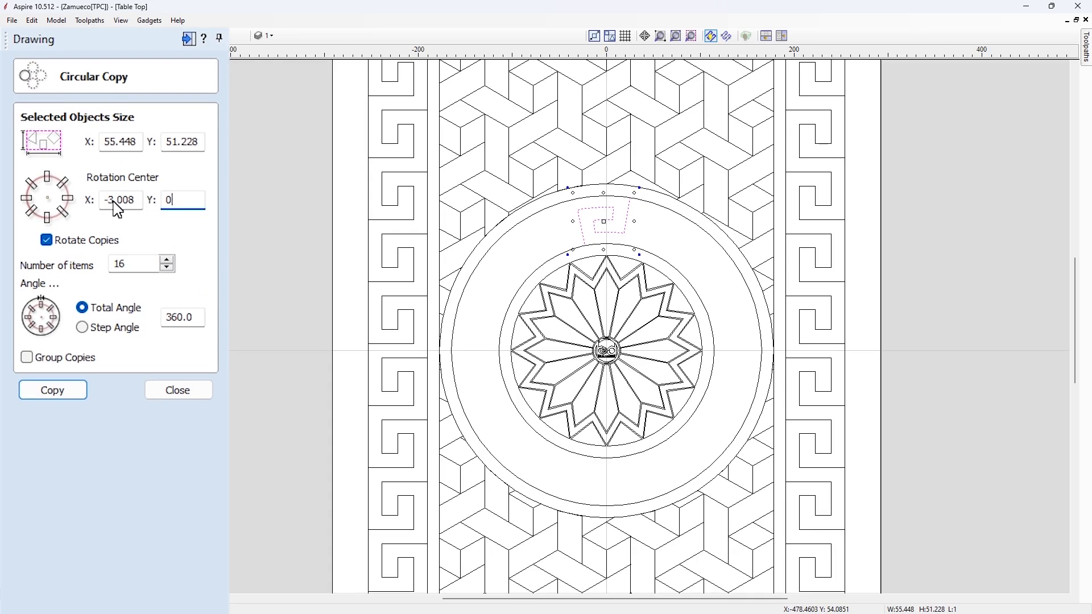
double_click(117, 204)
text(0)
double_click(142, 265)
text(14)
double_click(116, 203)
click(81, 367)
click(82, 394)
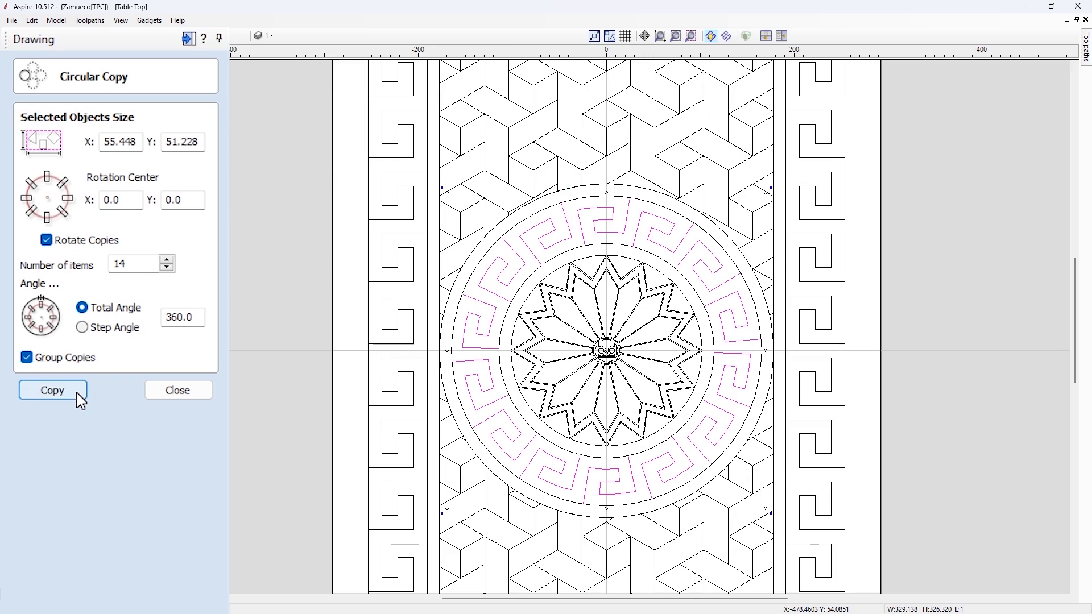
click(170, 390)
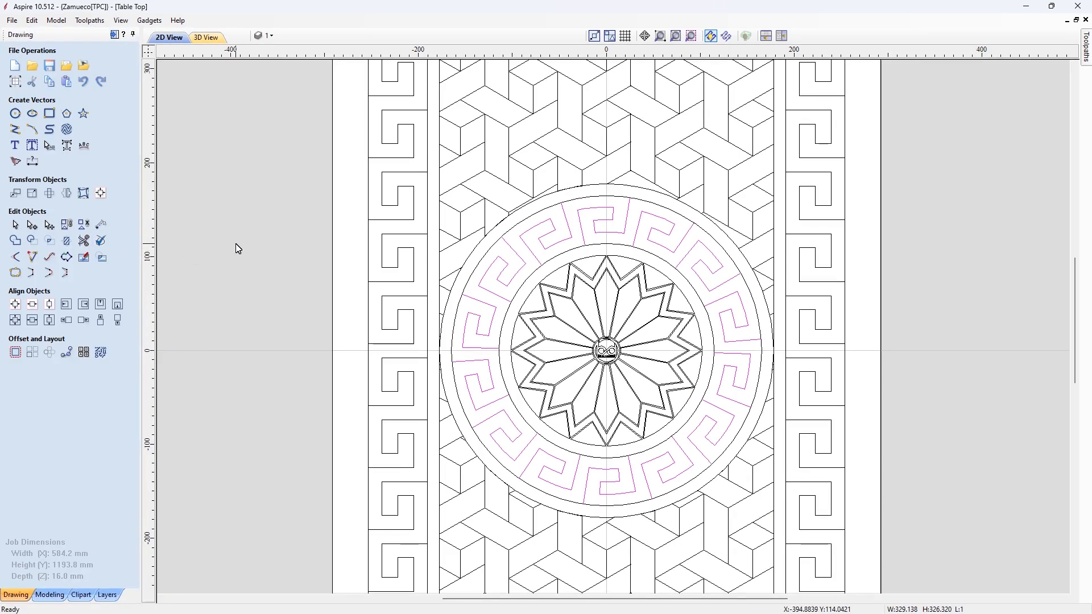
- Ungroup the four key bands and the medallion's key ring onto their original layers, and regroup them with the corner squares as one object
key(F3)
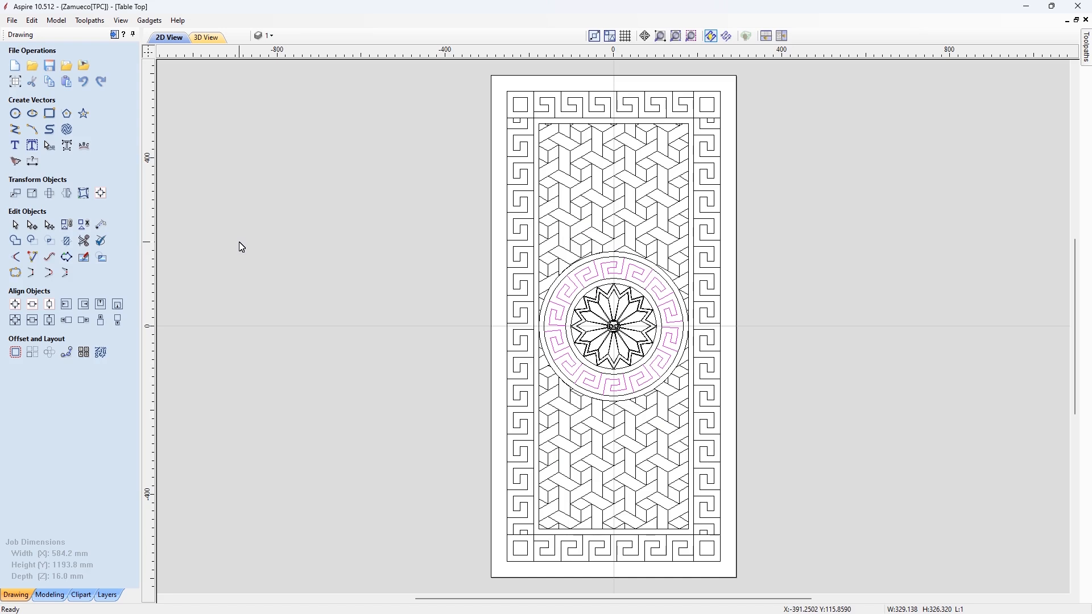
shift+click(519, 251)
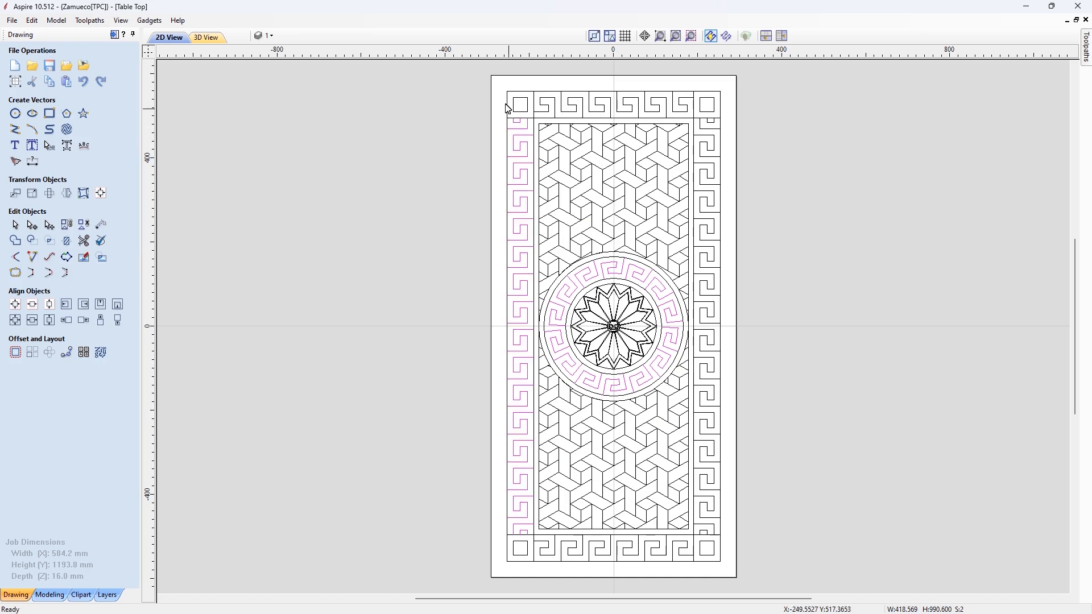
shift+click(556, 105)
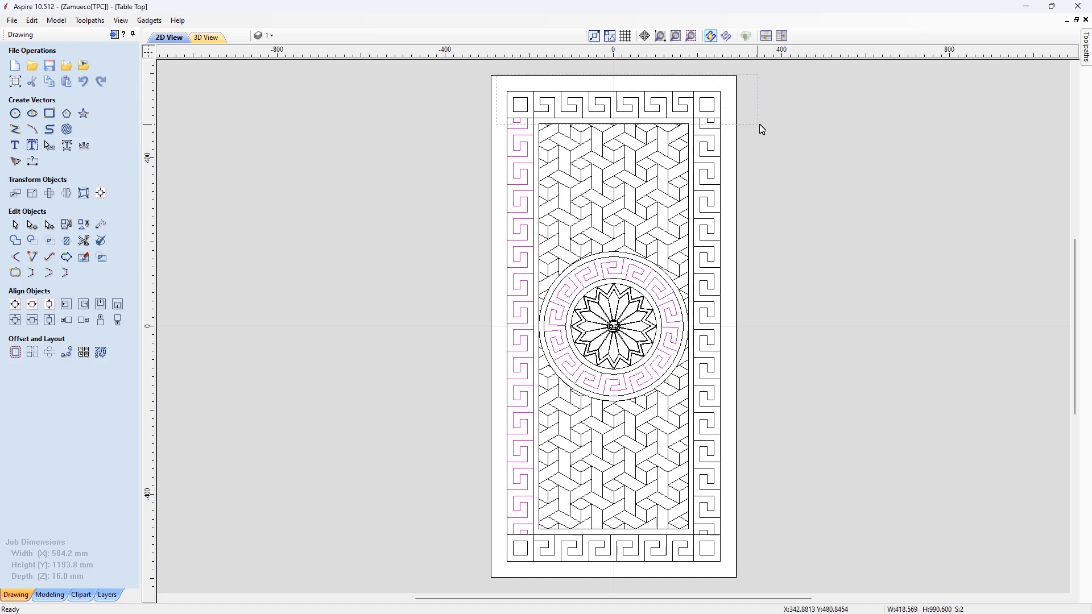
shift+click(711, 154)
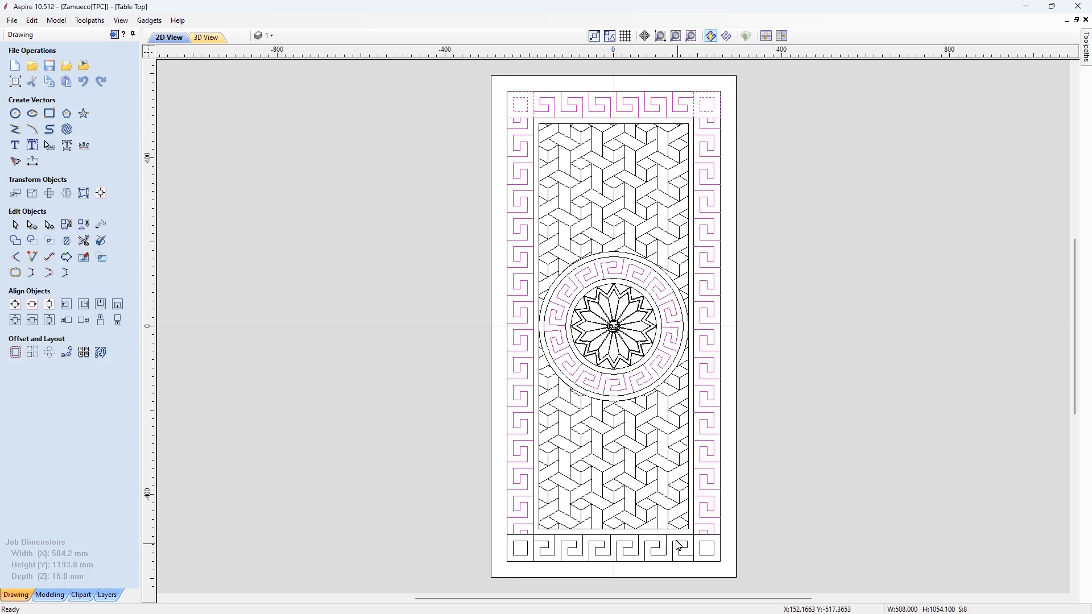
shift+drag(700, 524, 763, 585)
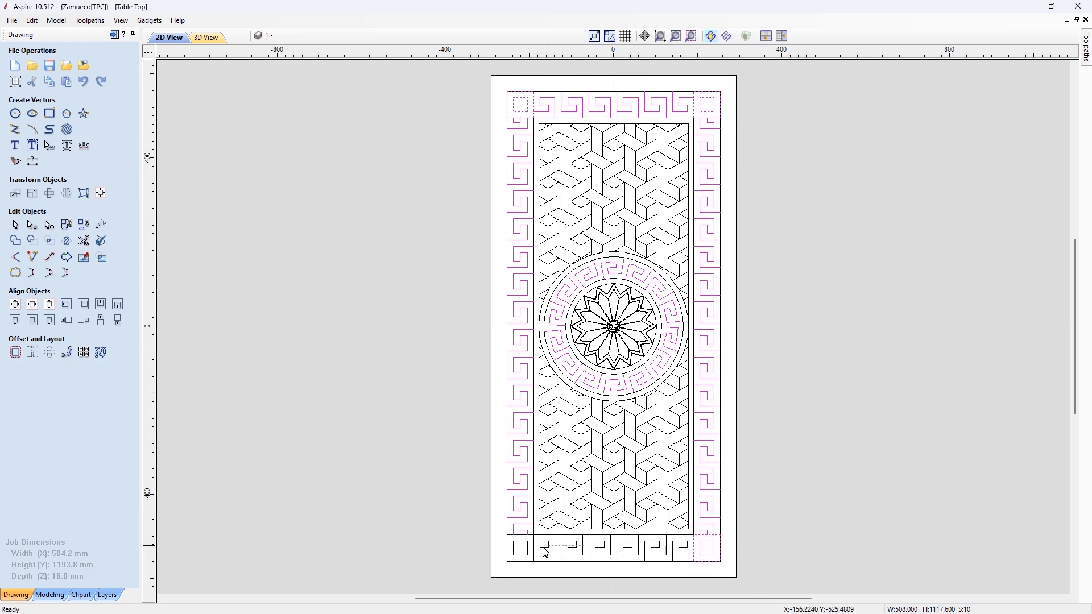
shift+drag(544, 552, 517, 556)
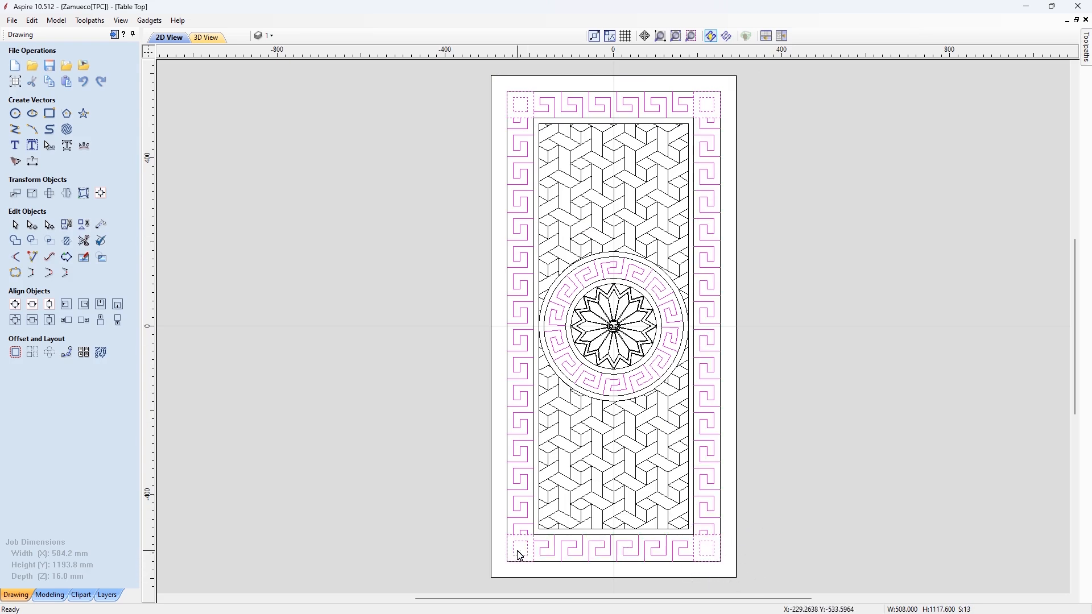
right_click(655, 541)
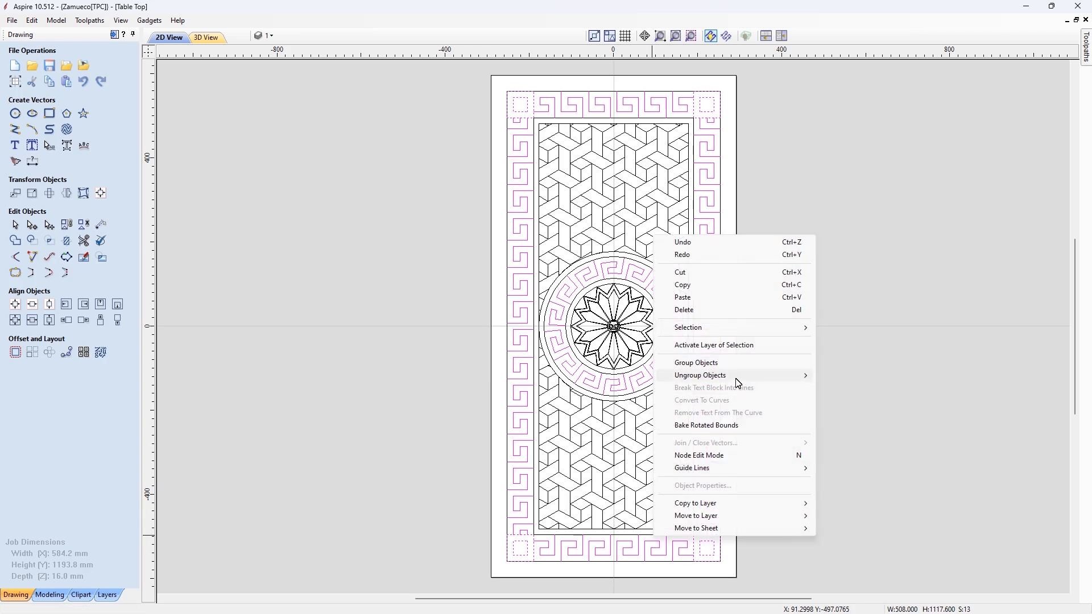
mouse_move(738, 376)
click(842, 374)
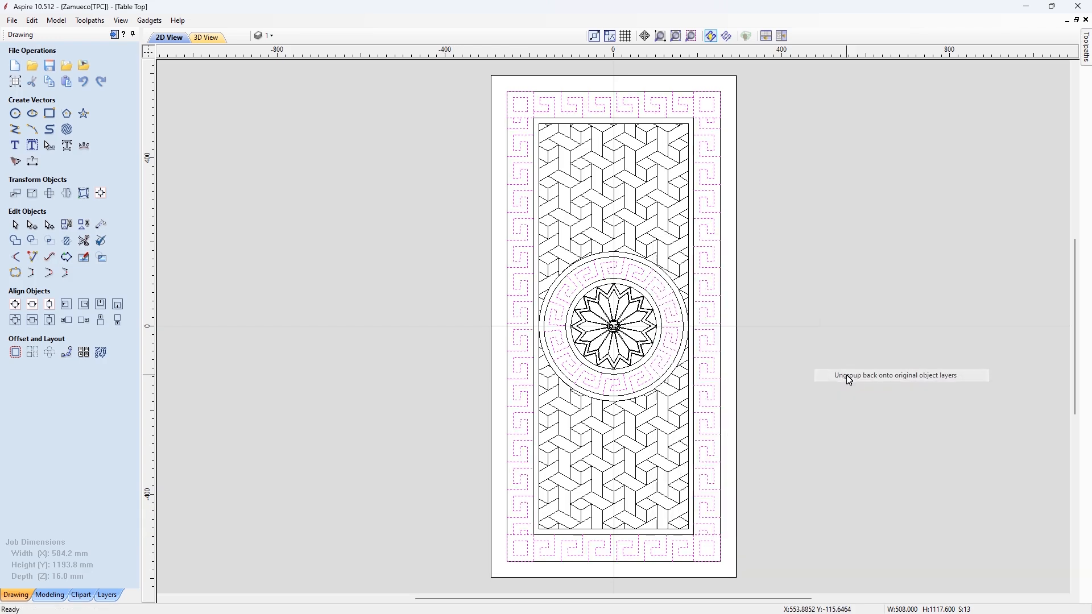
right_click(779, 371)
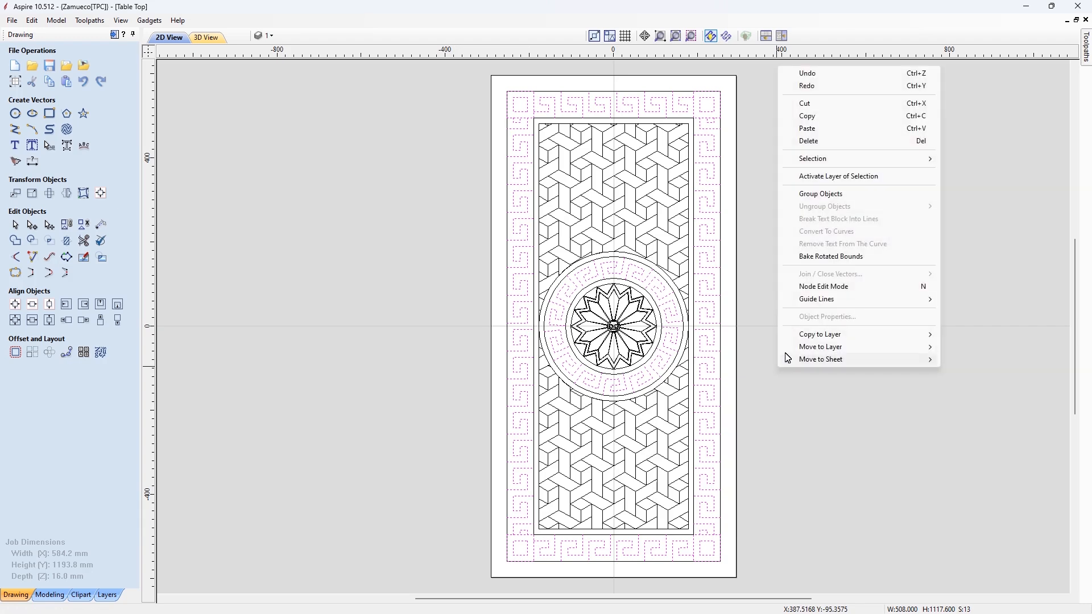
click(824, 195)
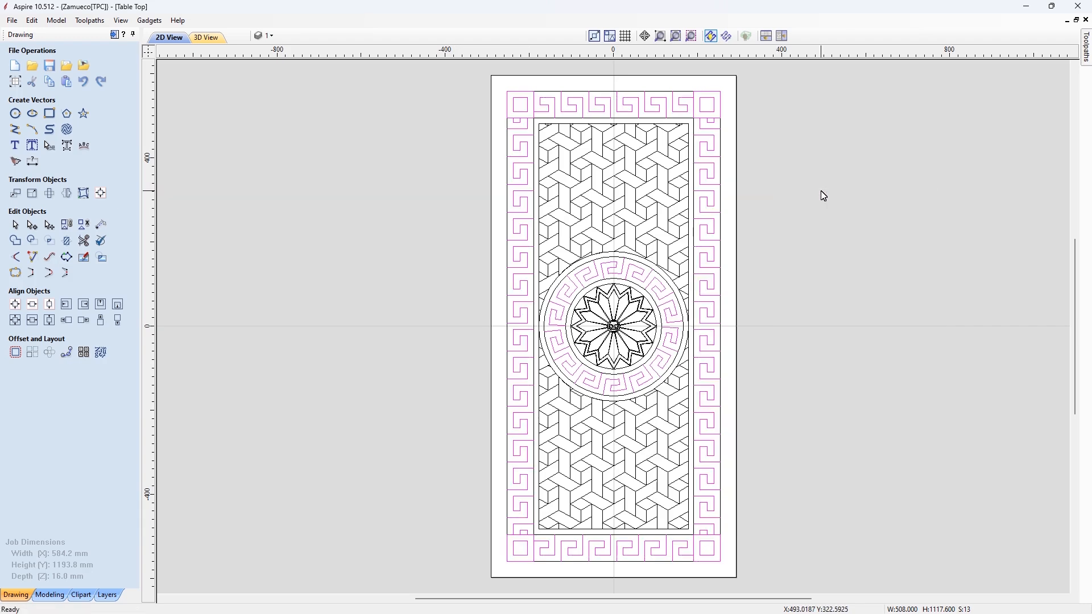
- Group the geometric pattern with the rectangle that frames it
click(619, 149)
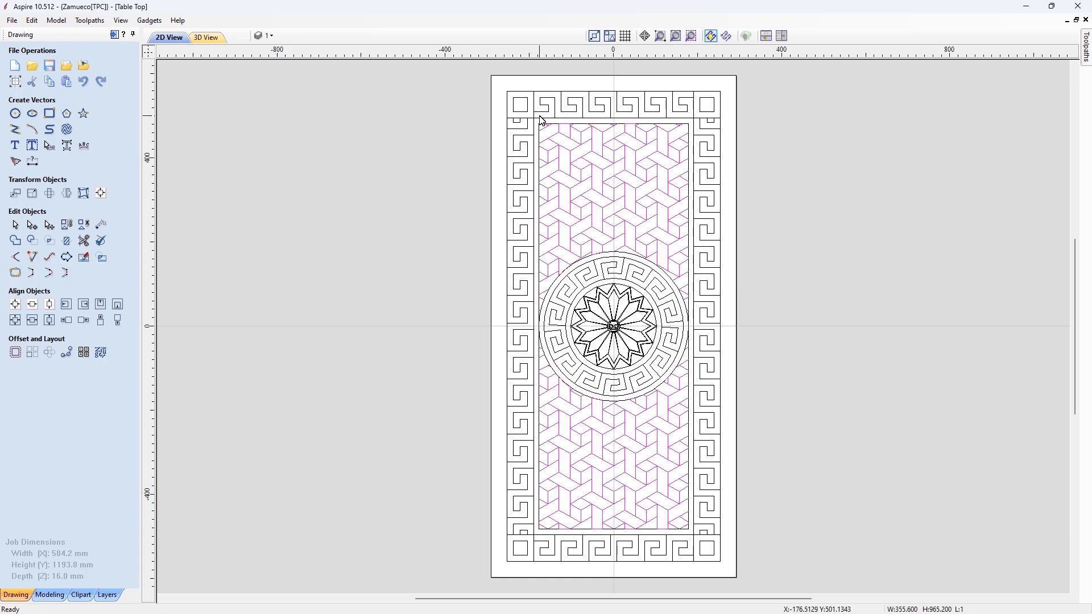
scroll(542, 121, up, 3)
shift+click(522, 125)
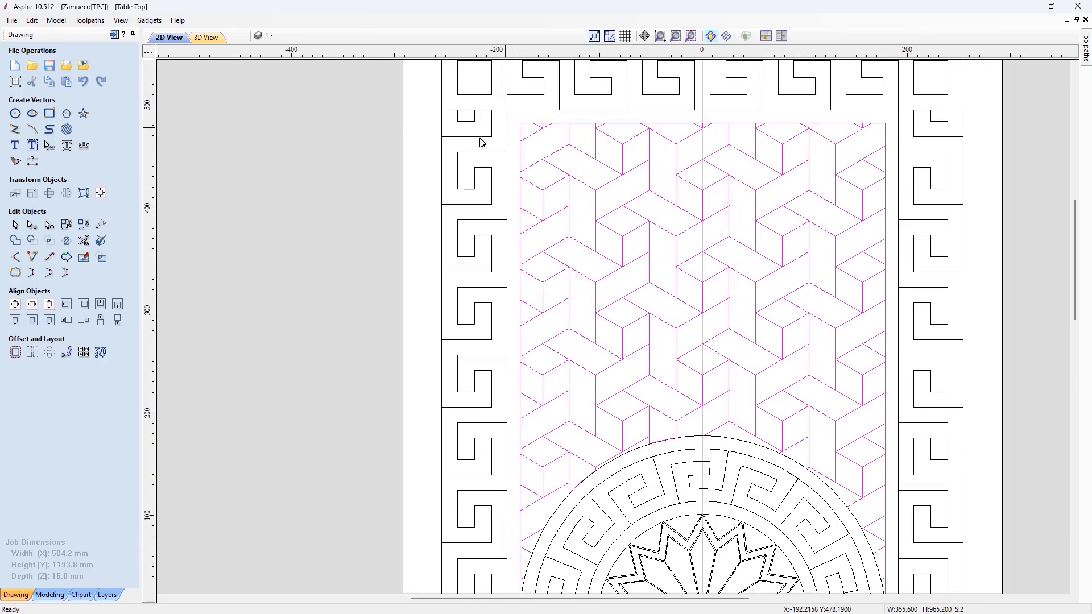
click(356, 179)
key(F3)
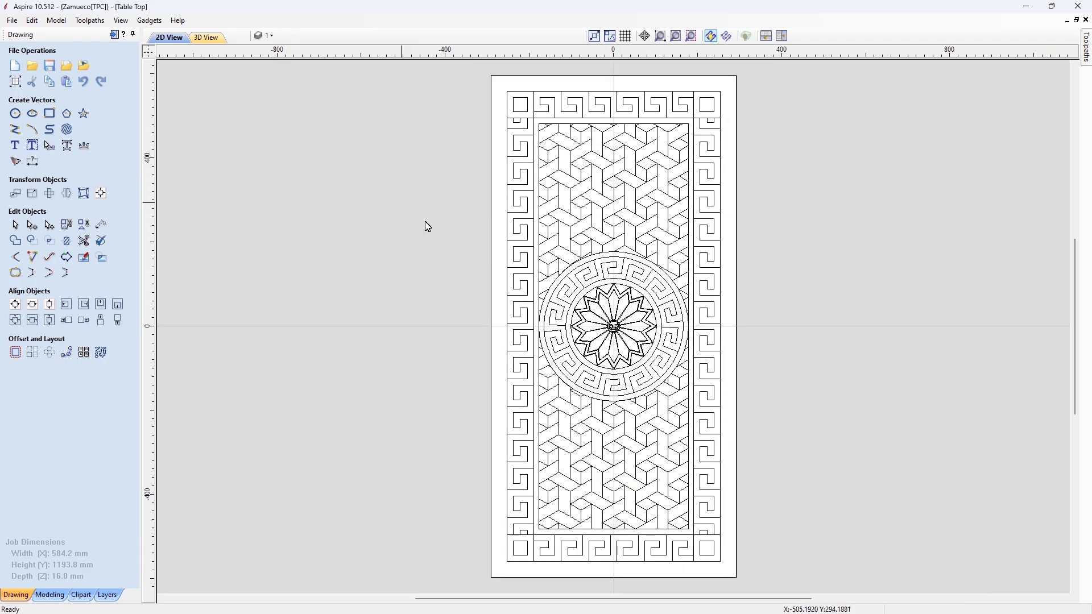
- Group the framed geometric pattern with the outermost circle around the medallion
click(594, 265)
scroll(595, 265, up, 2)
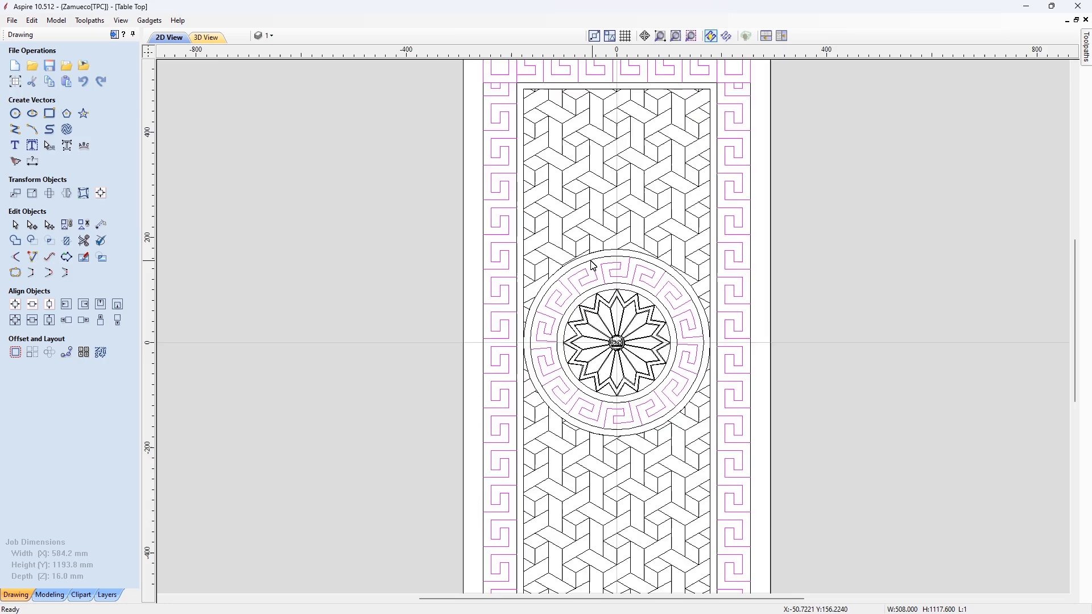
click(601, 253)
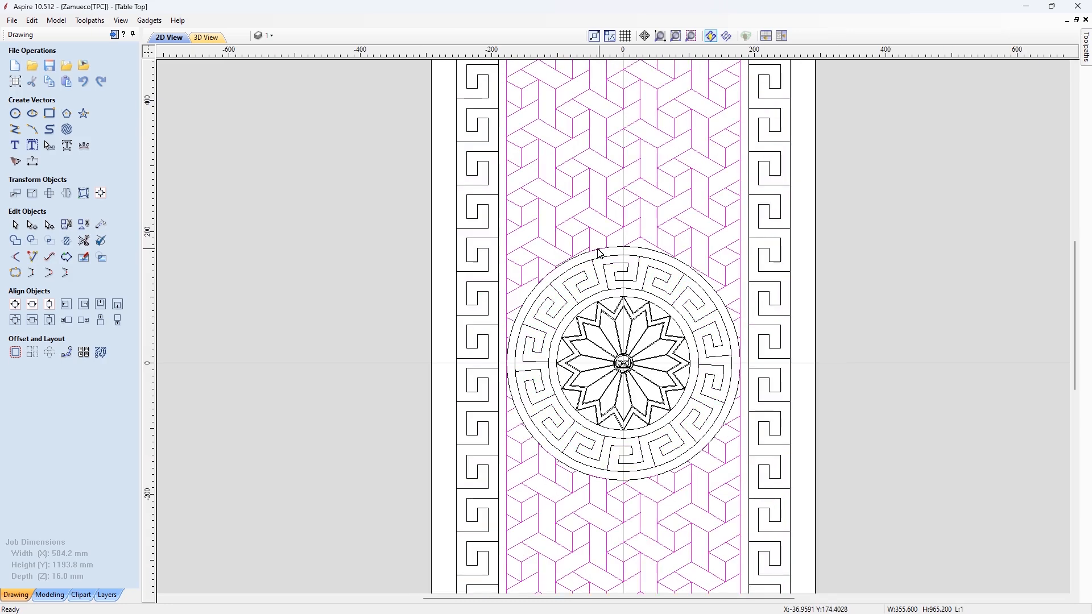
scroll(600, 253, up, 2)
shift+click(582, 254)
right_click(581, 252)
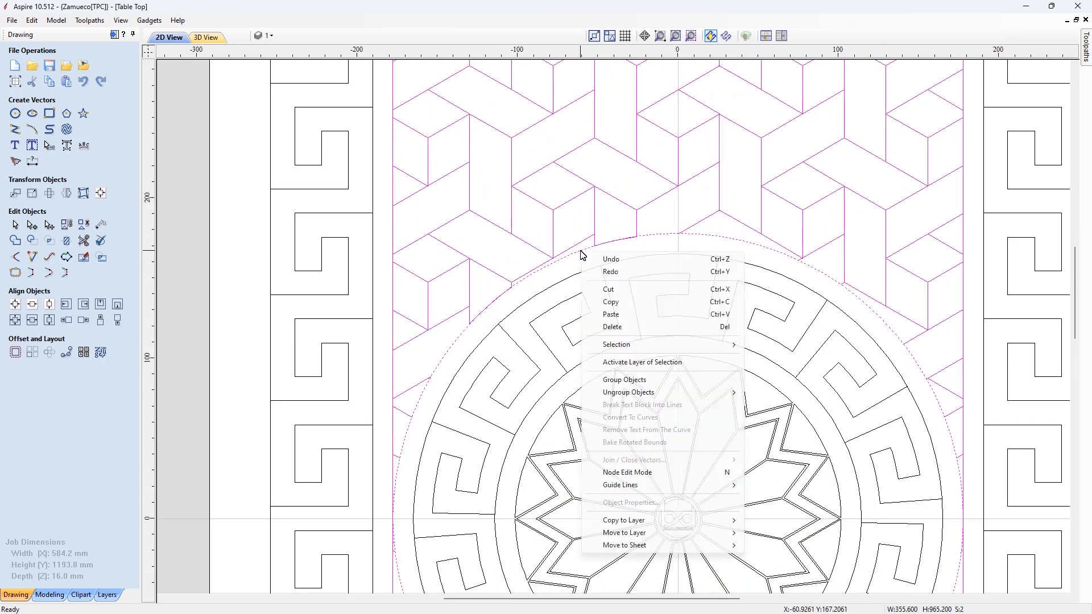
click(623, 382)
scroll(539, 248, down, 2)
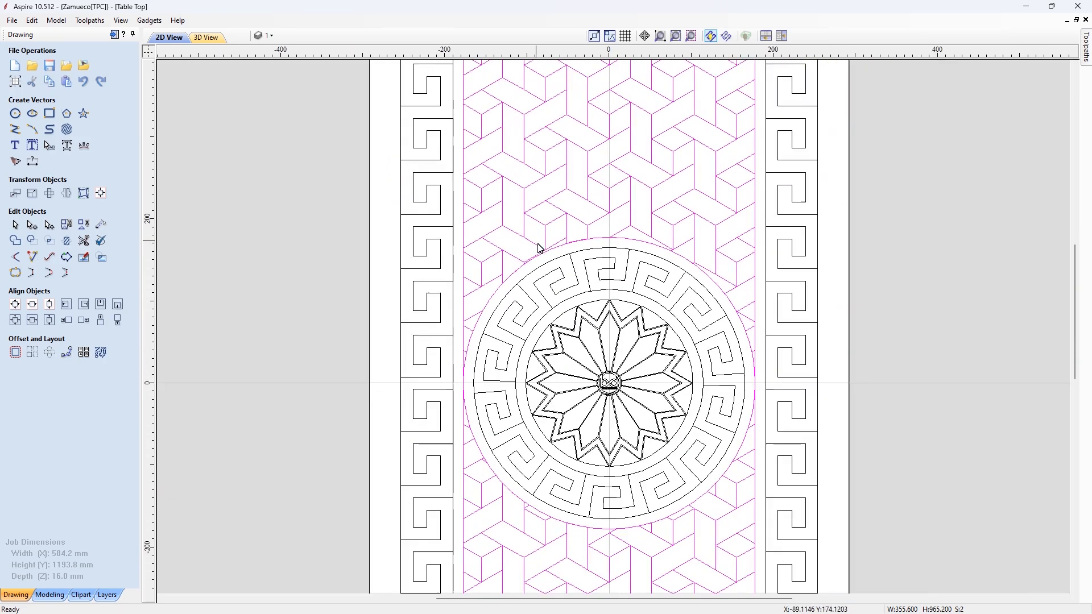
- Group the Greek-key artwork with the two circles that bound the medallion's key ring
click(556, 288)
scroll(551, 268, up, 1)
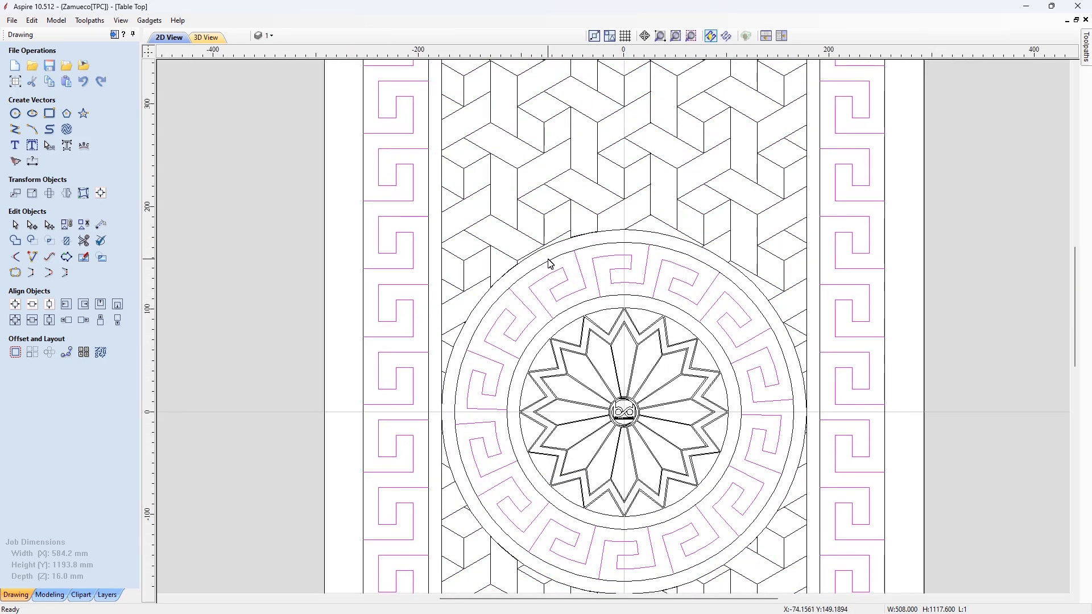
click(550, 262)
shift+click(588, 304)
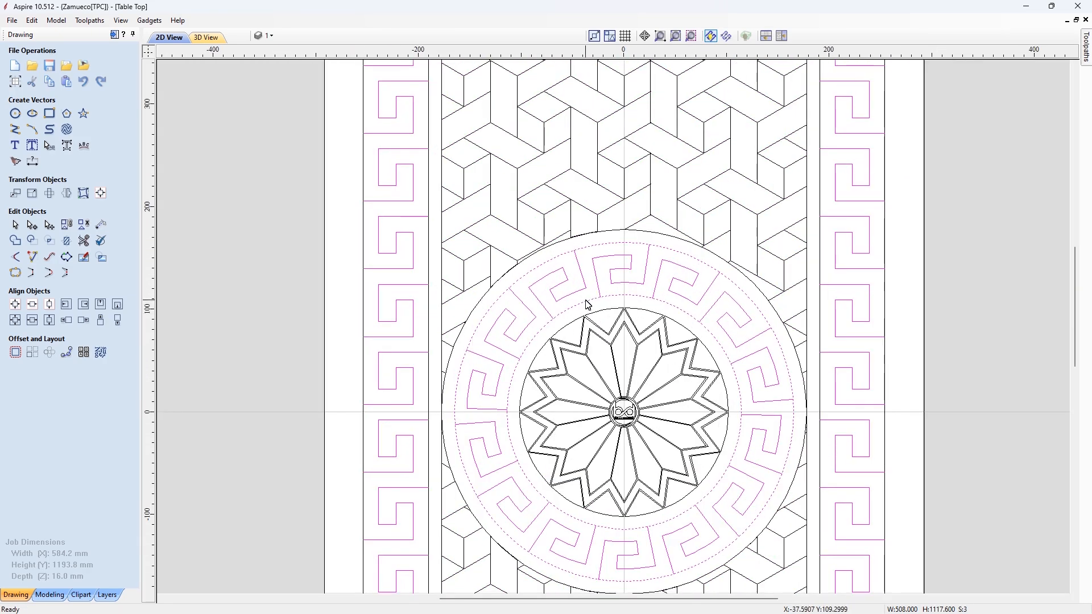
right_click(588, 303)
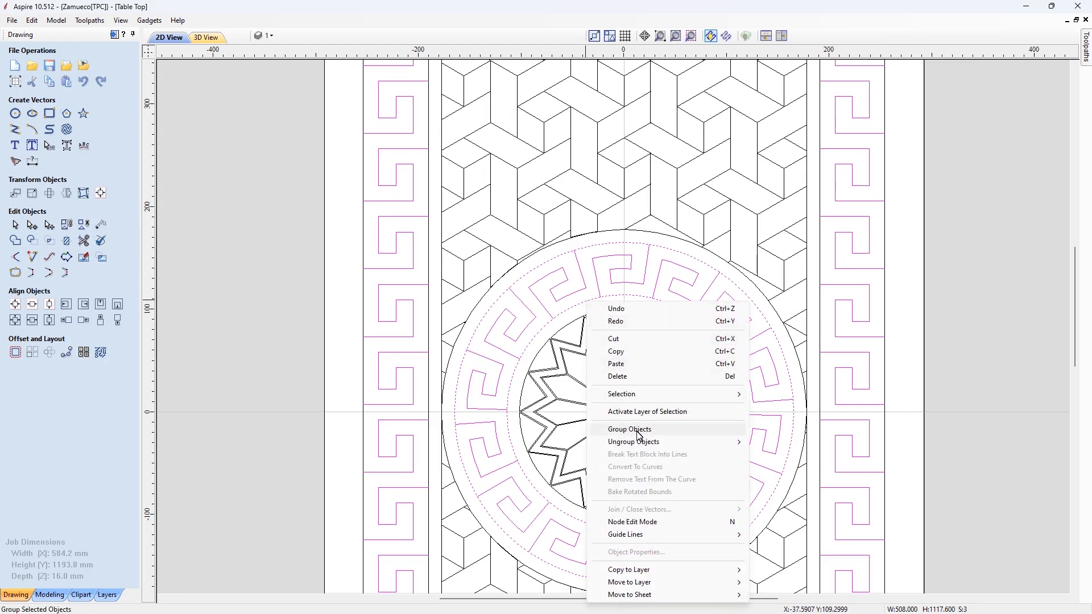
click(629, 429)
click(970, 354)
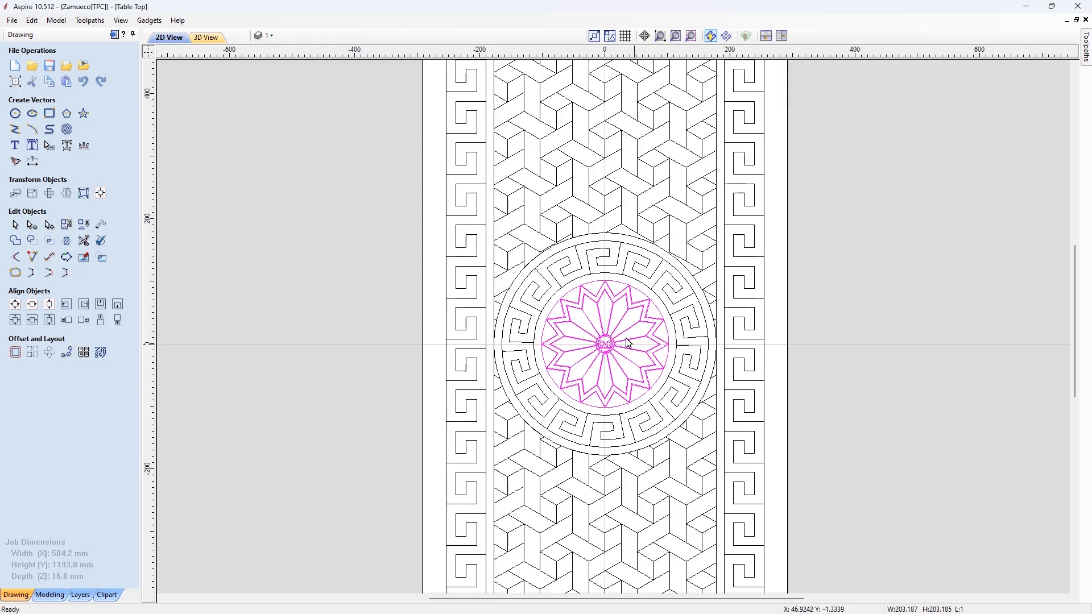
- Ungroup the medallion's centre artwork and regroup the petal design with the logo and its ring, leaving out the lettering
scroll(626, 343, up, 13)
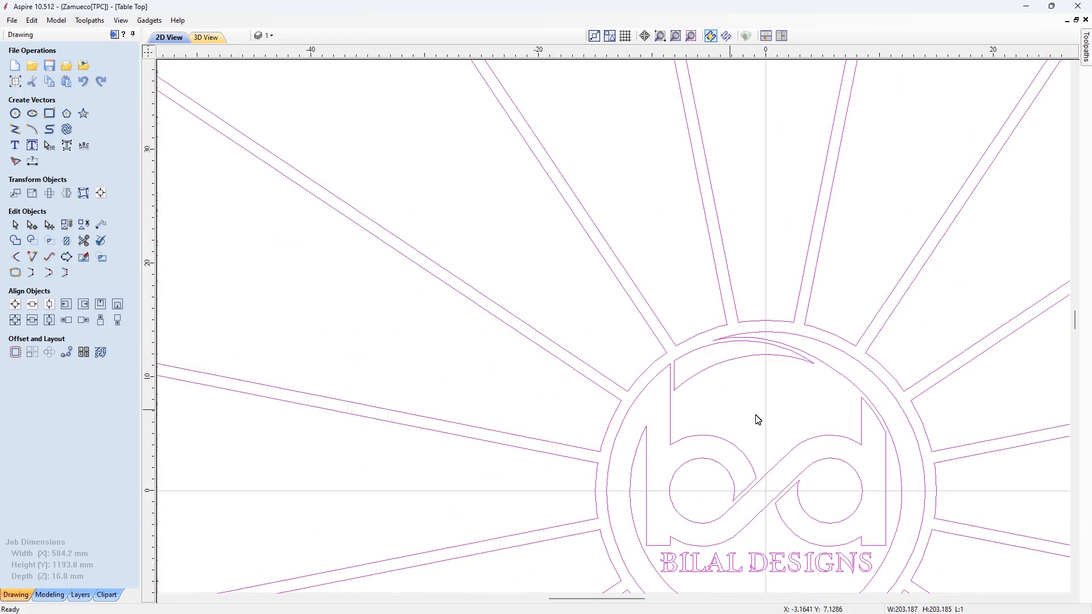
scroll(523, 293, down, 4)
scroll(618, 348, up, 4)
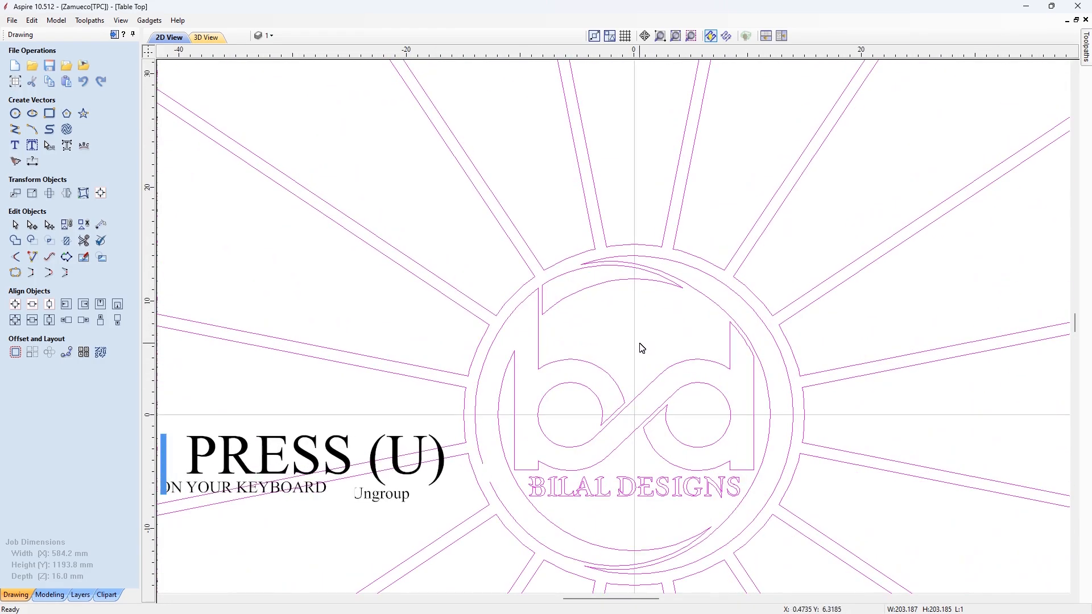
key(u)
click(636, 449)
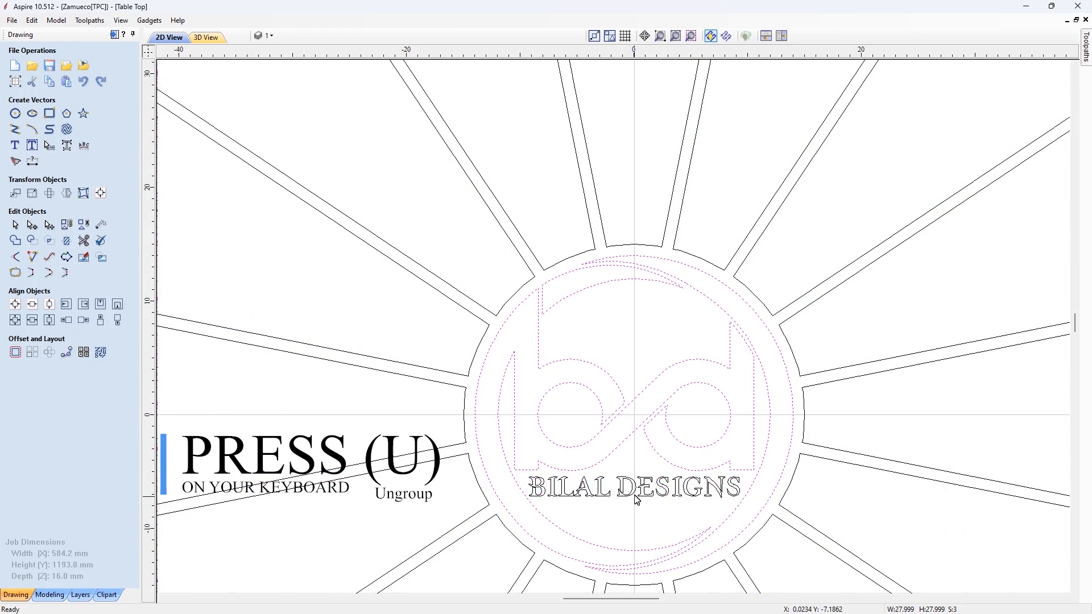
scroll(636, 500, down, 2)
shift+drag(559, 245, 508, 266)
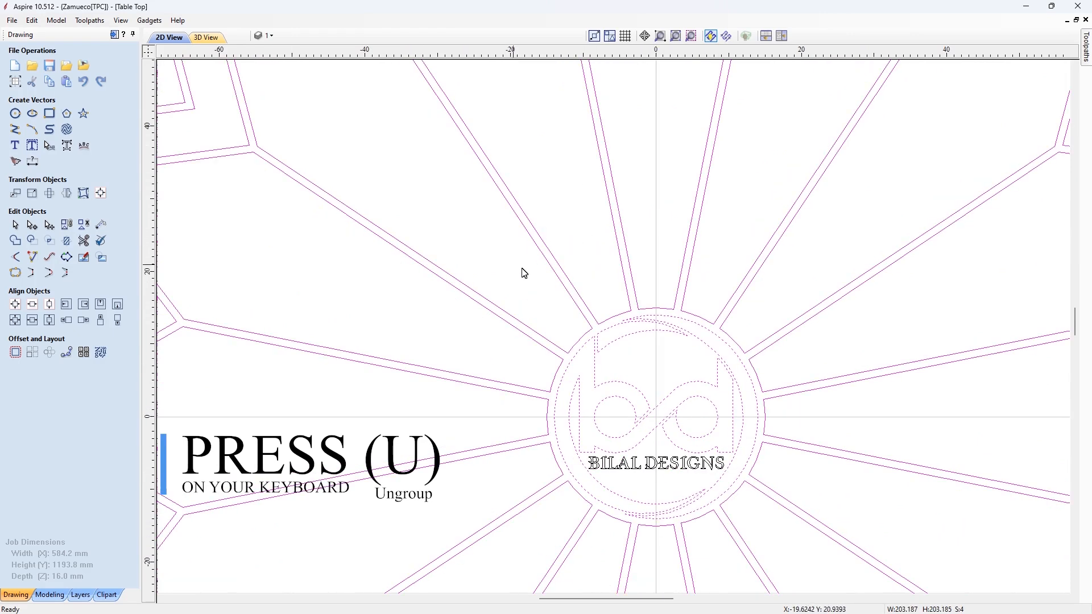
scroll(583, 309, down, 3)
scroll(593, 314, up, 1)
key(g)
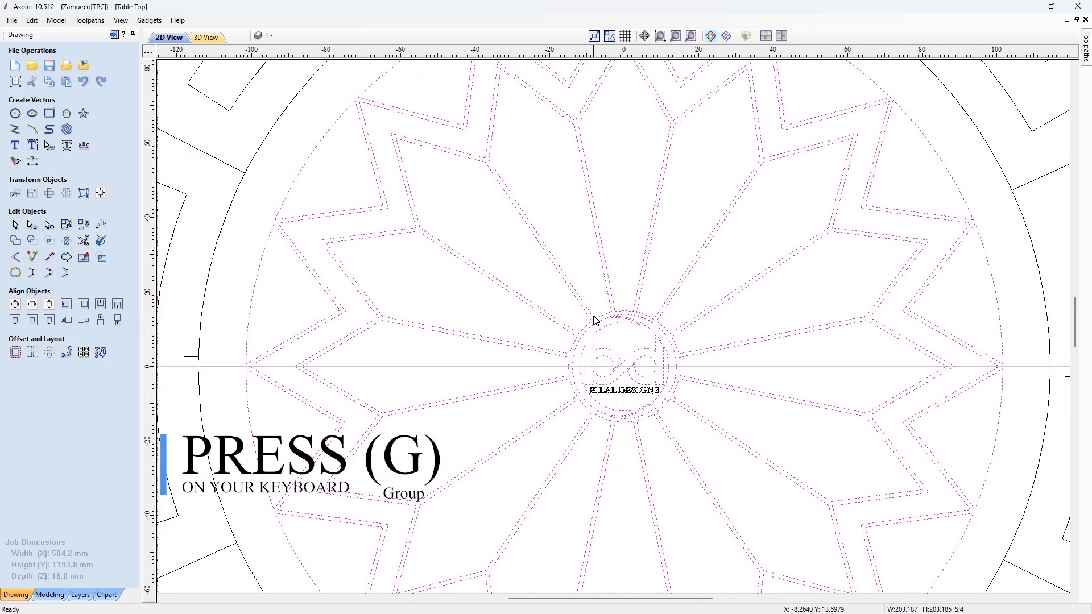
key(g)
- Delete the "BILAL DESIGNS" lettering beneath the logo at the medallion's centre
scroll(624, 371, up, 3)
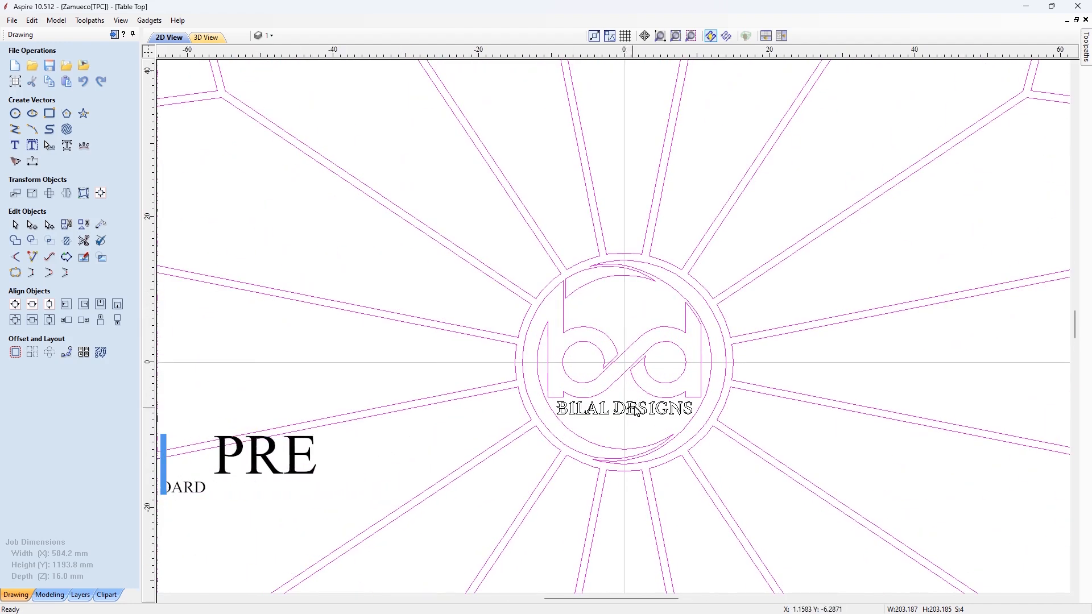
click(630, 408)
key(Delete)
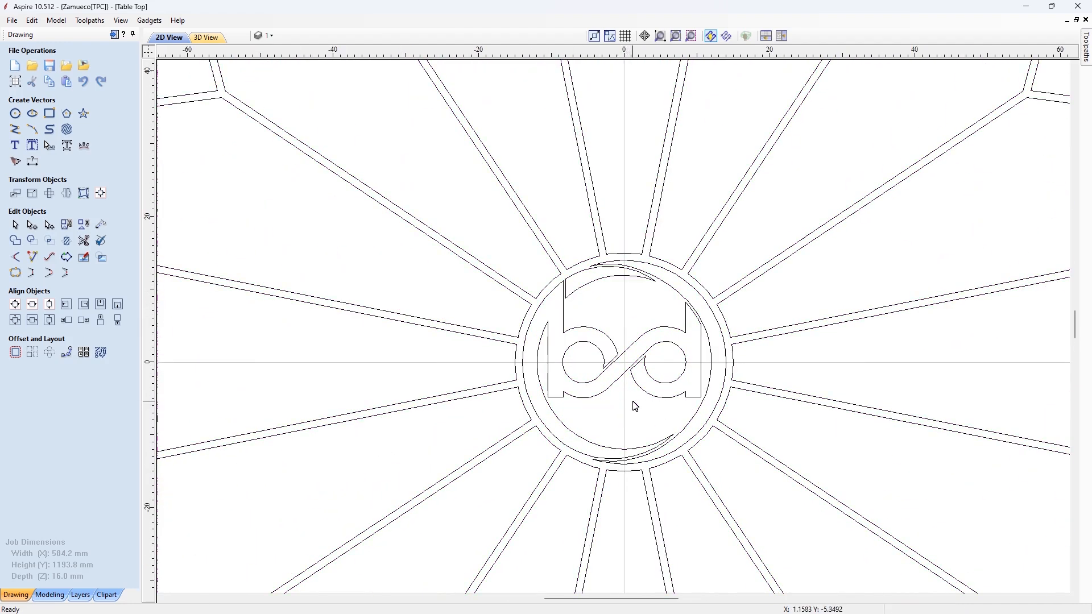
key(F3)
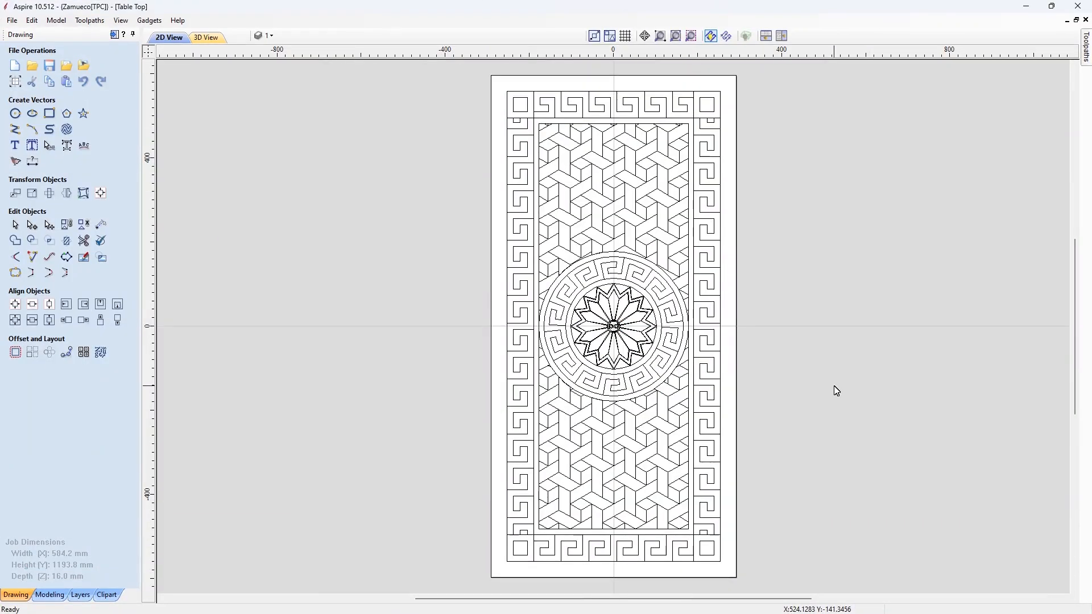
- Set up a 2D profile toolpath with a 4 mm cut depth and the Form Tool (12 mm)
key(F12)
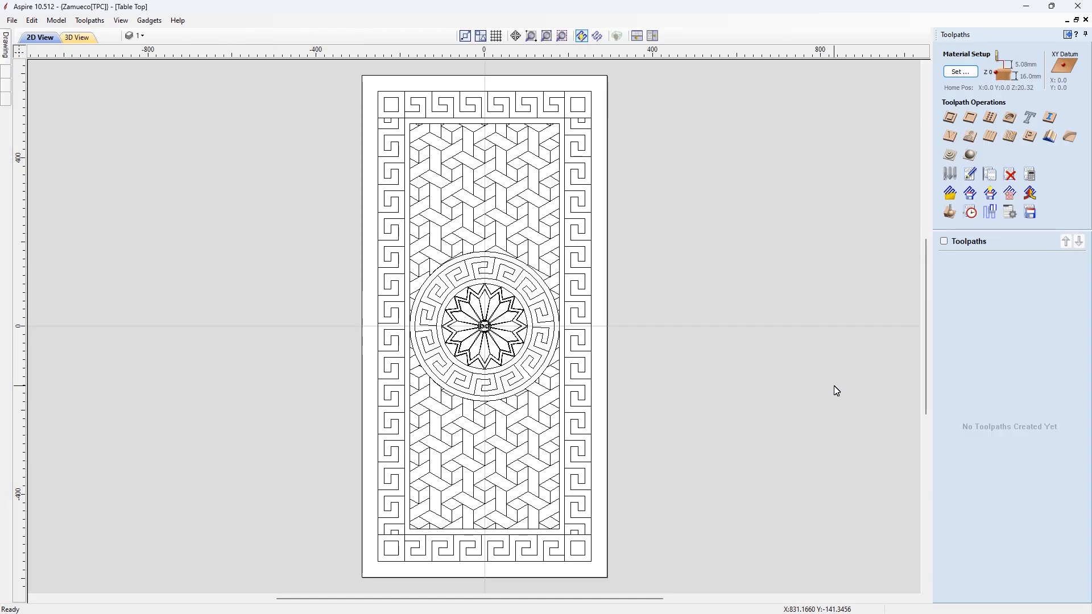
click(954, 120)
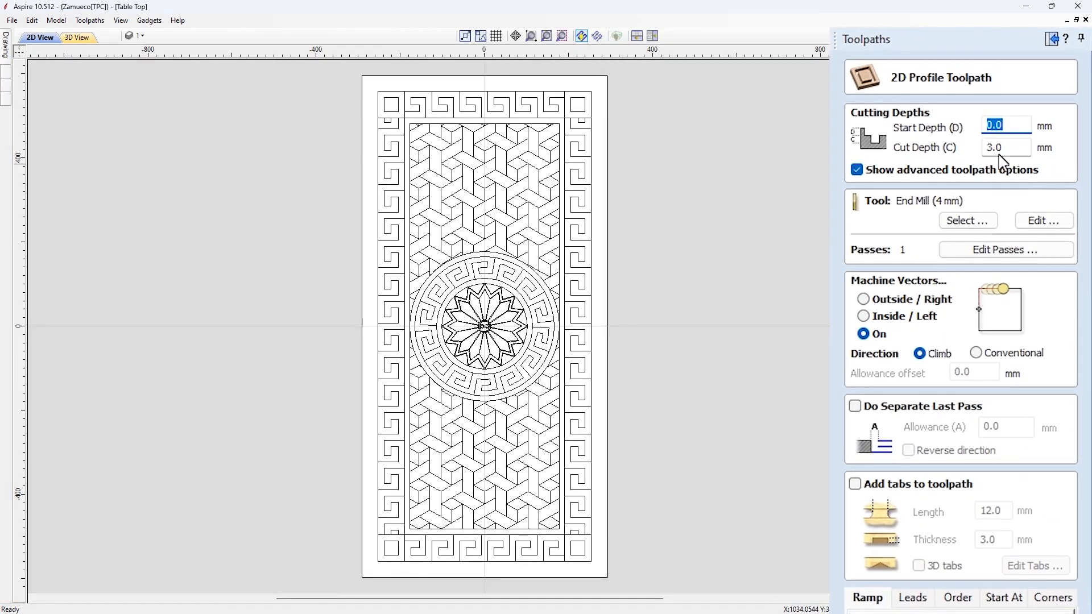
key(Tab)
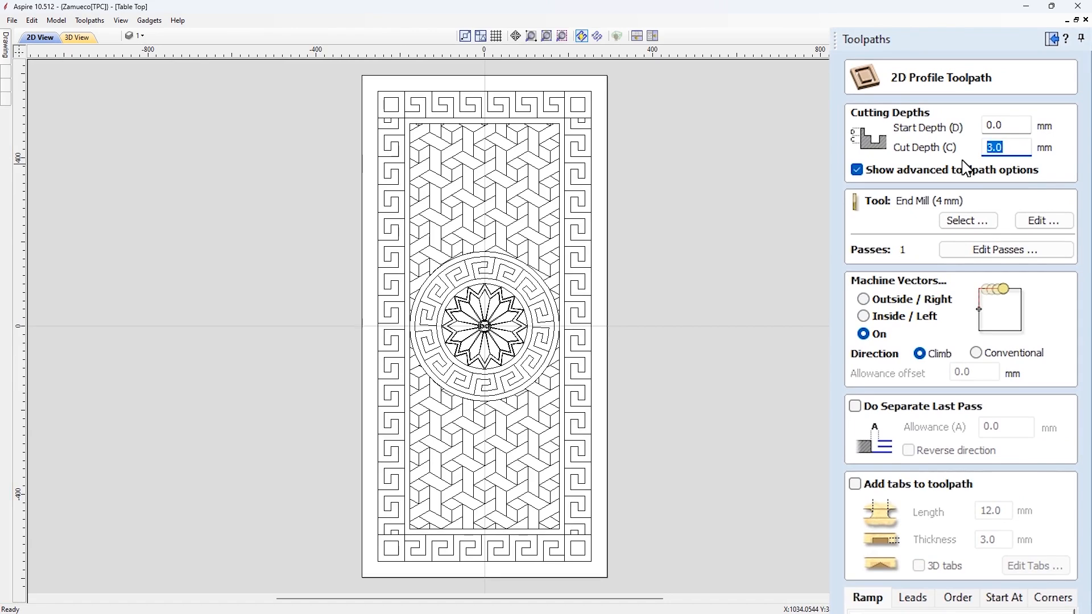
click(968, 221)
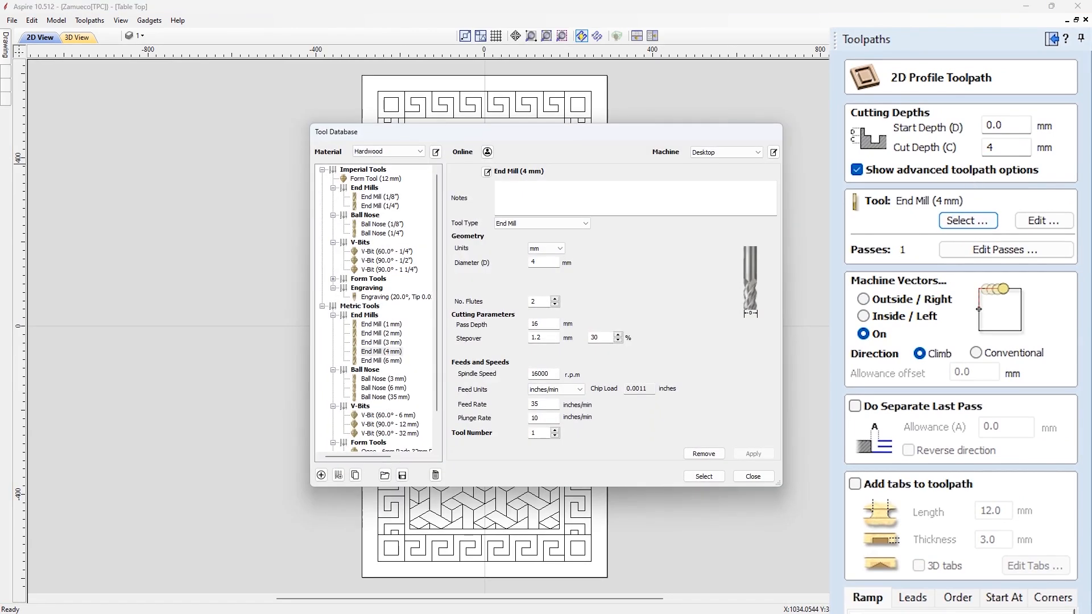
click(386, 180)
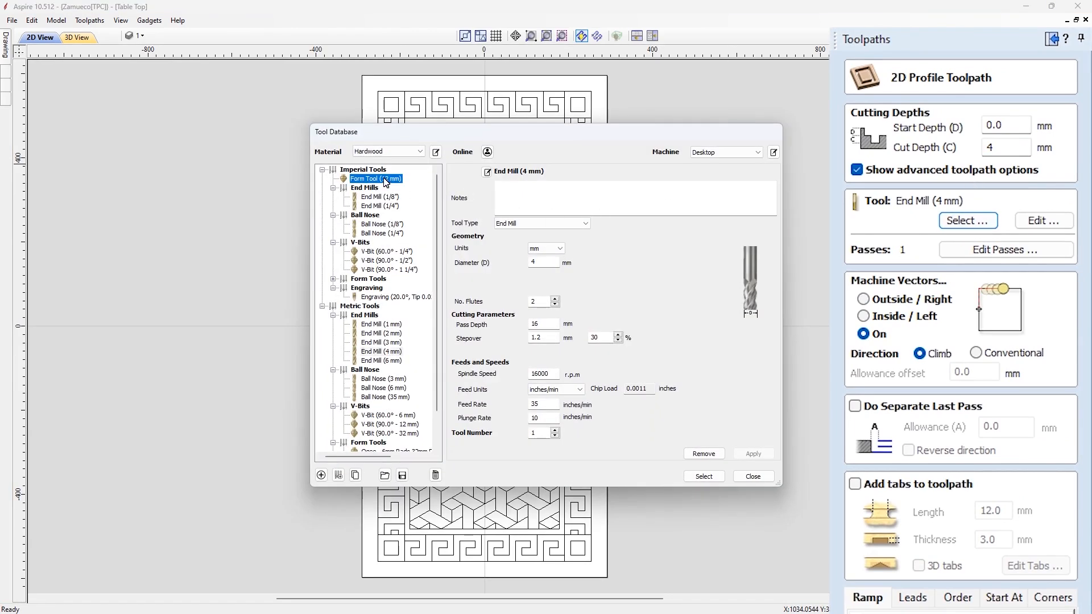
click(703, 476)
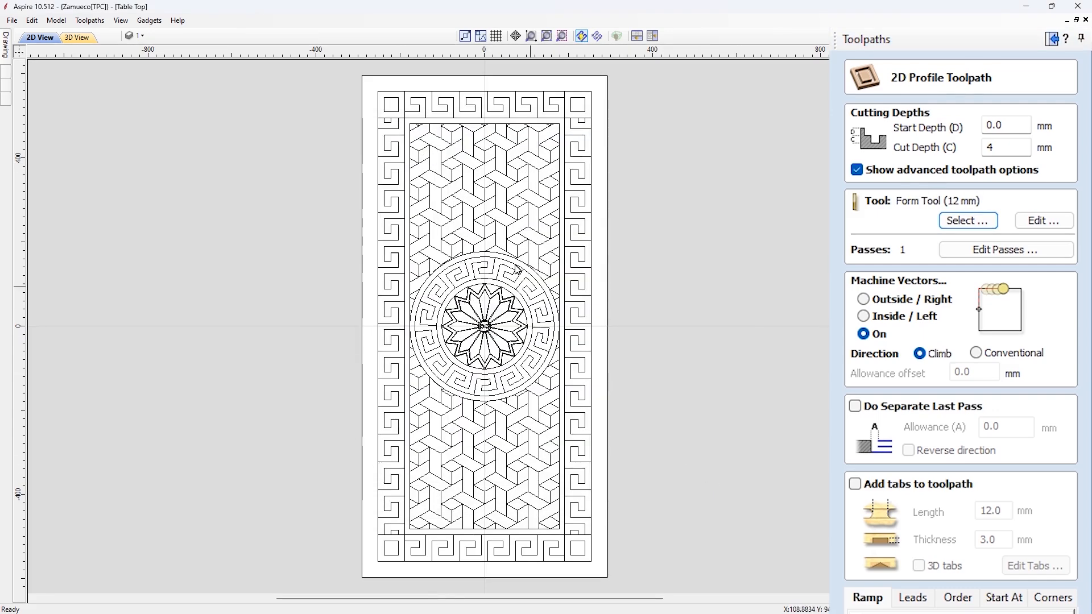
- Calculate the profile toolpath on the framed geometric pattern under the name 1, and tile the 2D and 3D views side by side
click(478, 192)
scroll(840, 472, down, 6)
scroll(840, 472, down, 1)
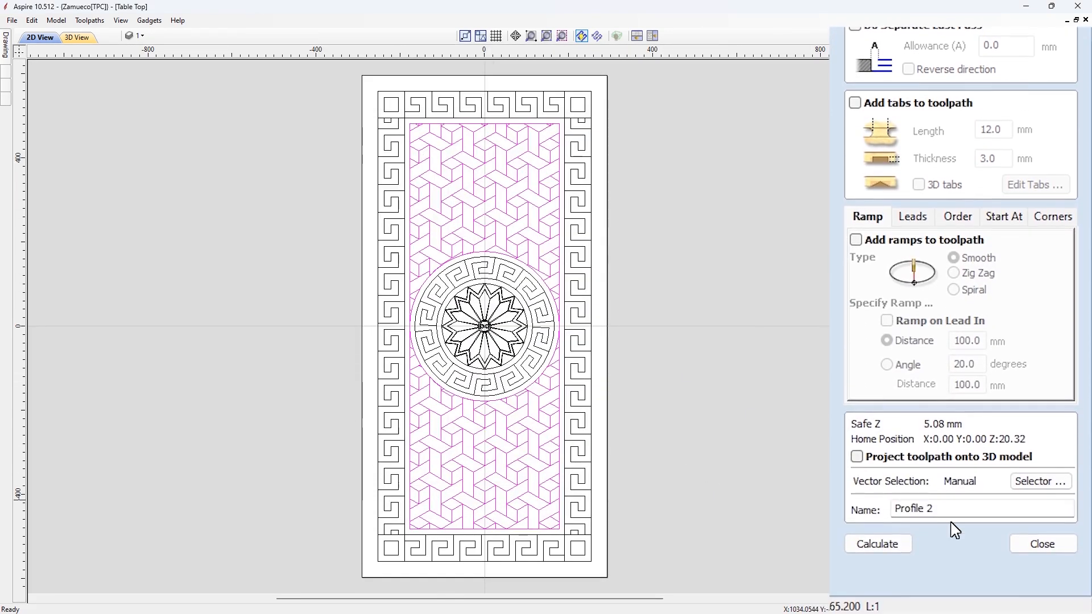
click(955, 510)
key(ctrl+a)
text(1)
click(887, 544)
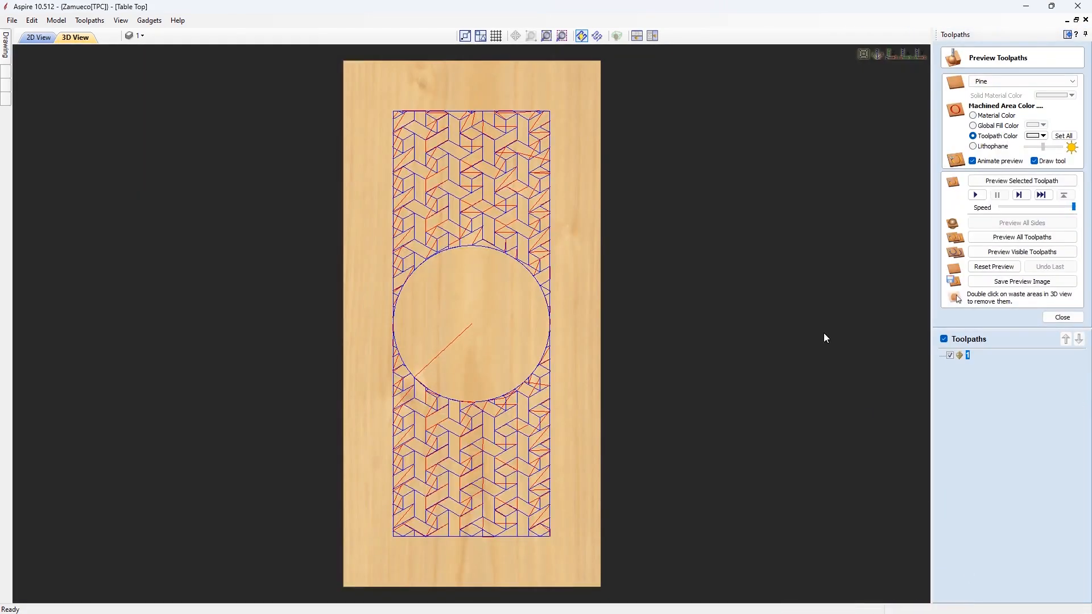
click(652, 35)
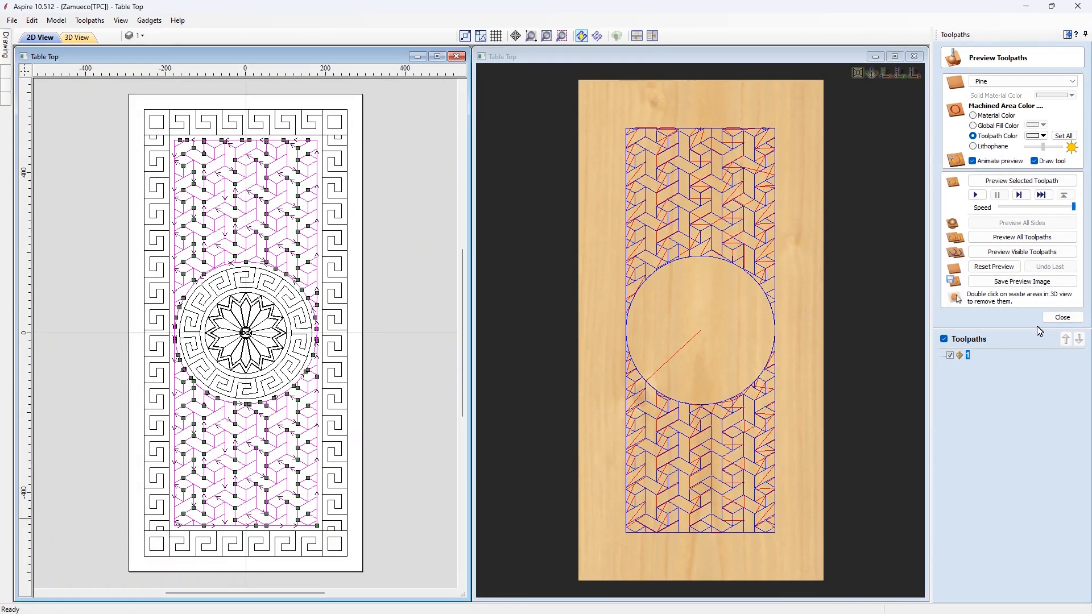
click(1062, 317)
- Calculate a 2D profile toolpath named 2 on the Greek-key artwork, 3 mm deep, with the End Mill (4 mm)
click(950, 119)
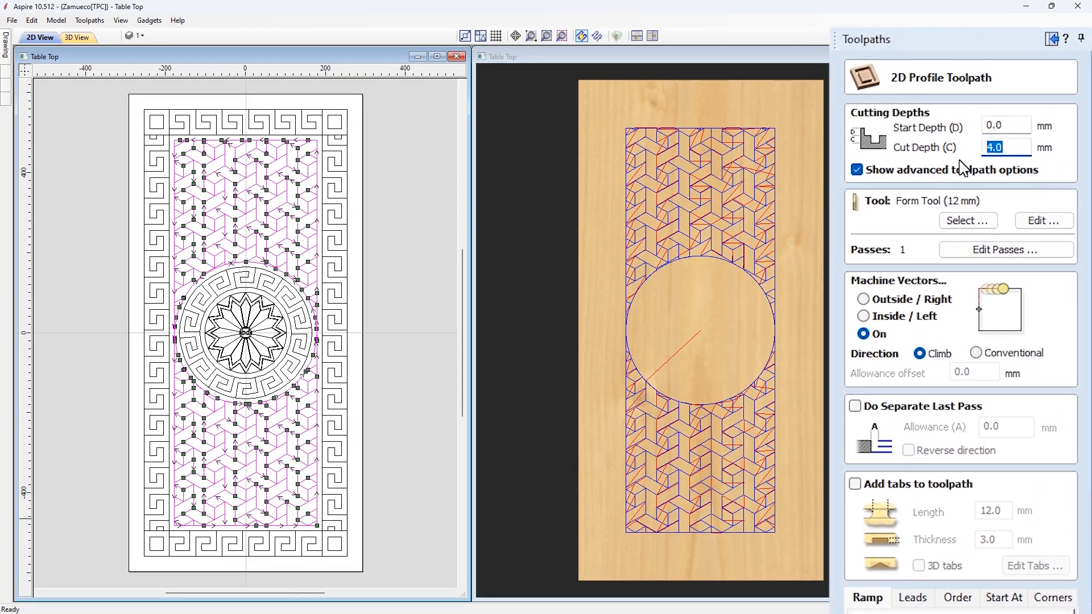
click(957, 222)
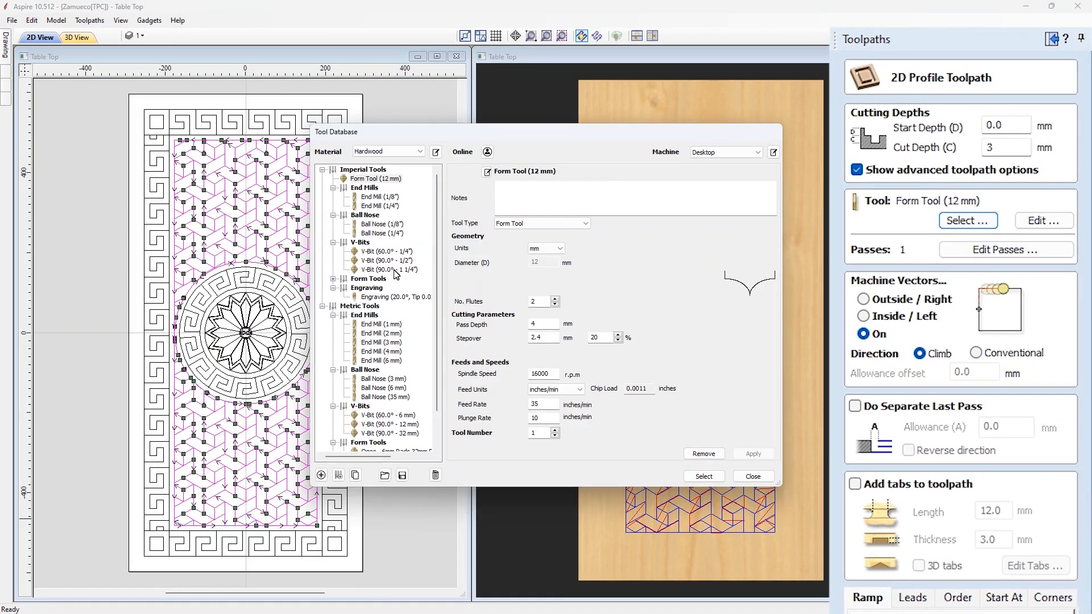
click(383, 352)
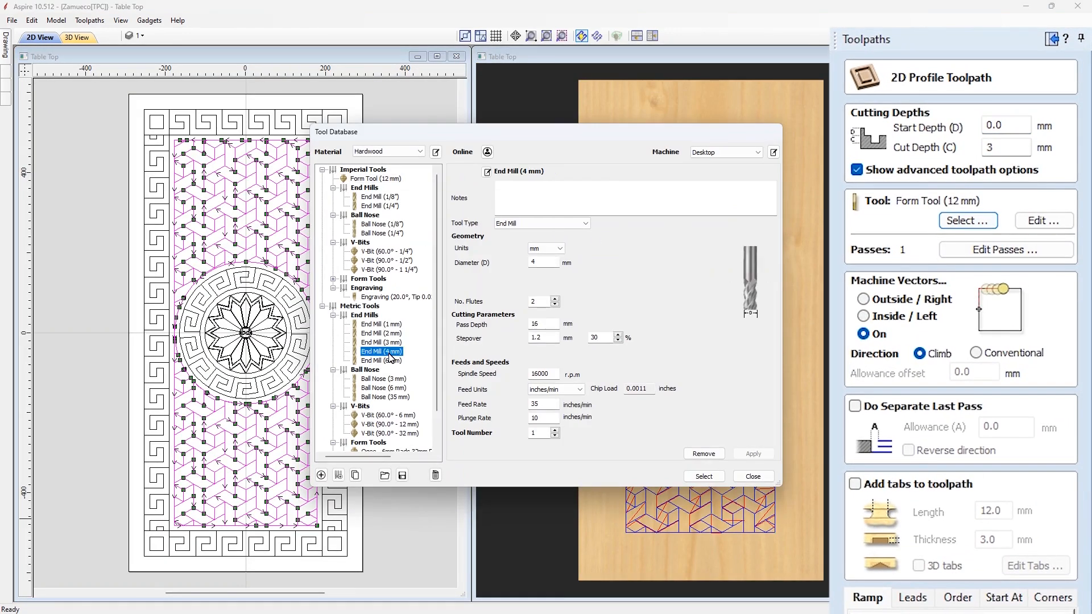
click(704, 476)
click(341, 308)
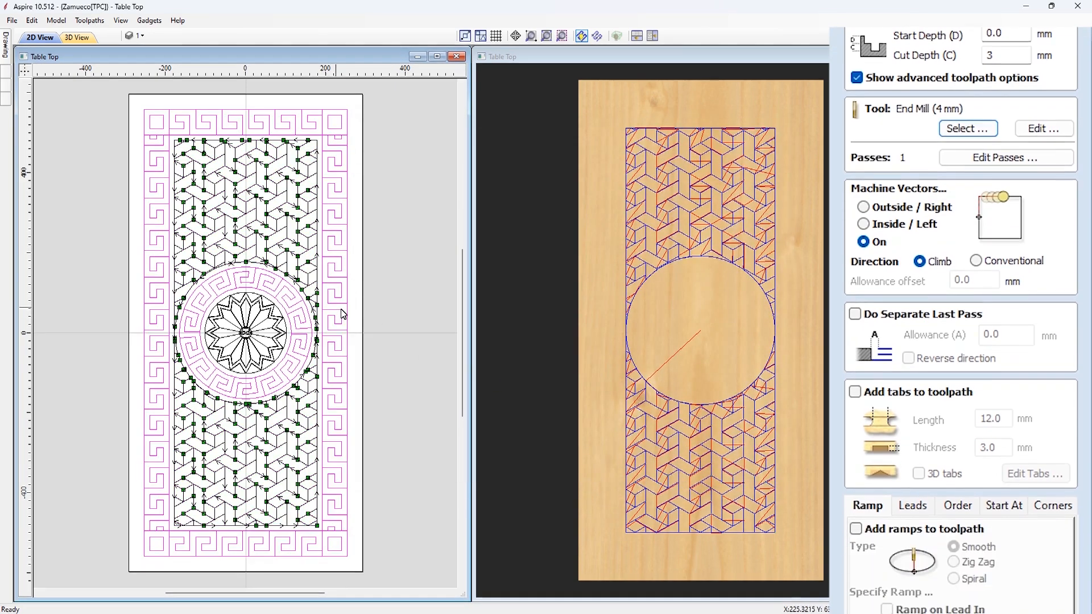
drag(940, 509, 879, 516)
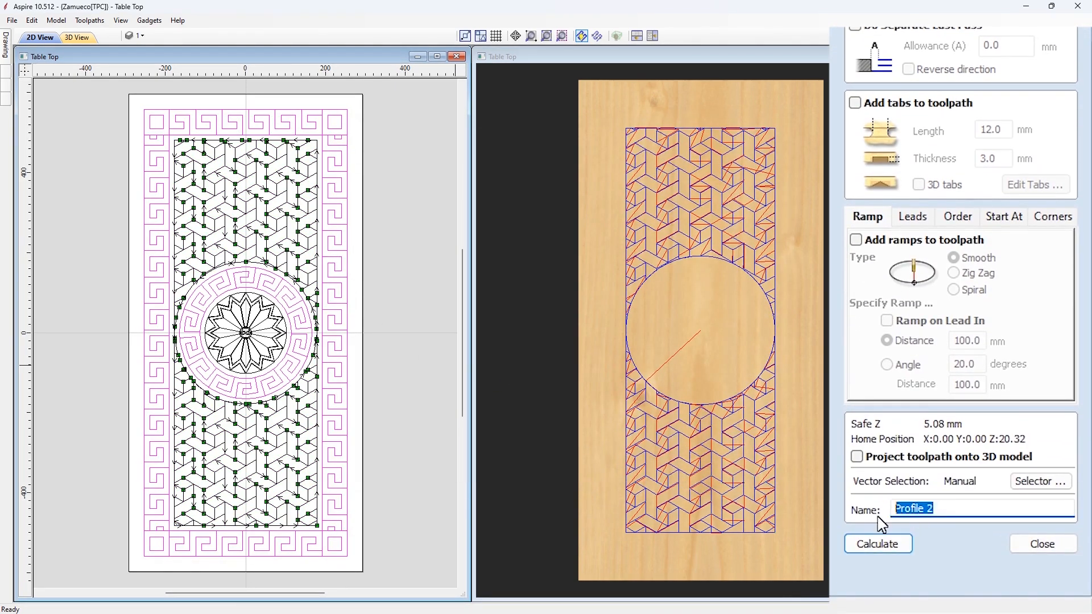
click(879, 543)
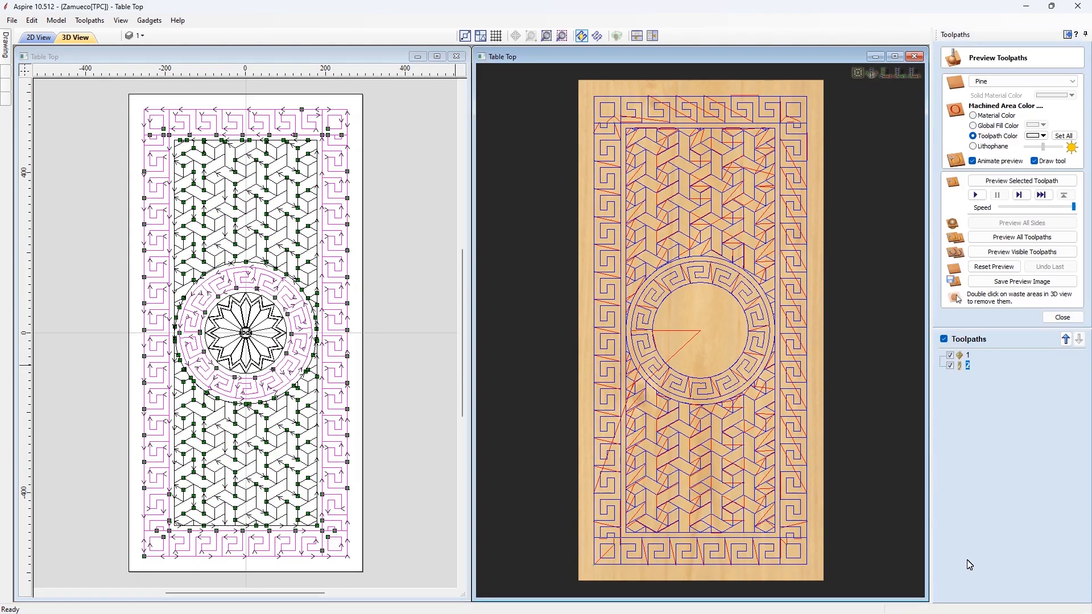
click(1056, 317)
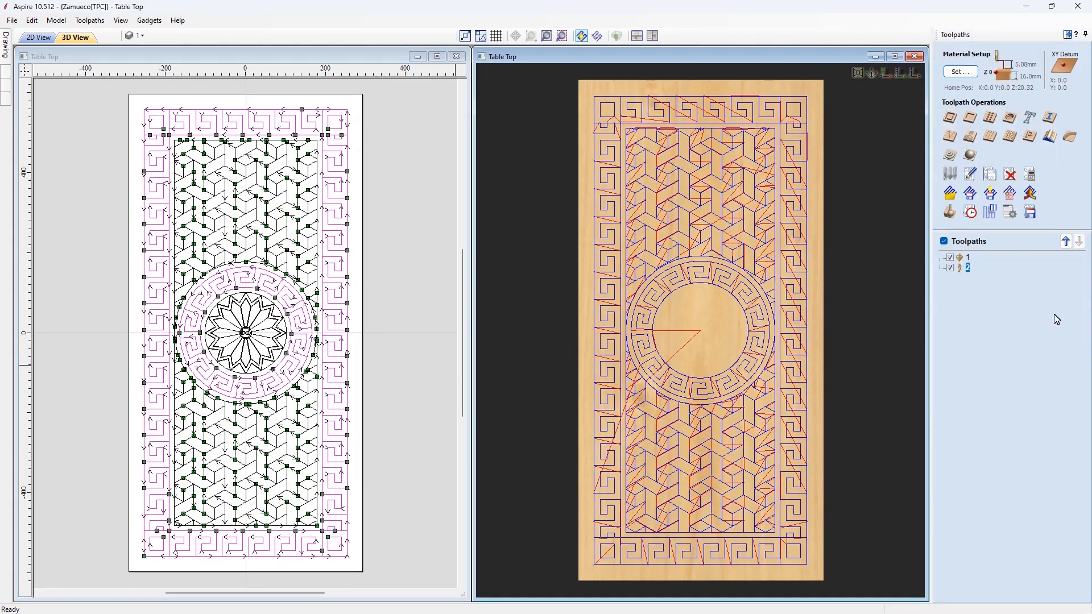
- Calculate a V-carve toolpath on the medallion's petal and logo artwork with the V-Bit (90.0° - 32 mm)
click(950, 138)
click(982, 176)
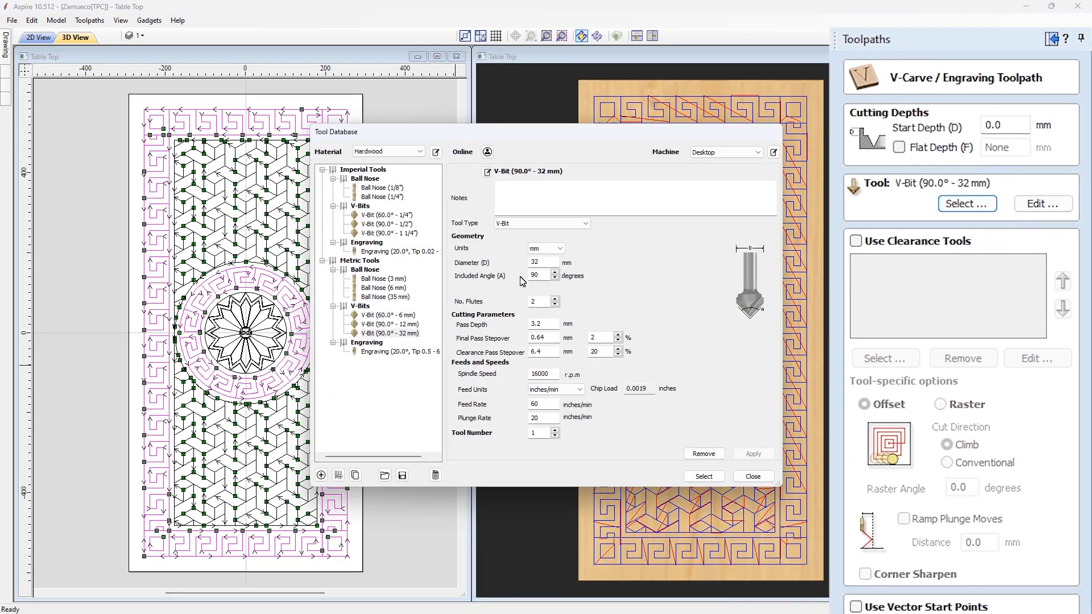
click(397, 334)
click(704, 476)
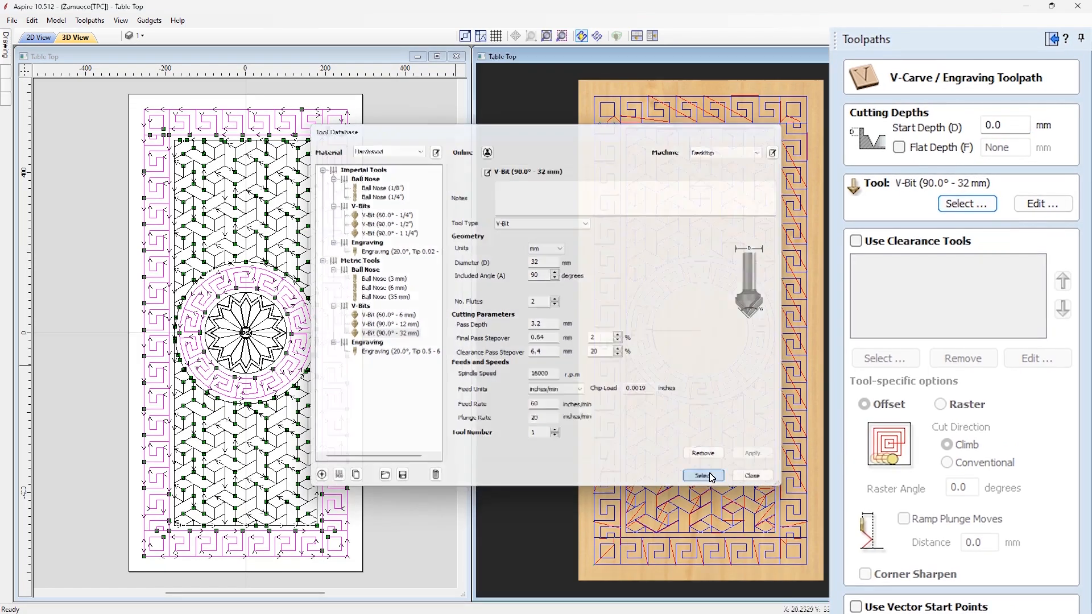
click(220, 336)
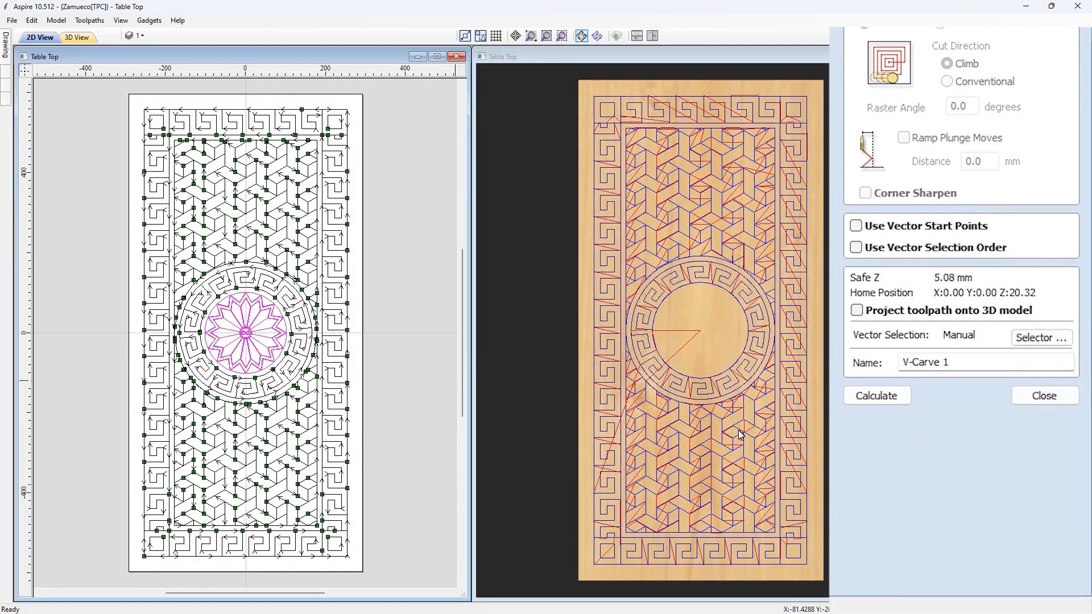
click(955, 481)
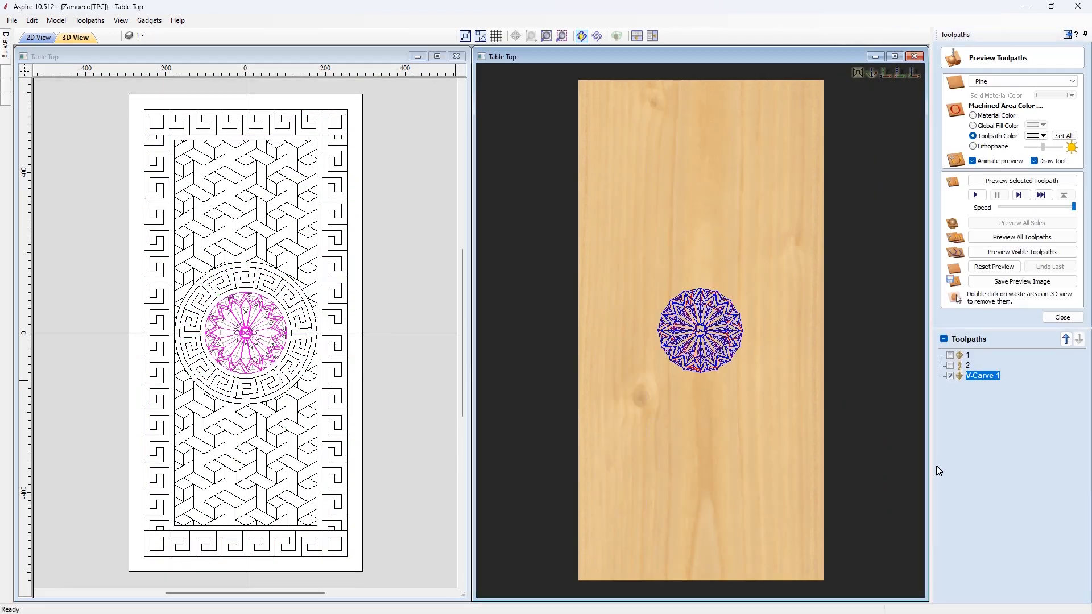
- Hide the V-carve toolpath lines, maximize the 3D view and preview all toolpaths on the pine board
click(950, 376)
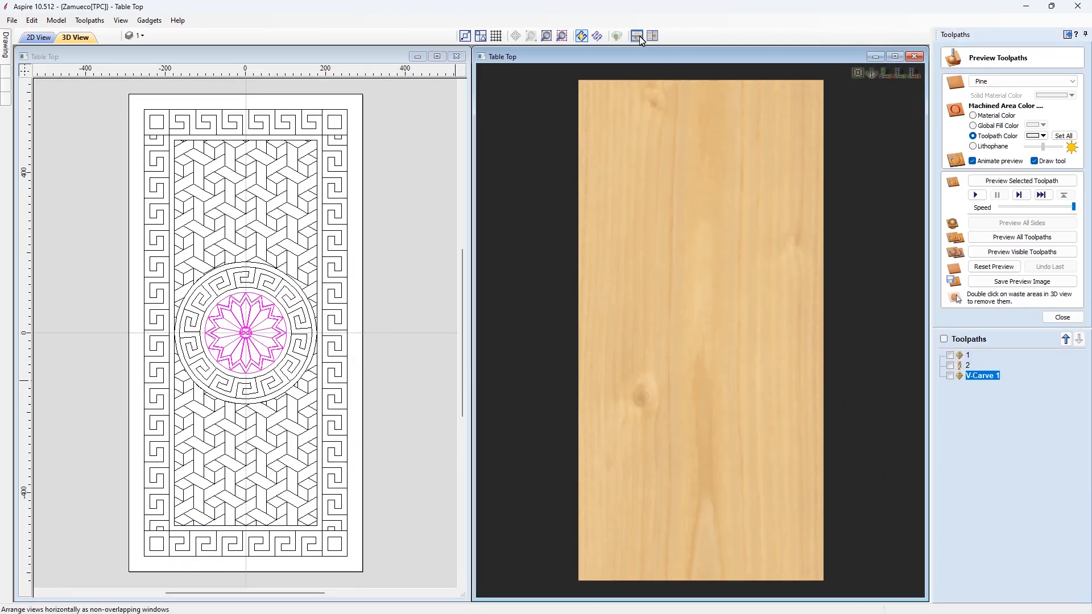
click(889, 59)
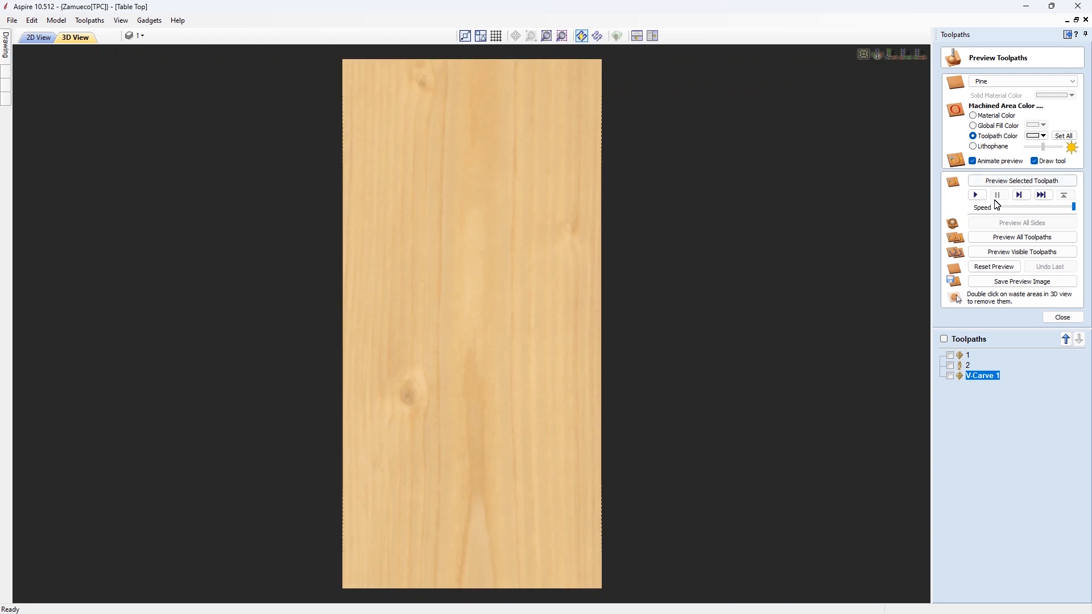
click(1018, 237)
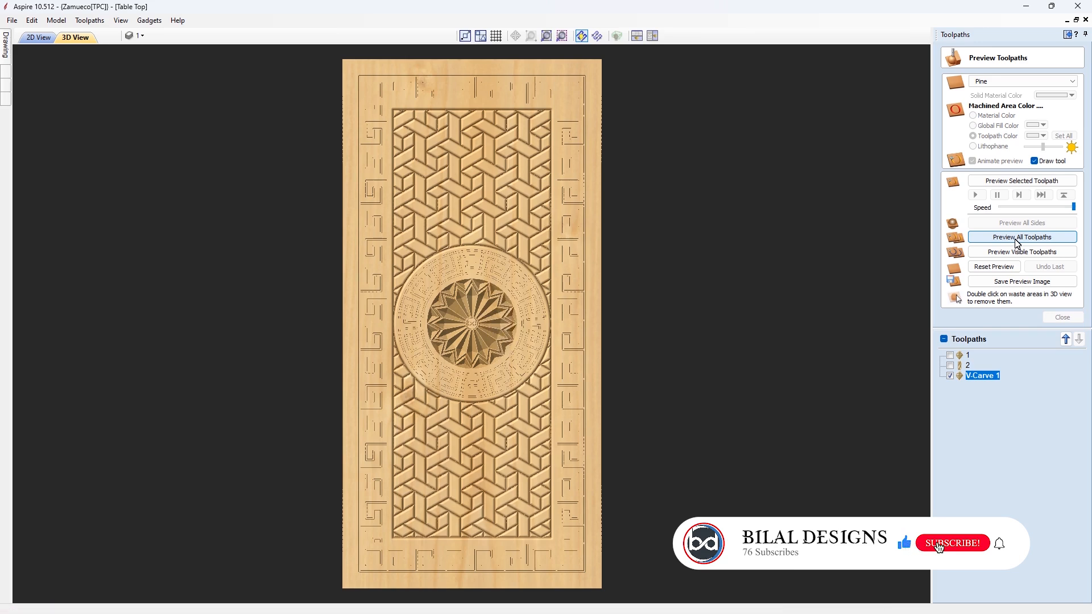
- Set the machined area colour of toolpath 2 to black and preview the Greek-key cuts
click(961, 367)
click(1037, 137)
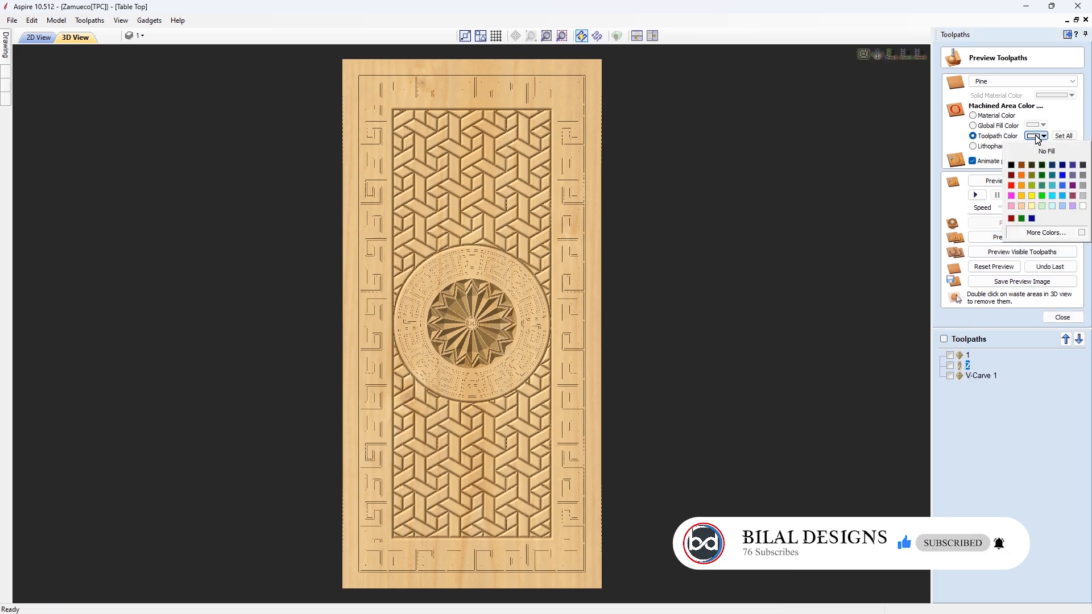
click(1012, 165)
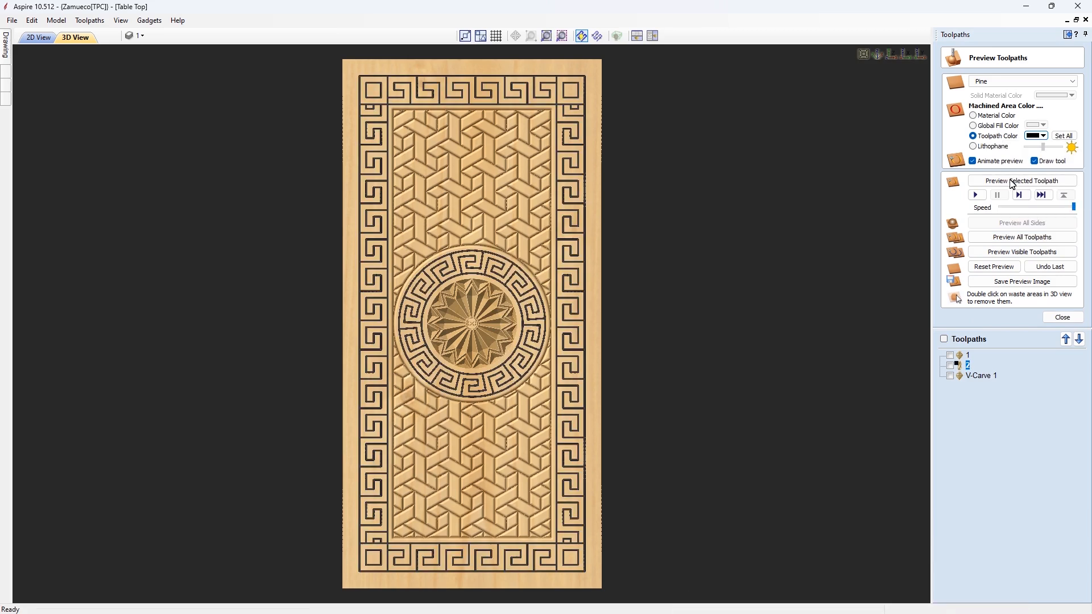
- Set the machined area colour of toolpath V-Carve 1 to teal and preview the medallion carving
click(978, 377)
click(1036, 137)
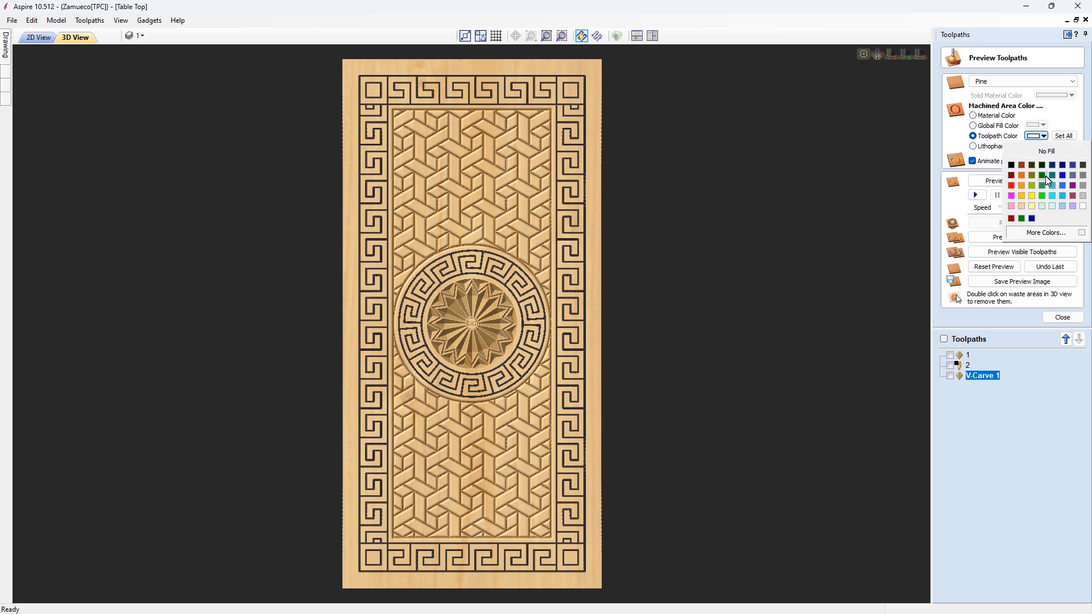
click(1050, 175)
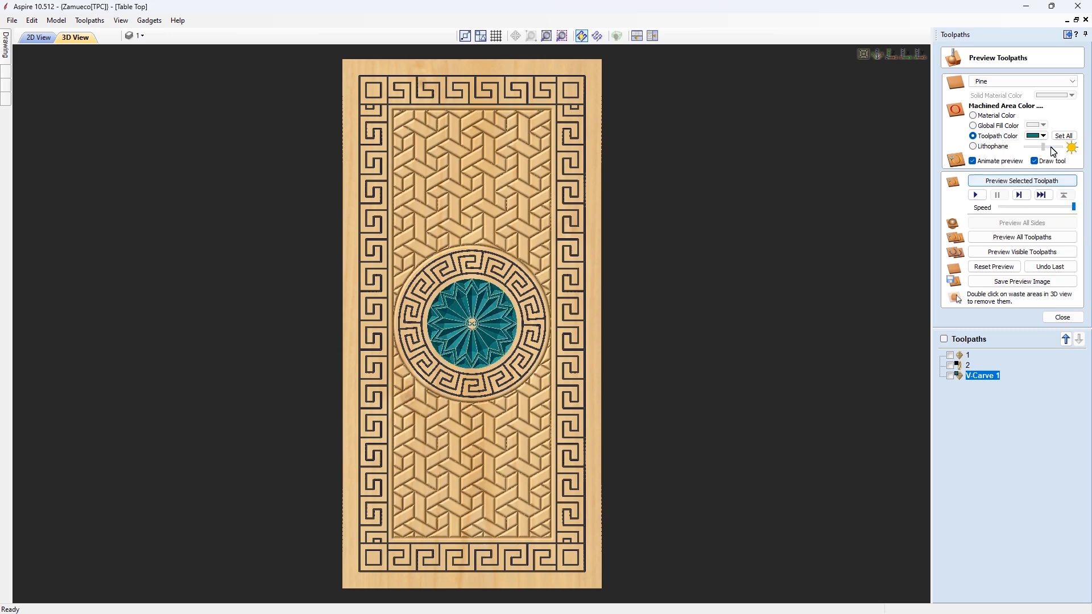
- Collapse the toolpath controls and examine the previewed table top from above, checking the medallion, geometric panel and Greek-key border up close
click(1085, 35)
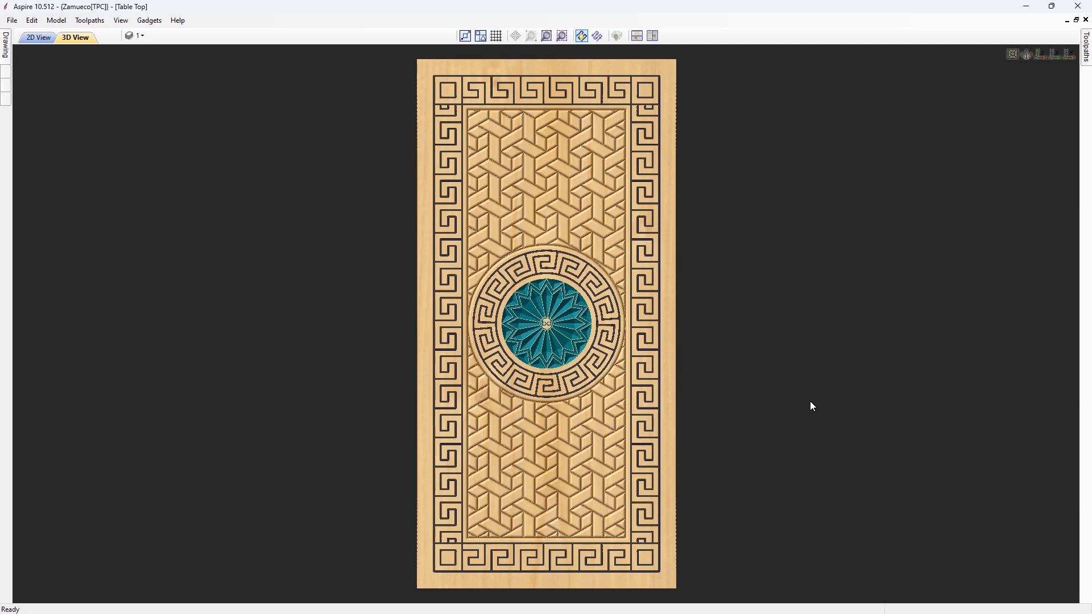
scroll(550, 335, up, 4)
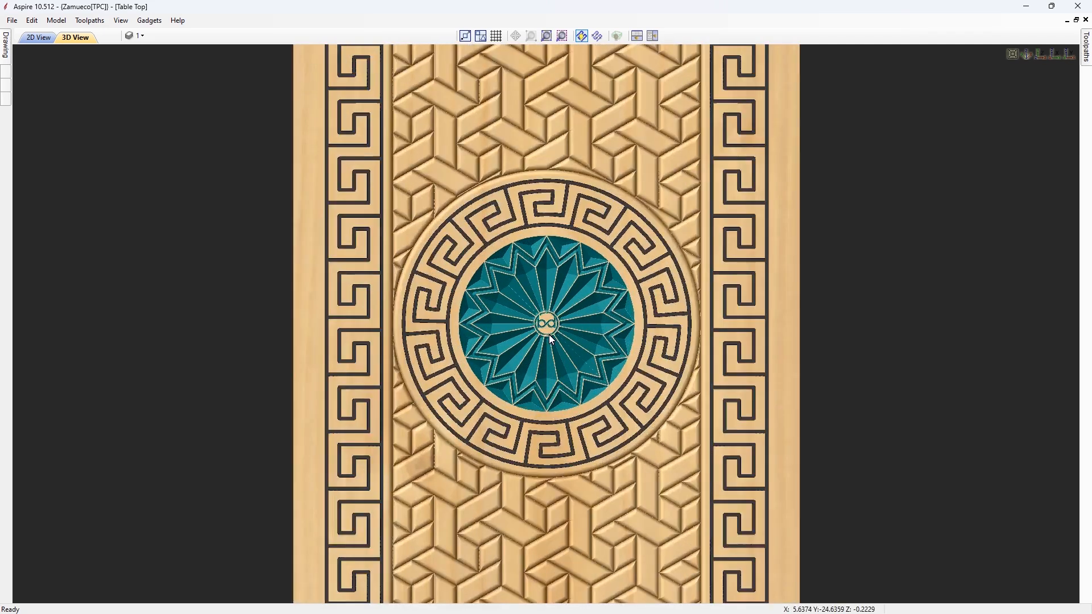
scroll(550, 336, up, 4)
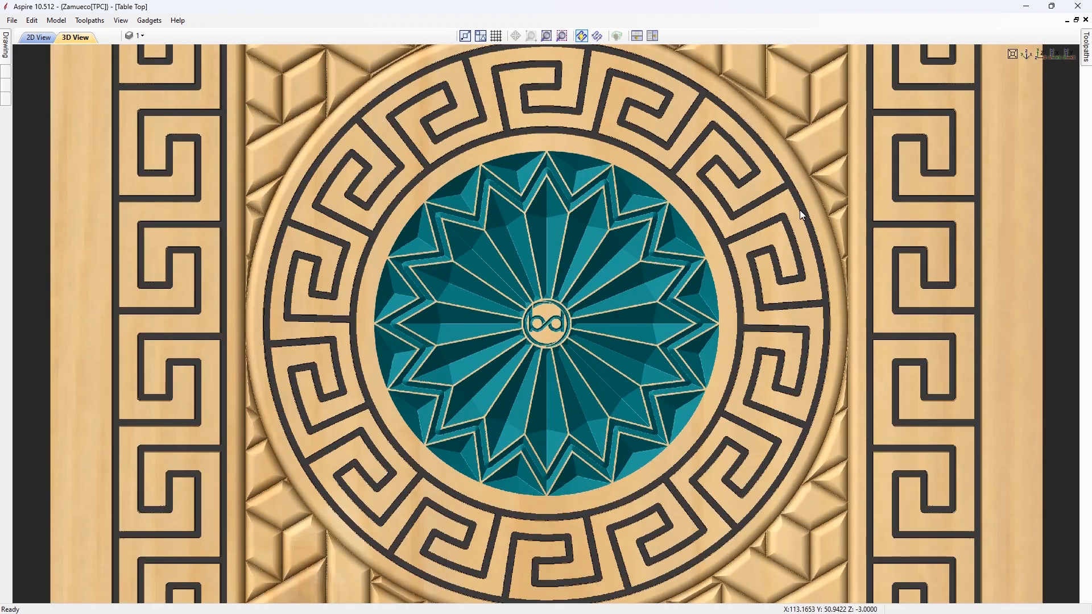
click(1043, 59)
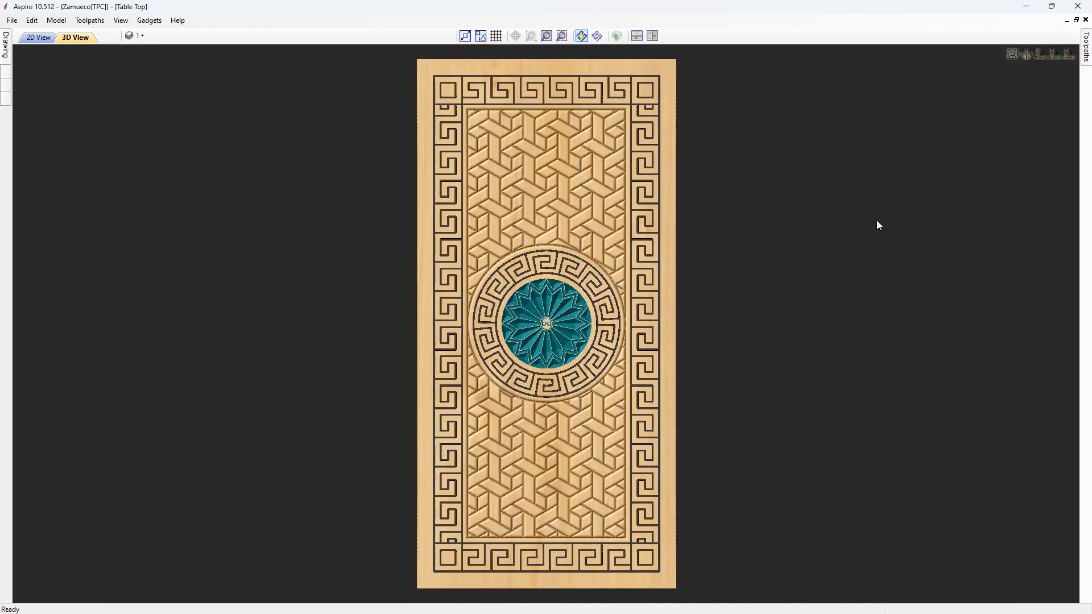
middle_drag(545, 580, 541, 577)
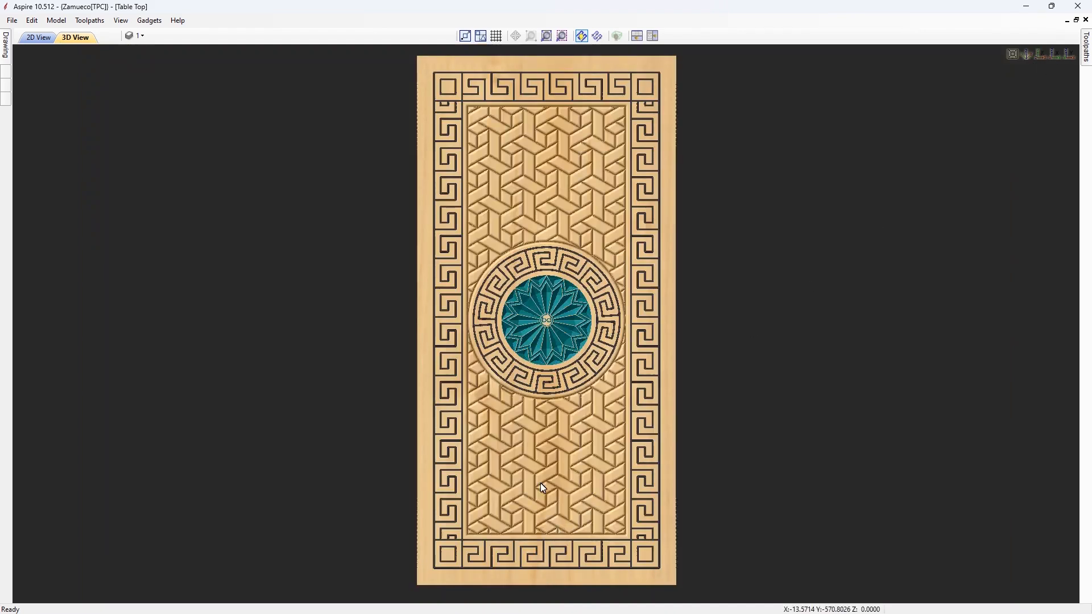
middle_drag(542, 488, 533, 437)
scroll(507, 351, up, 3)
scroll(503, 346, down, 1)
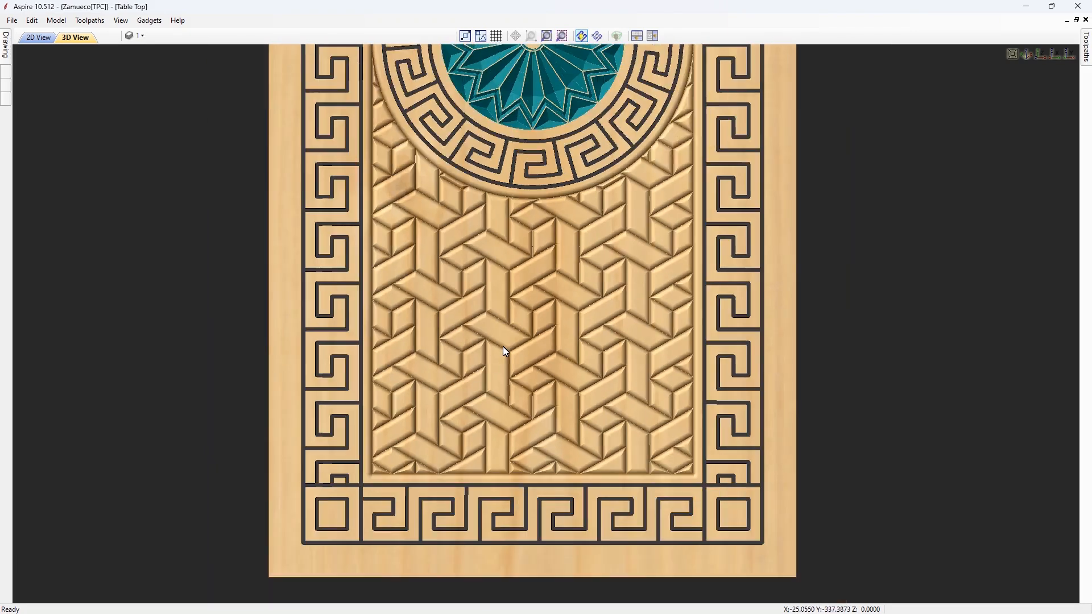
middle_drag(514, 263, 524, 585)
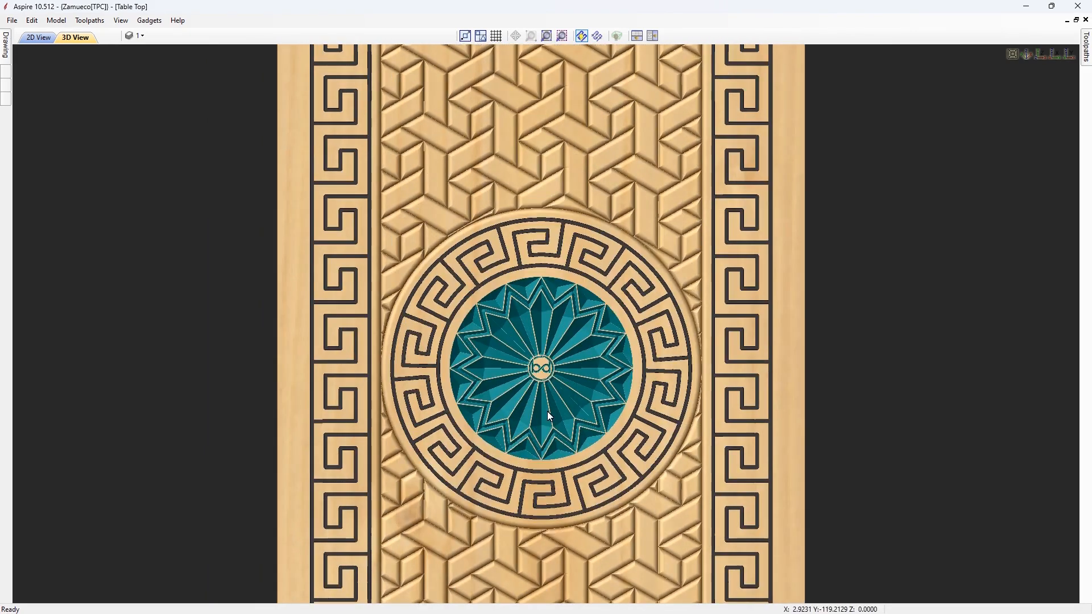
middle_drag(534, 218, 536, 409)
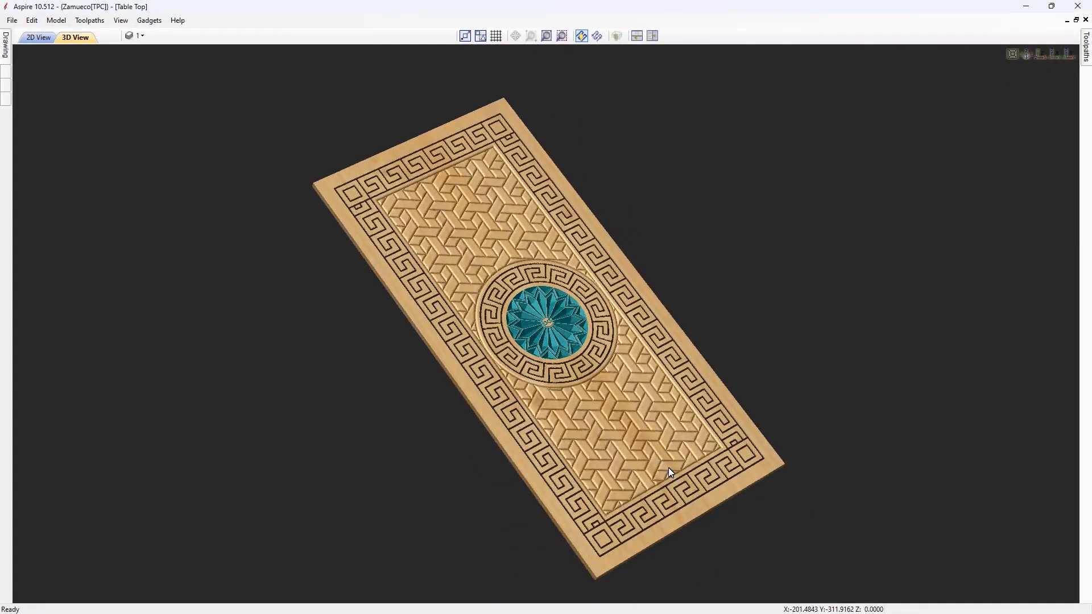
- Examine the table top preview from angled viewpoints, including a close-up of the teal medallion and its central logo
drag(667, 468, 494, 391)
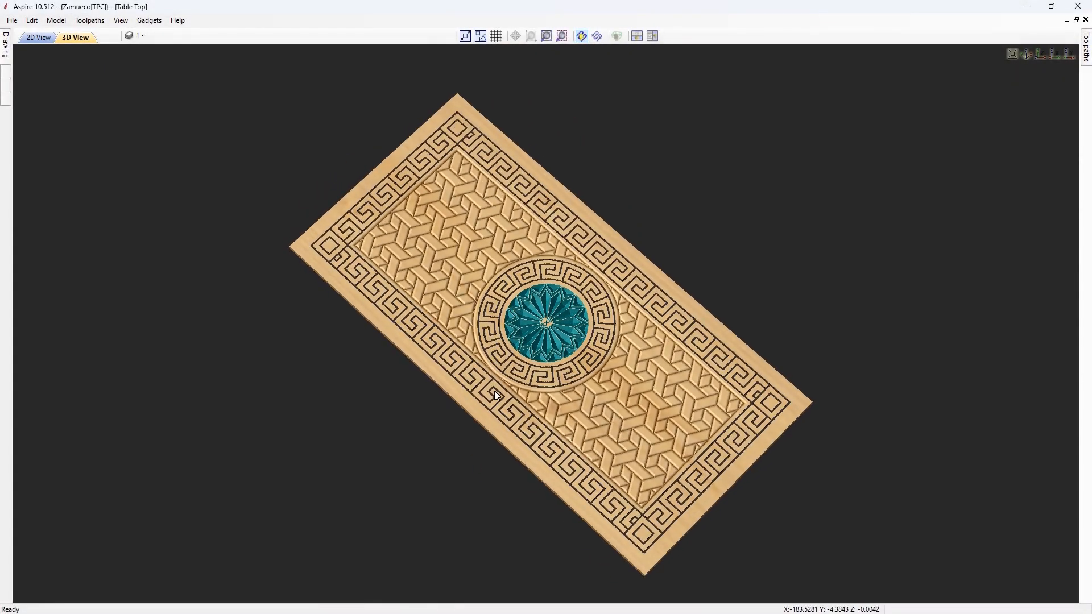
scroll(499, 420, up, 8)
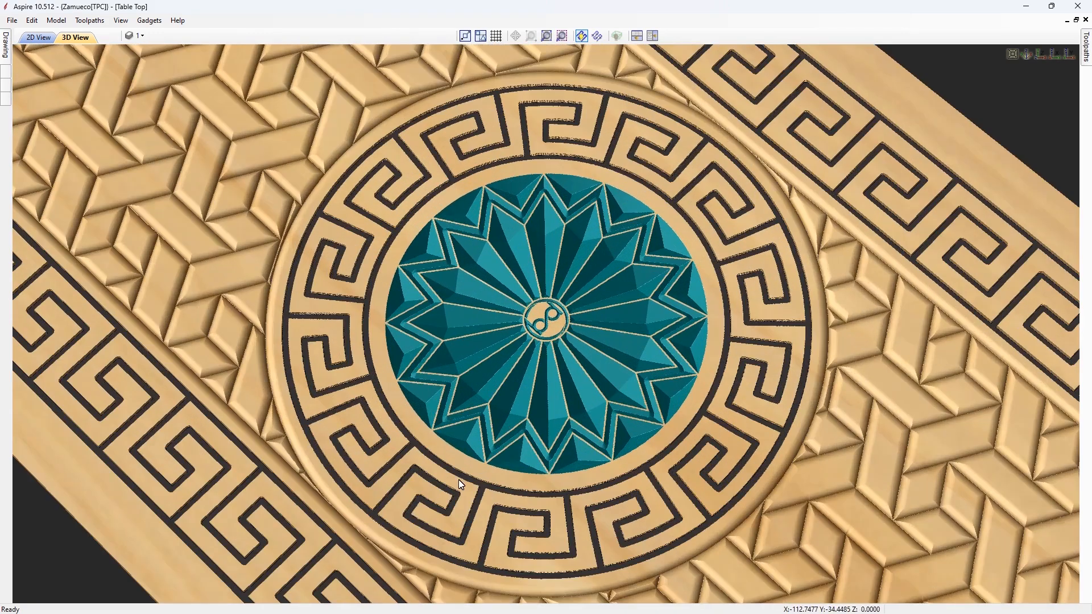
drag(458, 480, 612, 297)
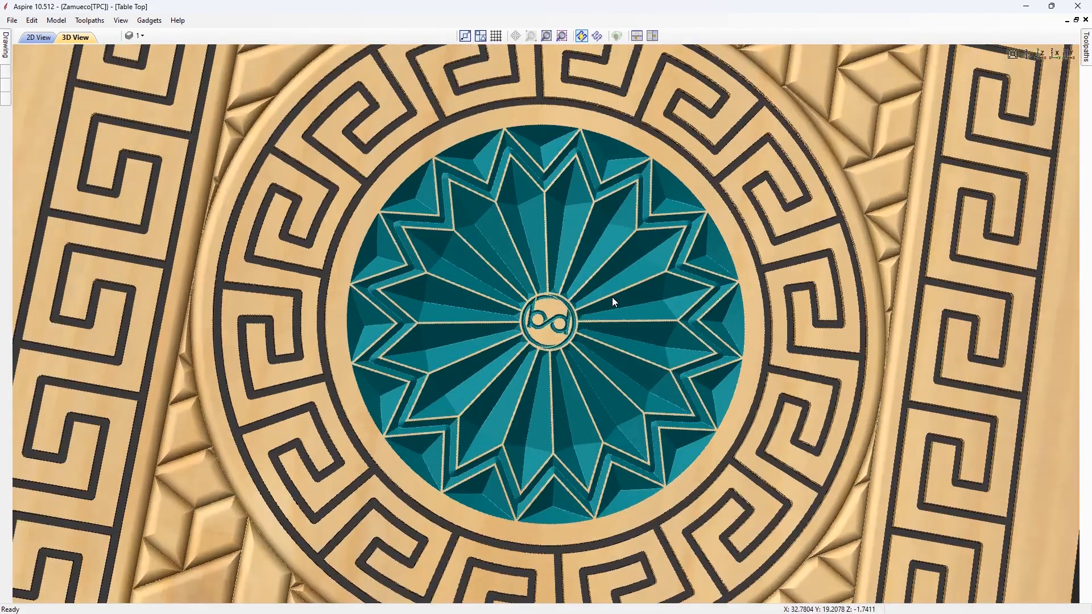